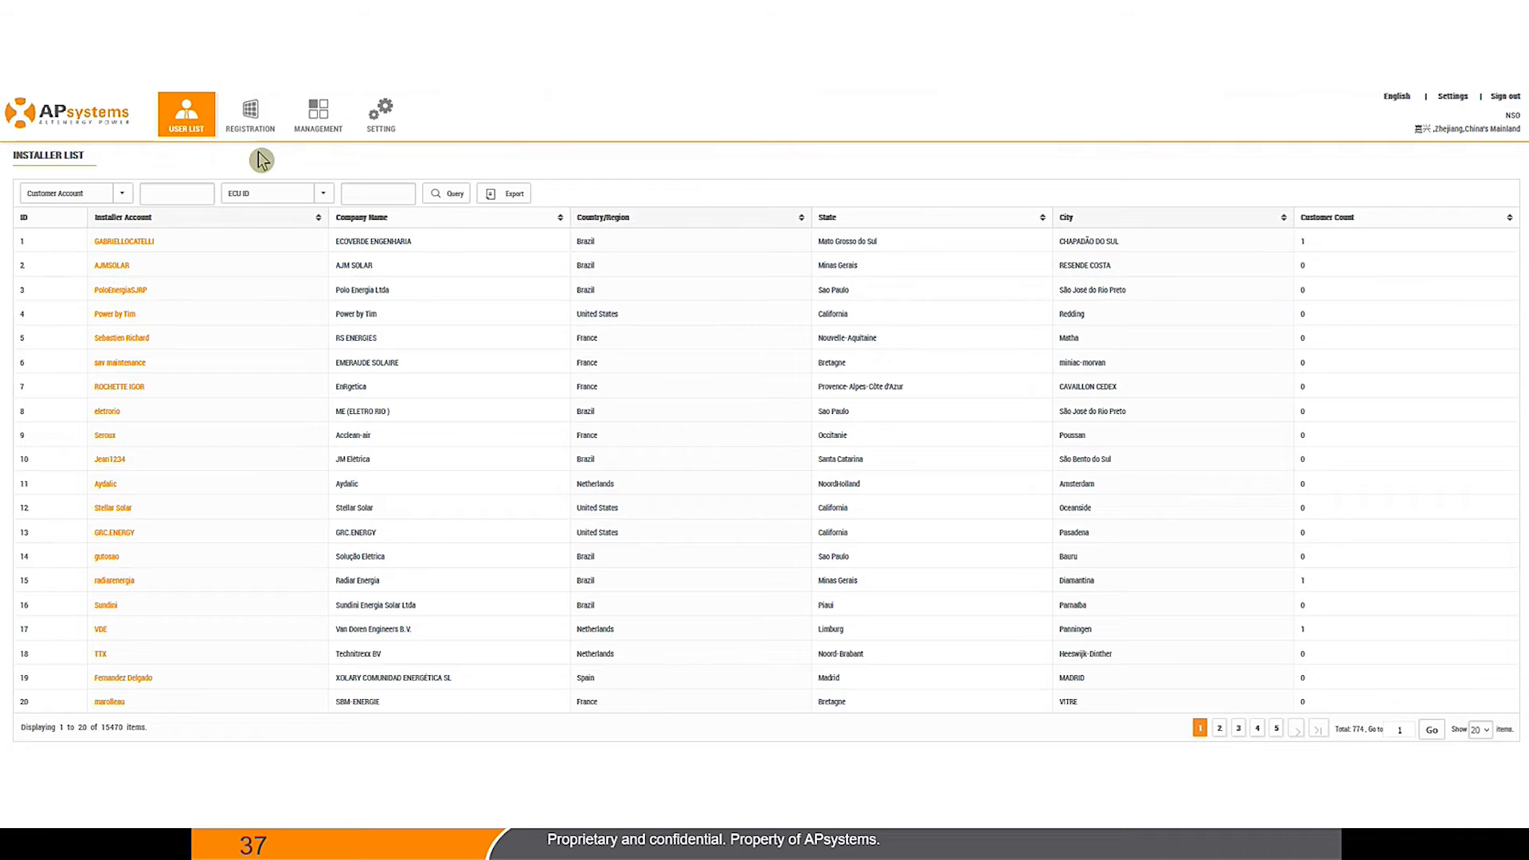
Step: Open Registration, choose Add Customer, and place the cursor in the Username field
click(253, 125)
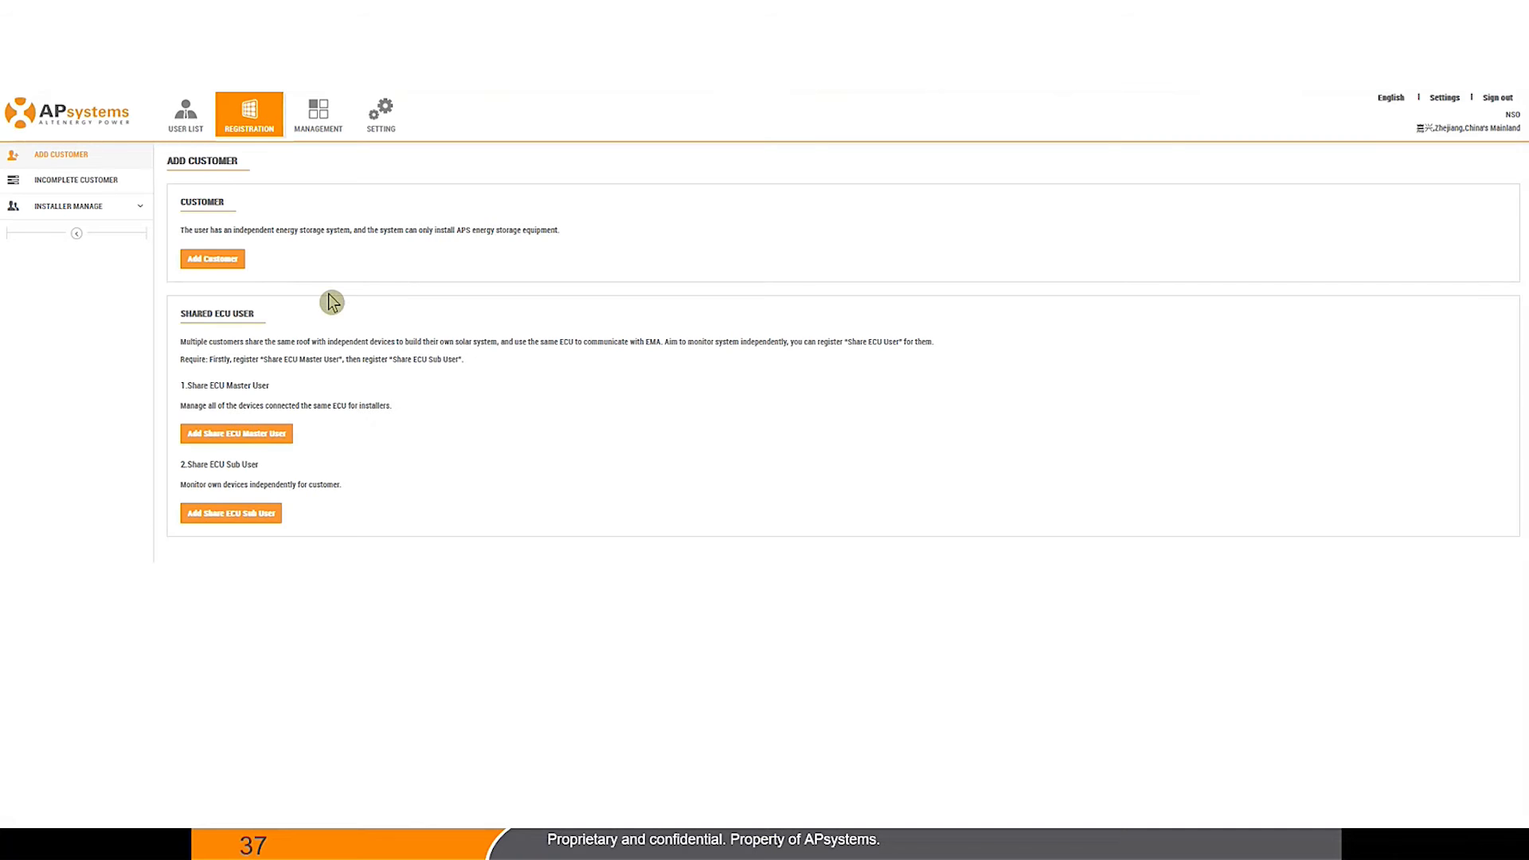
click(233, 272)
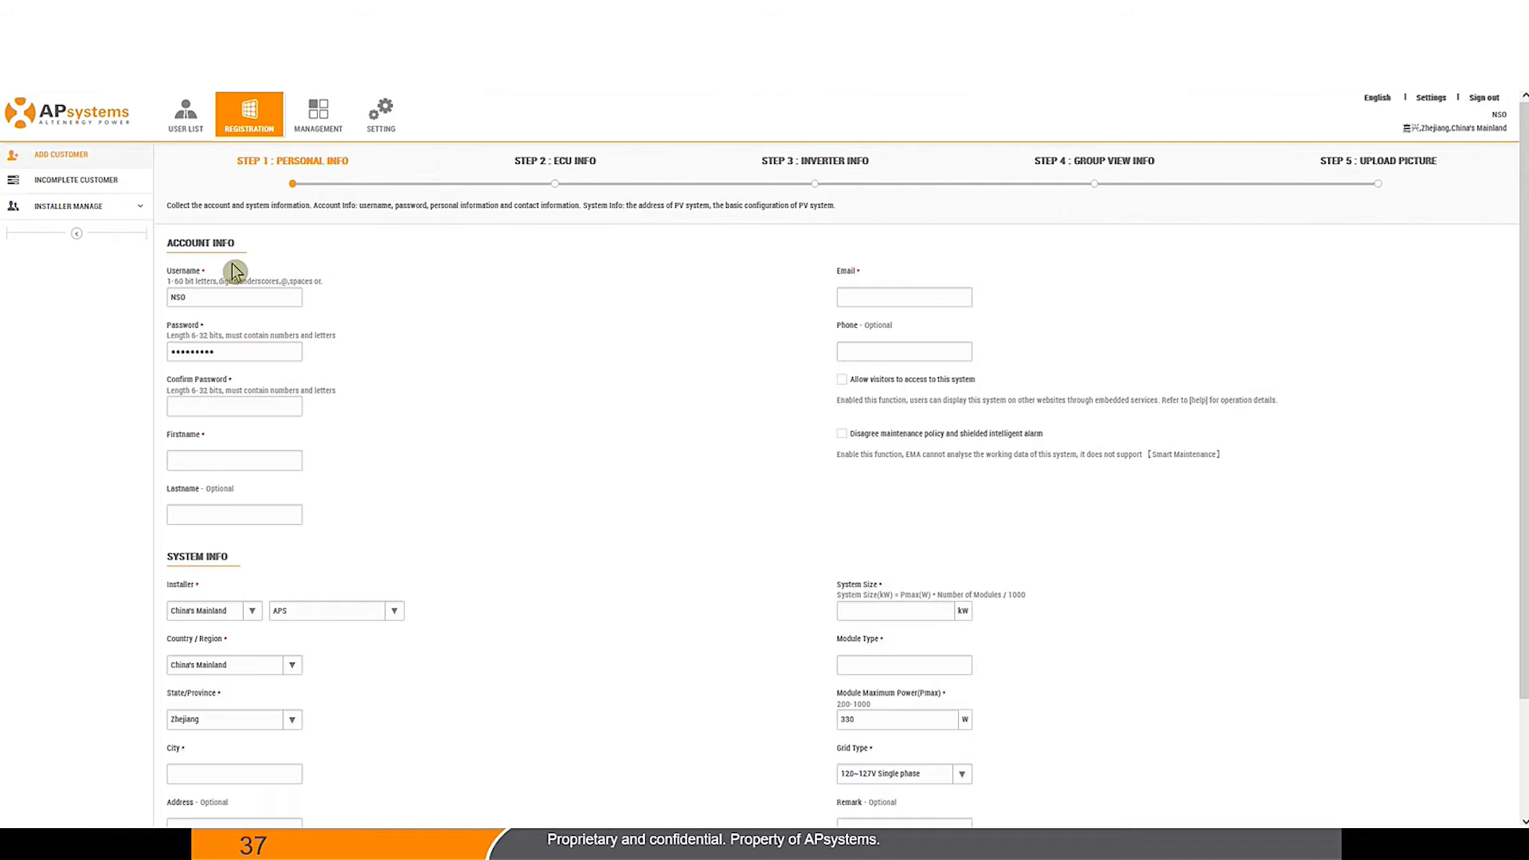
click(235, 303)
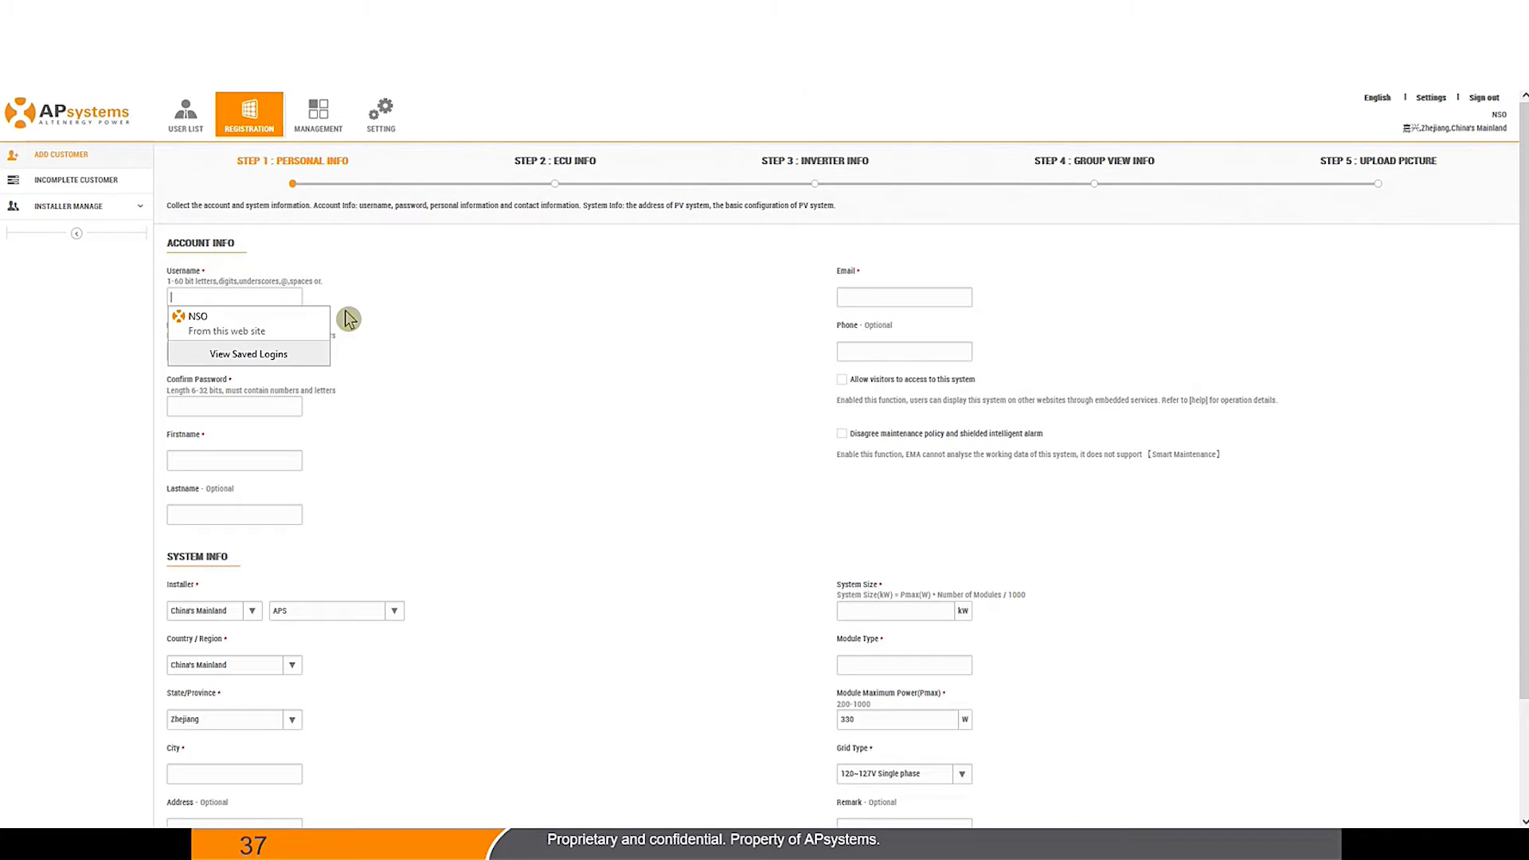
Step: Enter the new customer's username and password, then confirm the password
click(259, 310)
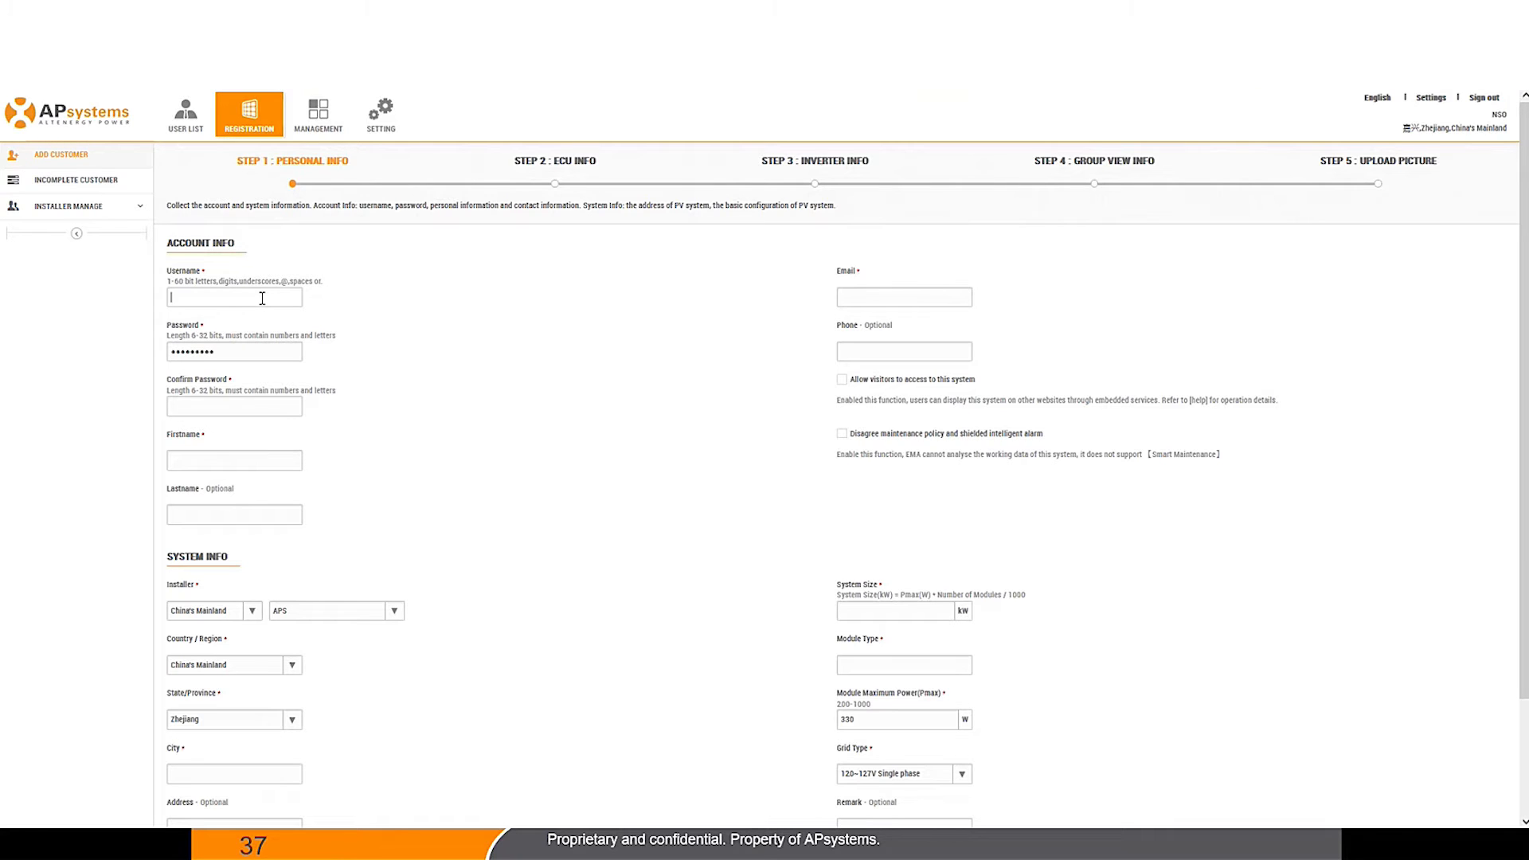
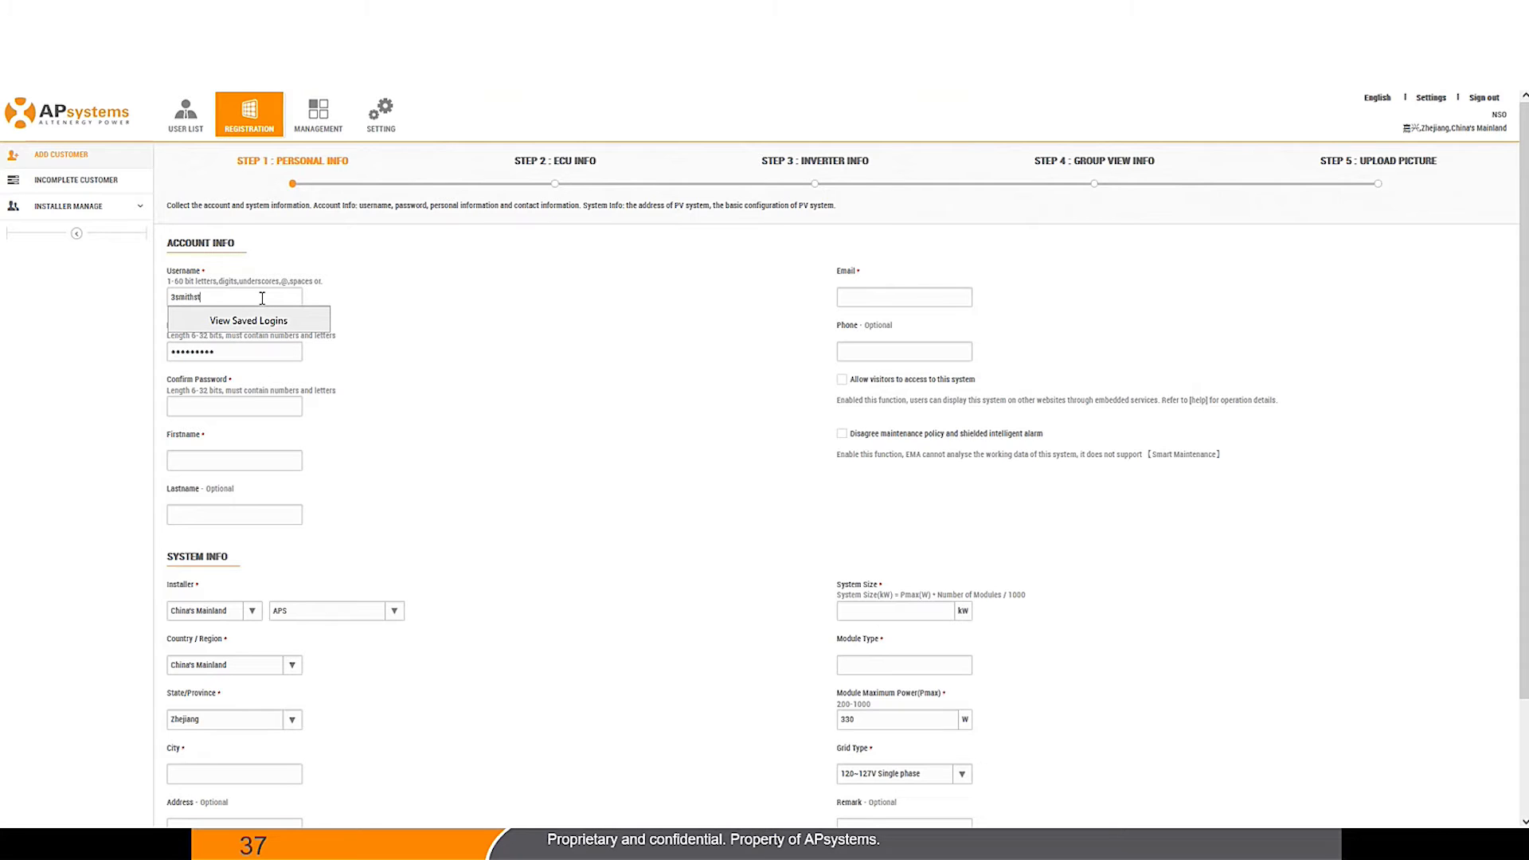
click(423, 352)
click(293, 355)
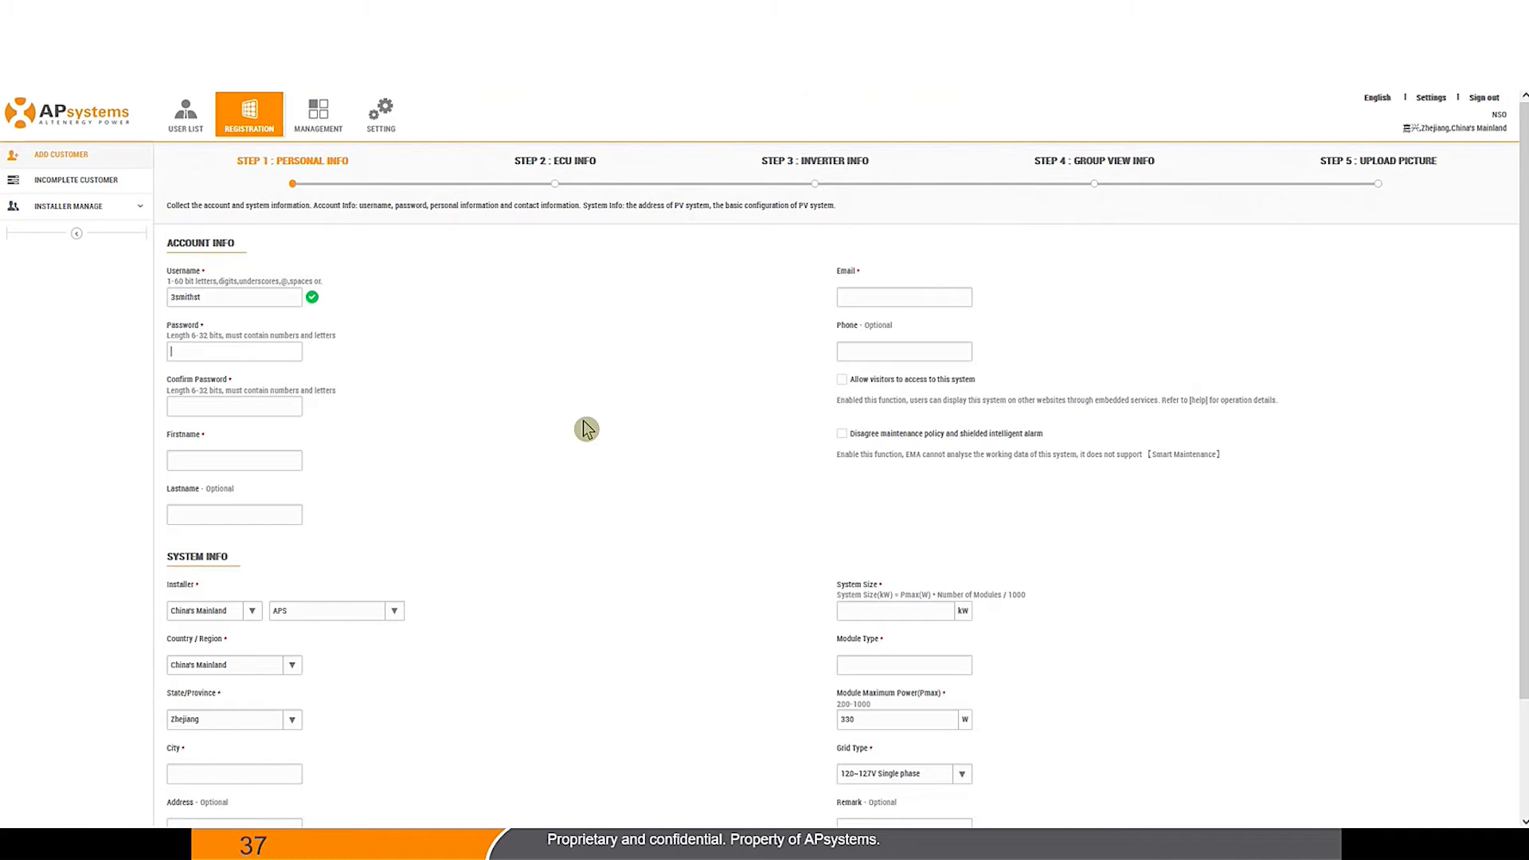
text(•••)
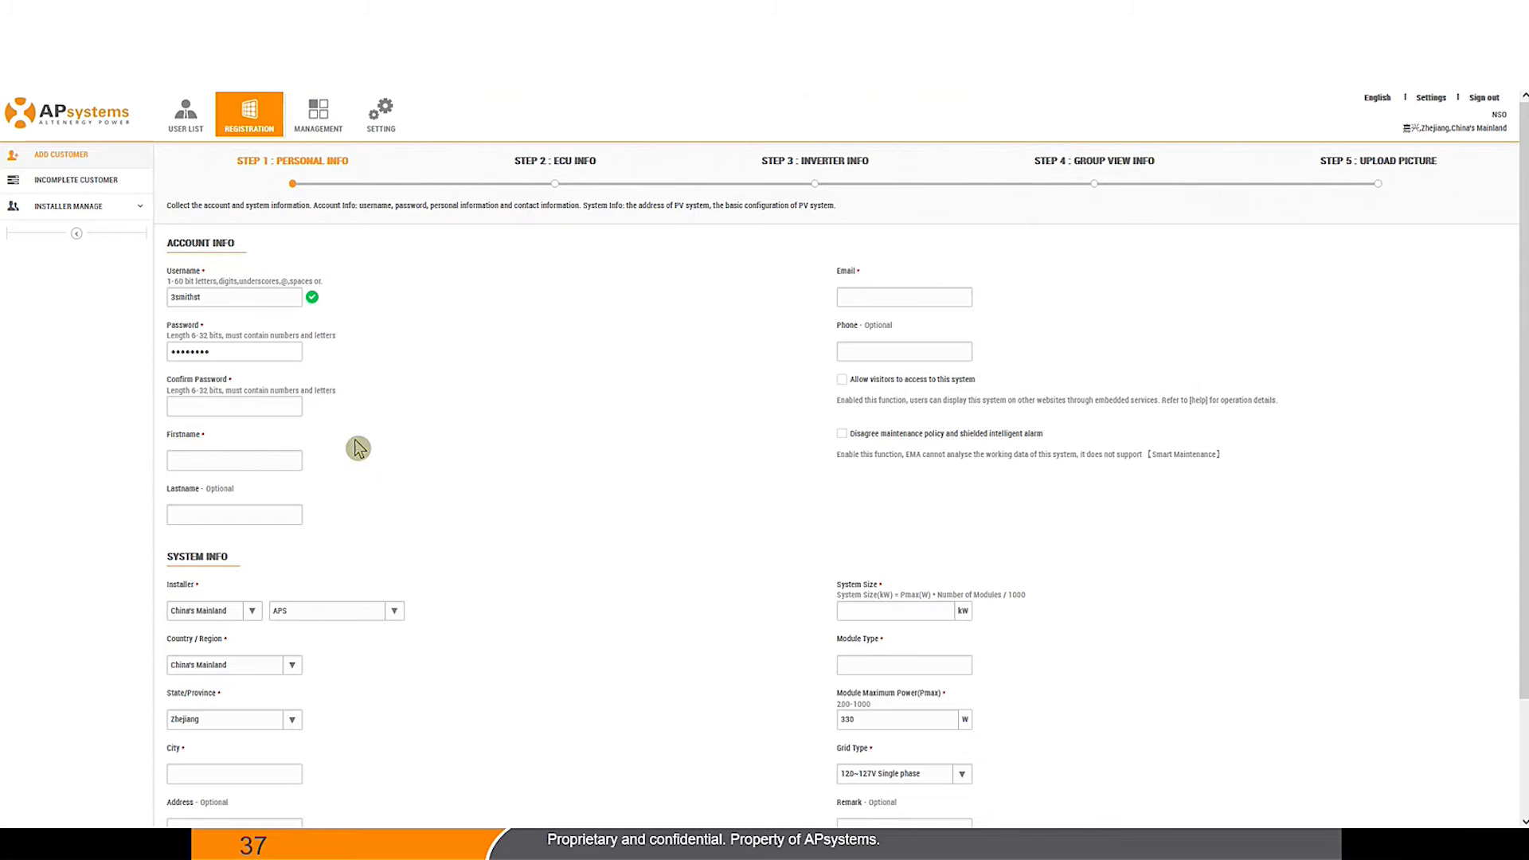
click(265, 412)
text(••••••••)
Step: Fill in the customer's first name, last name and e-mail address
click(232, 467)
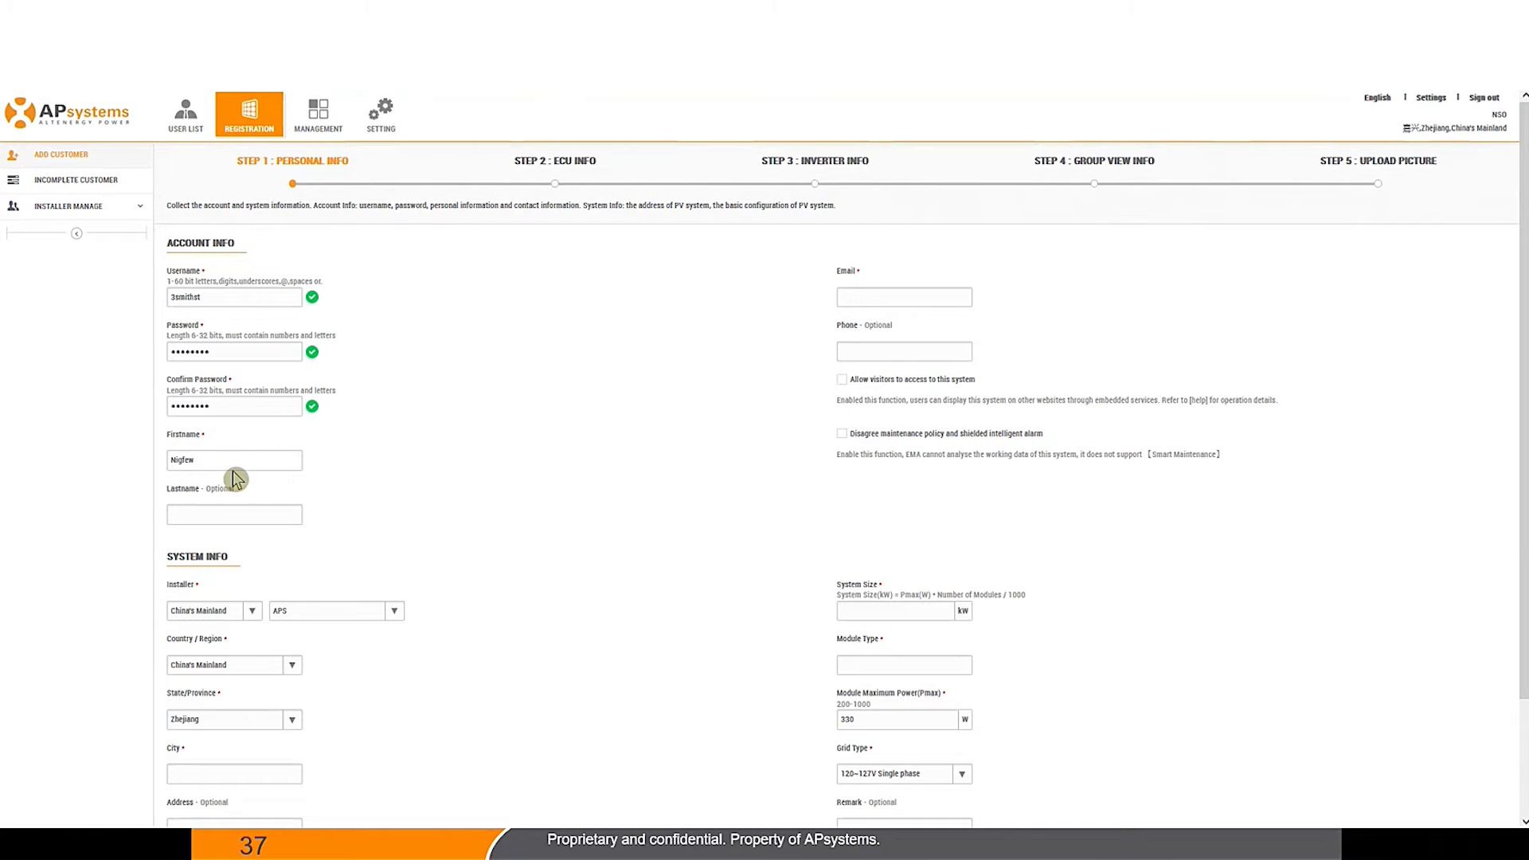
key(Tab)
click(893, 297)
click(881, 349)
Step: Set the installer country to Australia
scroll(673, 430, down, 3)
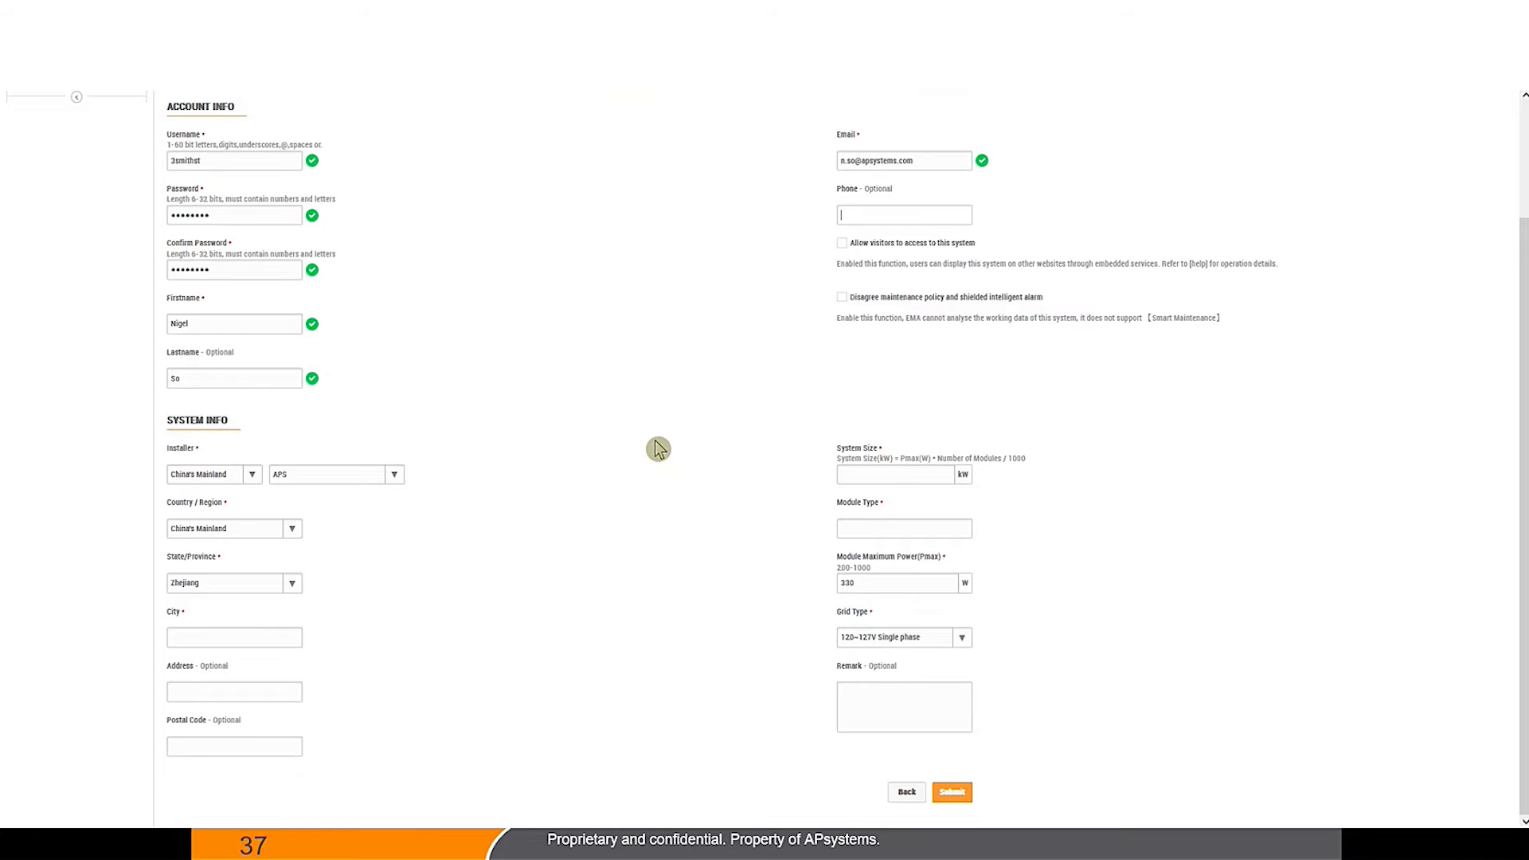
scroll(660, 447, up, 2)
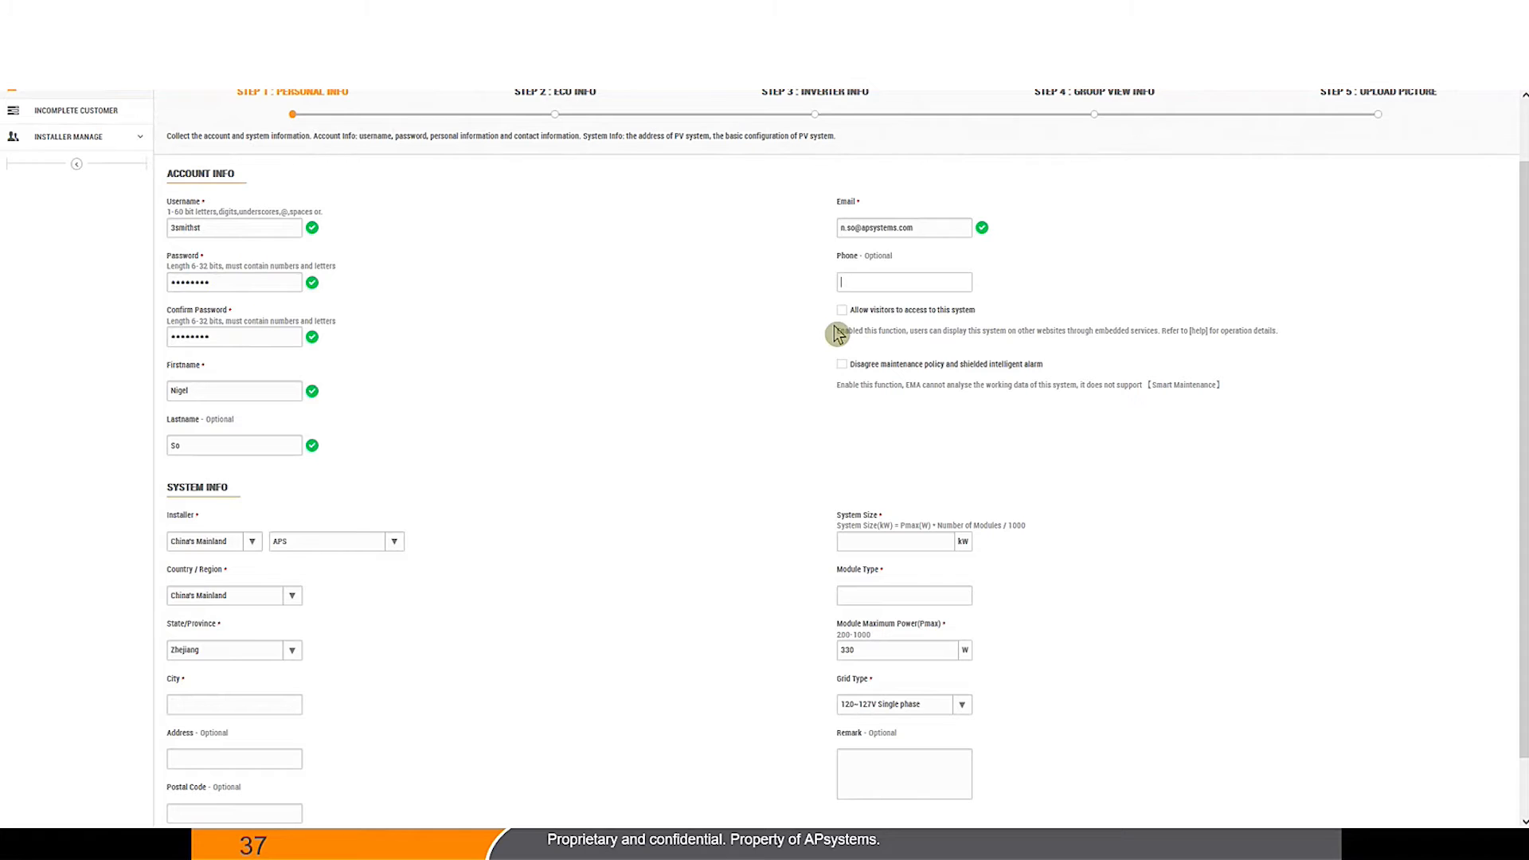
scroll(845, 327, down, 2)
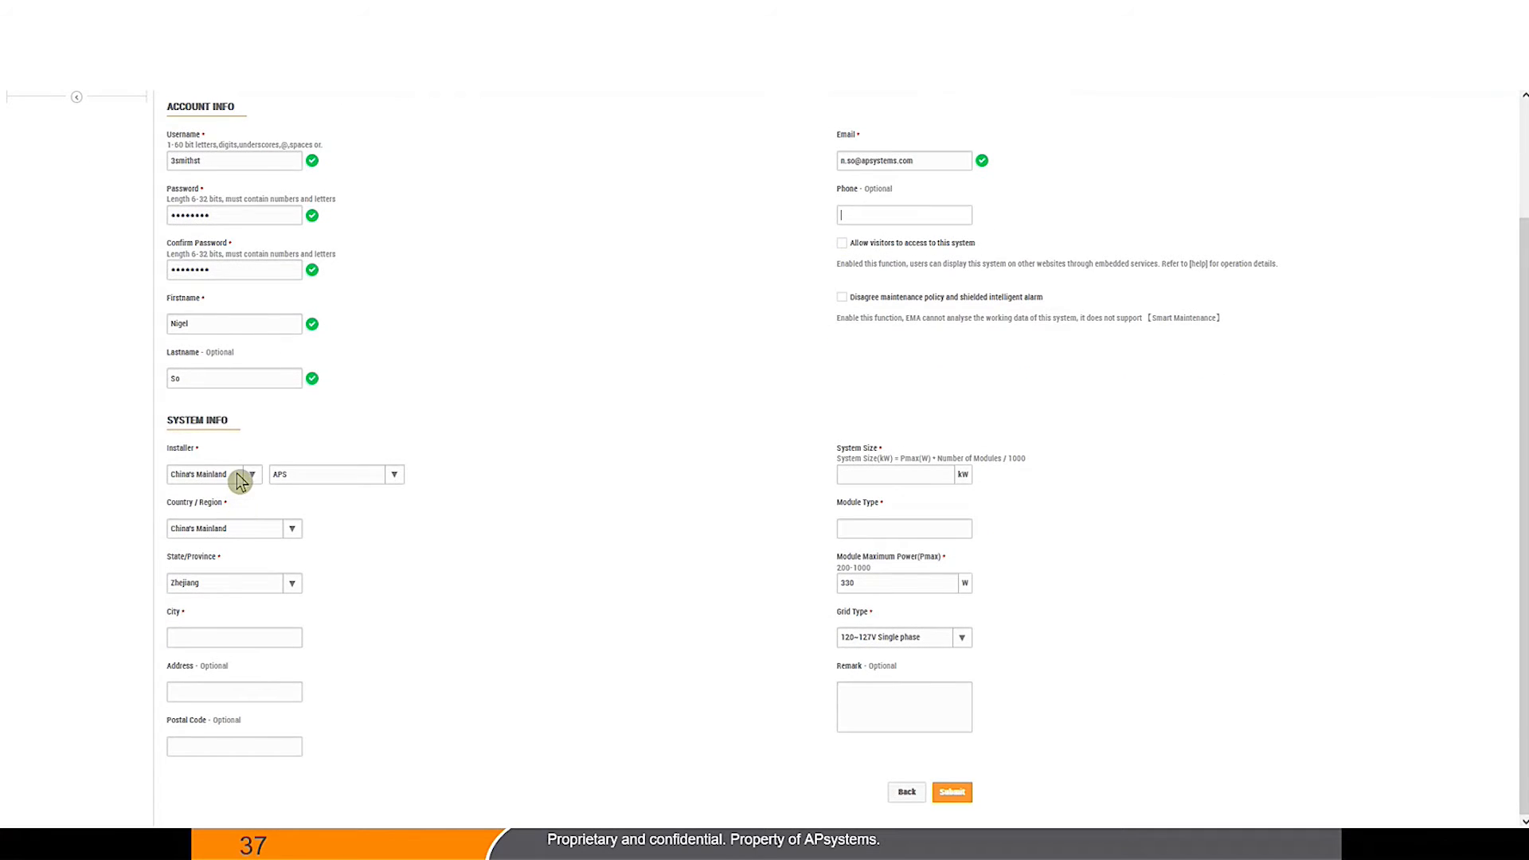
click(252, 474)
scroll(295, 320, up, 2)
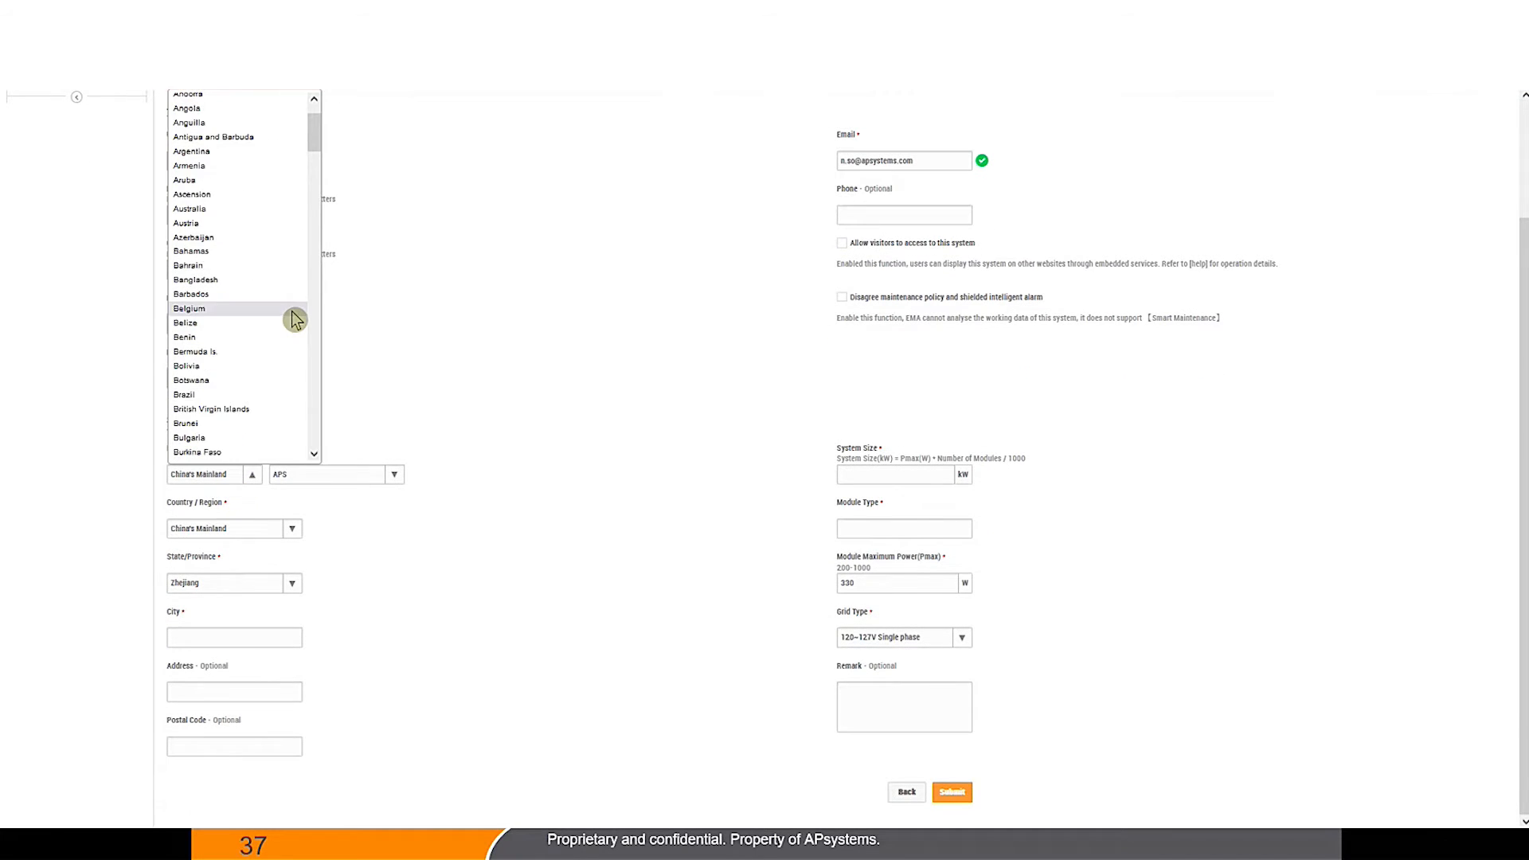
click(232, 208)
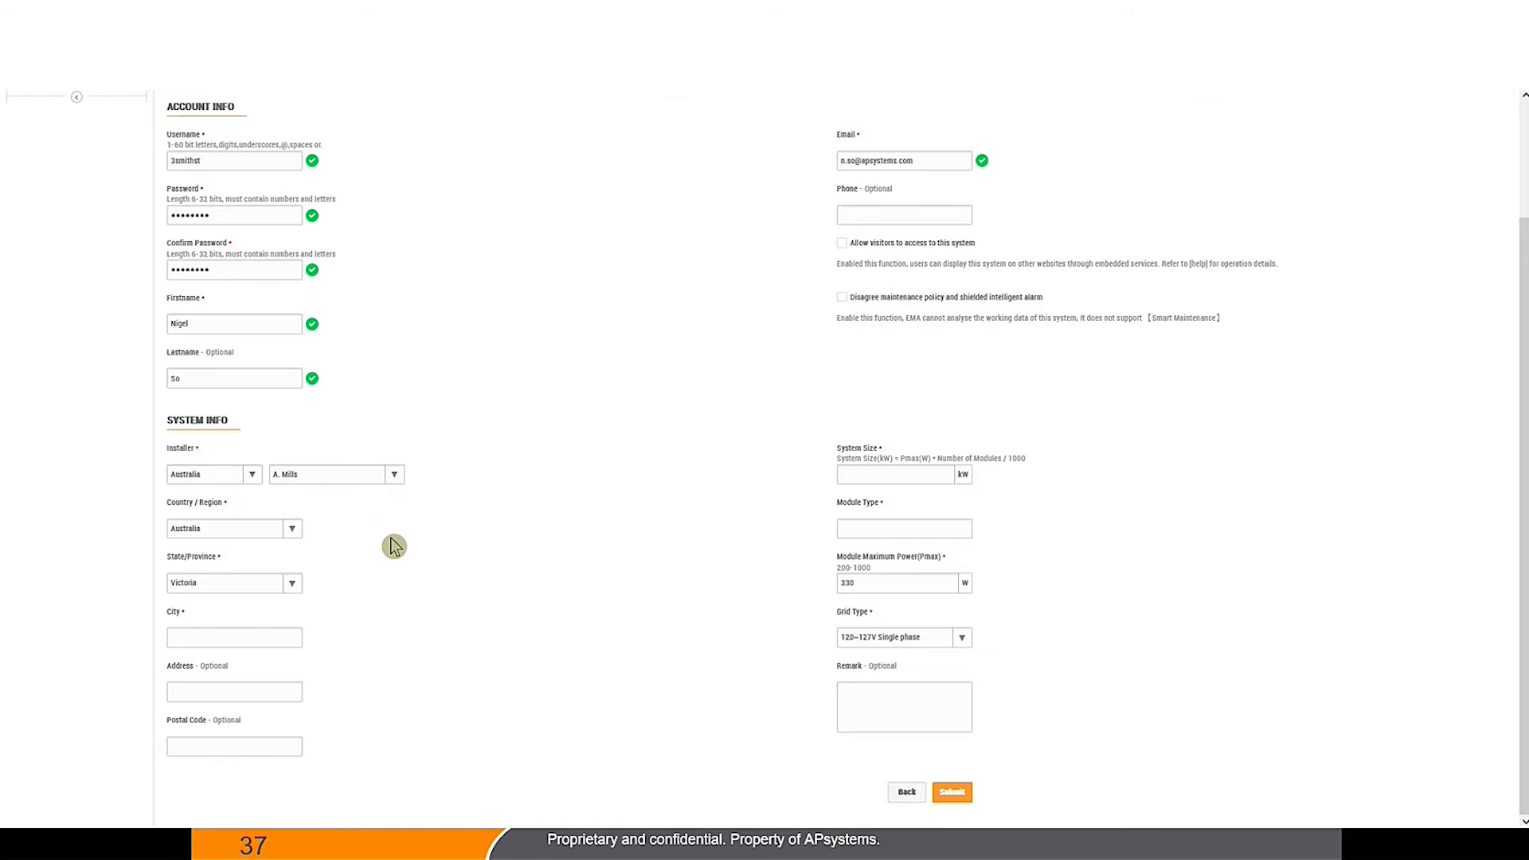
Step: Choose the Australian admin installer account from the installer account list
click(394, 475)
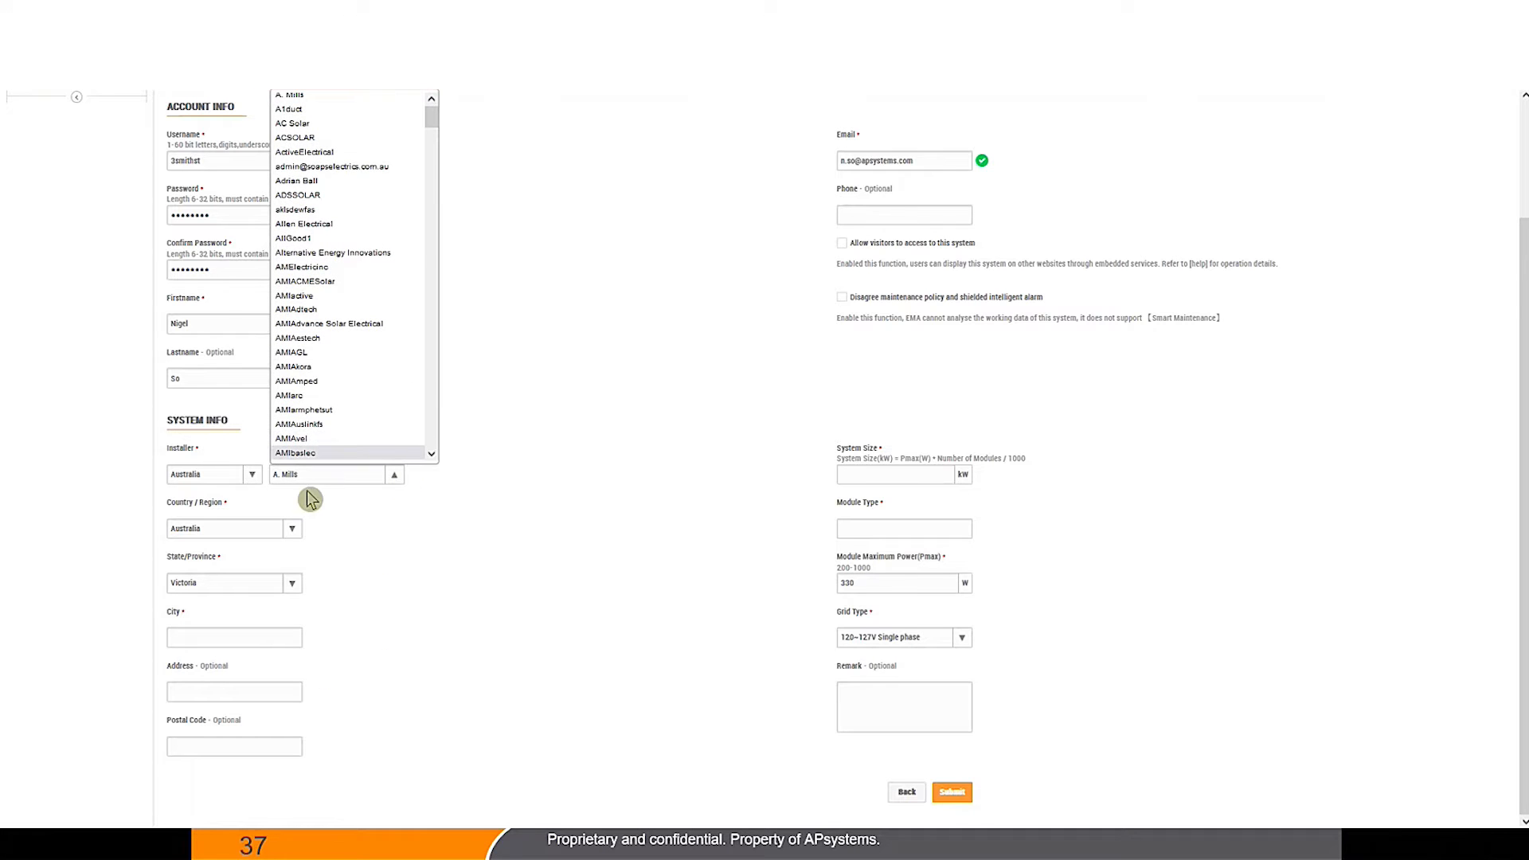
scroll(356, 309, down, 10)
scroll(356, 311, down, 12)
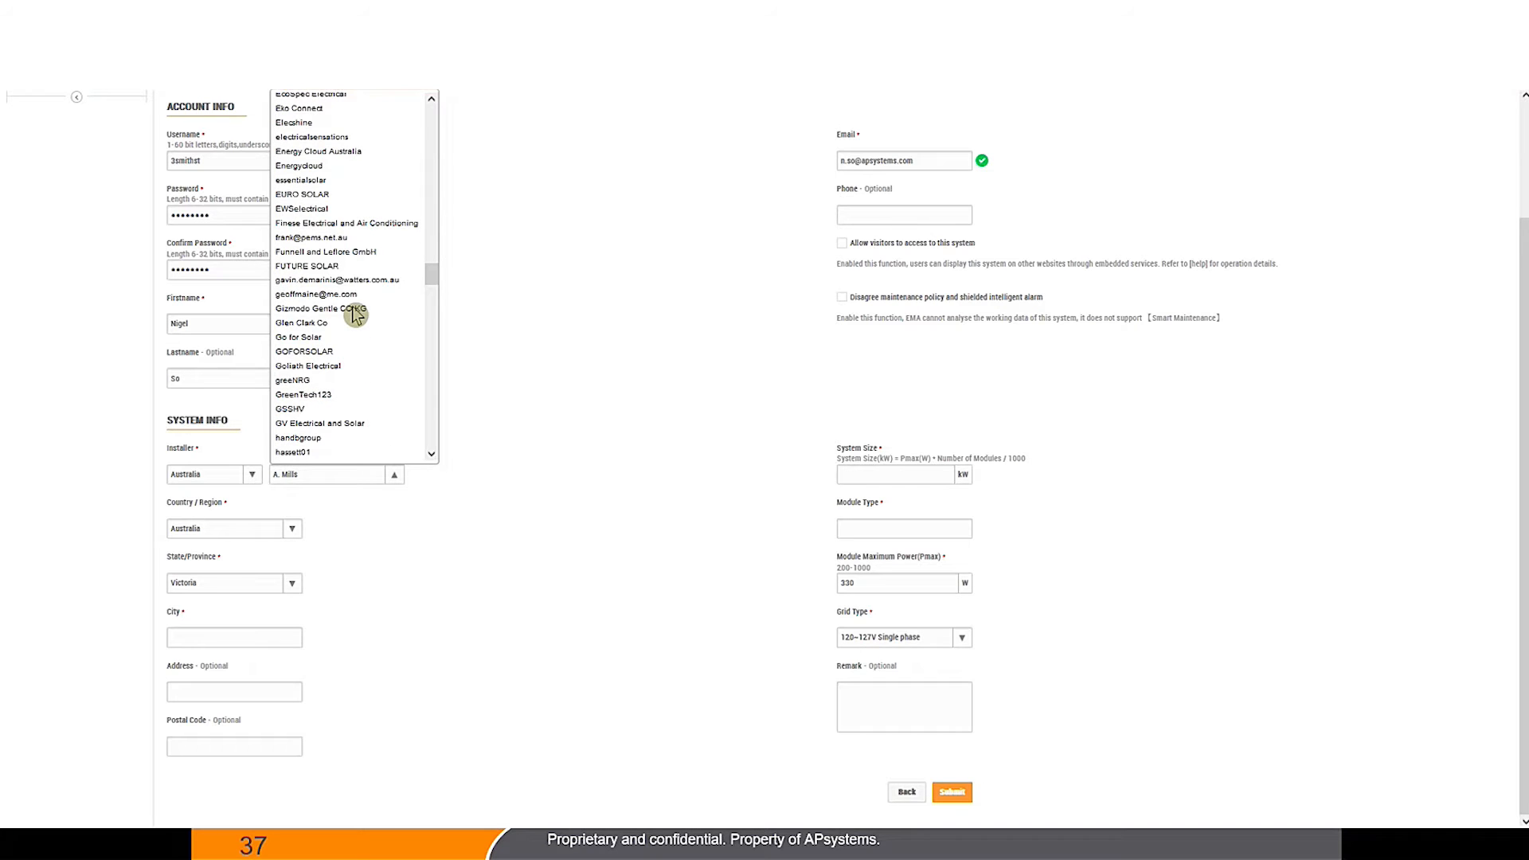
scroll(355, 314, up, 8)
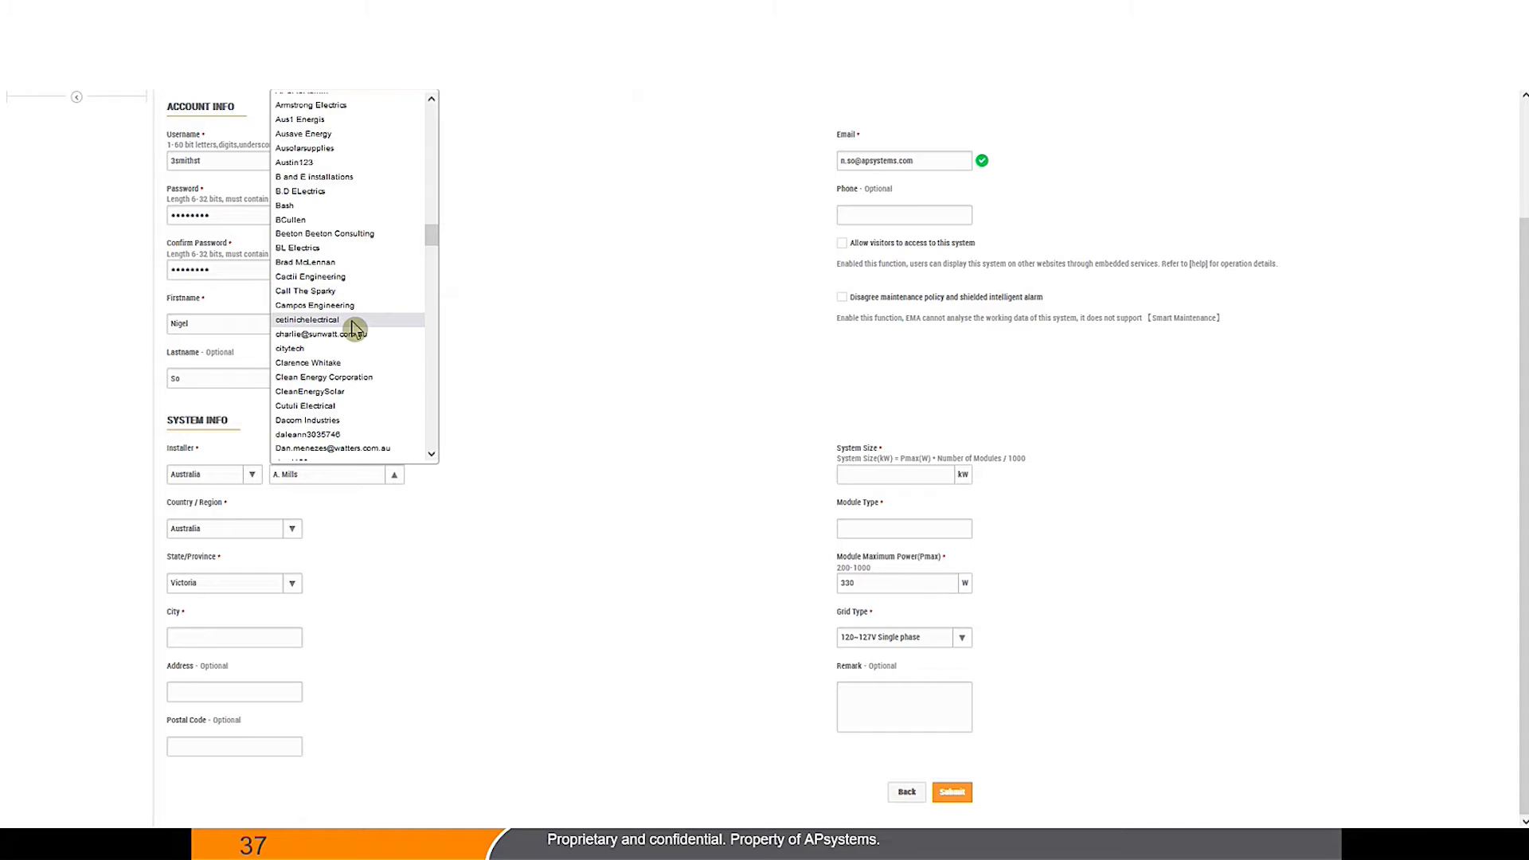
scroll(352, 329, down, 5)
scroll(347, 343, up, 5)
scroll(346, 341, up, 10)
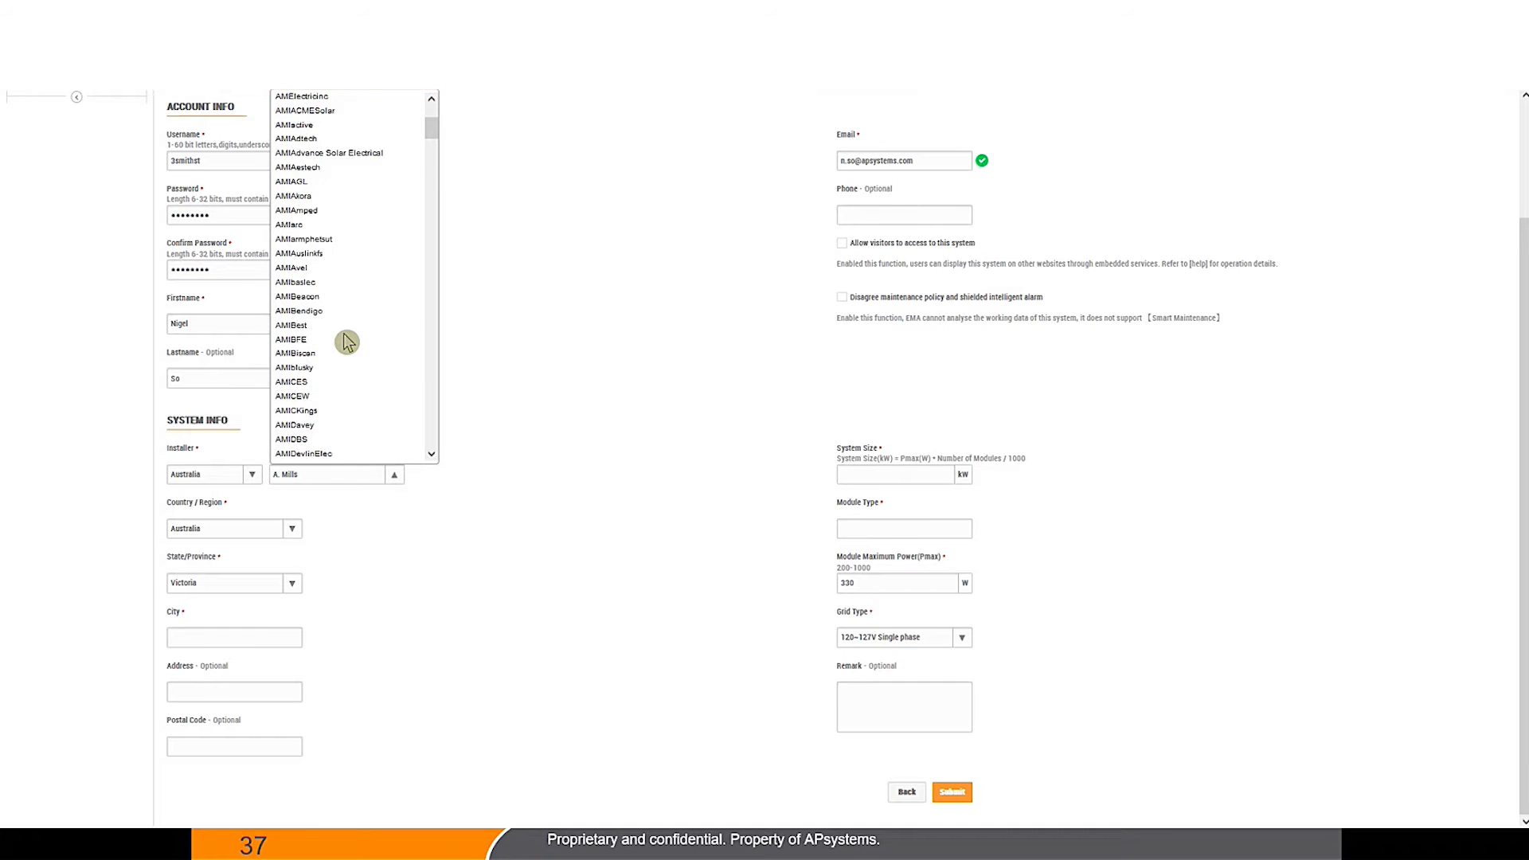
scroll(341, 334, down, 10)
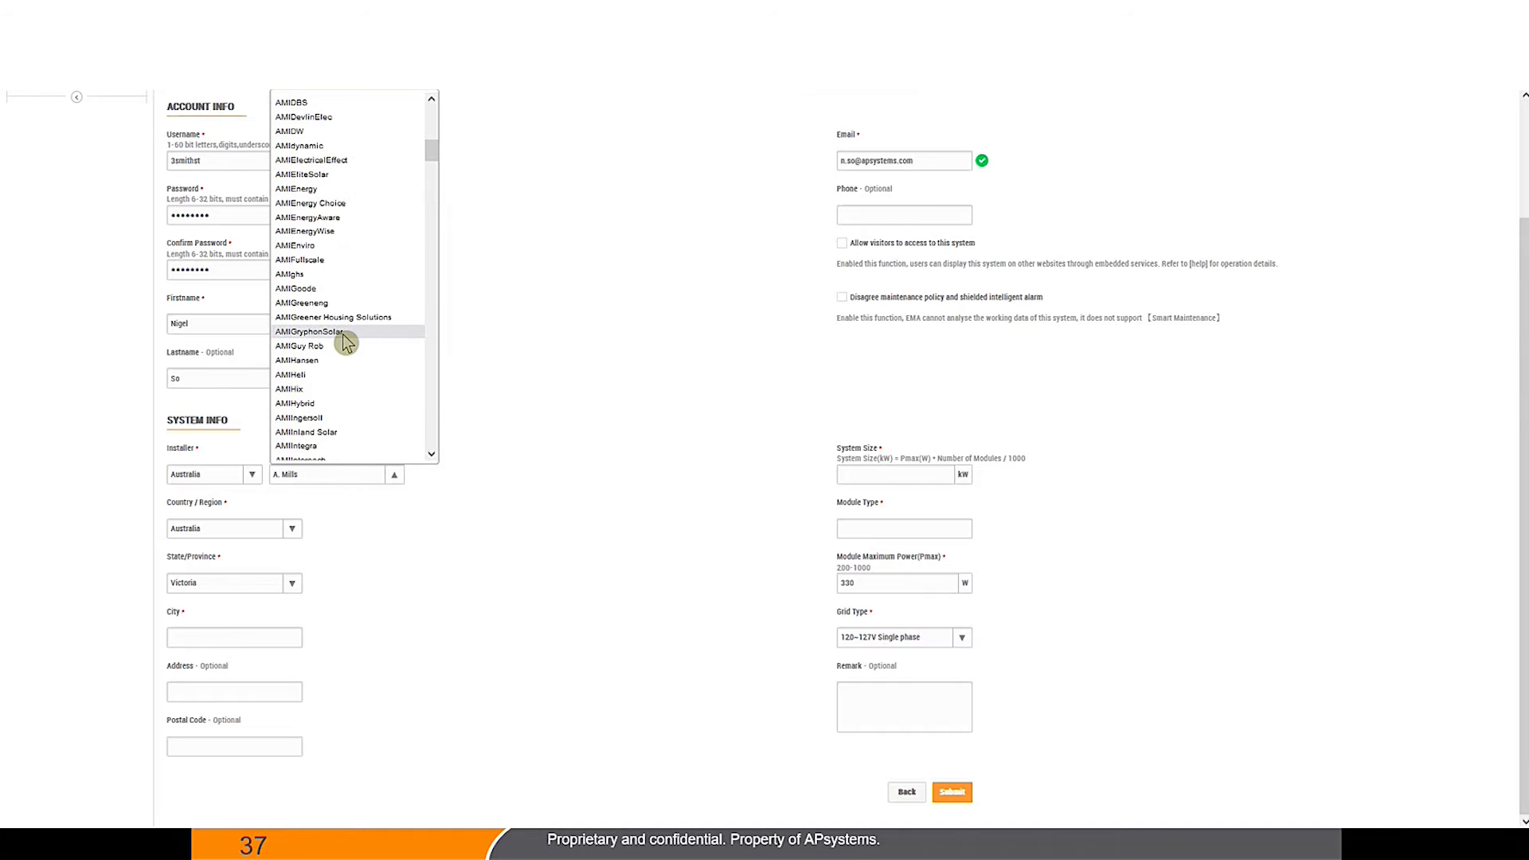
scroll(345, 337, down, 10)
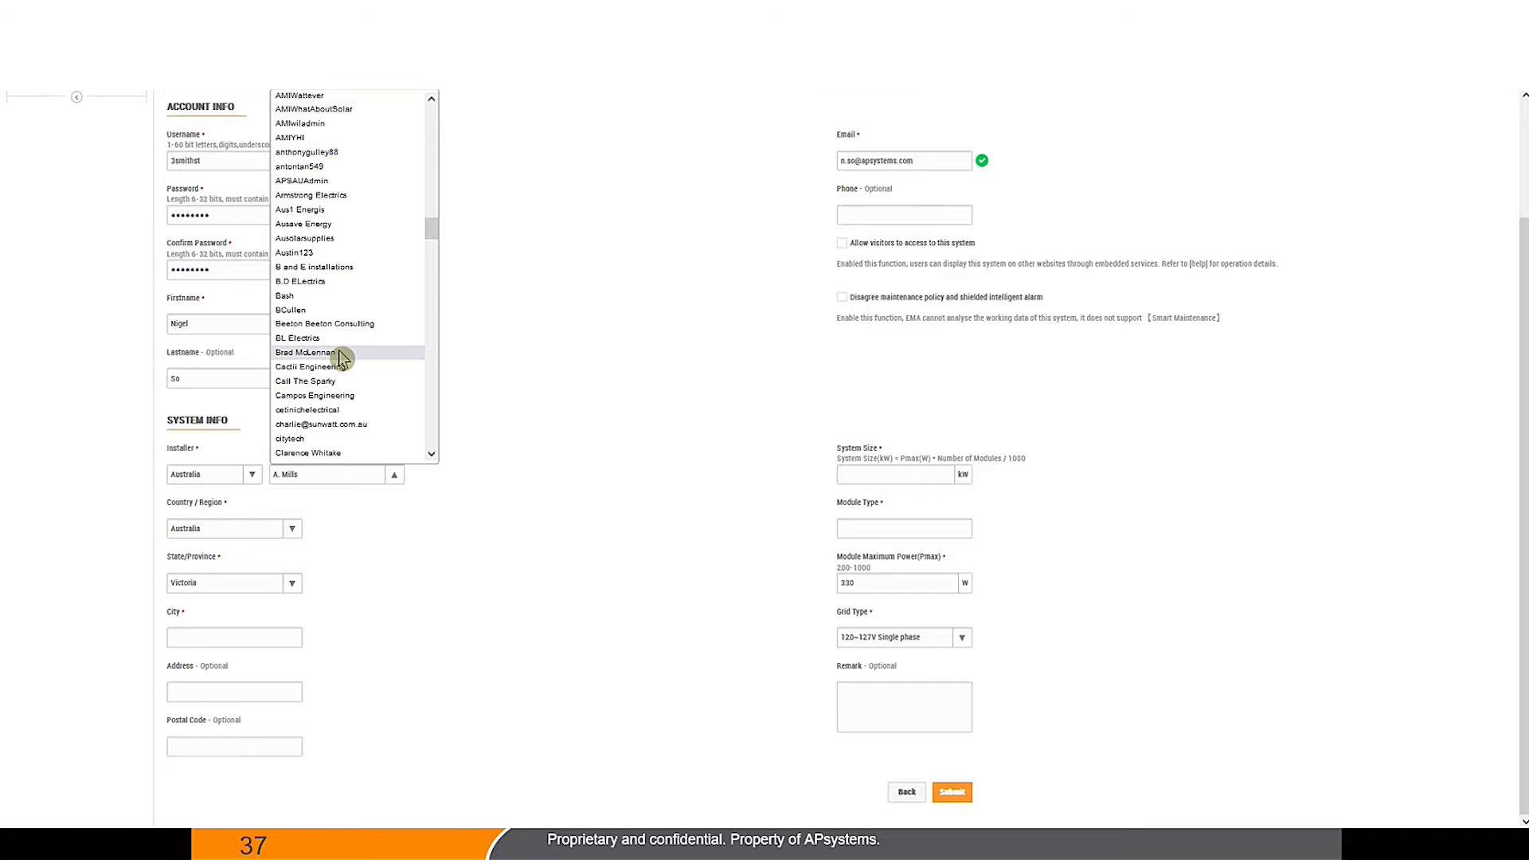
scroll(357, 303, up, 2)
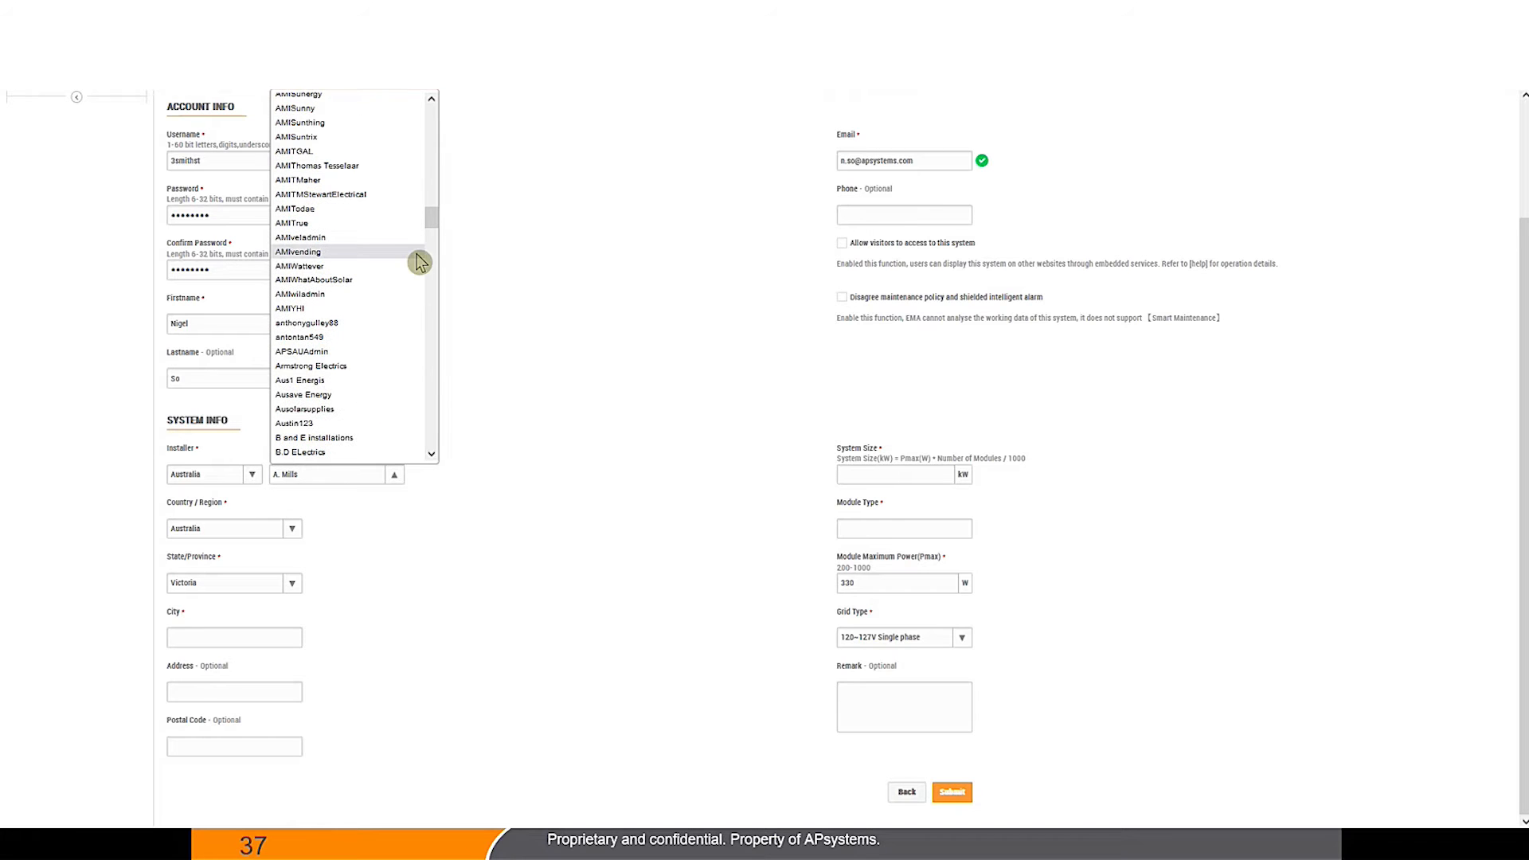
scroll(357, 330, up, 2)
click(348, 439)
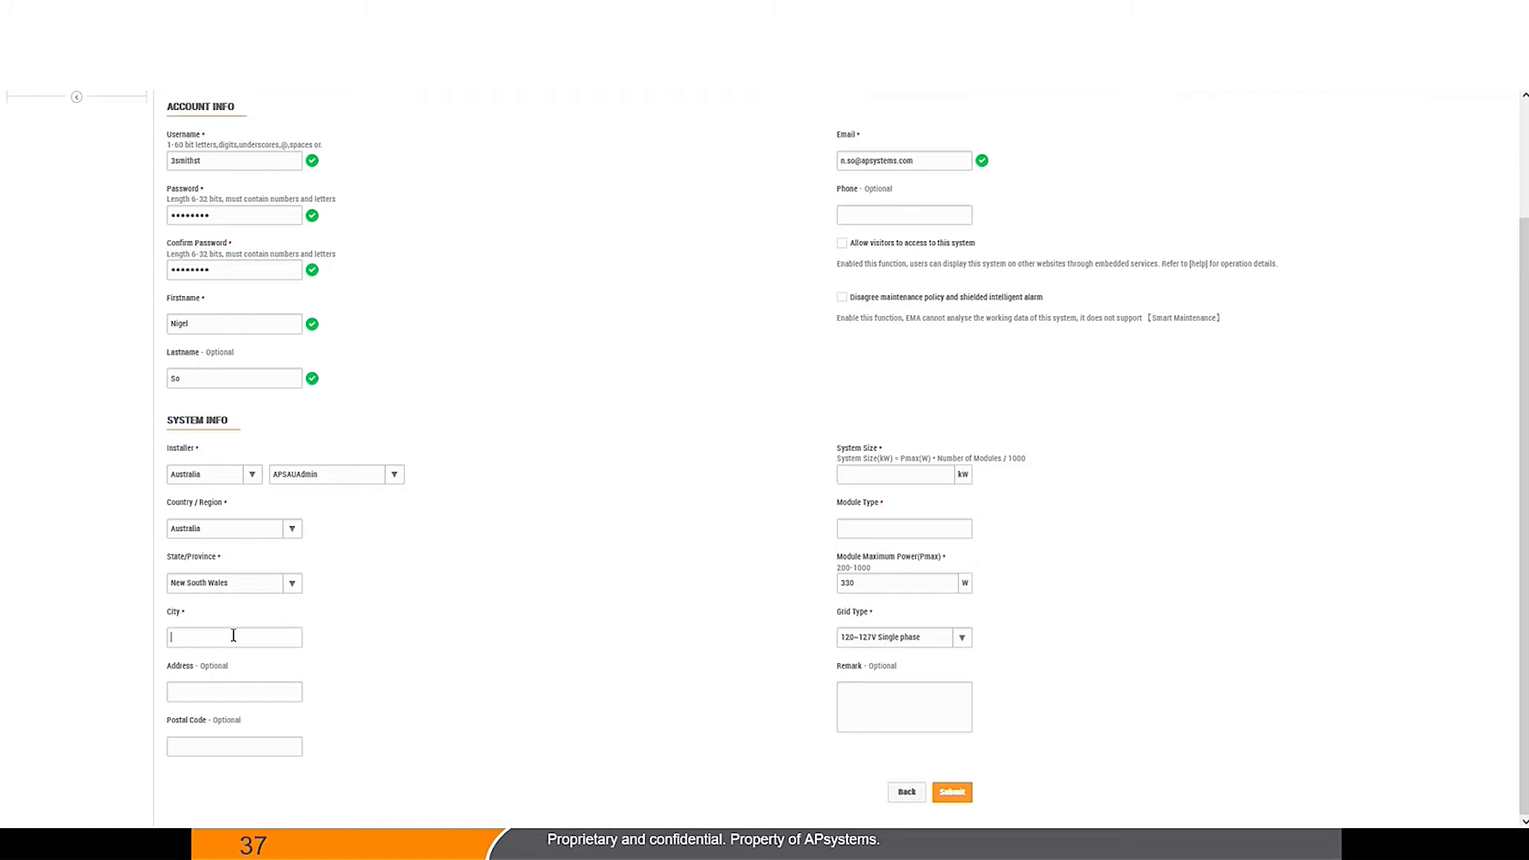
Step: Enter the site's city, street address and postal code
text(Tamworth)
click(228, 692)
text(4)
key(BackSpace)
click(253, 747)
text(2500)
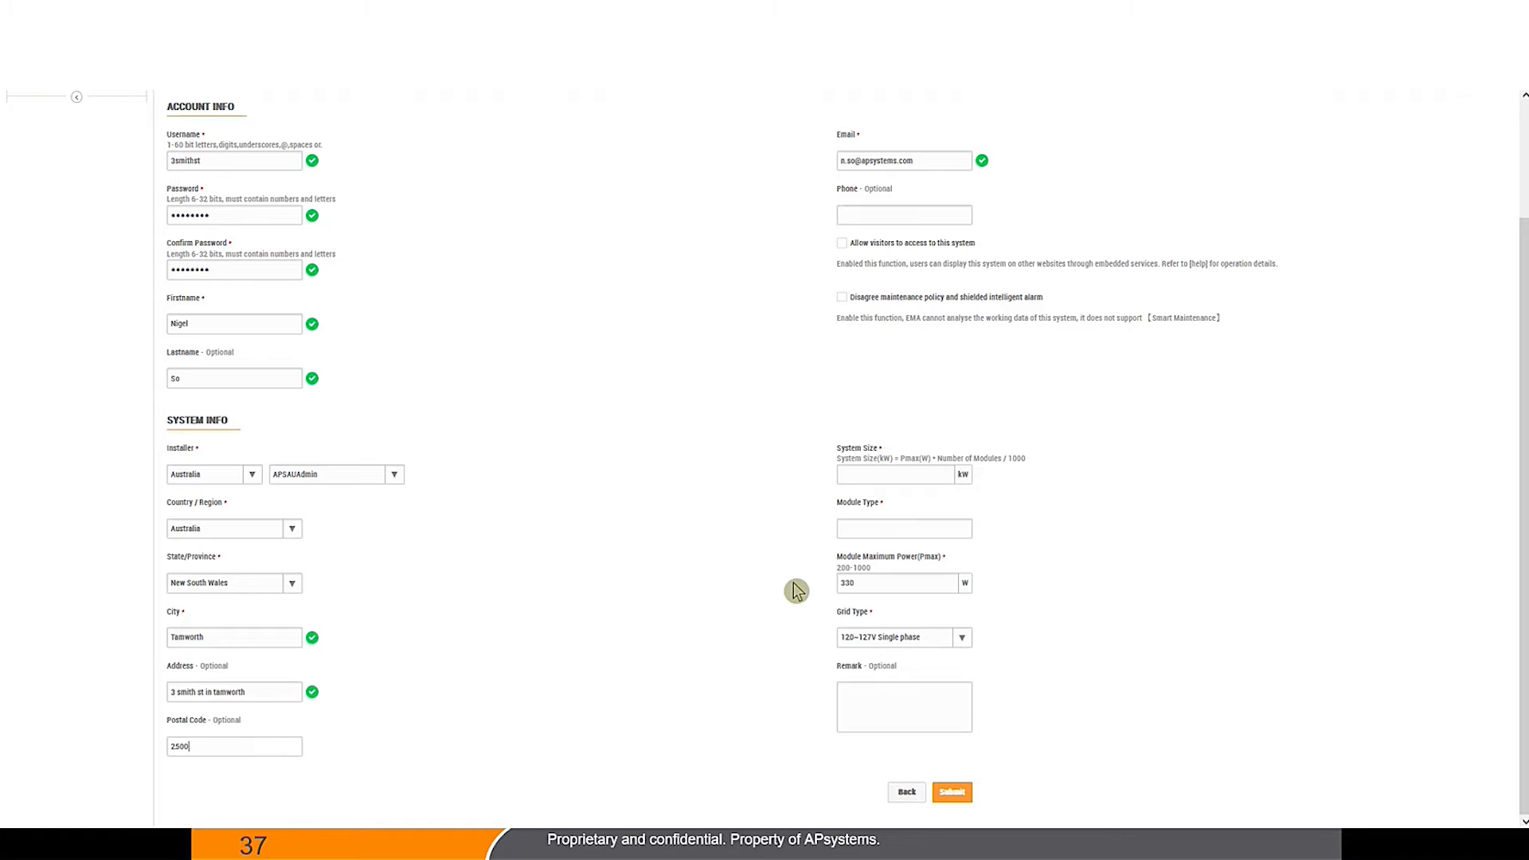
Step: Set system size 6.63 kW, Trina modules at 390 W, and 220~230V single-phase grid
click(871, 472)
click(870, 478)
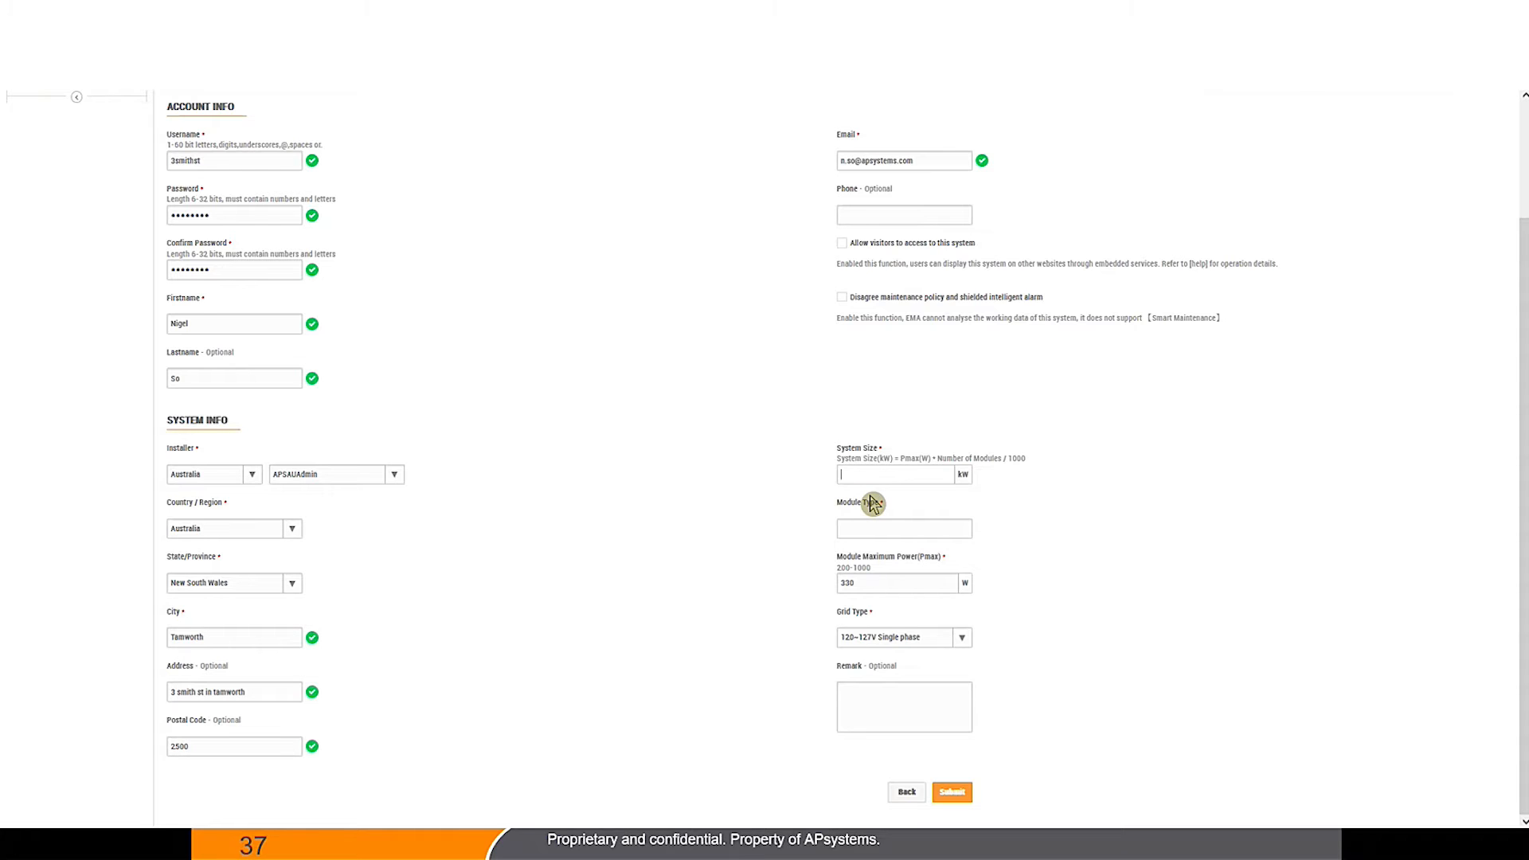
text(6.63)
click(874, 503)
click(846, 522)
text(Trina)
double_click(893, 581)
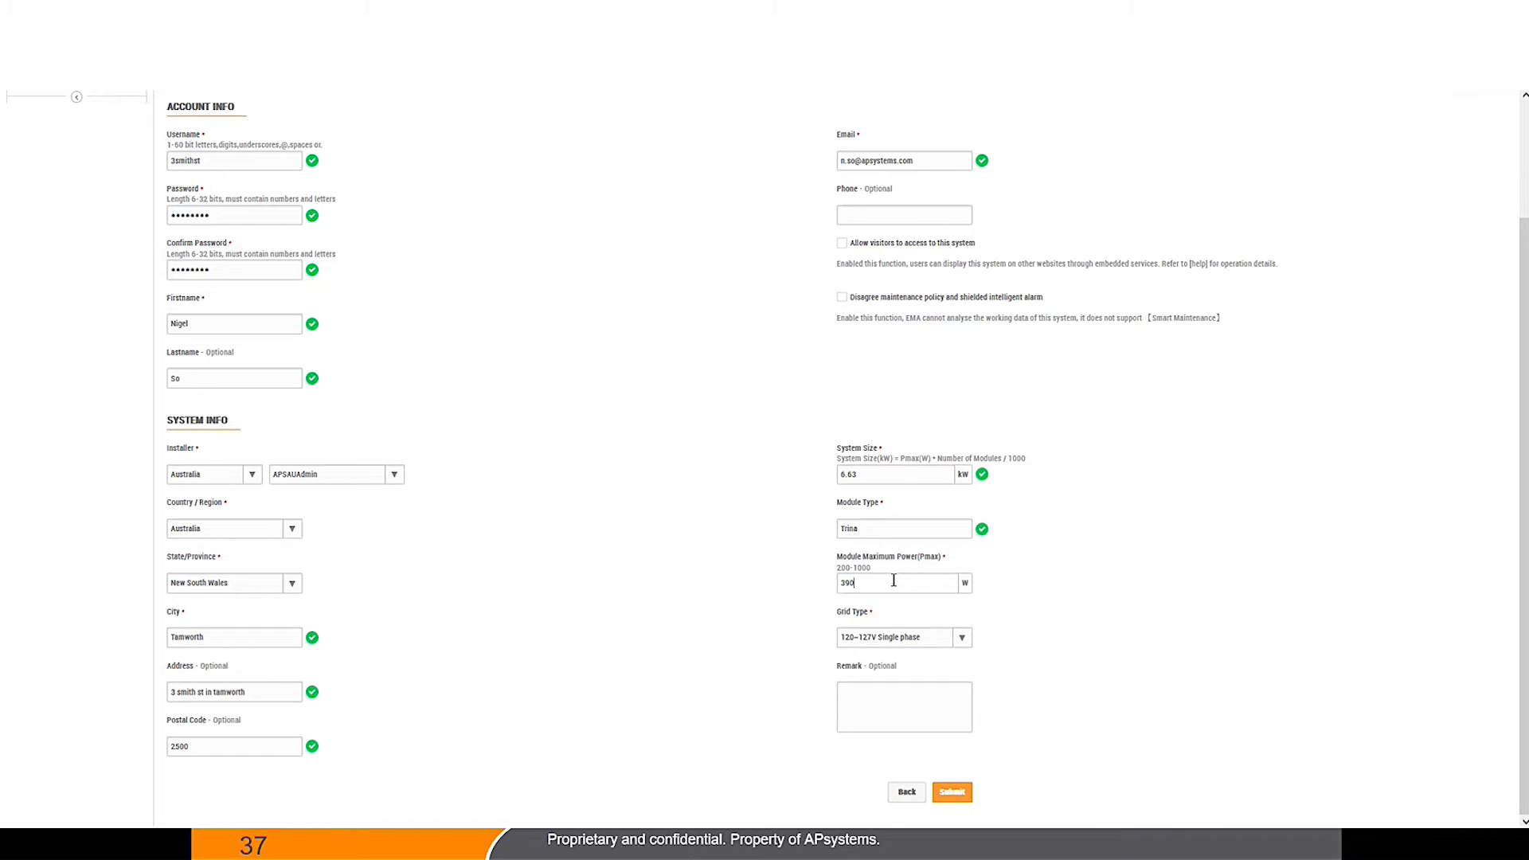
click(888, 642)
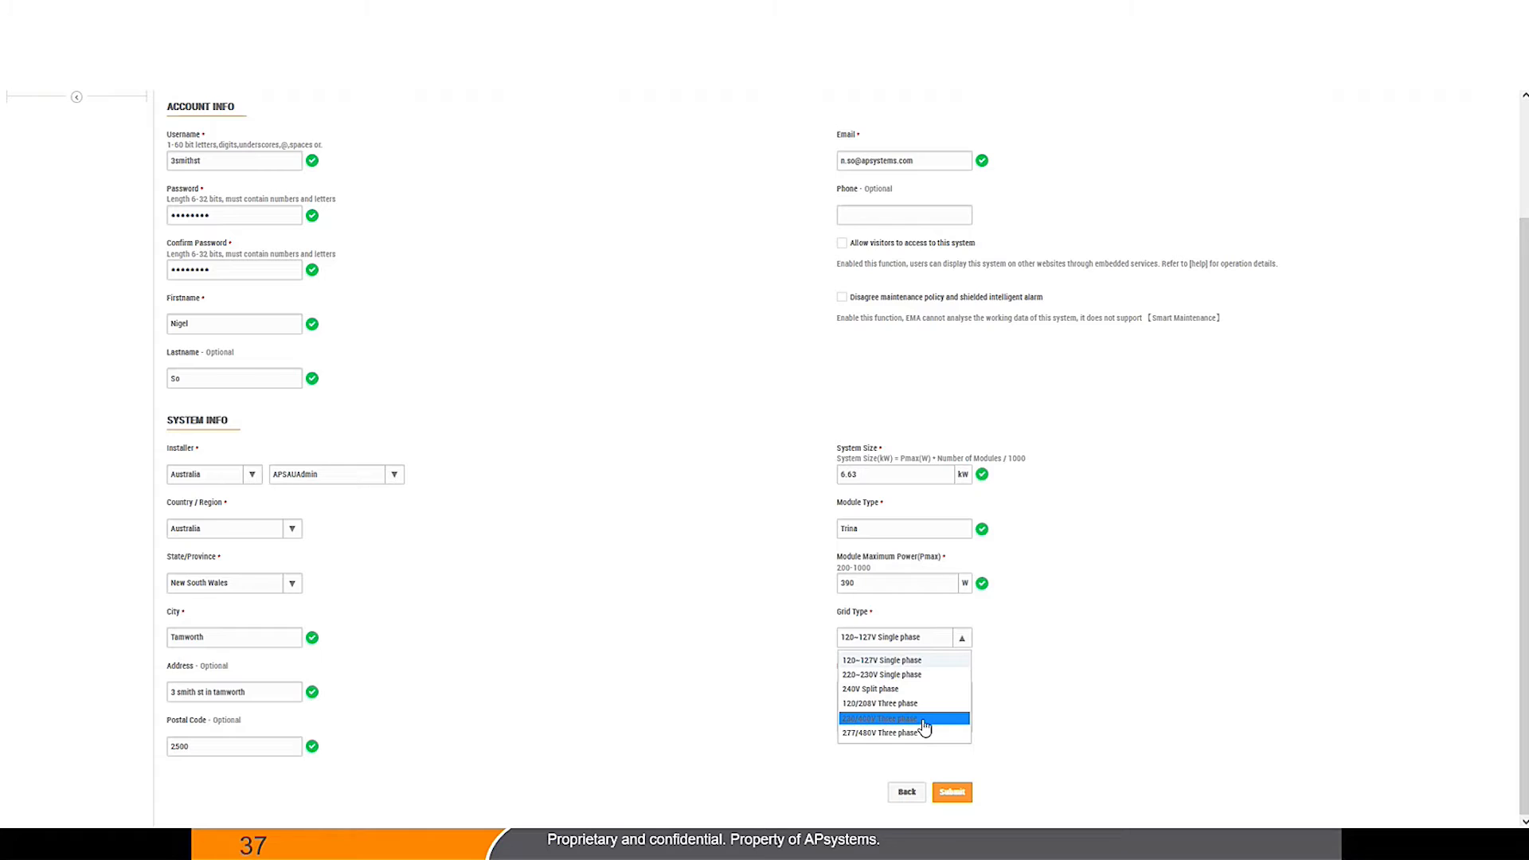
click(924, 674)
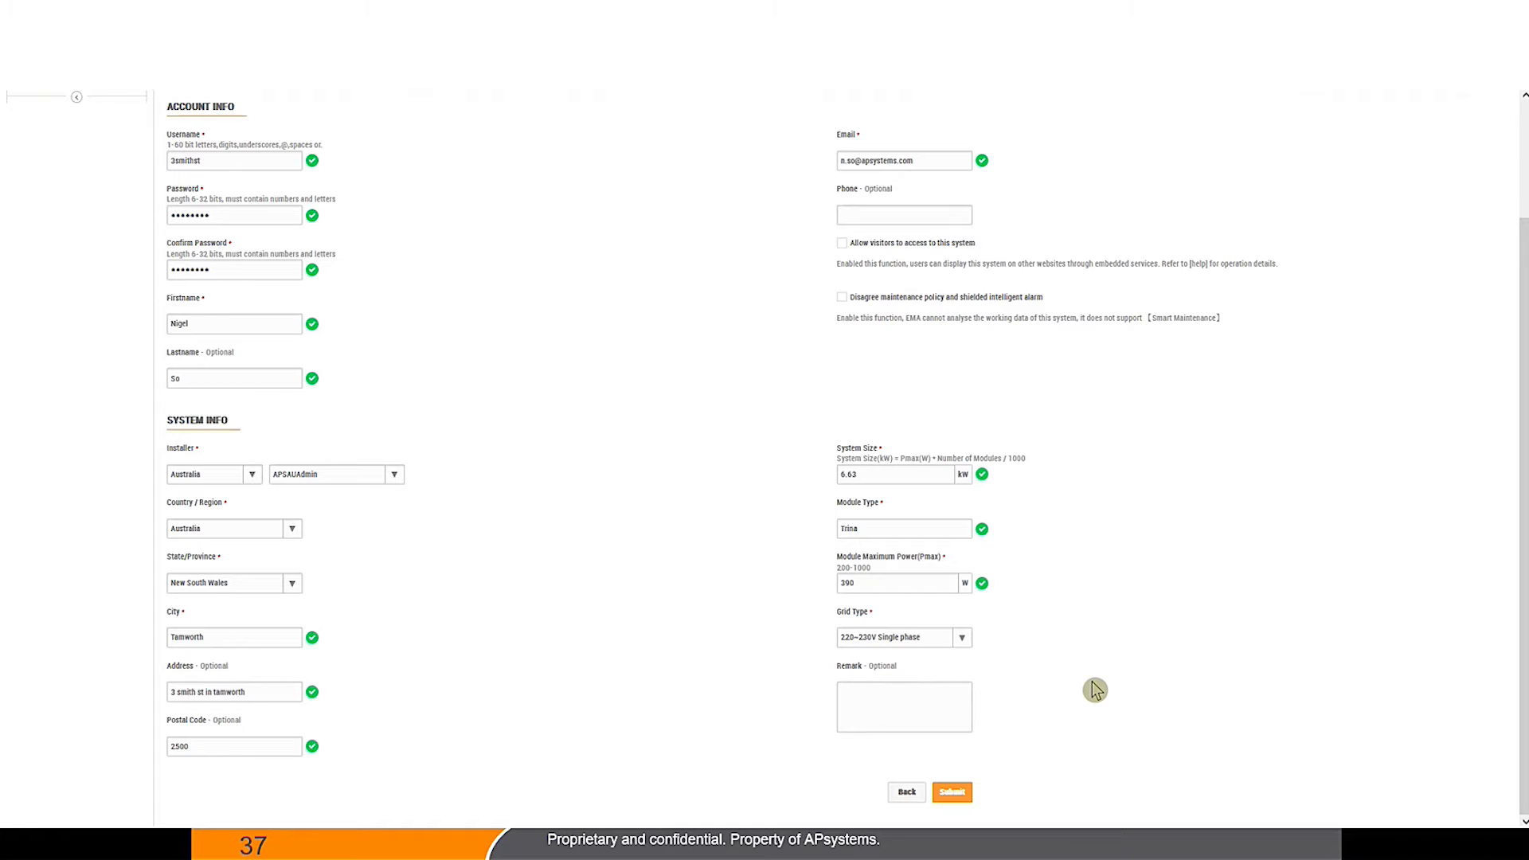
click(923, 712)
Step: Submit Step 1, decline saving the browser password, and open the Add ECU dialog
click(956, 793)
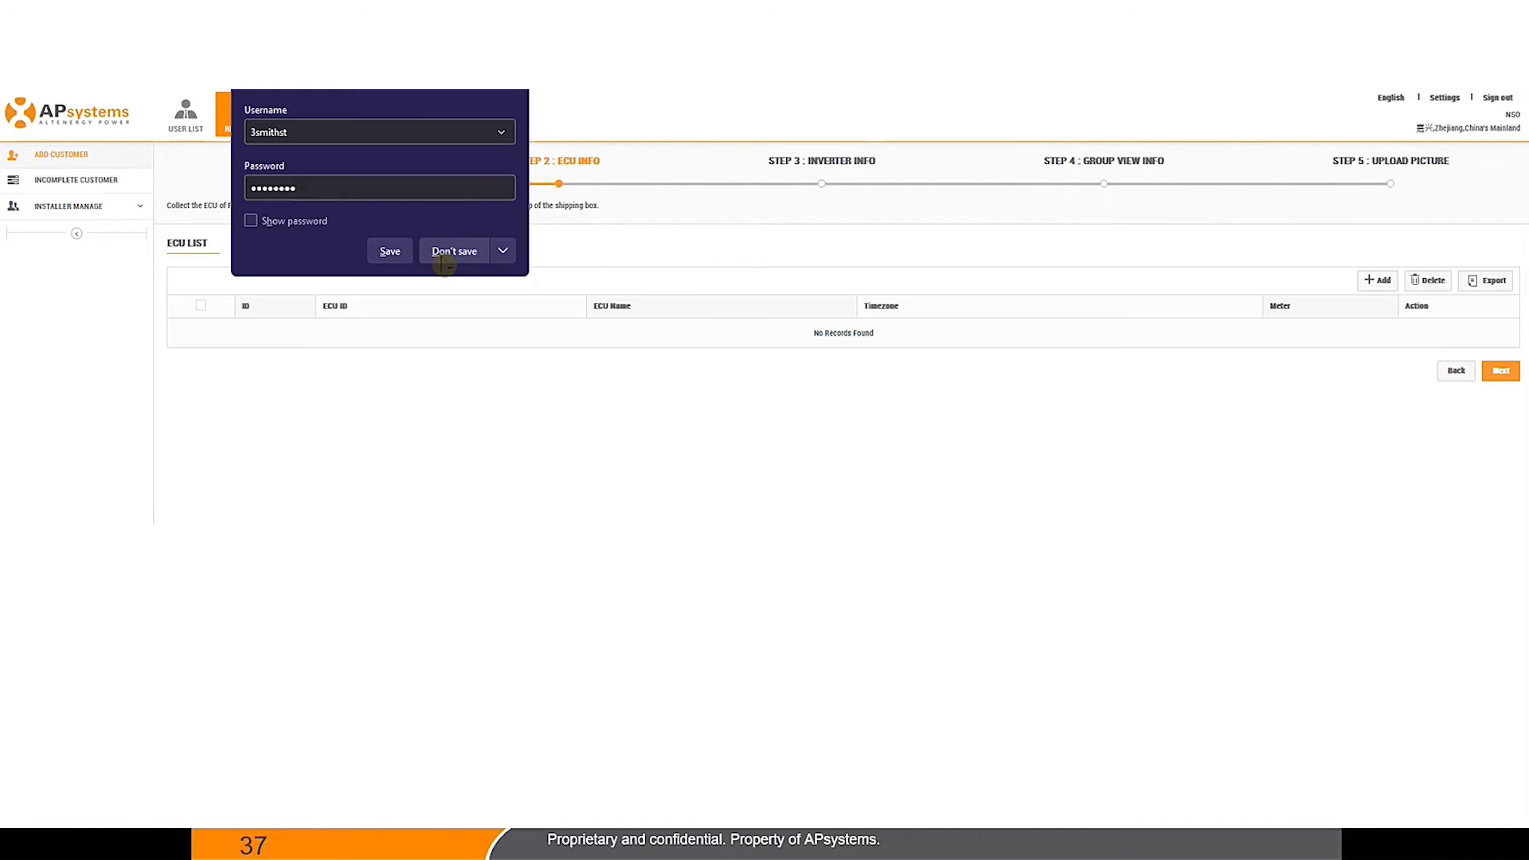
click(451, 252)
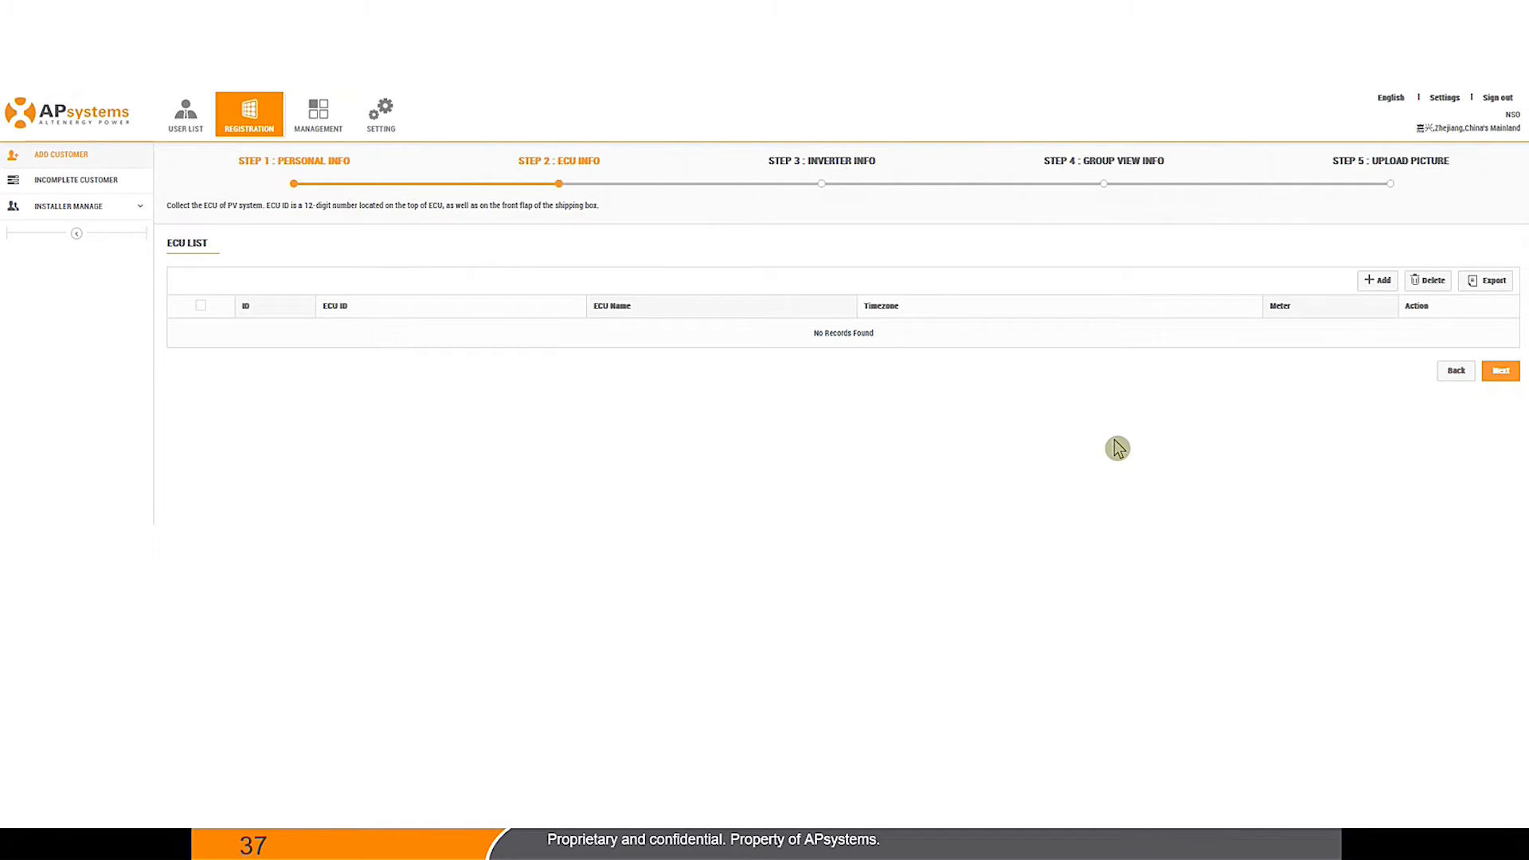
click(1384, 283)
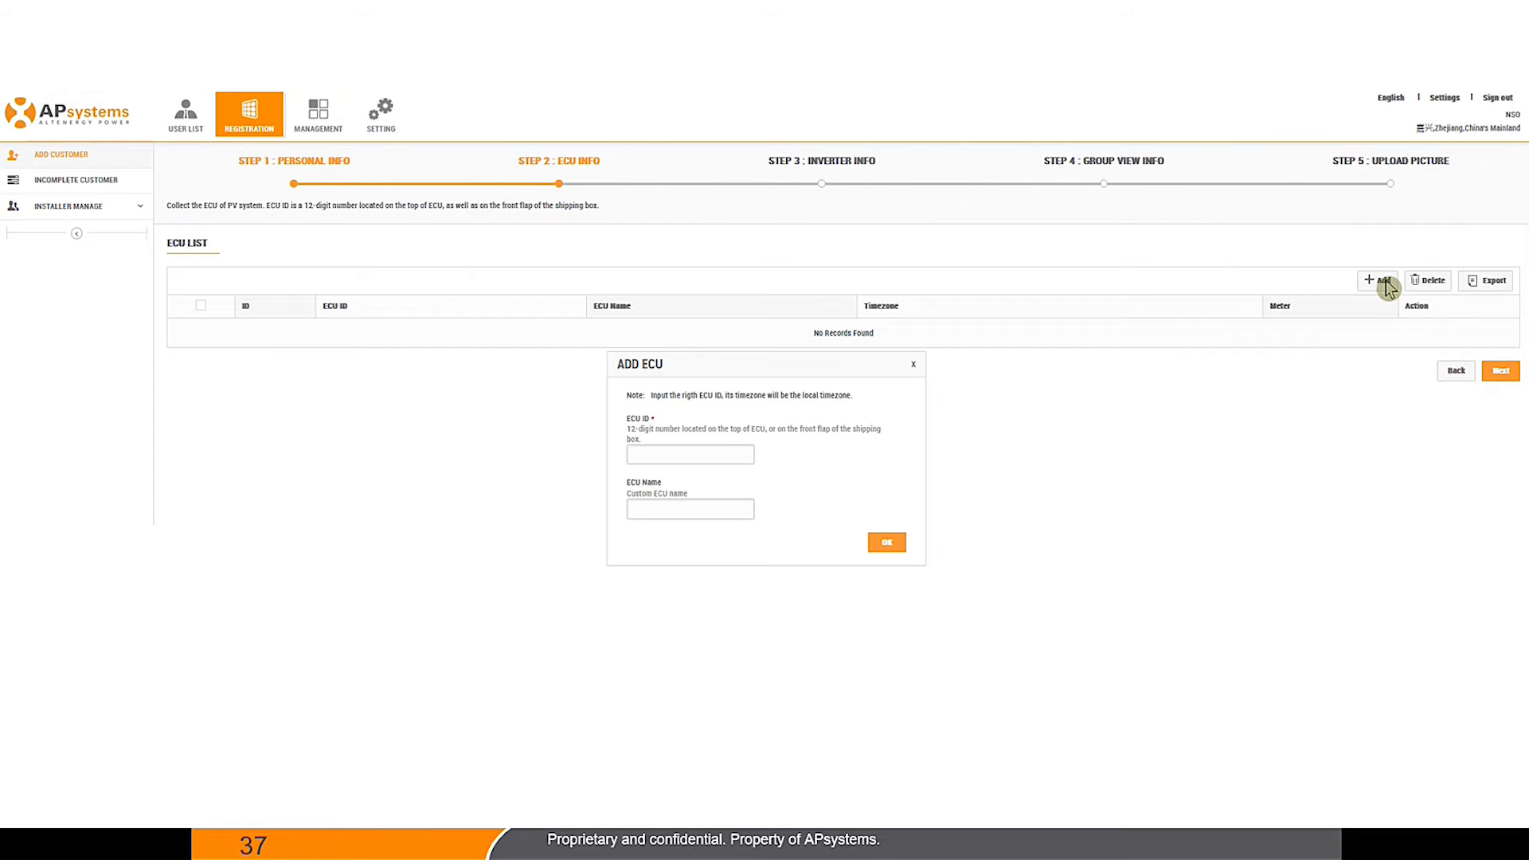
click(656, 451)
text(215)
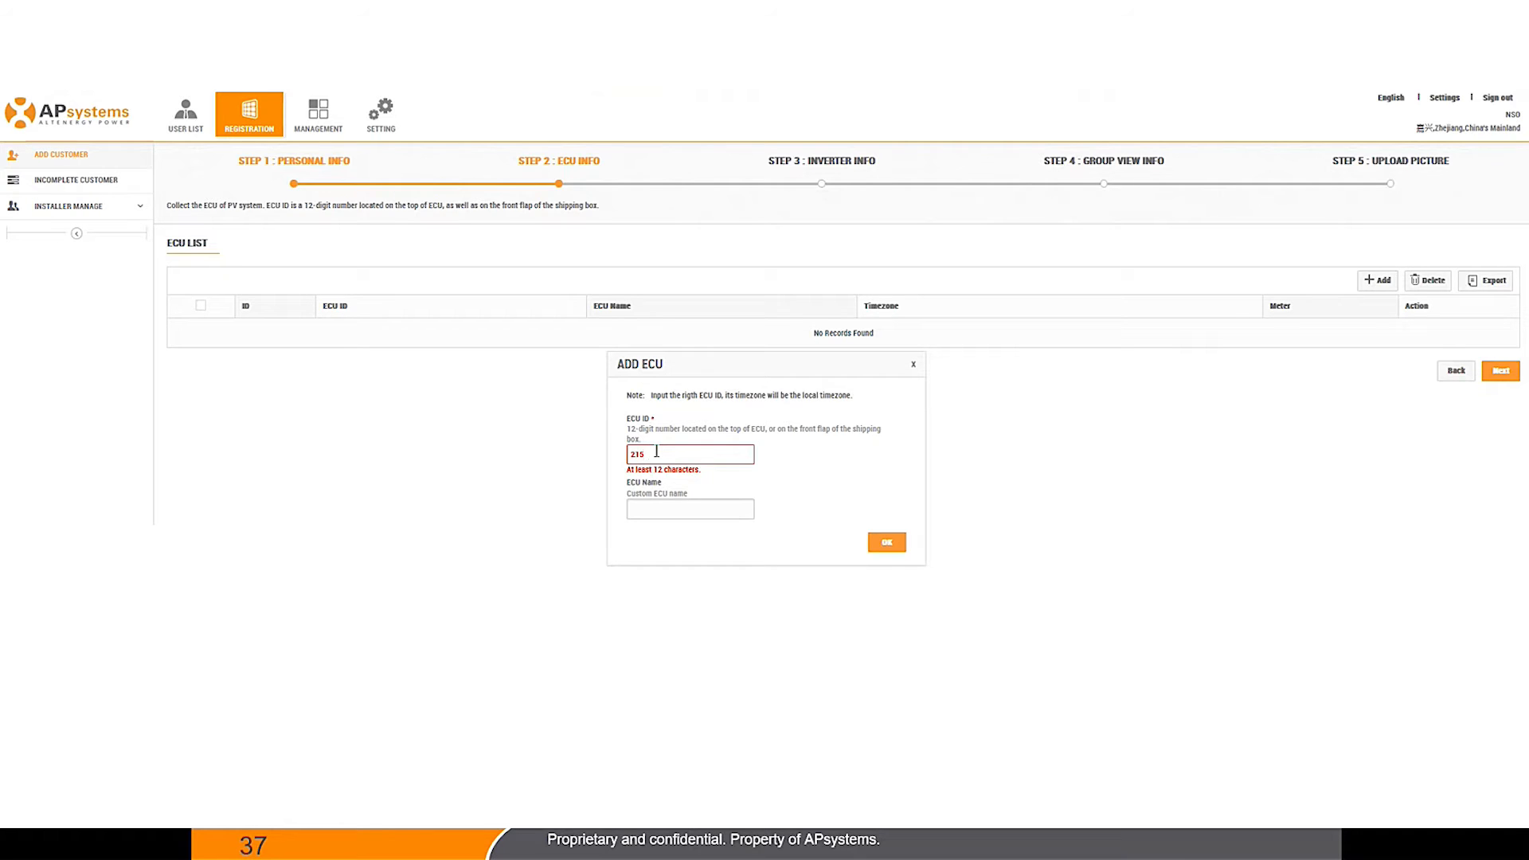
text(002000000)
click(669, 508)
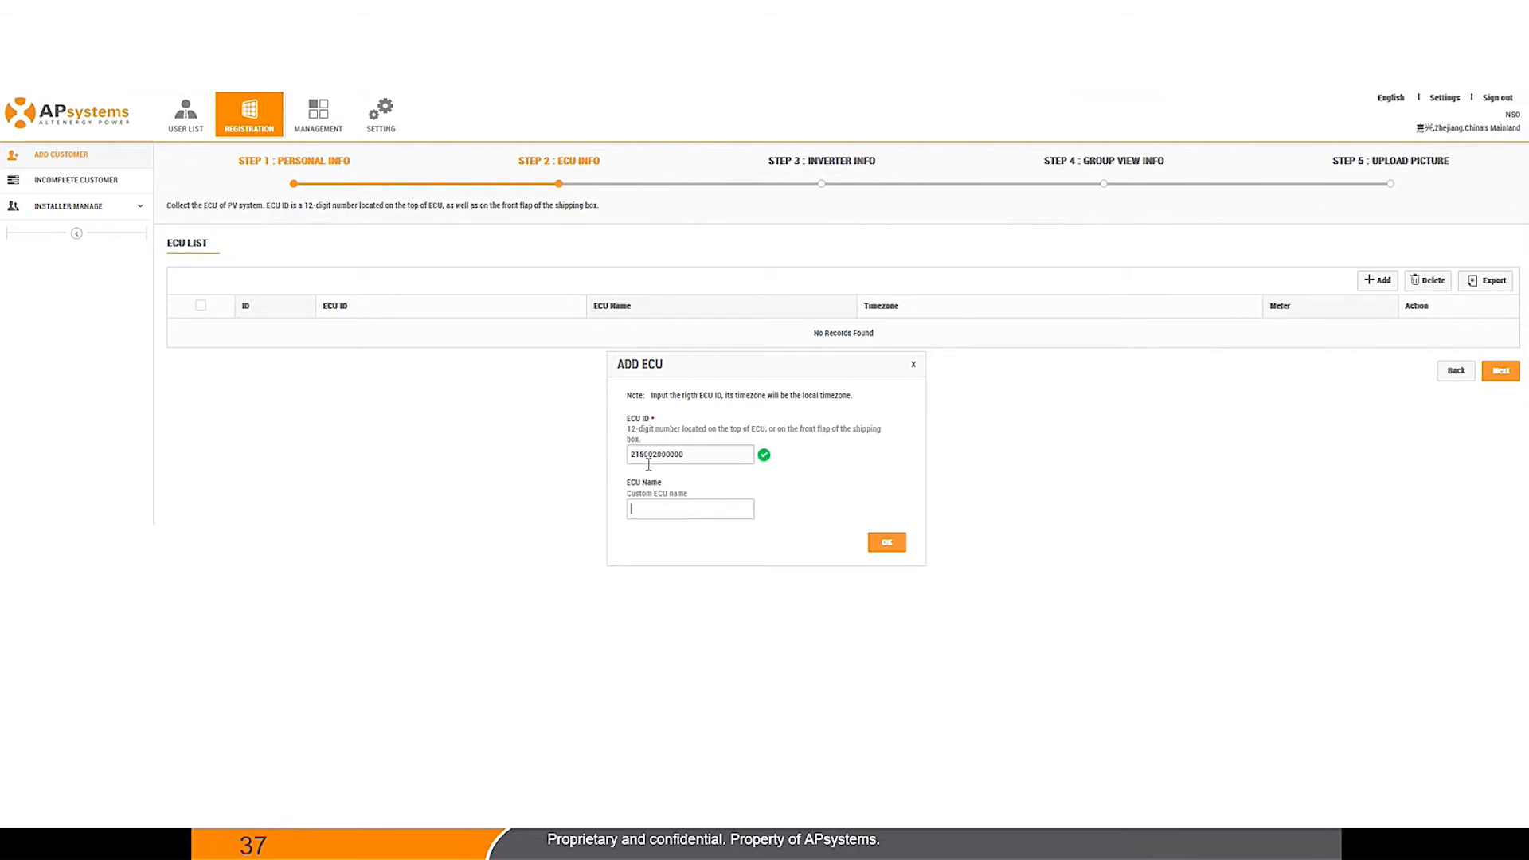
click(877, 547)
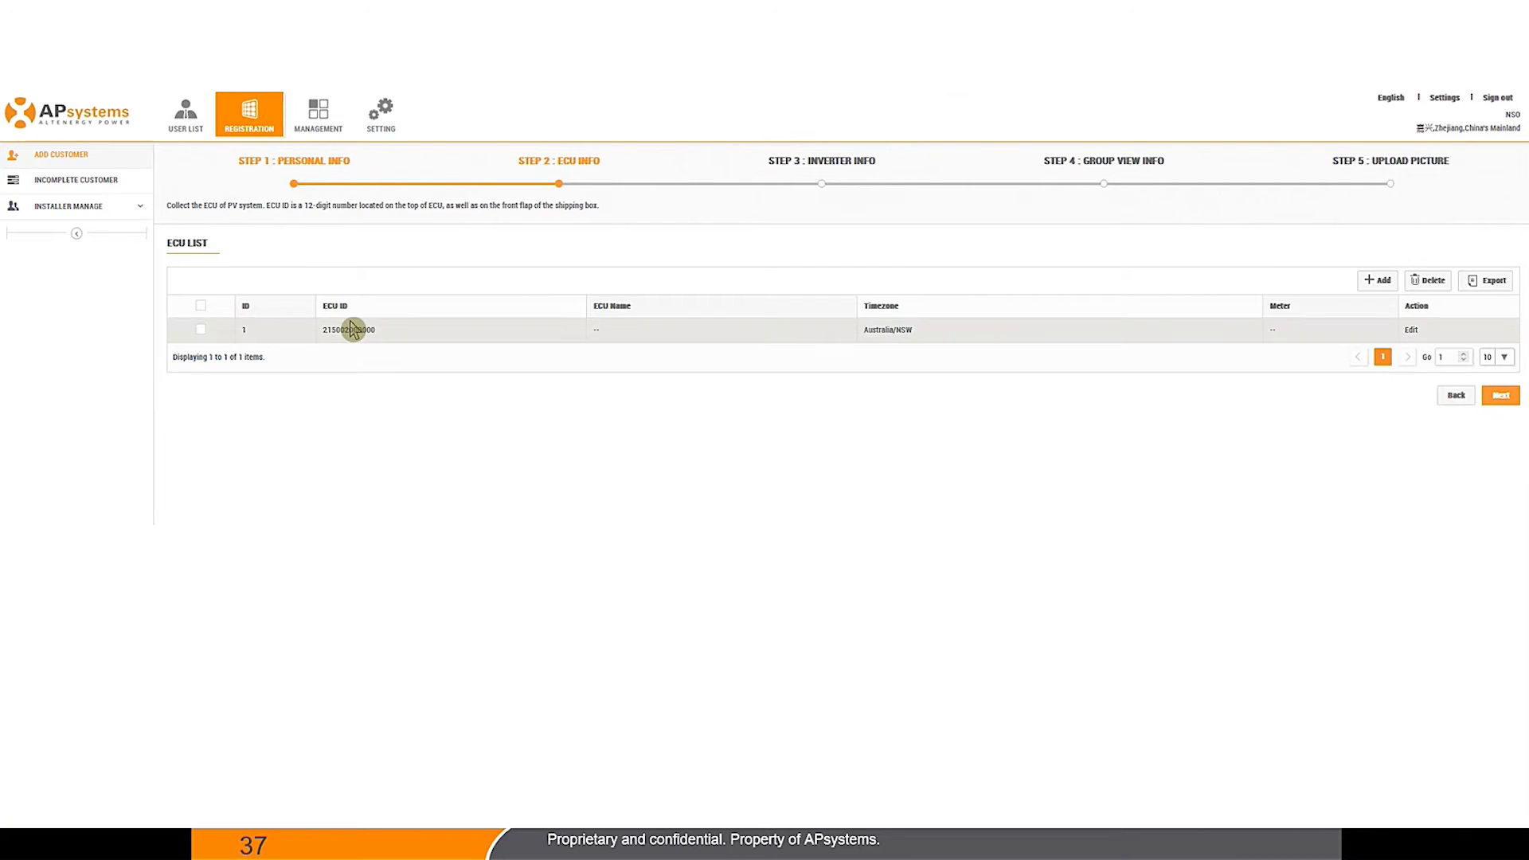
Step: Go to Inverter Info, try importing UIDs from the ECU, and dismiss the no-UID alert
click(1501, 396)
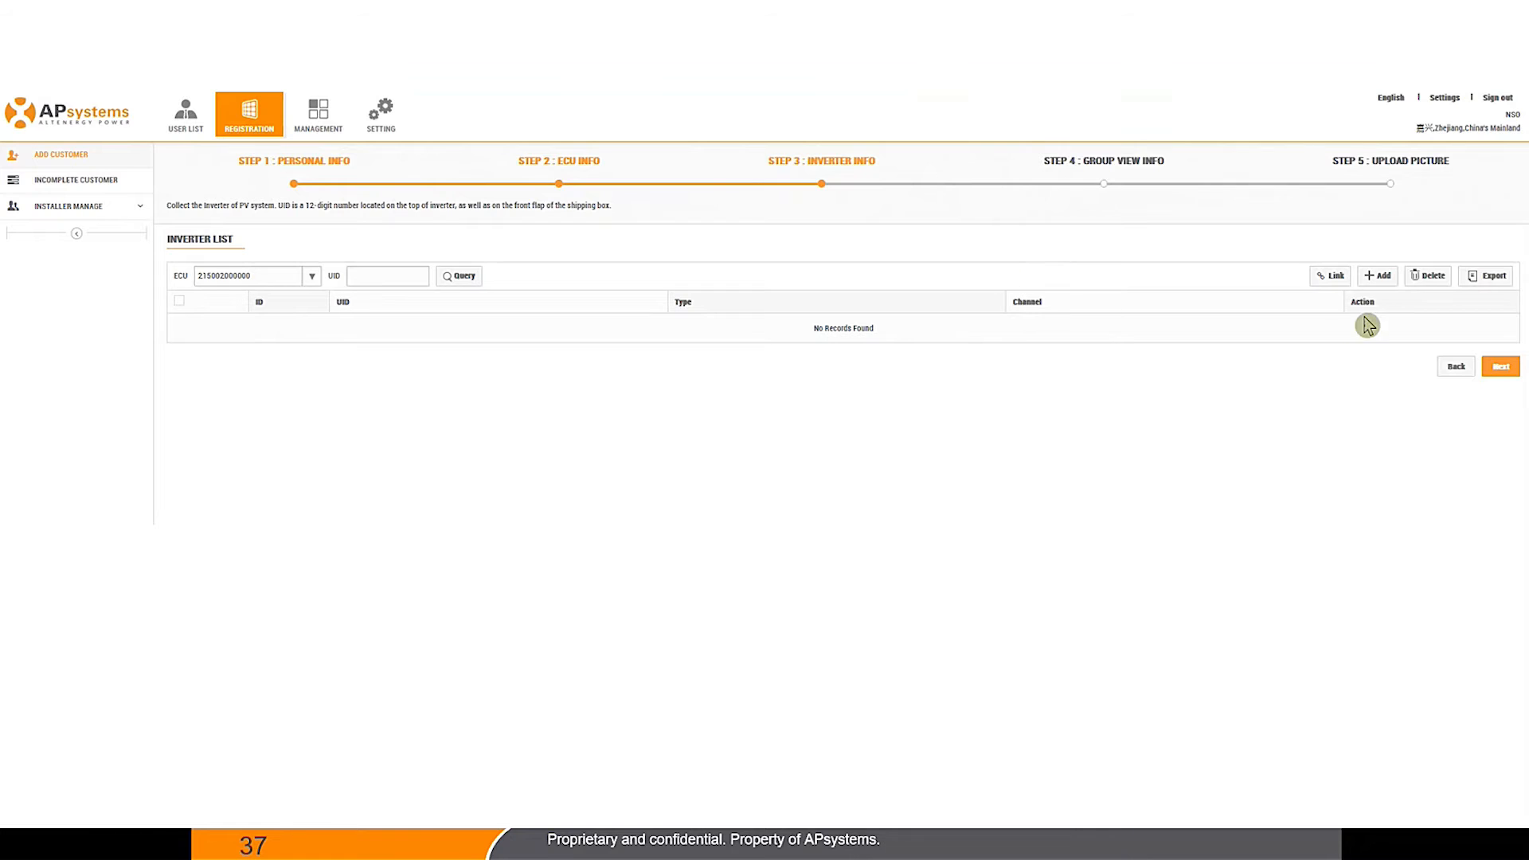
click(1382, 275)
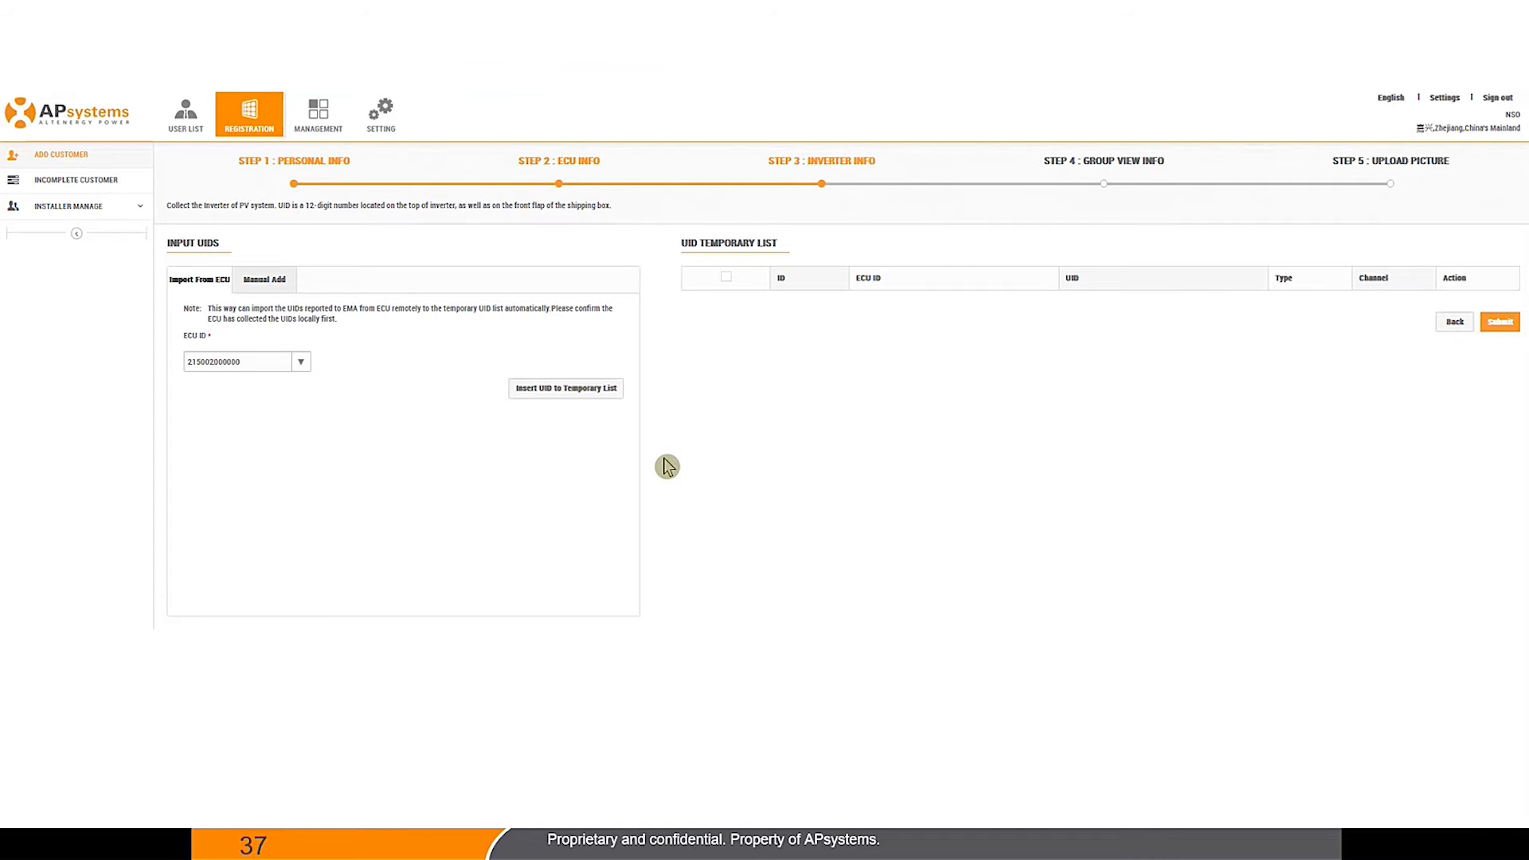
click(540, 395)
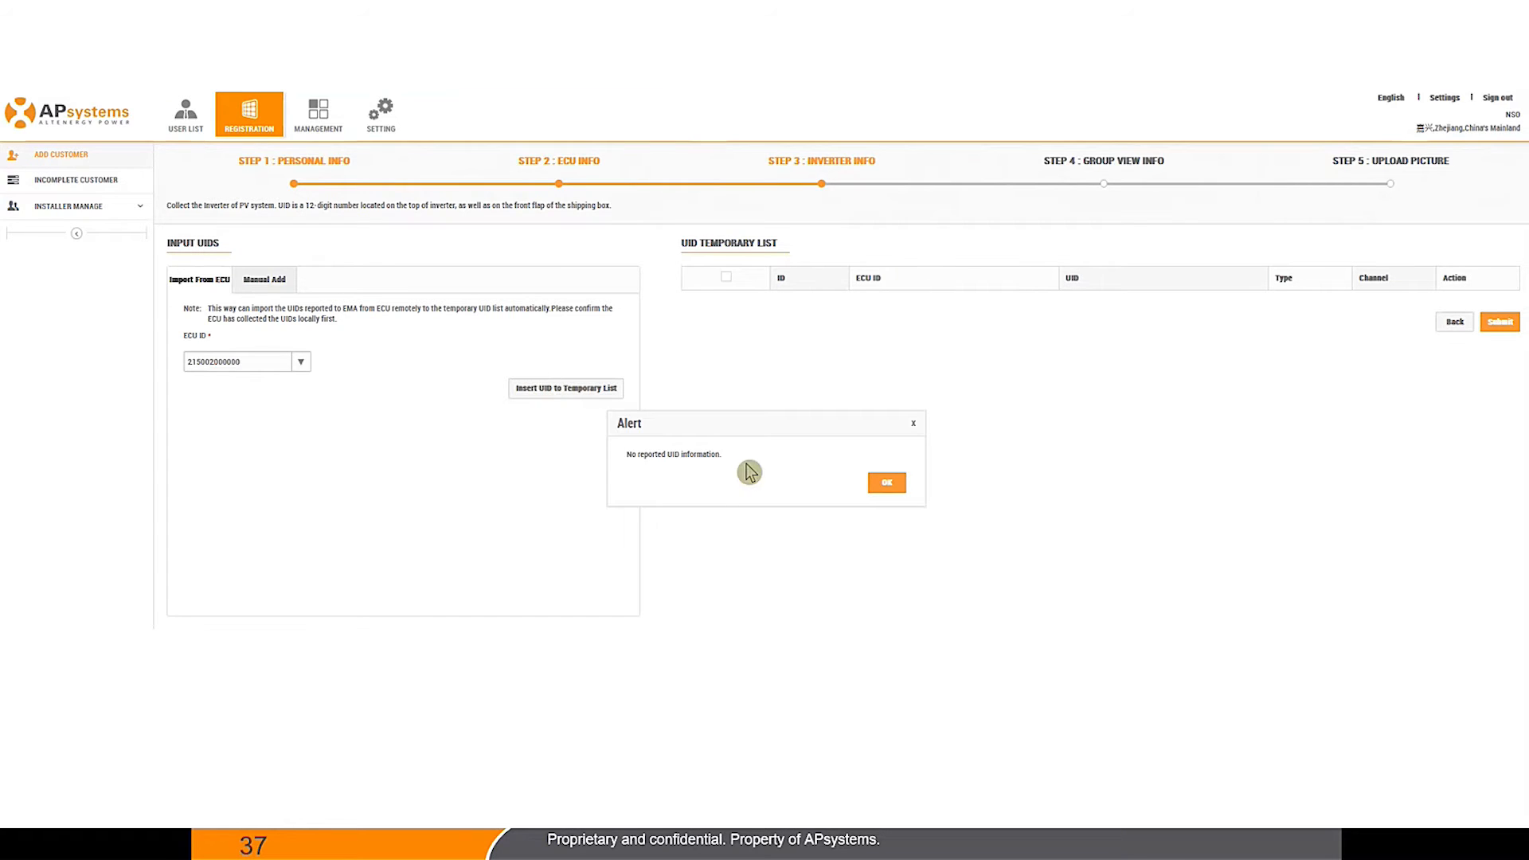
click(884, 486)
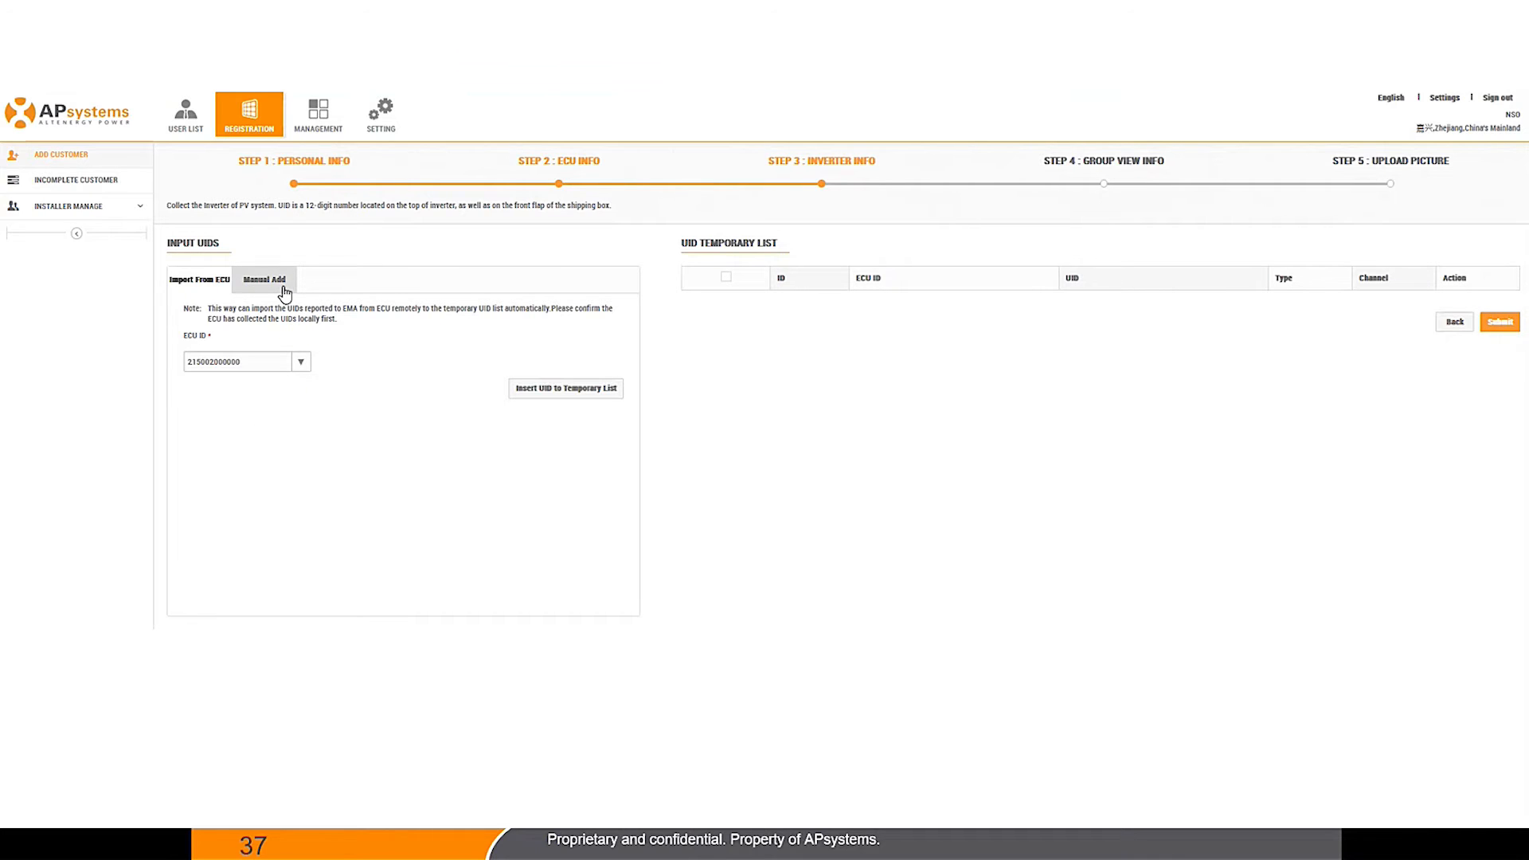
Step: Switch to Manual Add with inverter type DS3 Series and channels 1,2
click(271, 279)
click(301, 431)
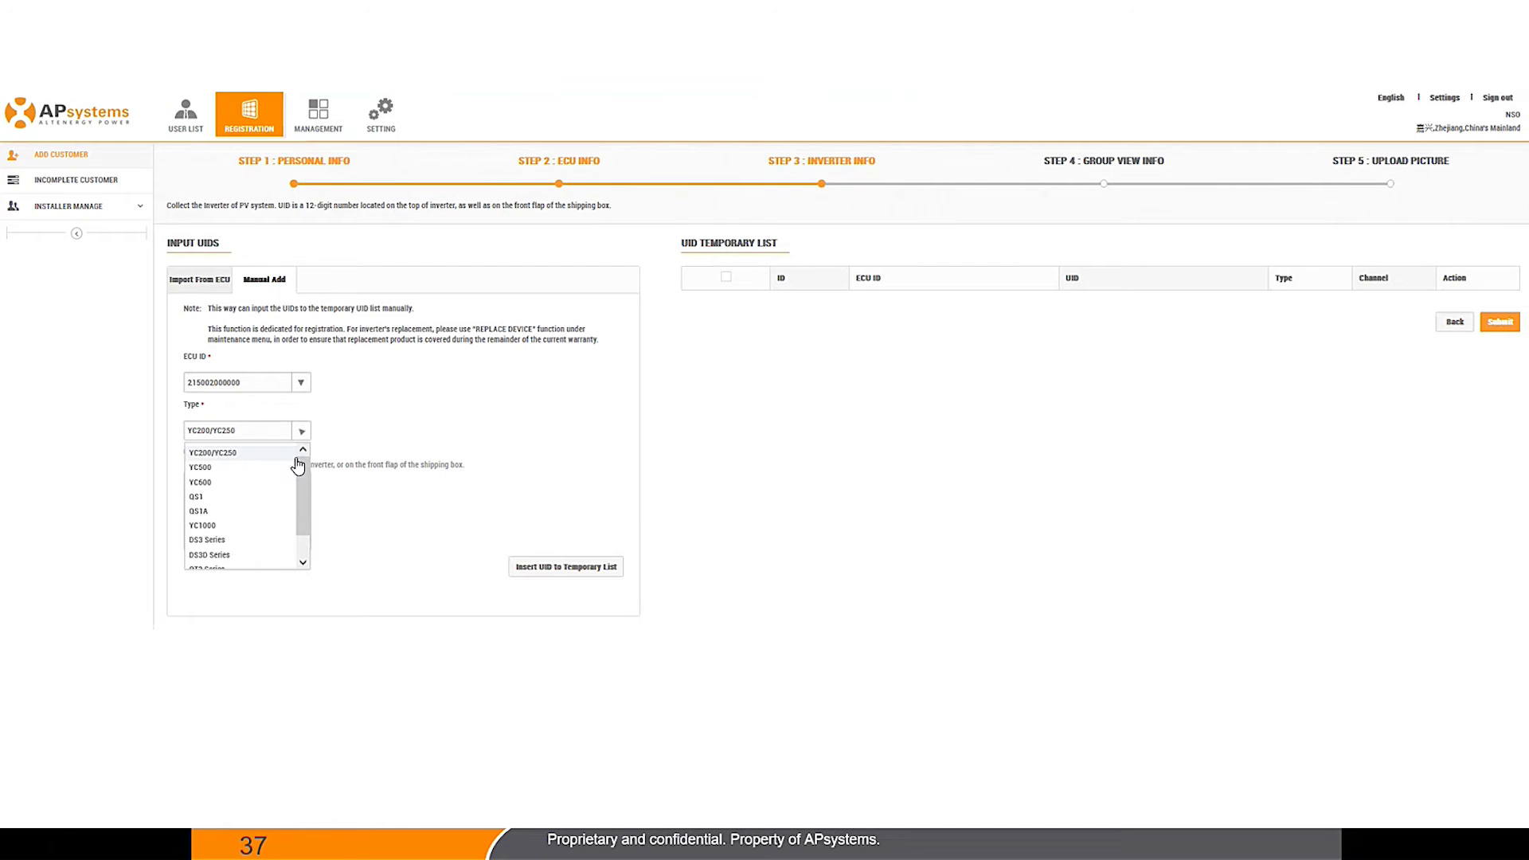
click(283, 541)
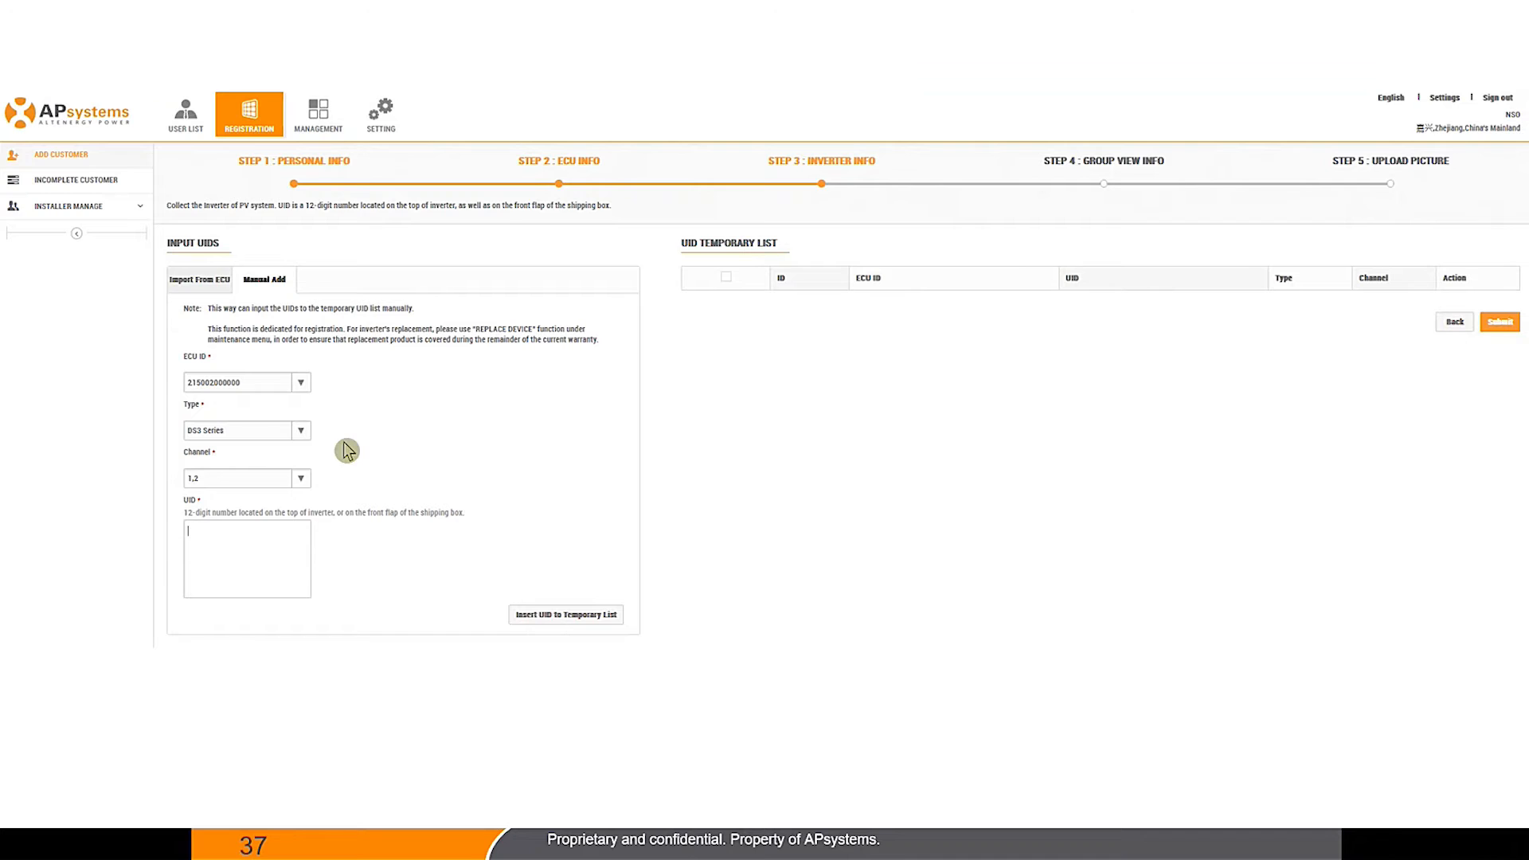
click(301, 431)
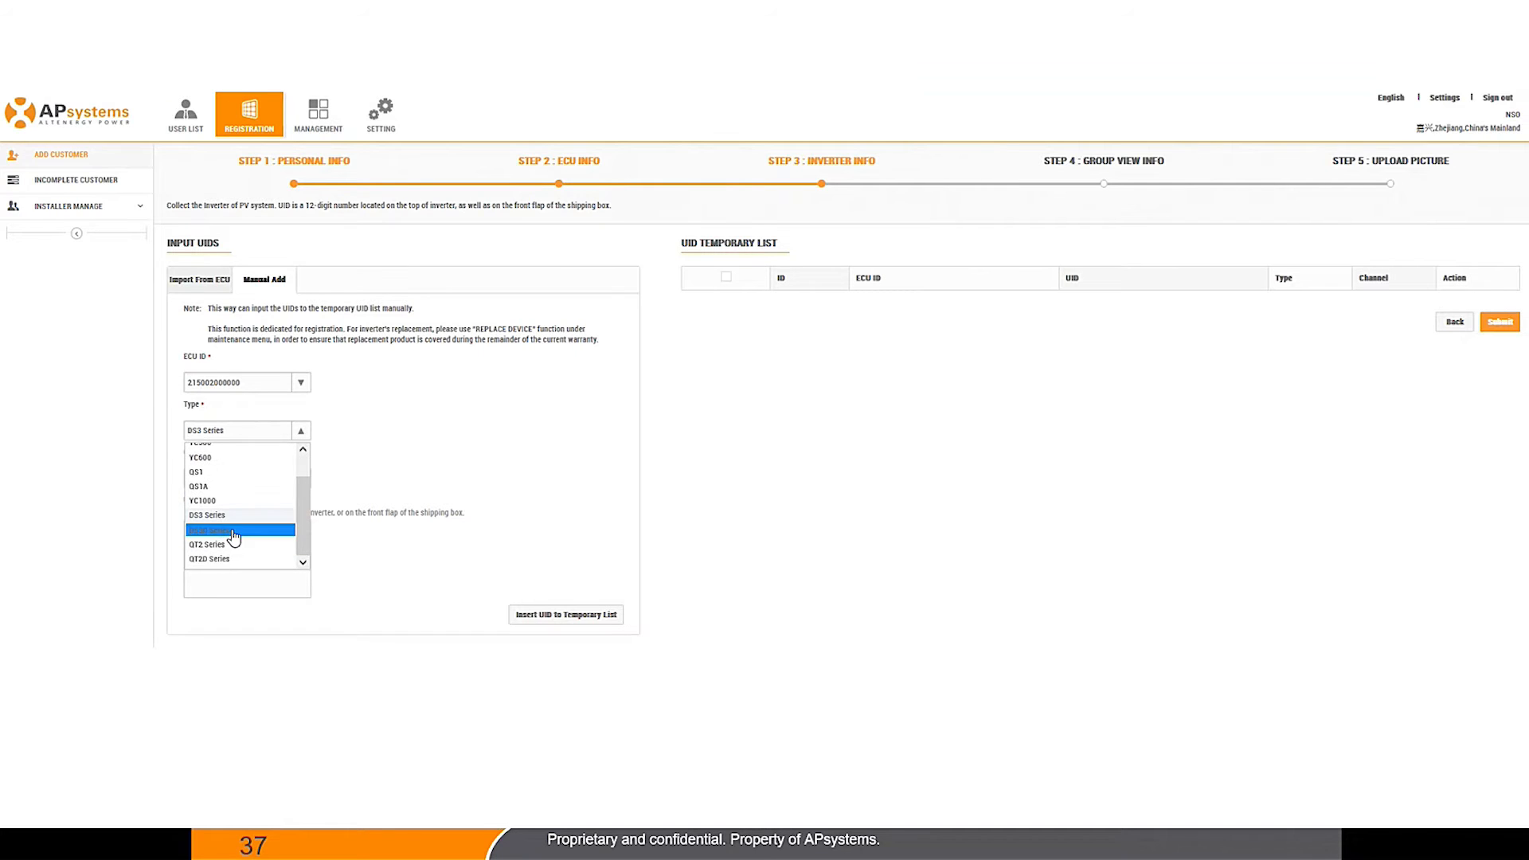
click(231, 539)
click(300, 479)
click(219, 502)
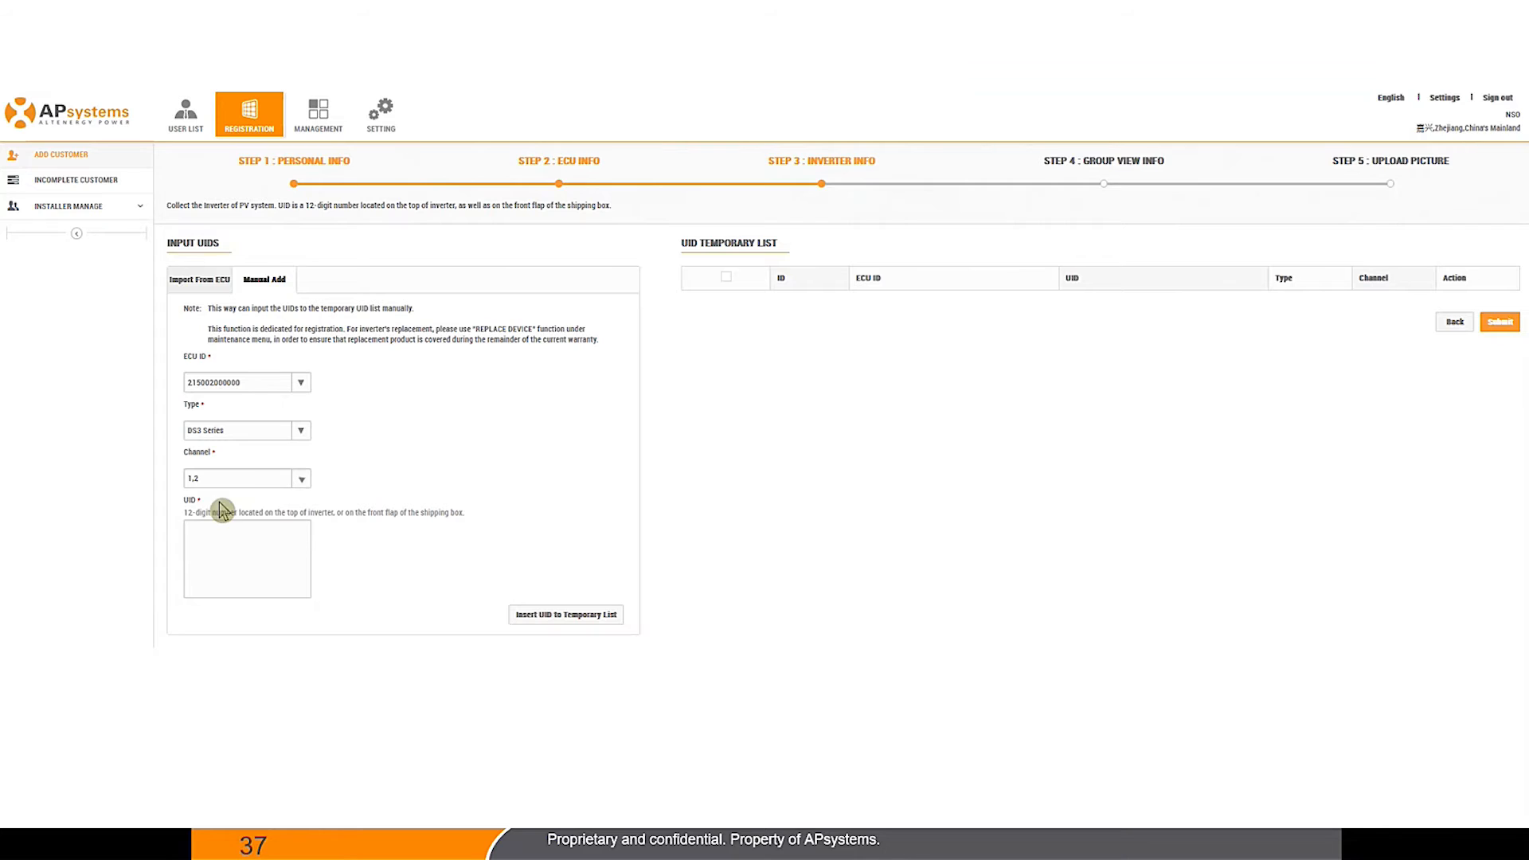
click(229, 569)
click(302, 478)
click(246, 510)
click(289, 480)
click(201, 530)
click(248, 480)
click(231, 521)
click(289, 479)
click(231, 526)
text(70200000)
text(0)
key(BackSpace)
key(BackSpace)
key(BackSpace)
key(BackSpace)
key(BackSpace)
text(20000000)
key(Return)
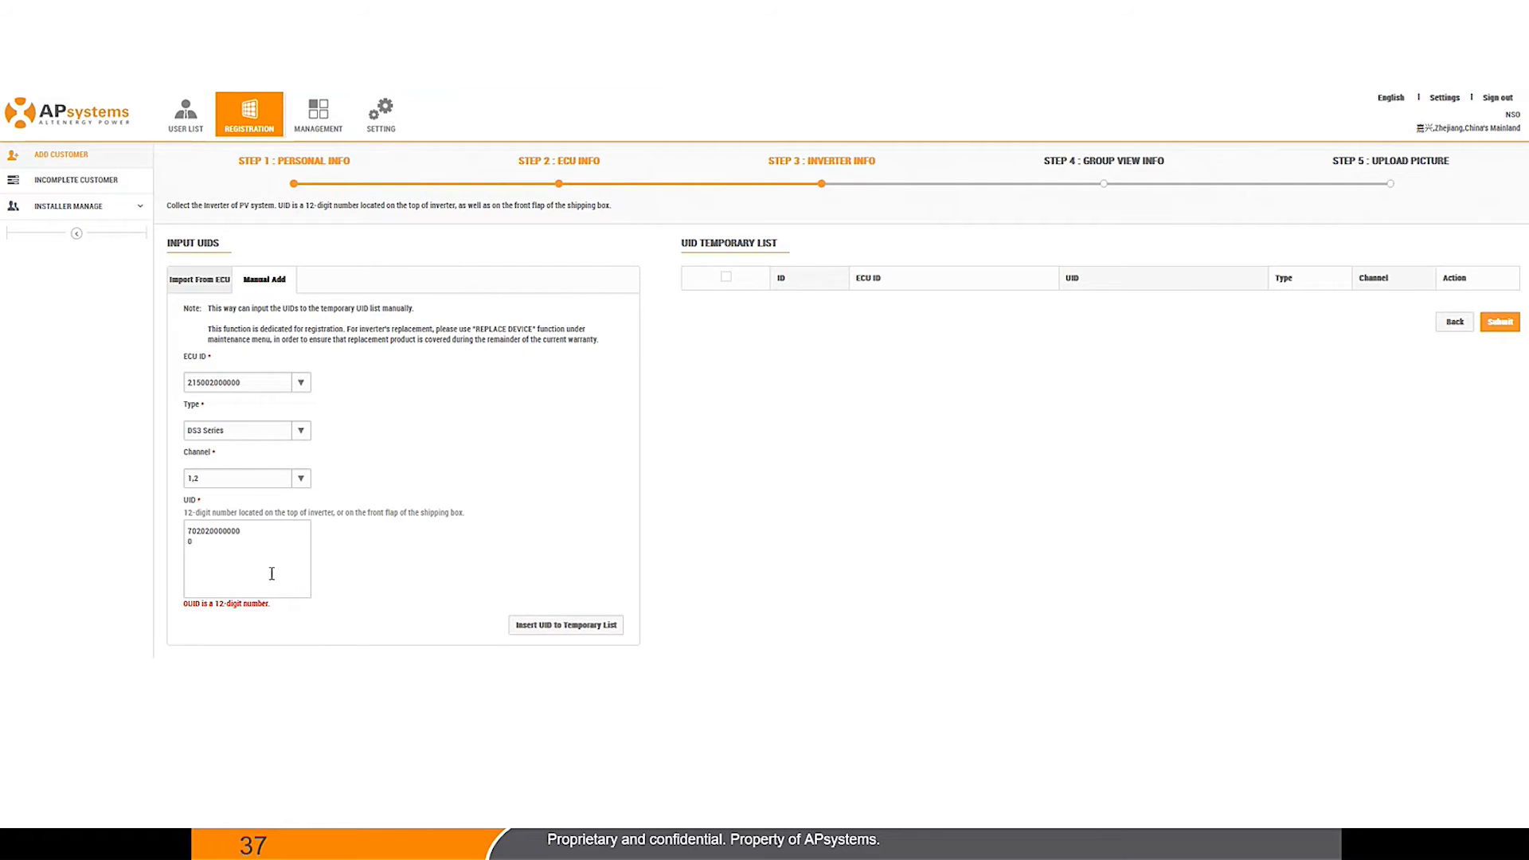
text(702021000000)
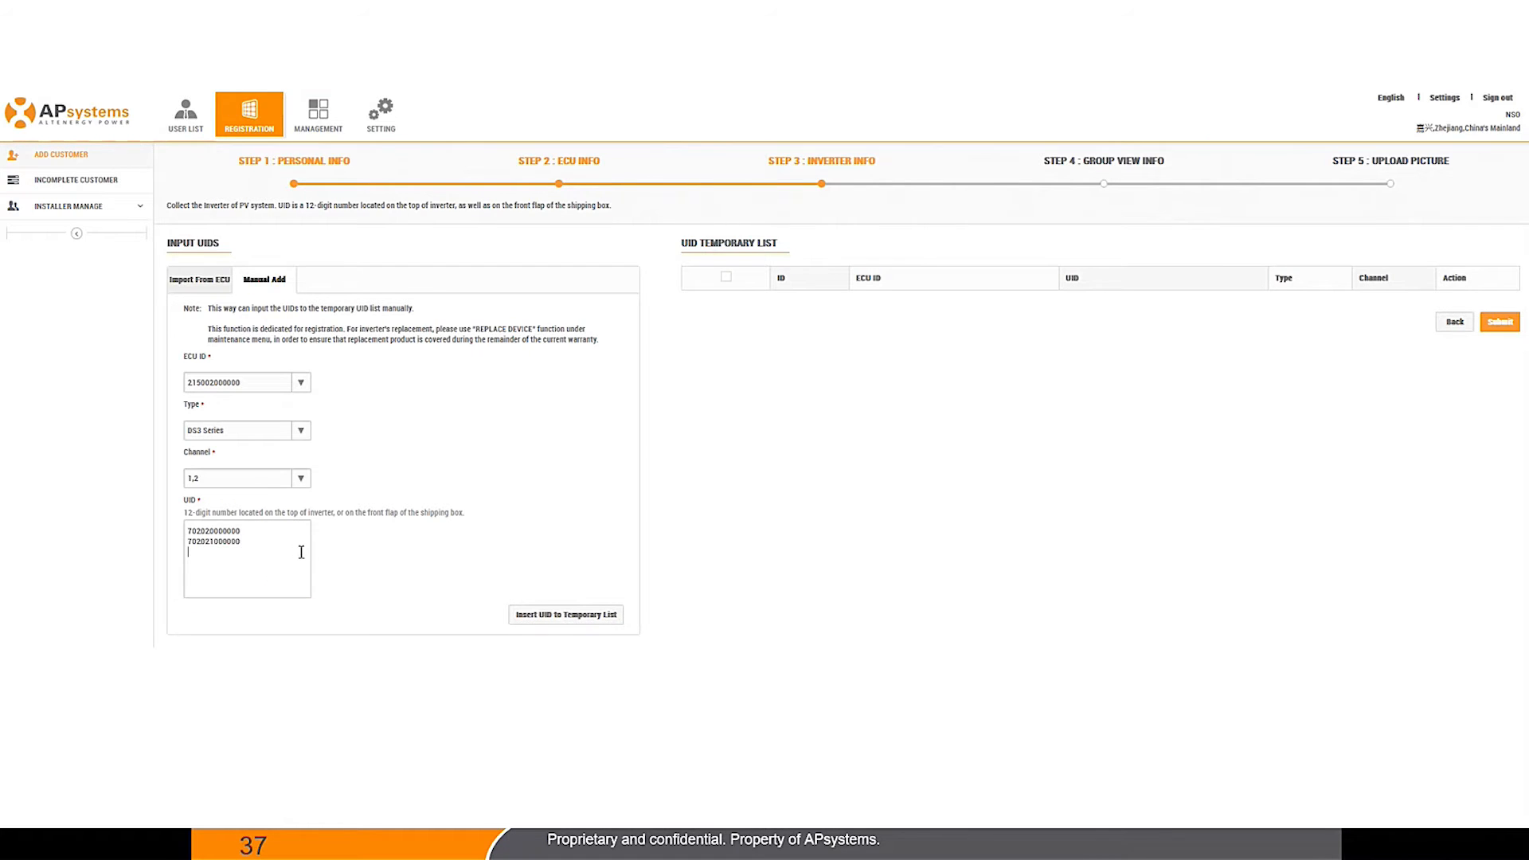
key(Return)
click(586, 615)
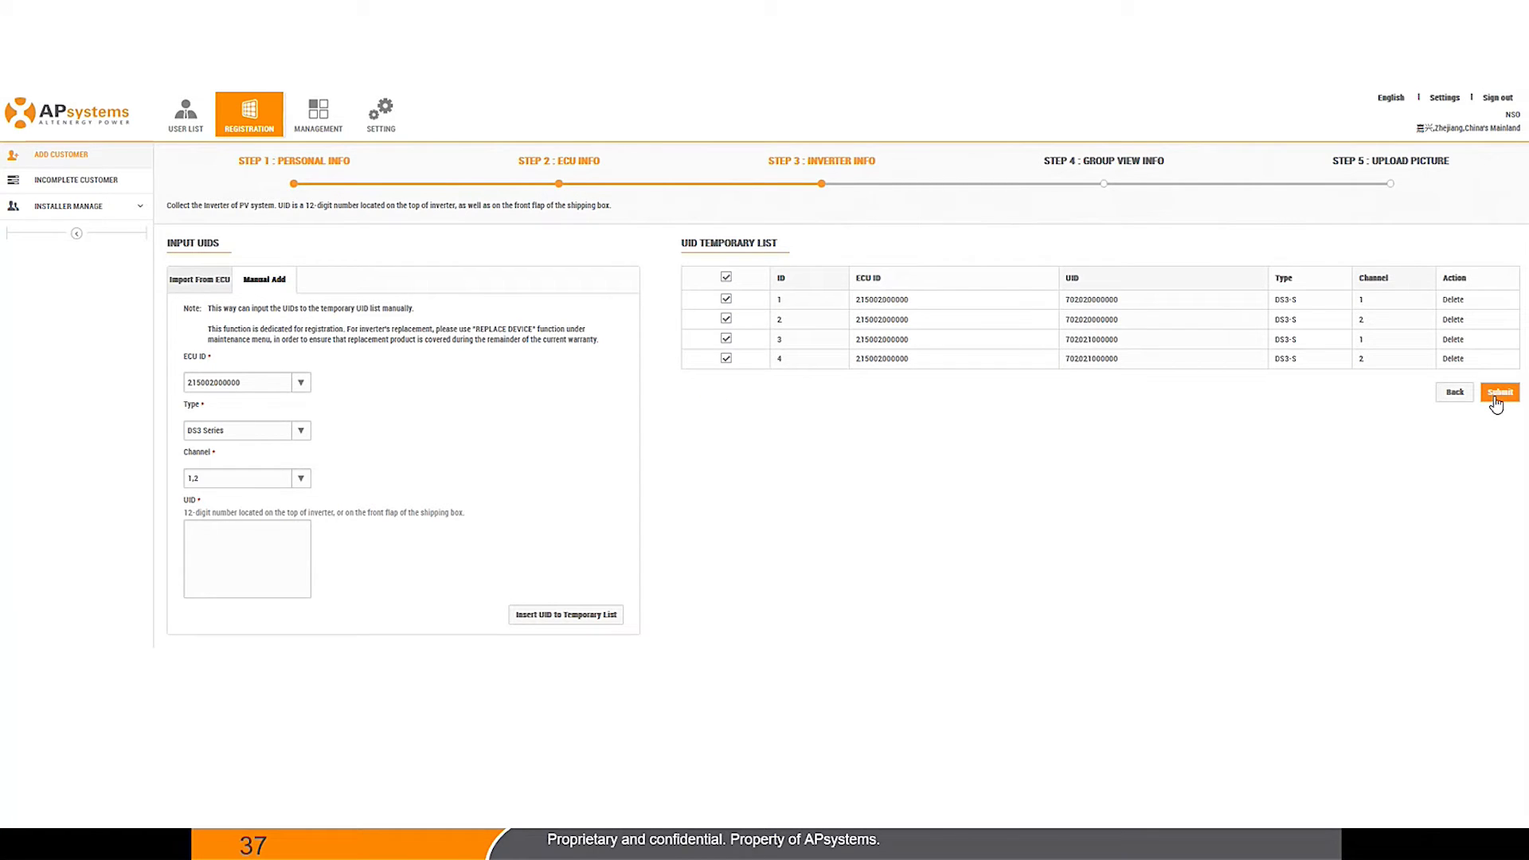
Step: Submit the four DS3 inverters, send all UIDs to the ECU, and continue to Group View
click(1497, 394)
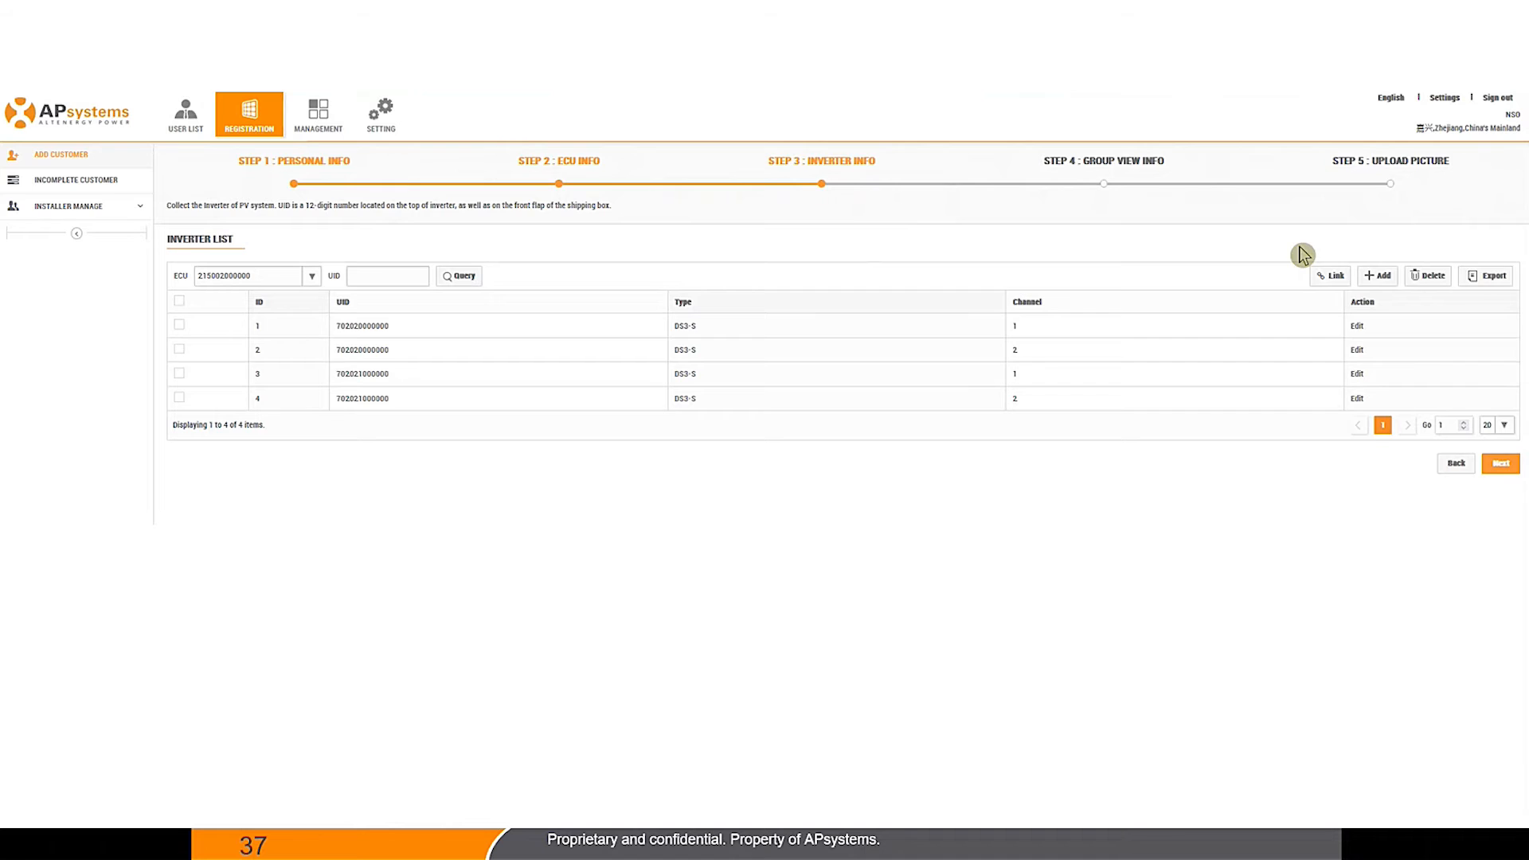
click(179, 300)
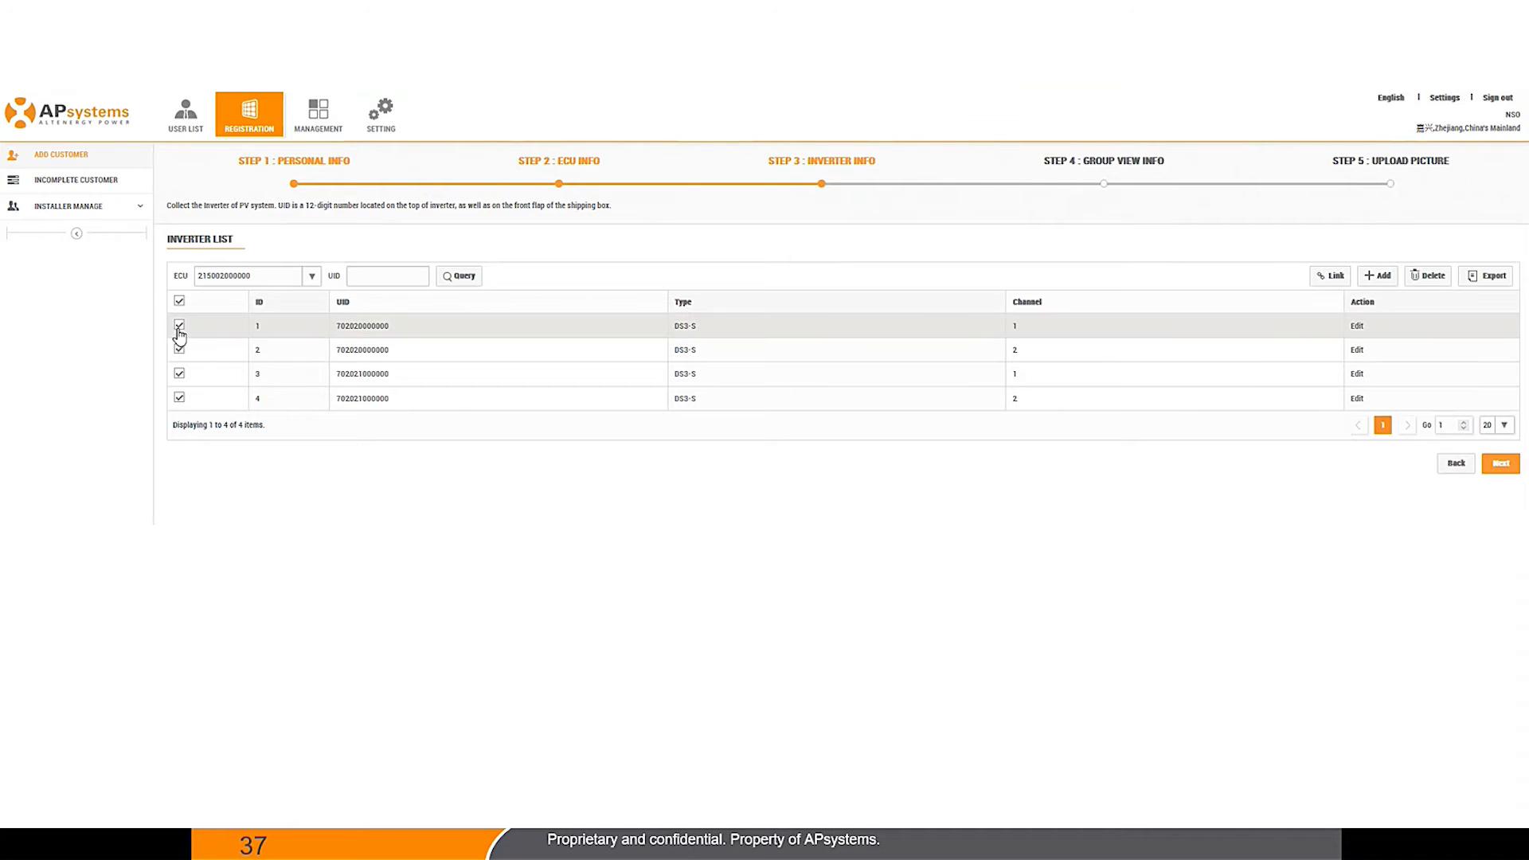
click(1329, 275)
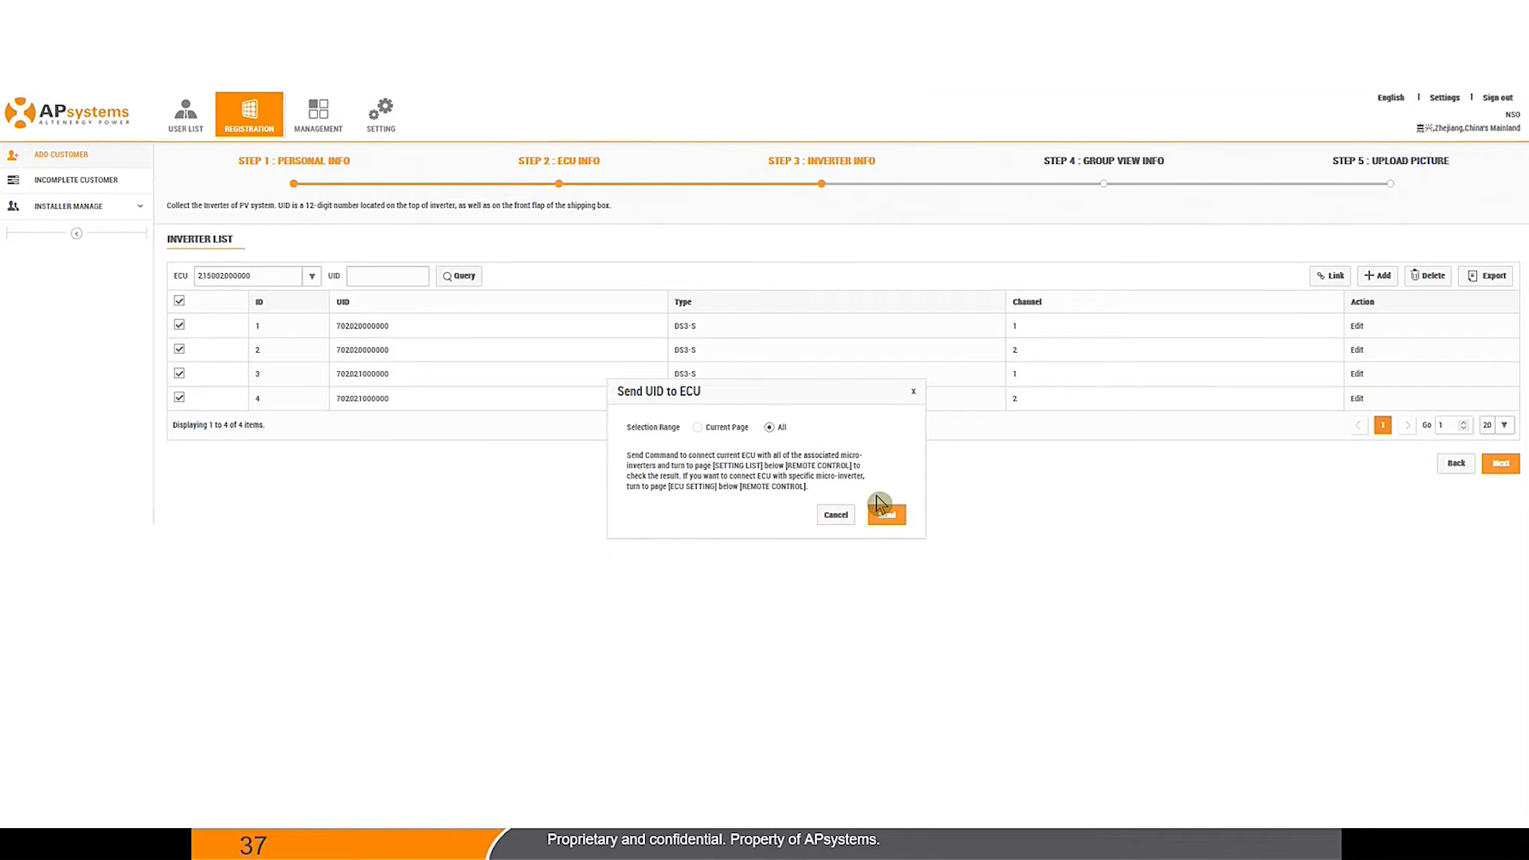
click(881, 519)
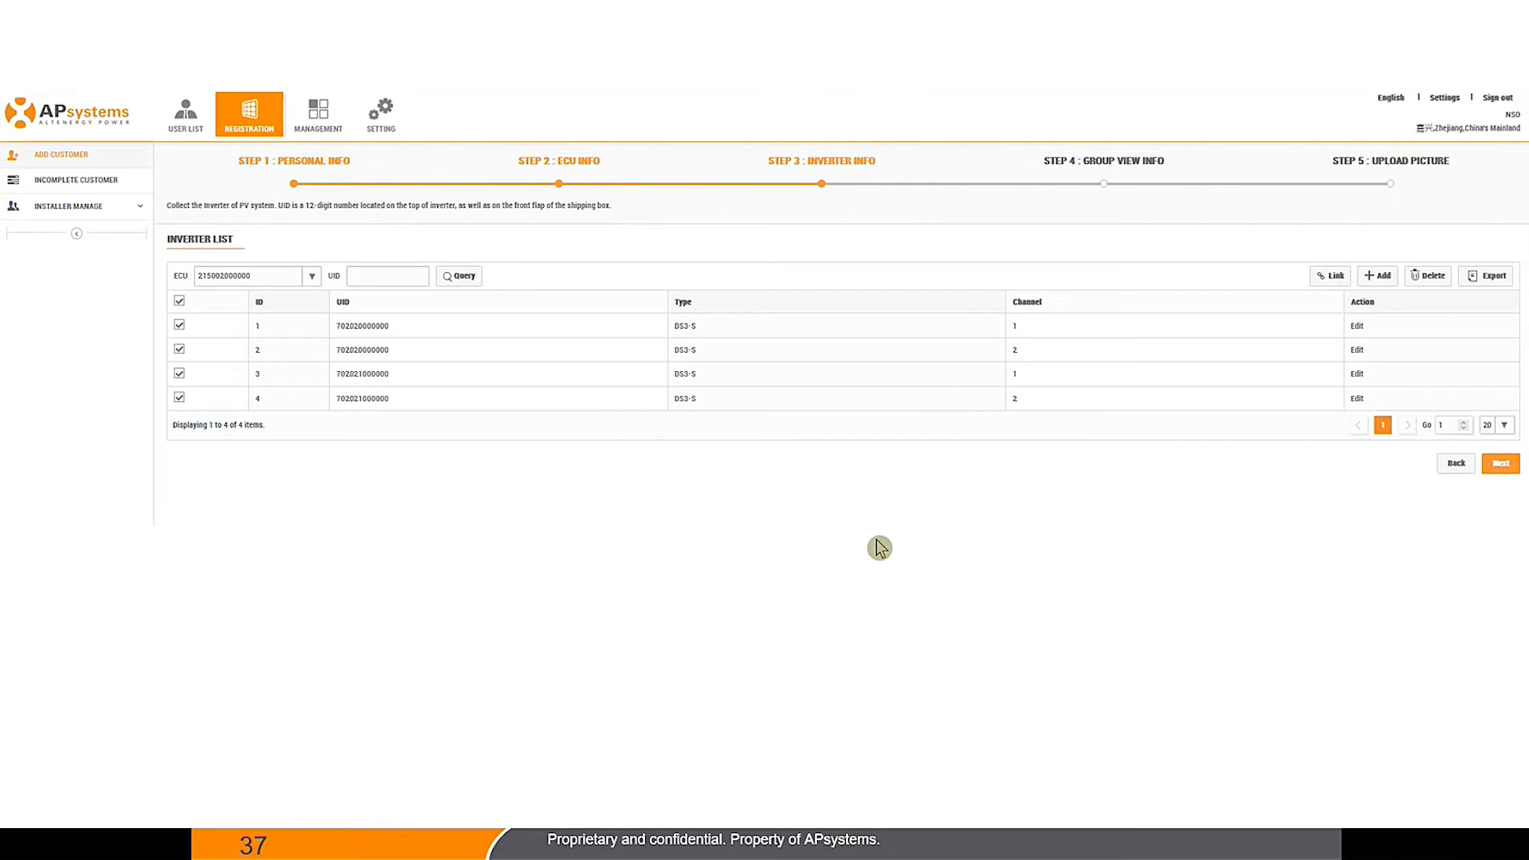
click(1502, 464)
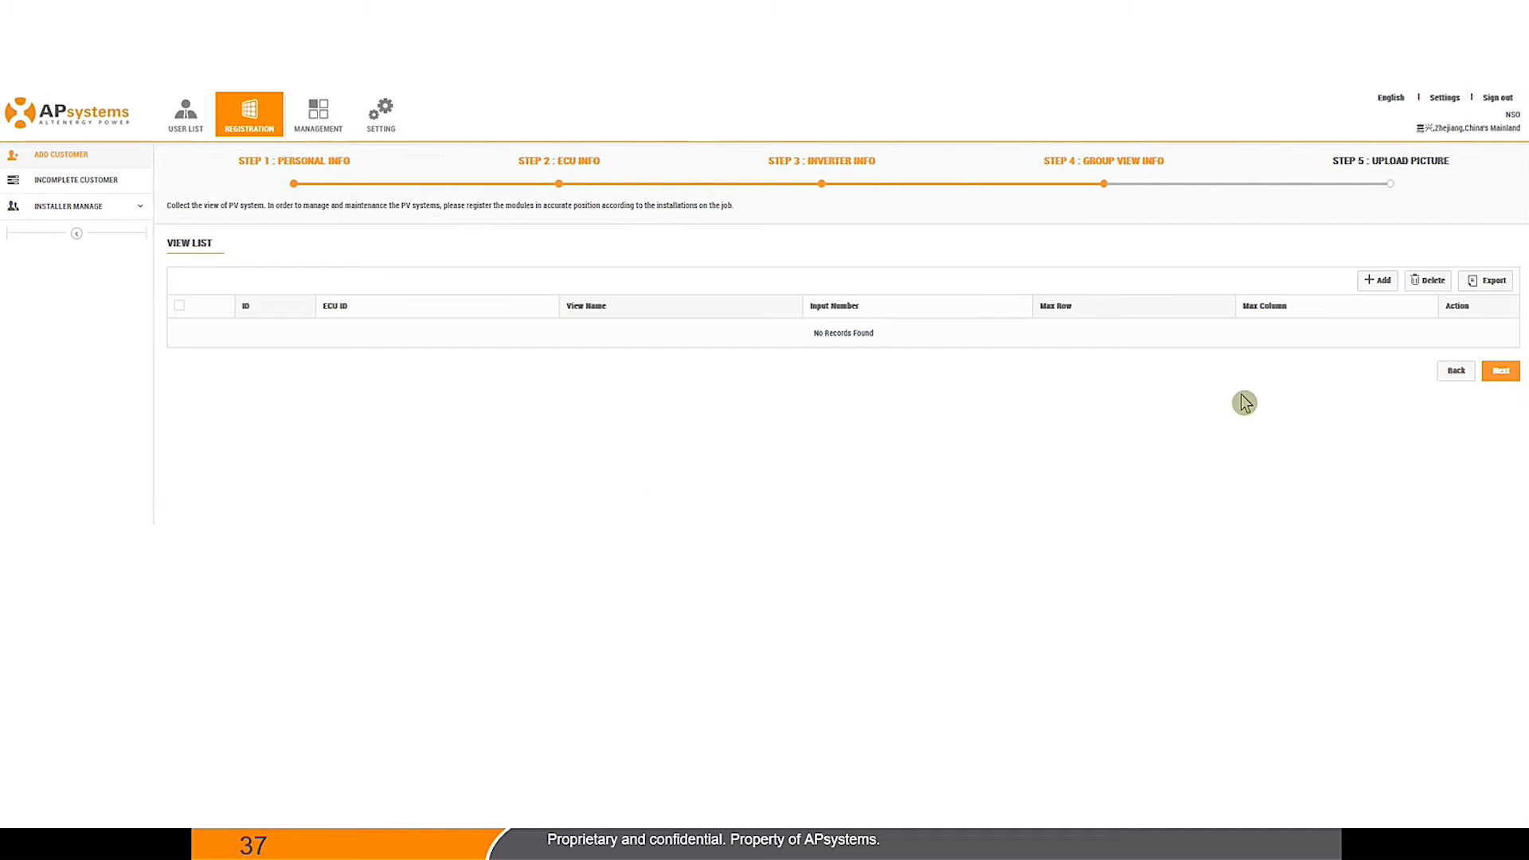
Step: Create a group view named Roof with 1 row and 5 columns
click(1386, 284)
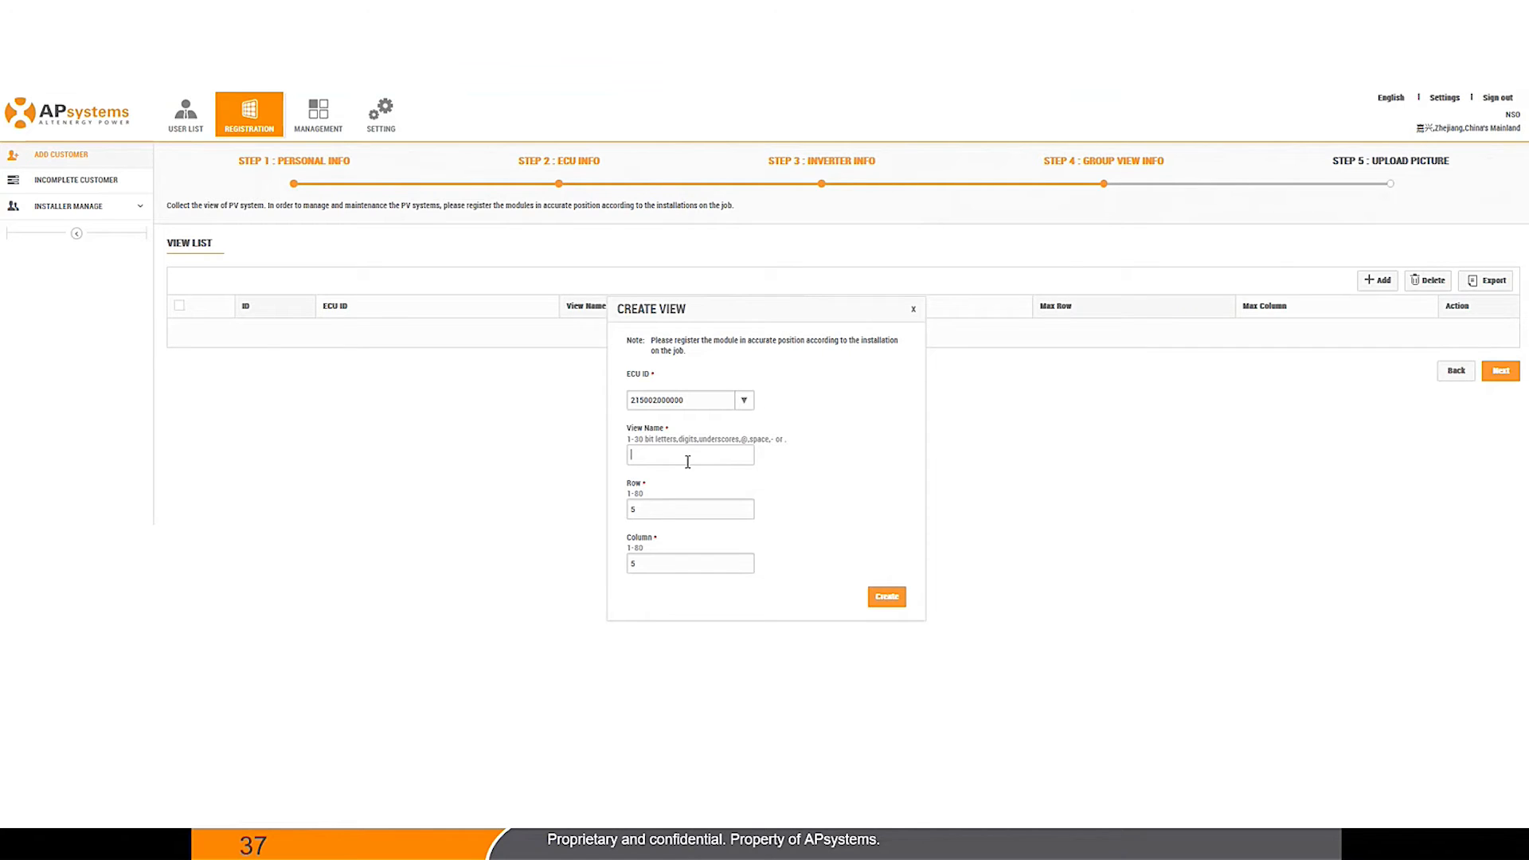
text(Roof1)
click(658, 566)
text(1)
click(883, 602)
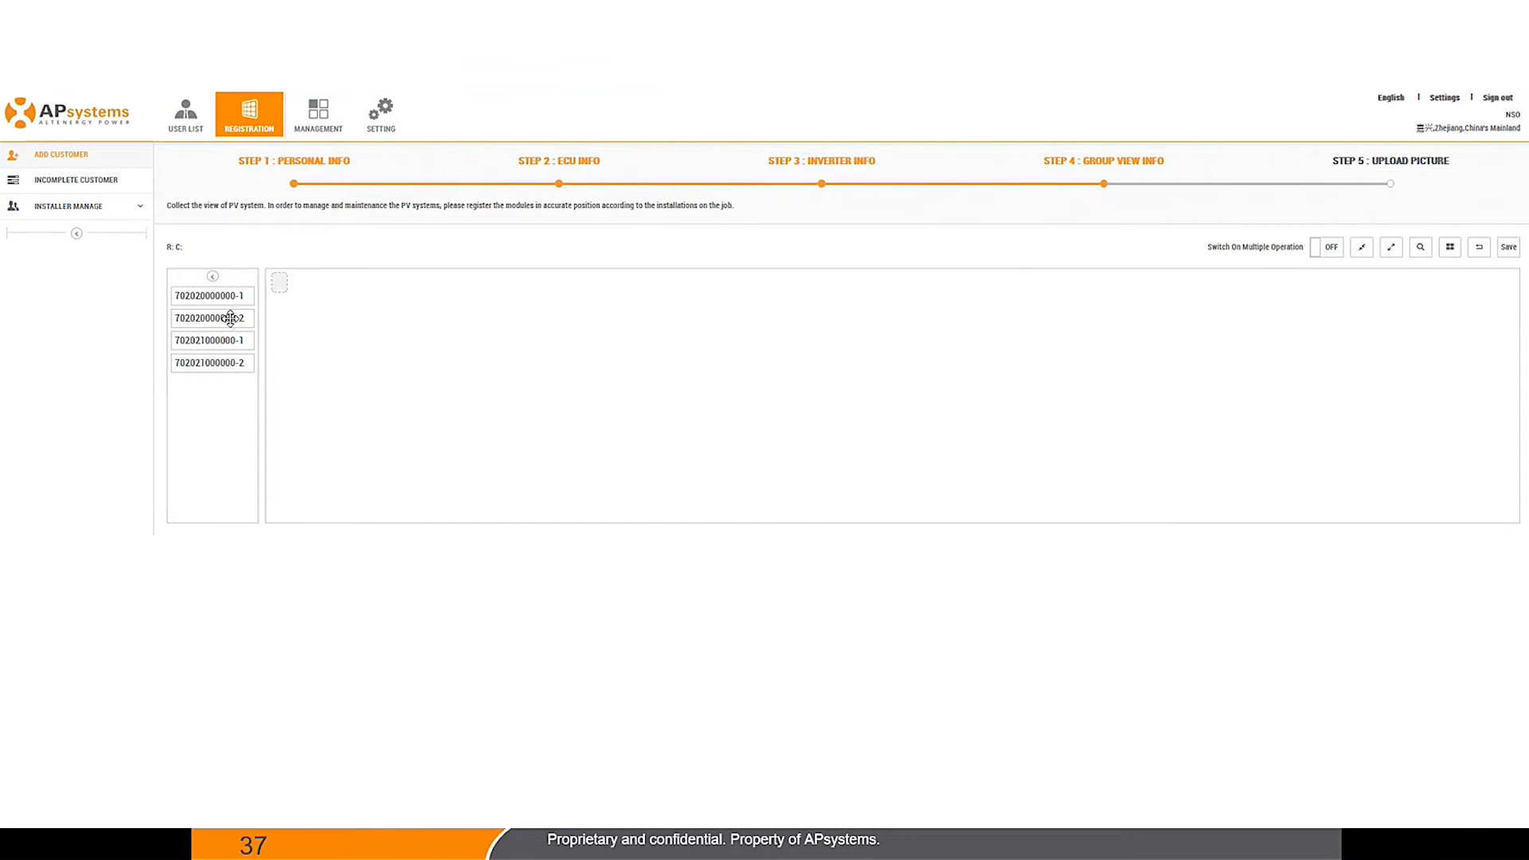
drag(210, 297, 507, 311)
drag(210, 300, 532, 312)
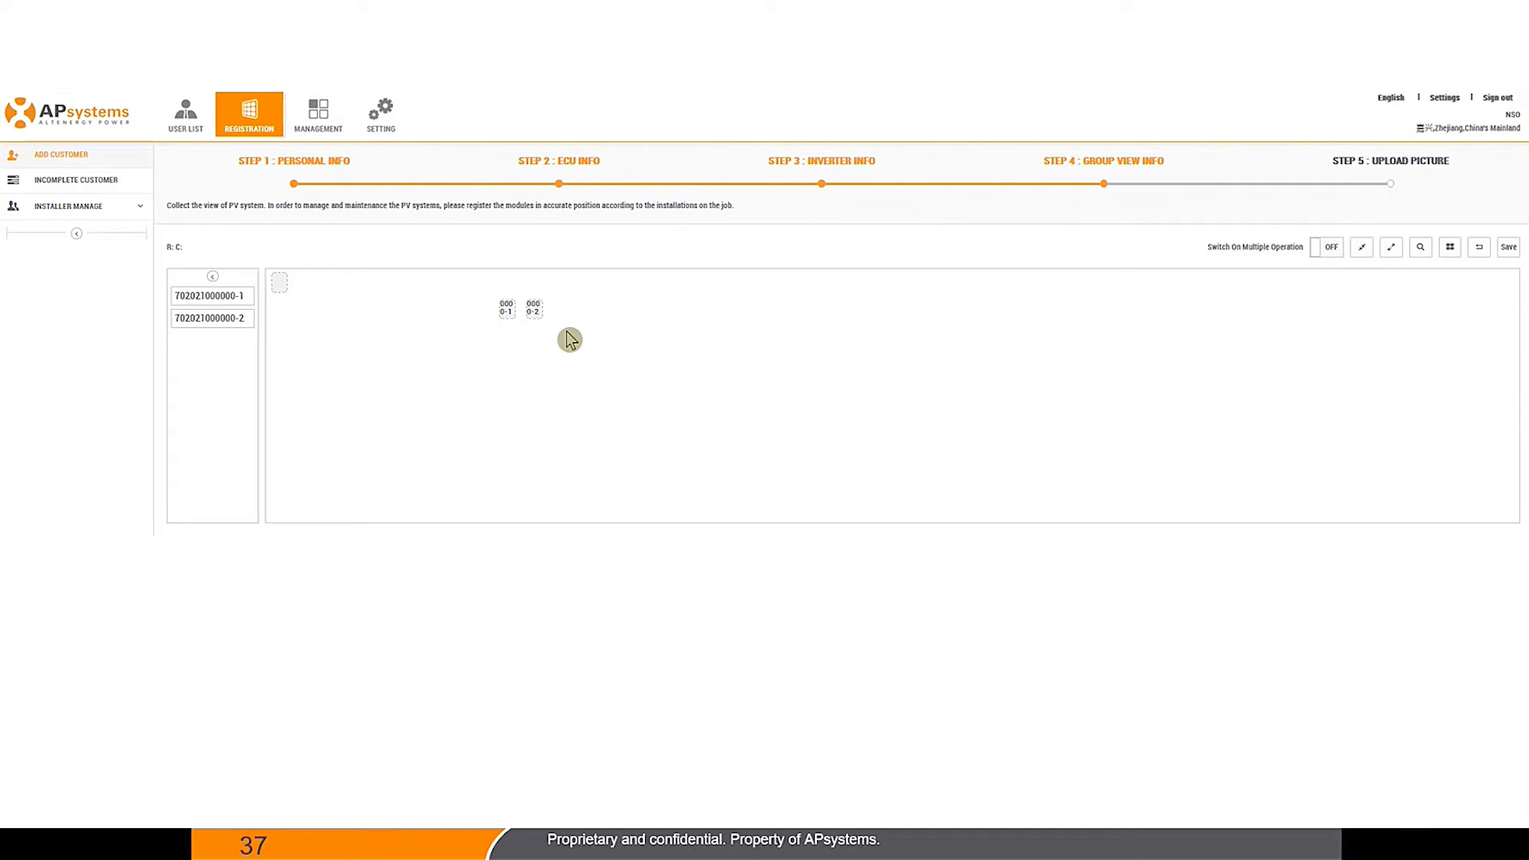
drag(199, 296, 434, 380)
drag(212, 295, 431, 414)
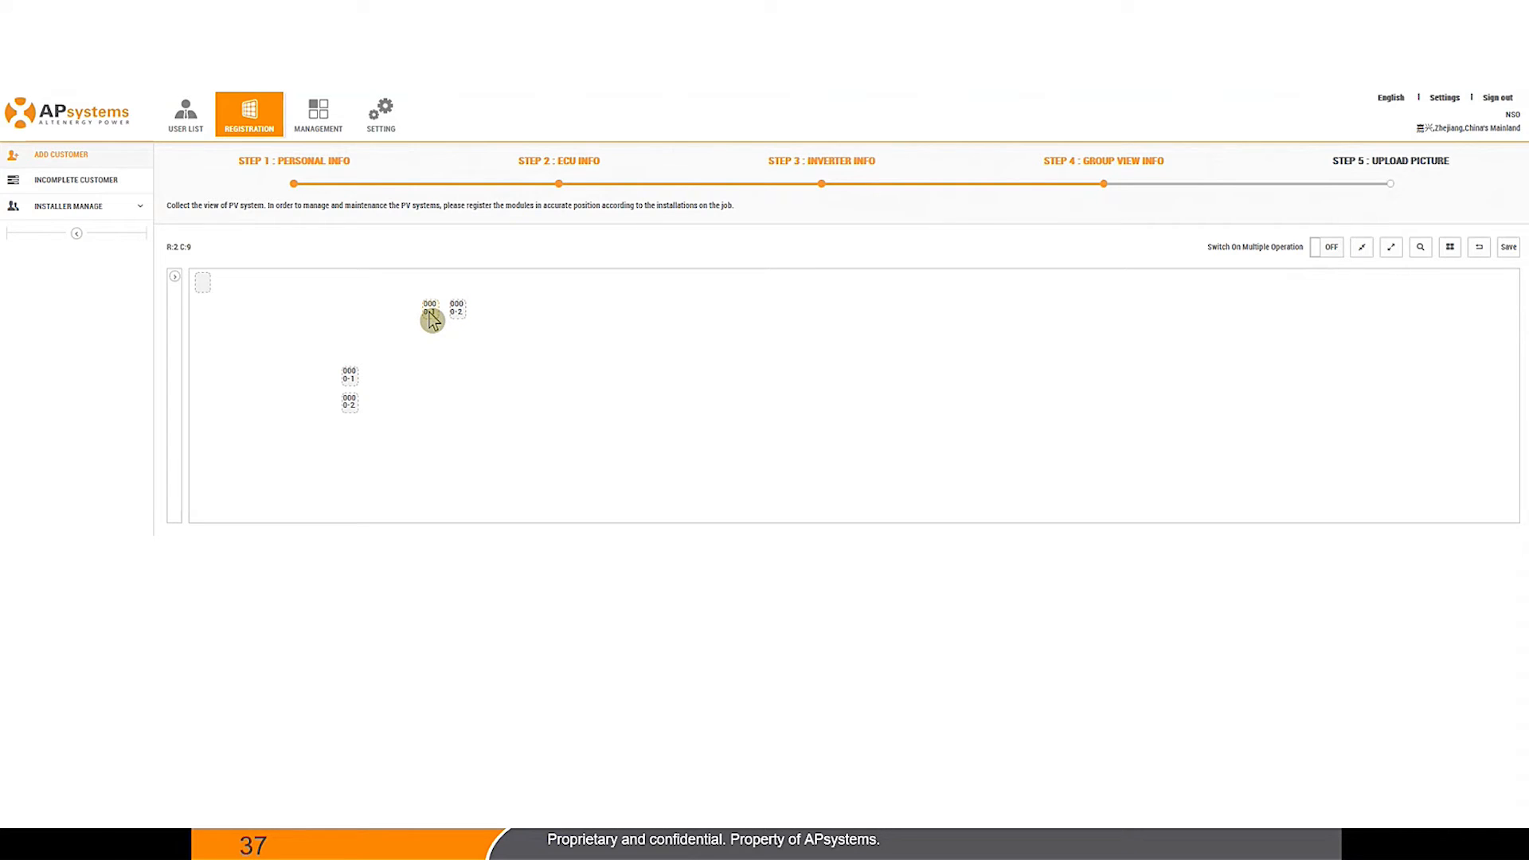
right_click(429, 314)
click(457, 352)
right_click(457, 309)
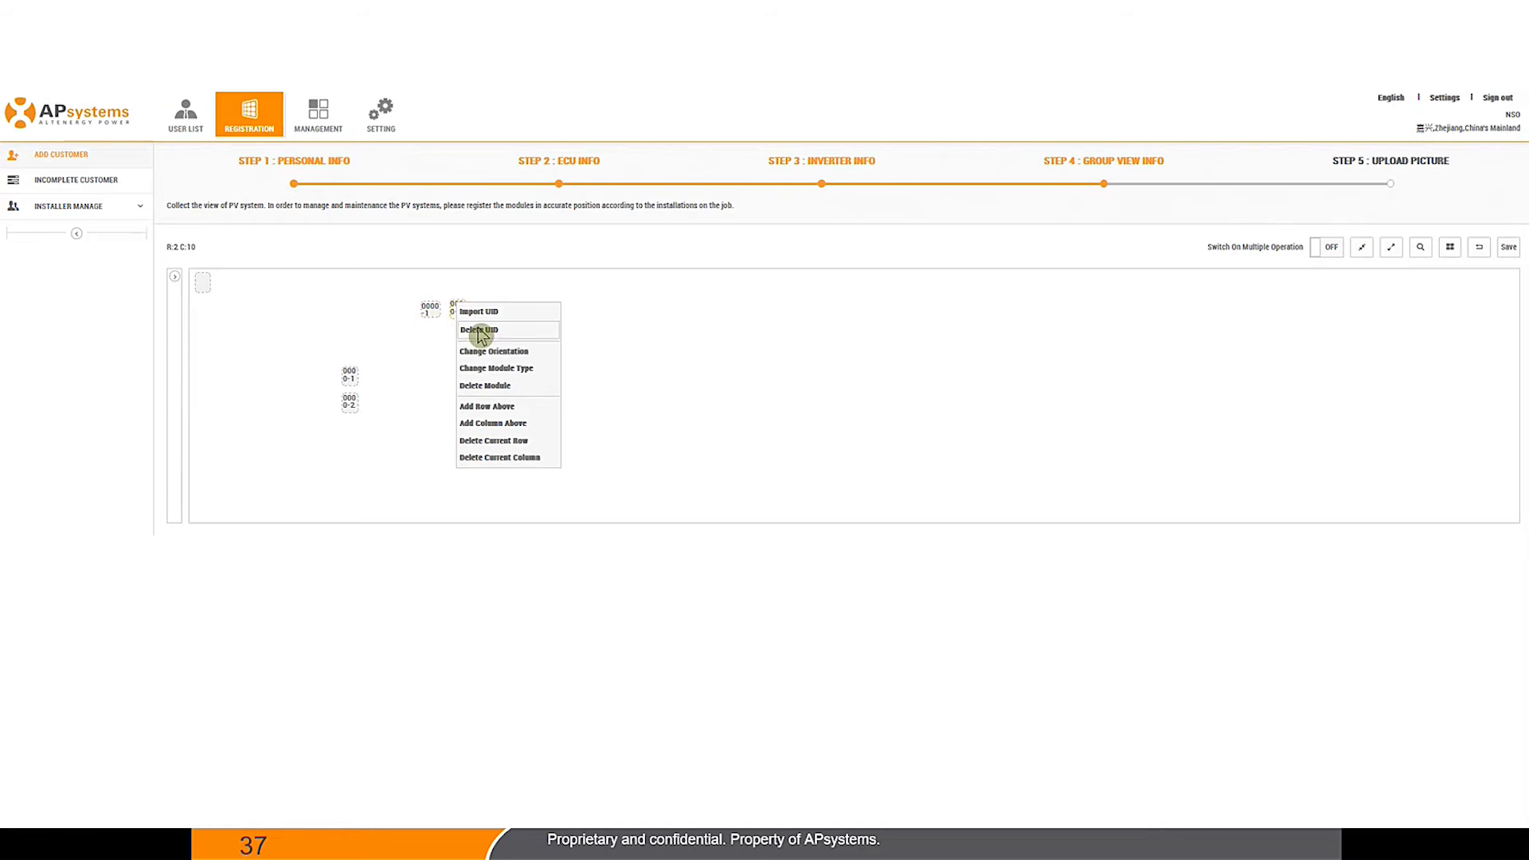
click(494, 351)
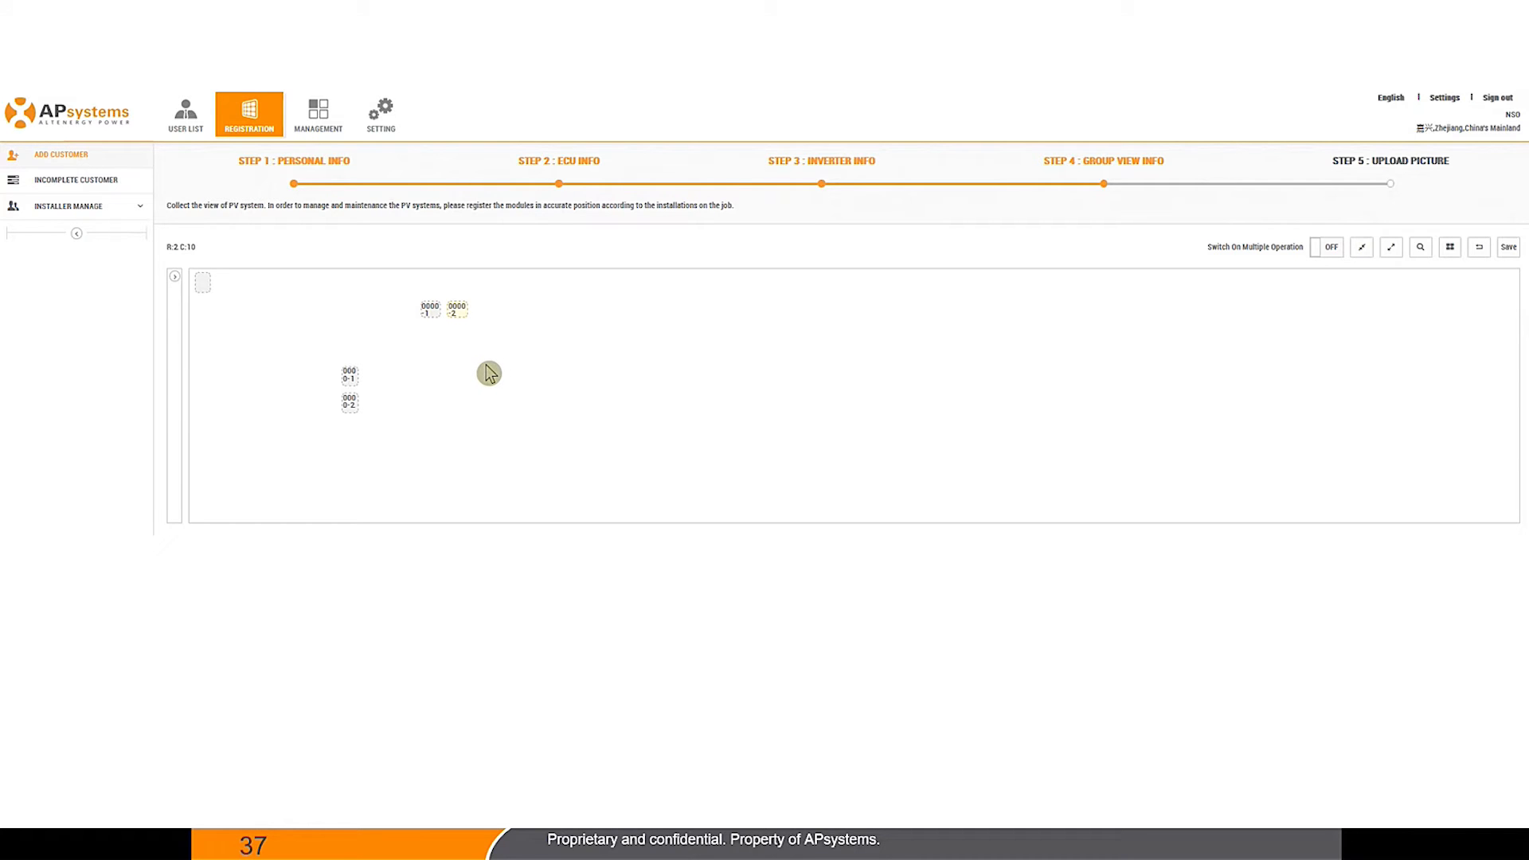
right_click(431, 312)
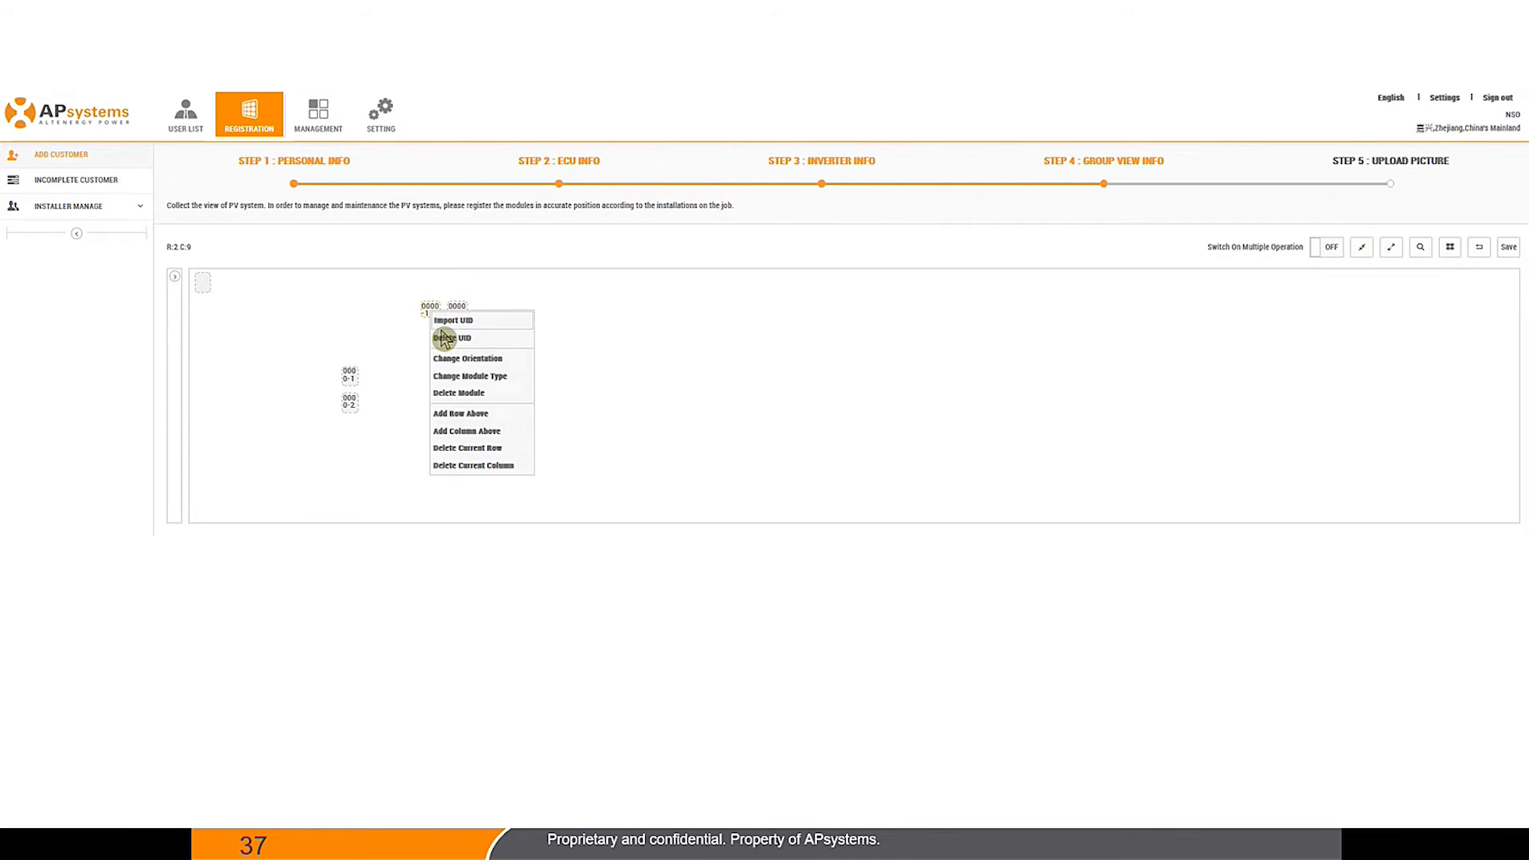
click(469, 359)
right_click(455, 313)
click(498, 360)
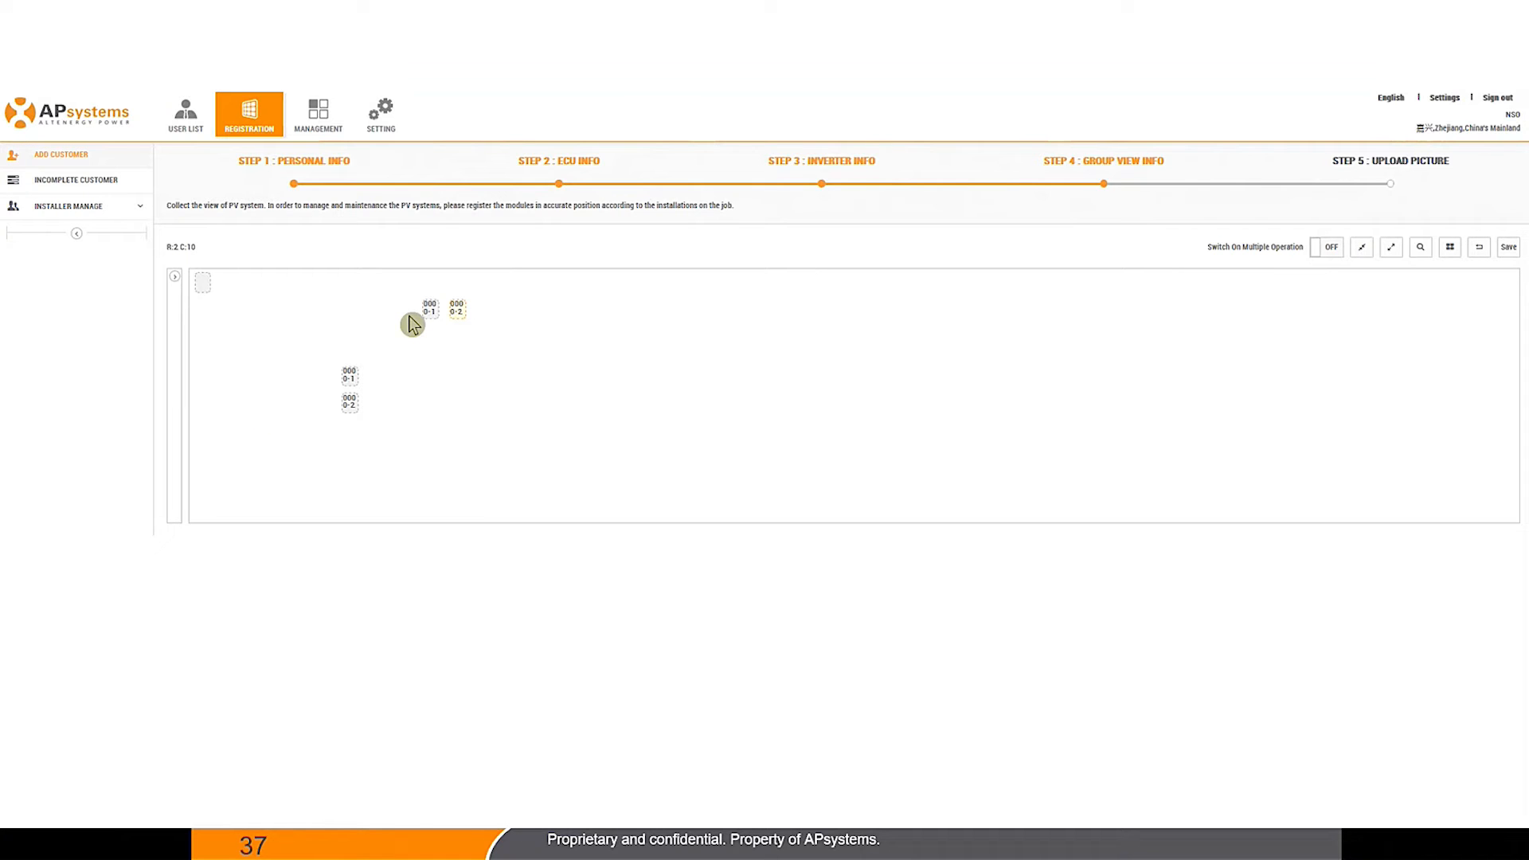
right_click(349, 376)
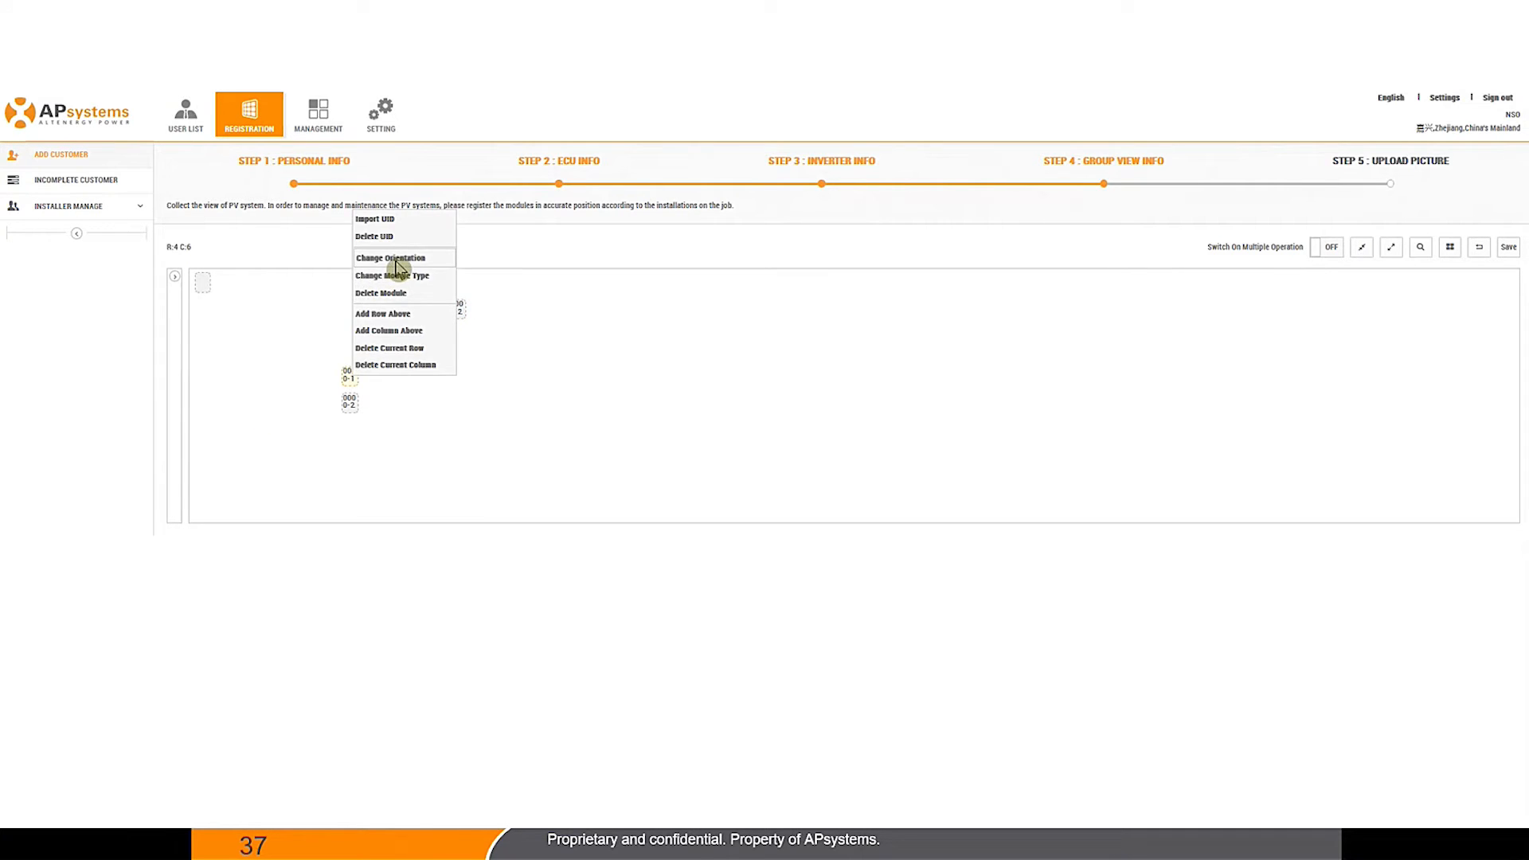
click(397, 269)
right_click(351, 407)
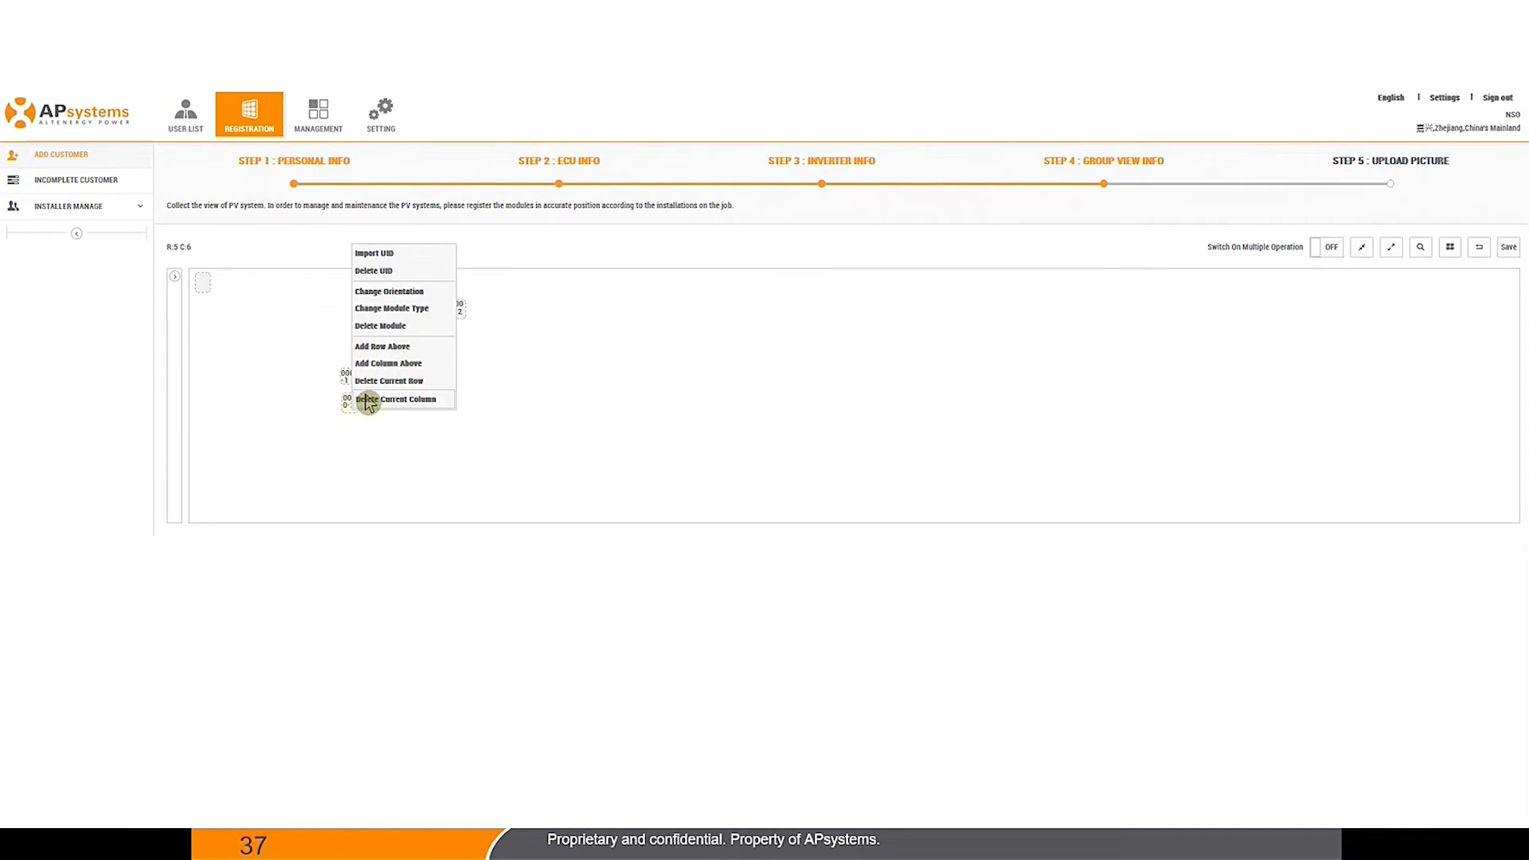
click(389, 294)
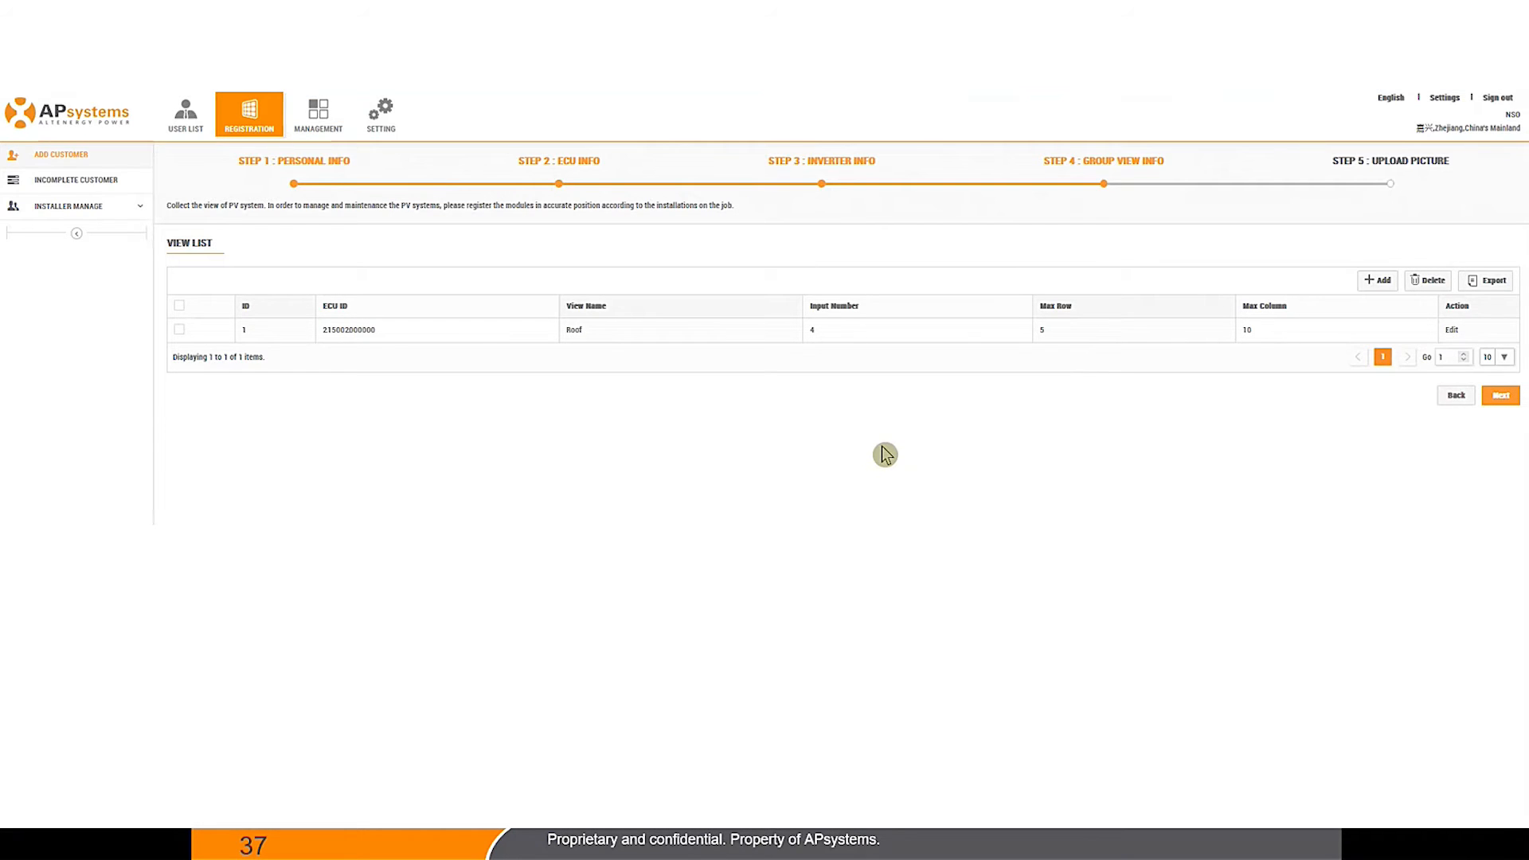
Step: Continue from the saved Roof layout to Step 5, Upload Picture
click(1502, 399)
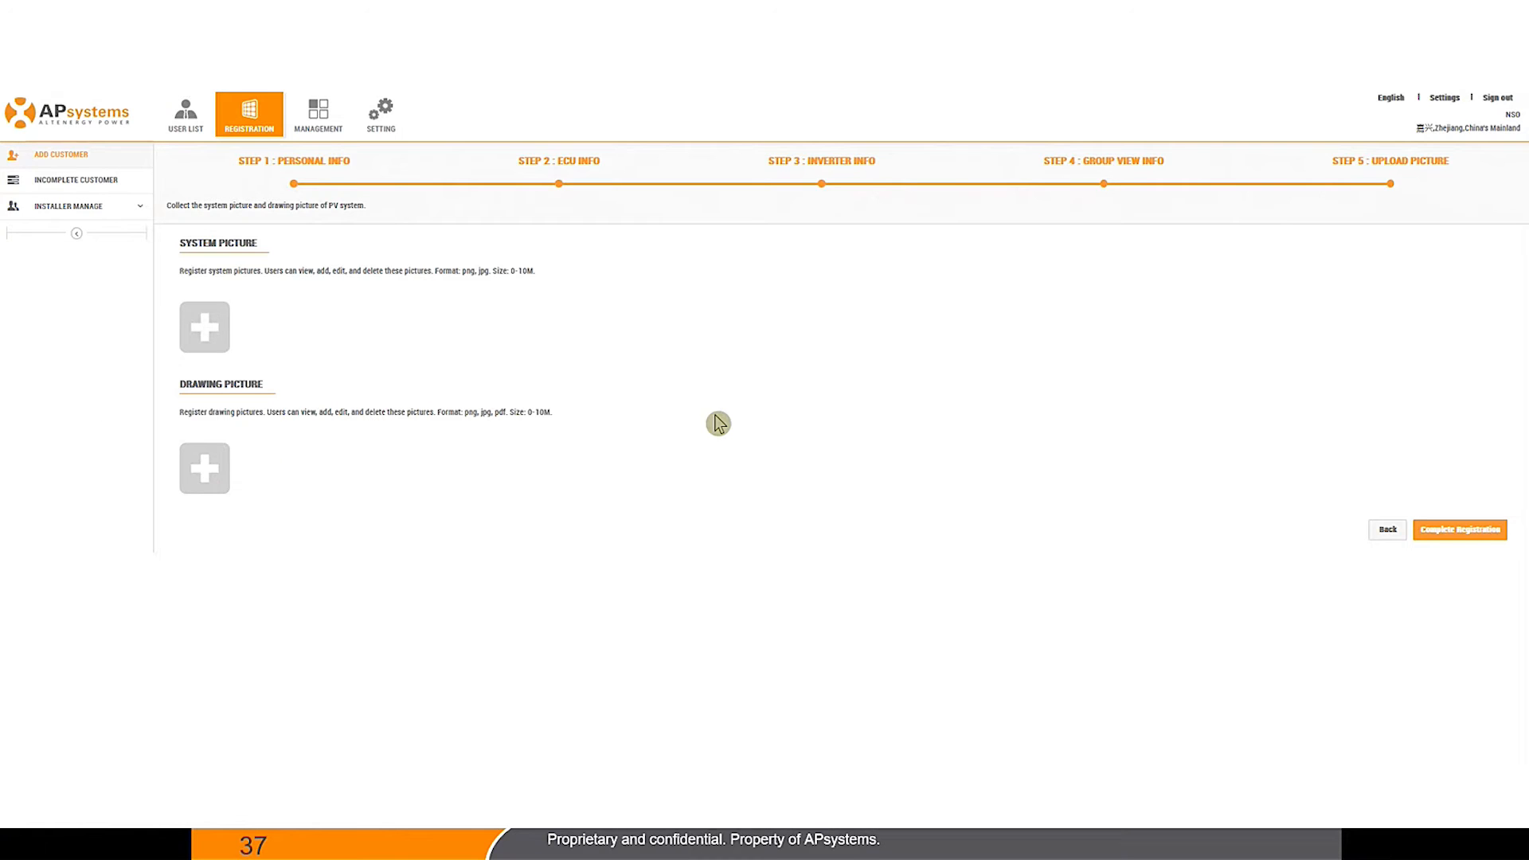
Step: Complete the customer registration, close the Tips congratulations dialog, and sign out
click(1468, 544)
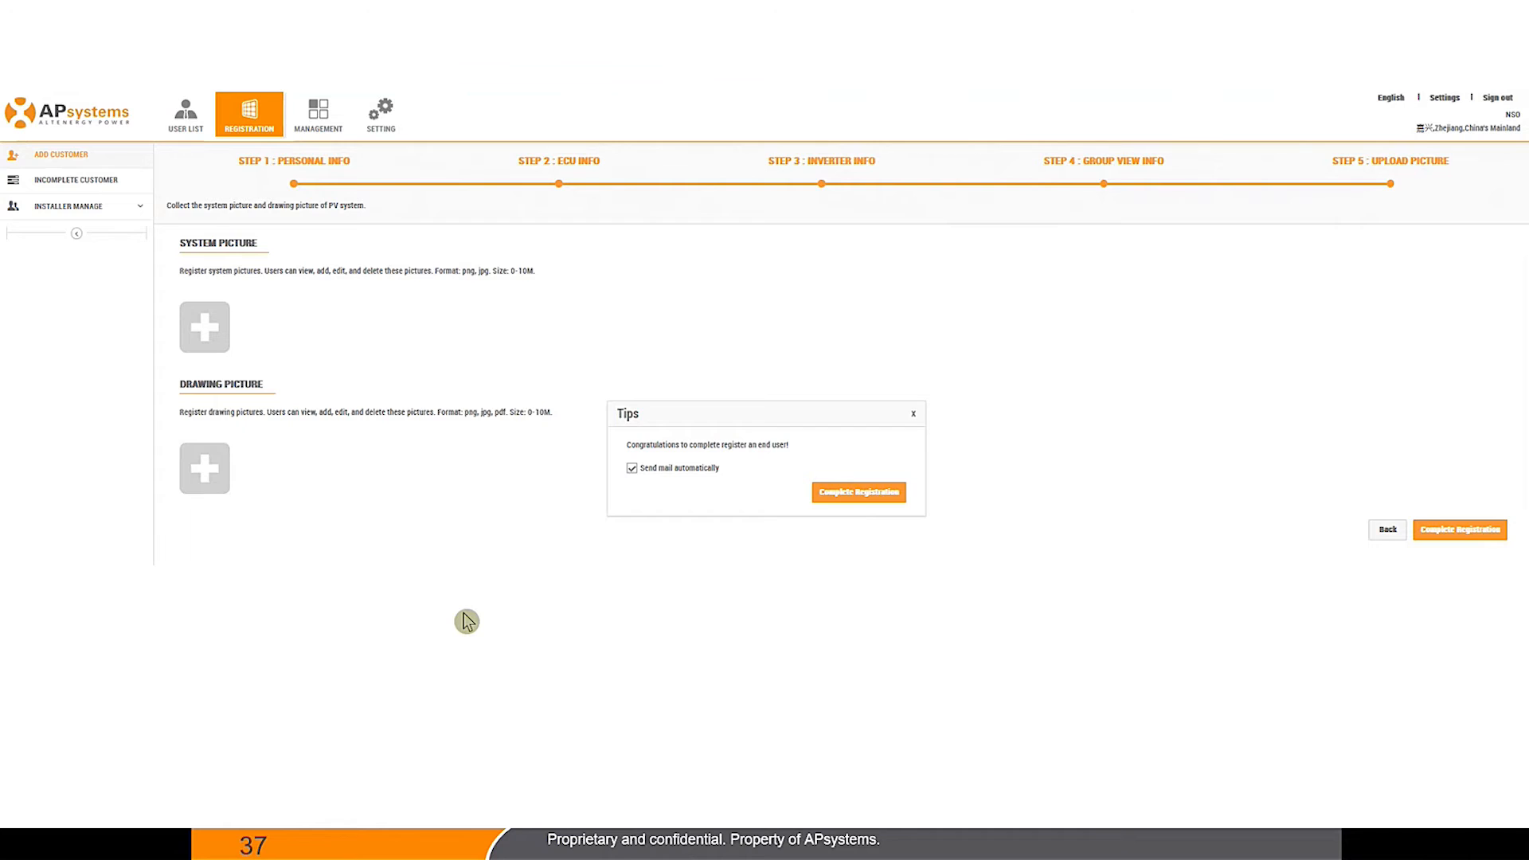
click(913, 417)
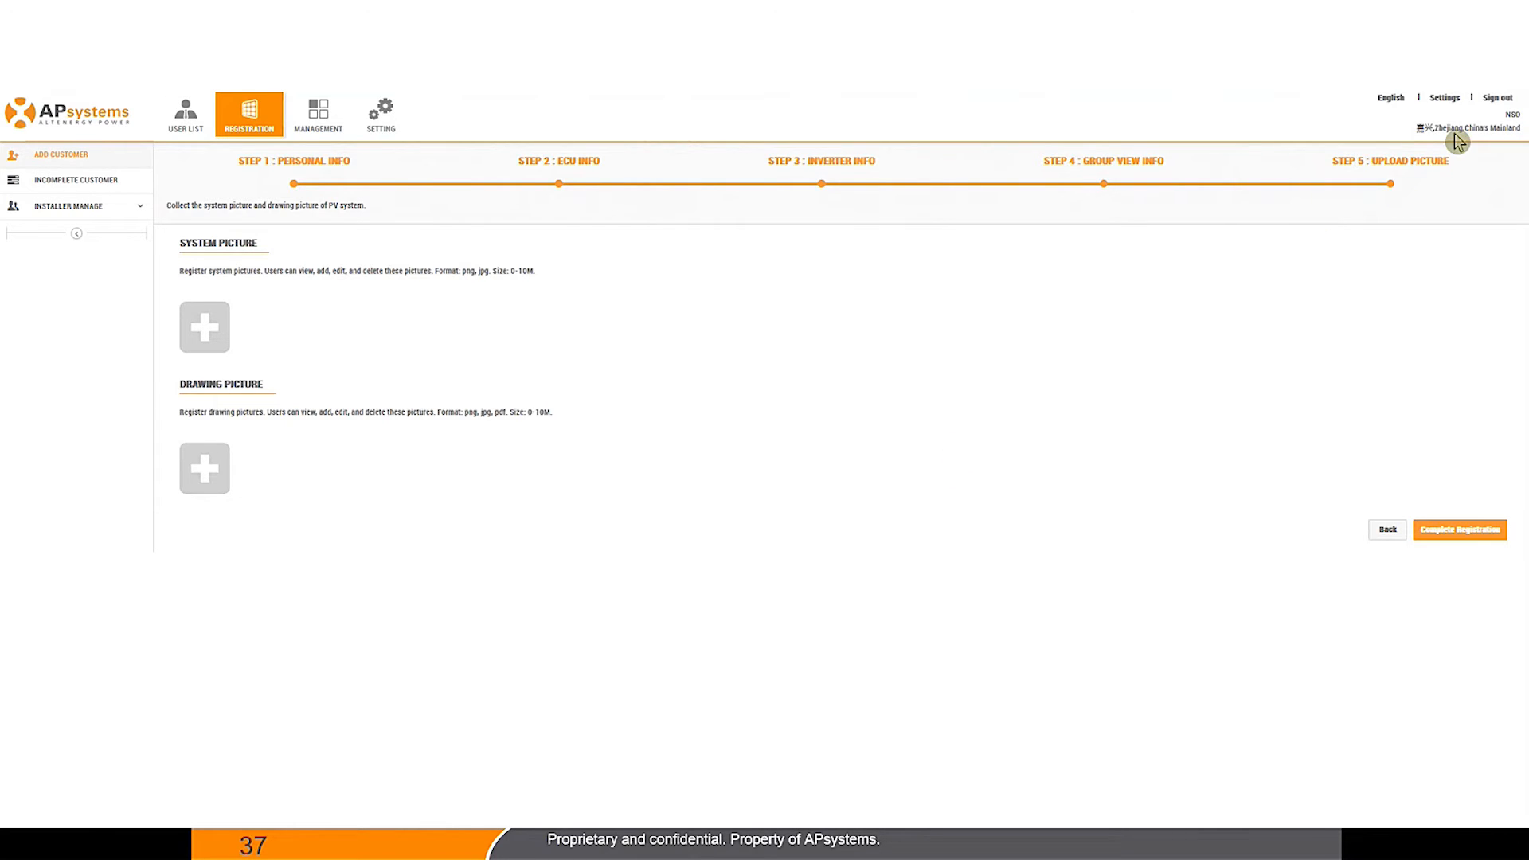
click(1493, 98)
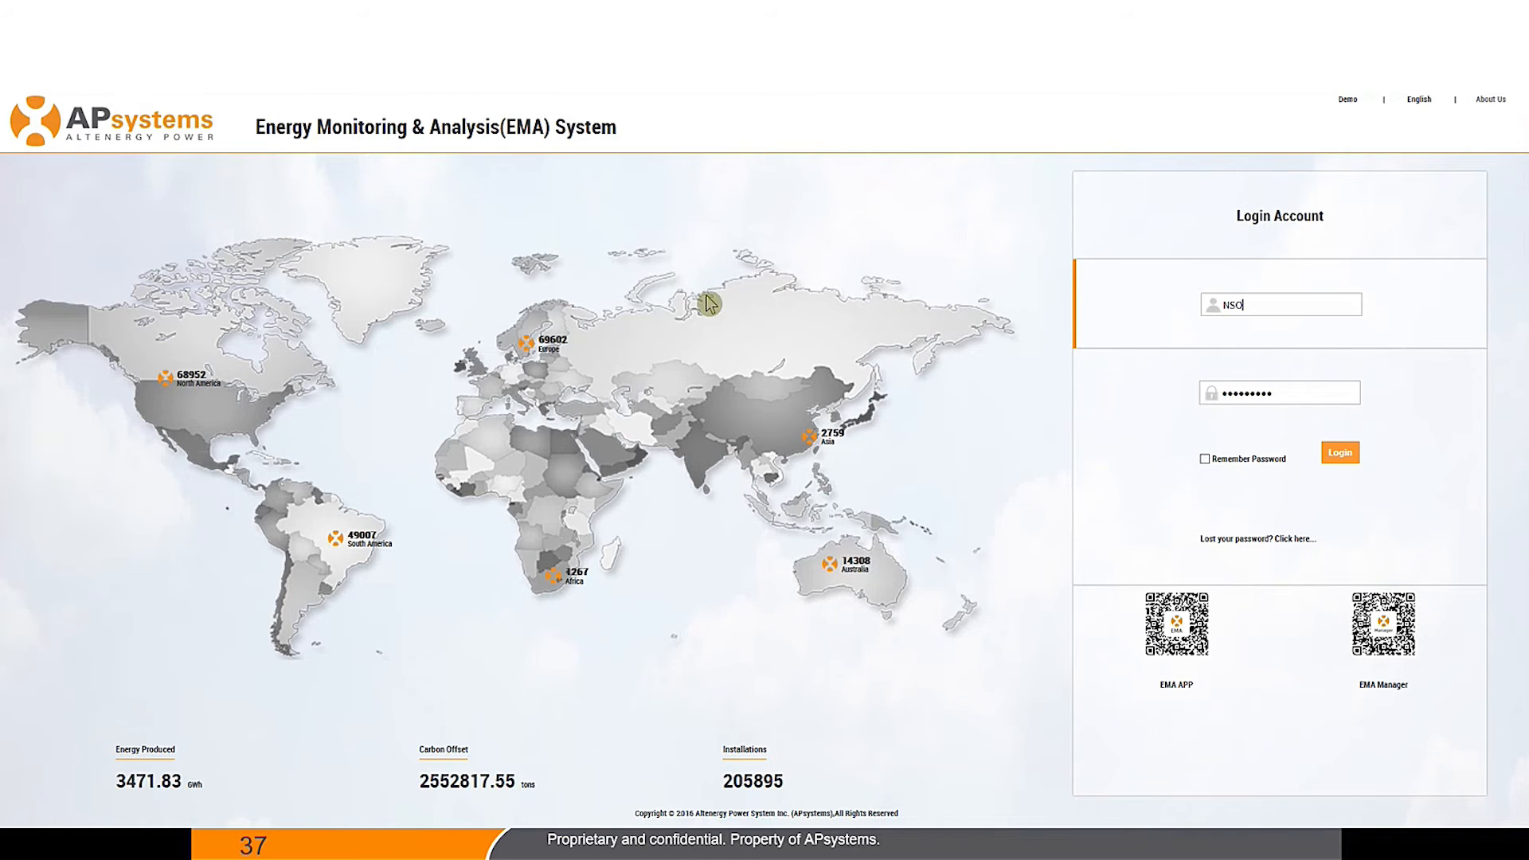
Step: Choose DS3 from the Demo menu on the EMA login page
mouse_move(1348, 103)
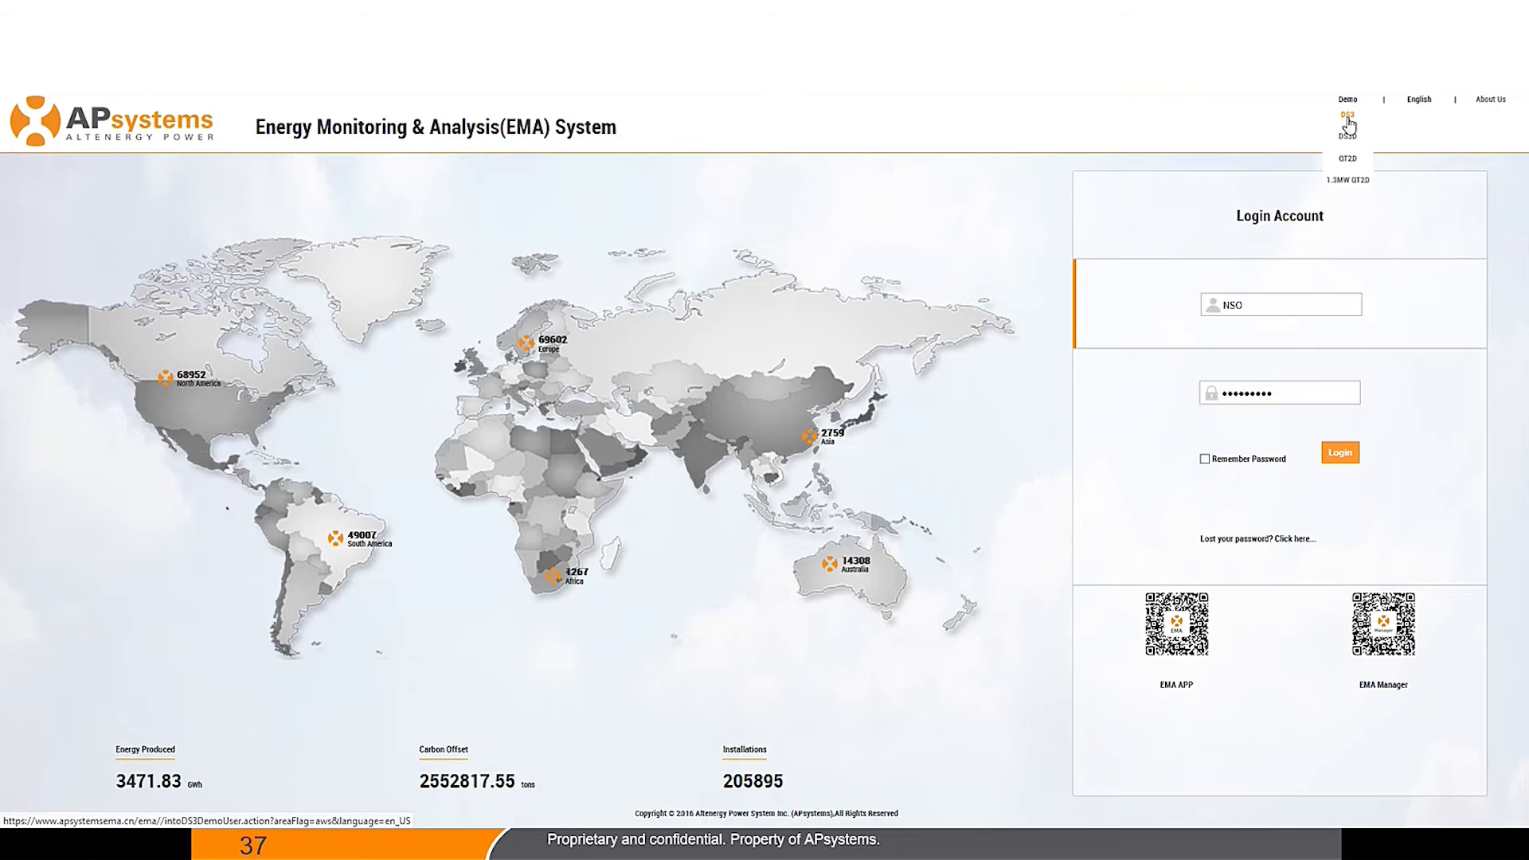
click(1346, 117)
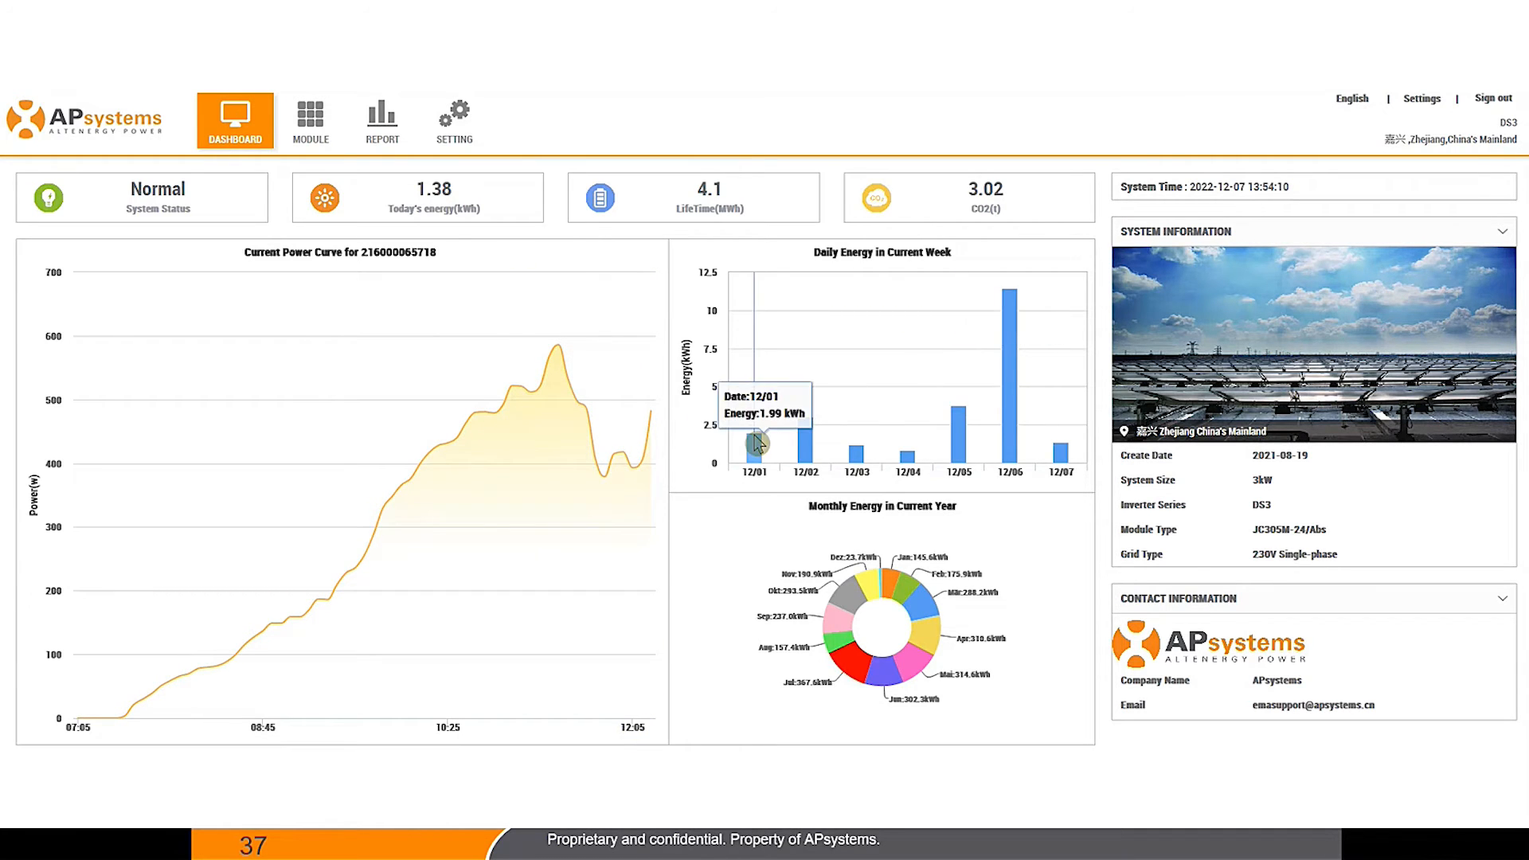
Step: Show the MODULE view with the 10-panel layout and per-module power for 2022-12-07
click(317, 143)
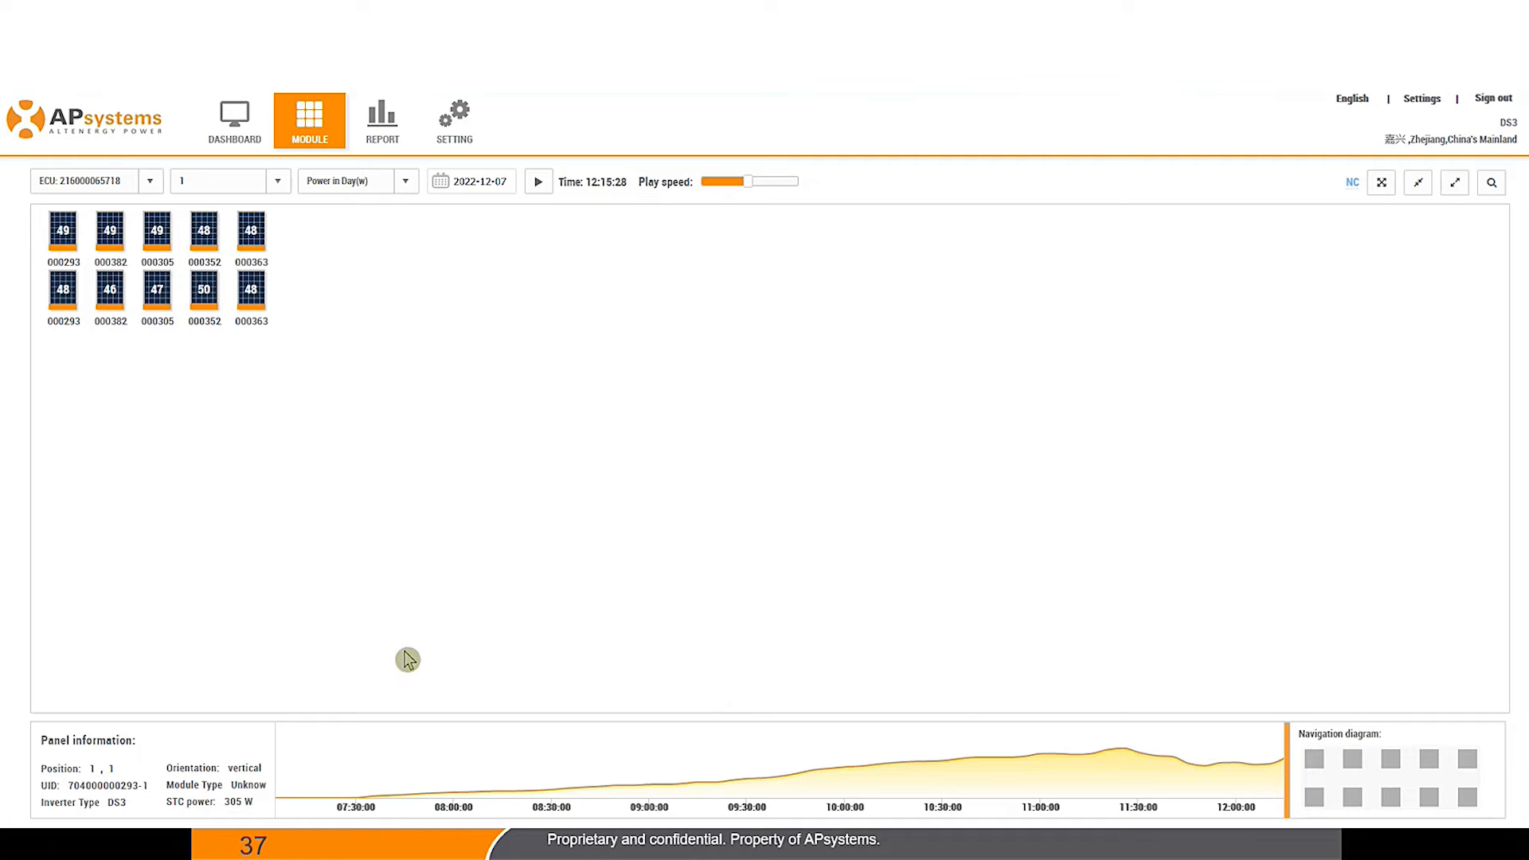
Step: Move the time marker to about 11:00, then display Daily Energy in 30 Days (kWh)
drag(1279, 771, 765, 720)
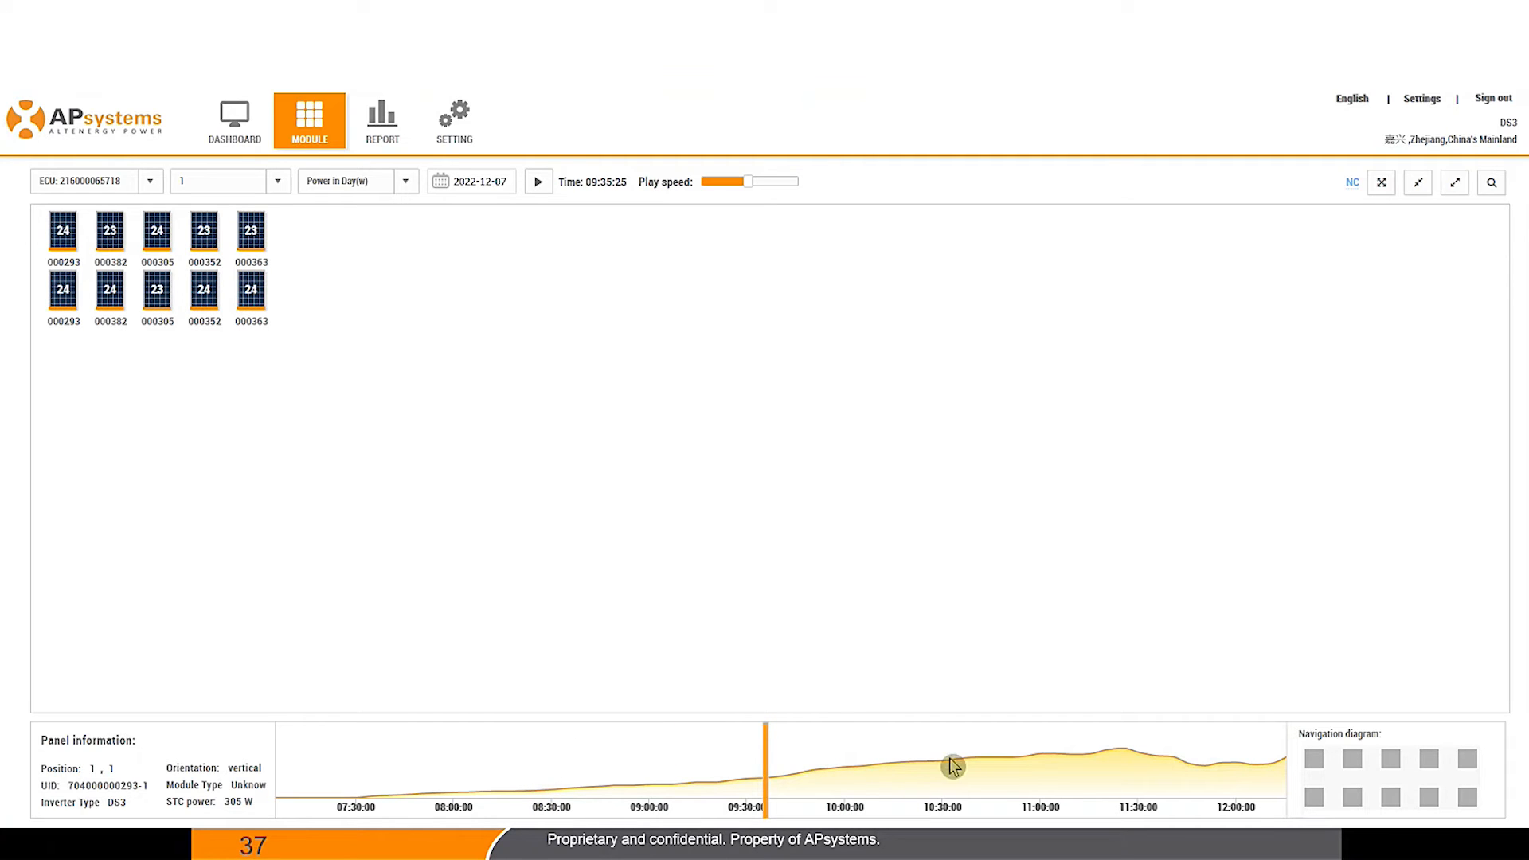
drag(772, 777, 1144, 700)
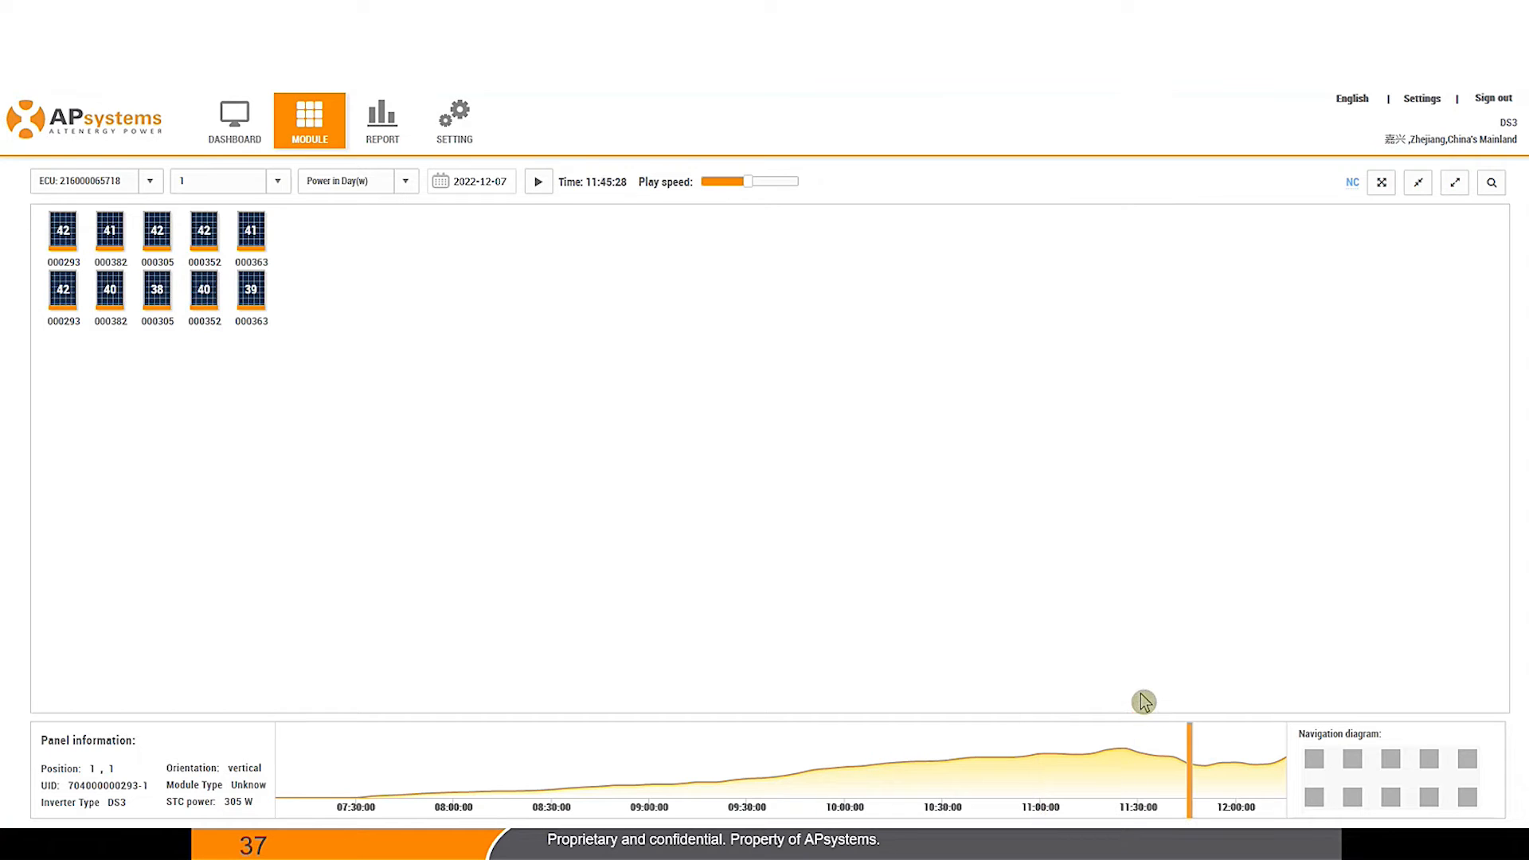
click(404, 187)
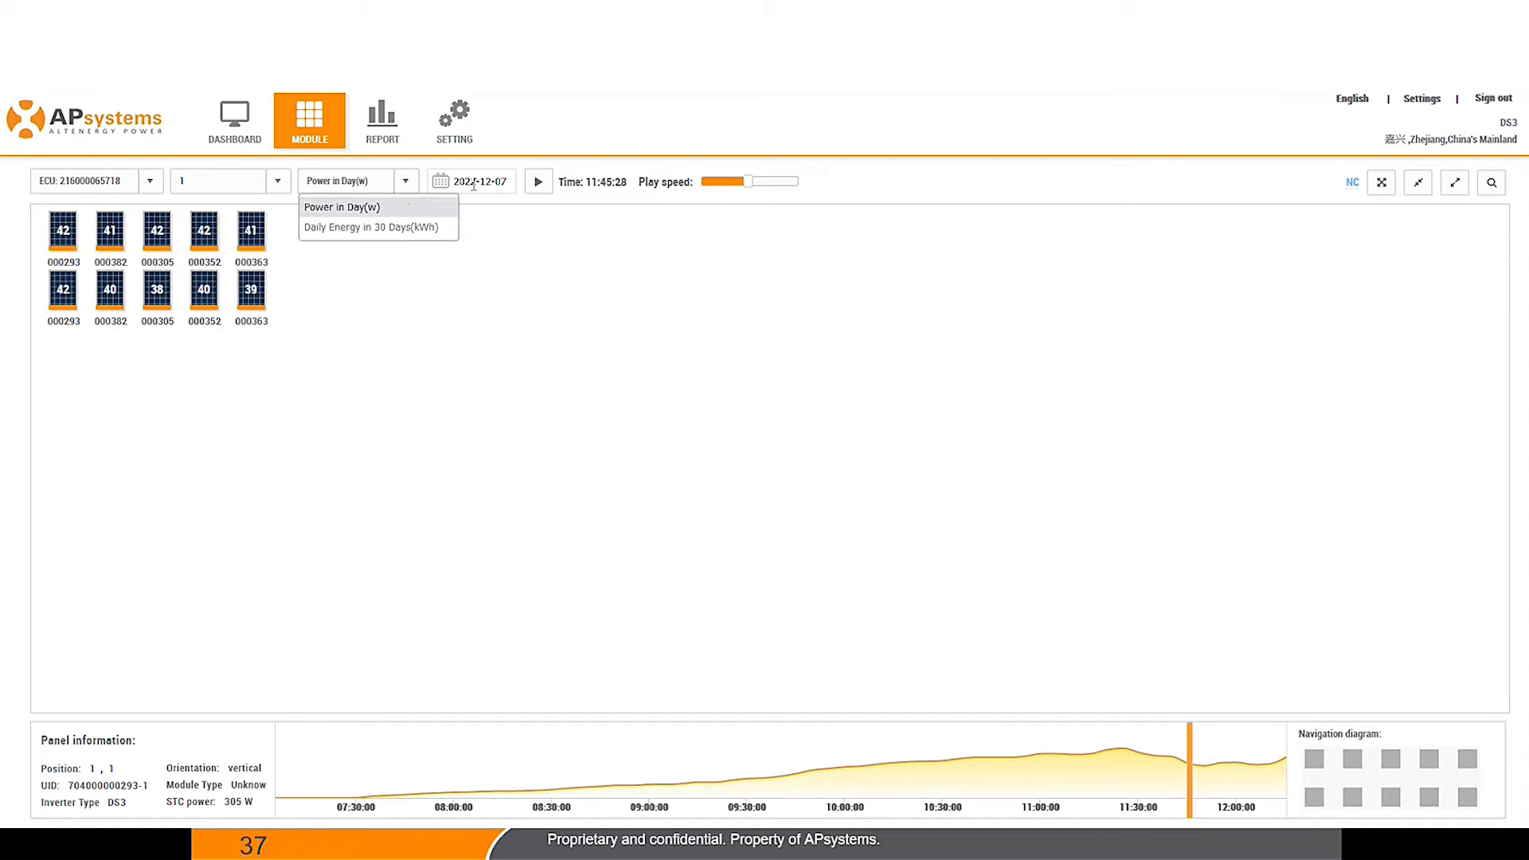
click(412, 229)
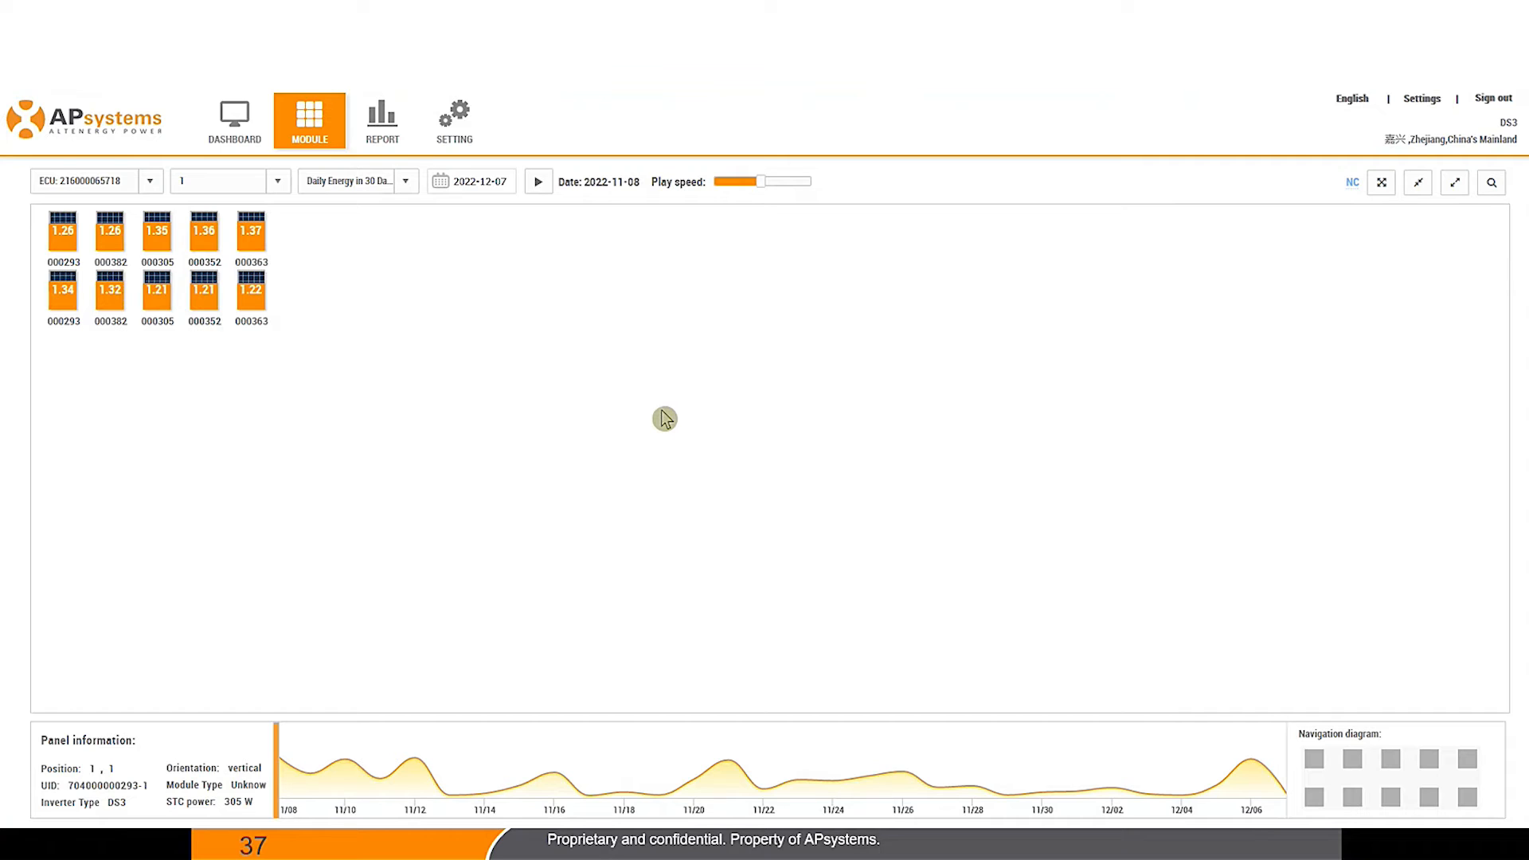
mouse_move(1270, 785)
mouse_down()
mouse_move(944, 762)
mouse_move(326, 759)
mouse_move(415, 760)
mouse_up()
Step: Set the date to 2022-07-12 and move the date marker to around 06/17
click(478, 180)
click(527, 210)
click(524, 336)
click(525, 325)
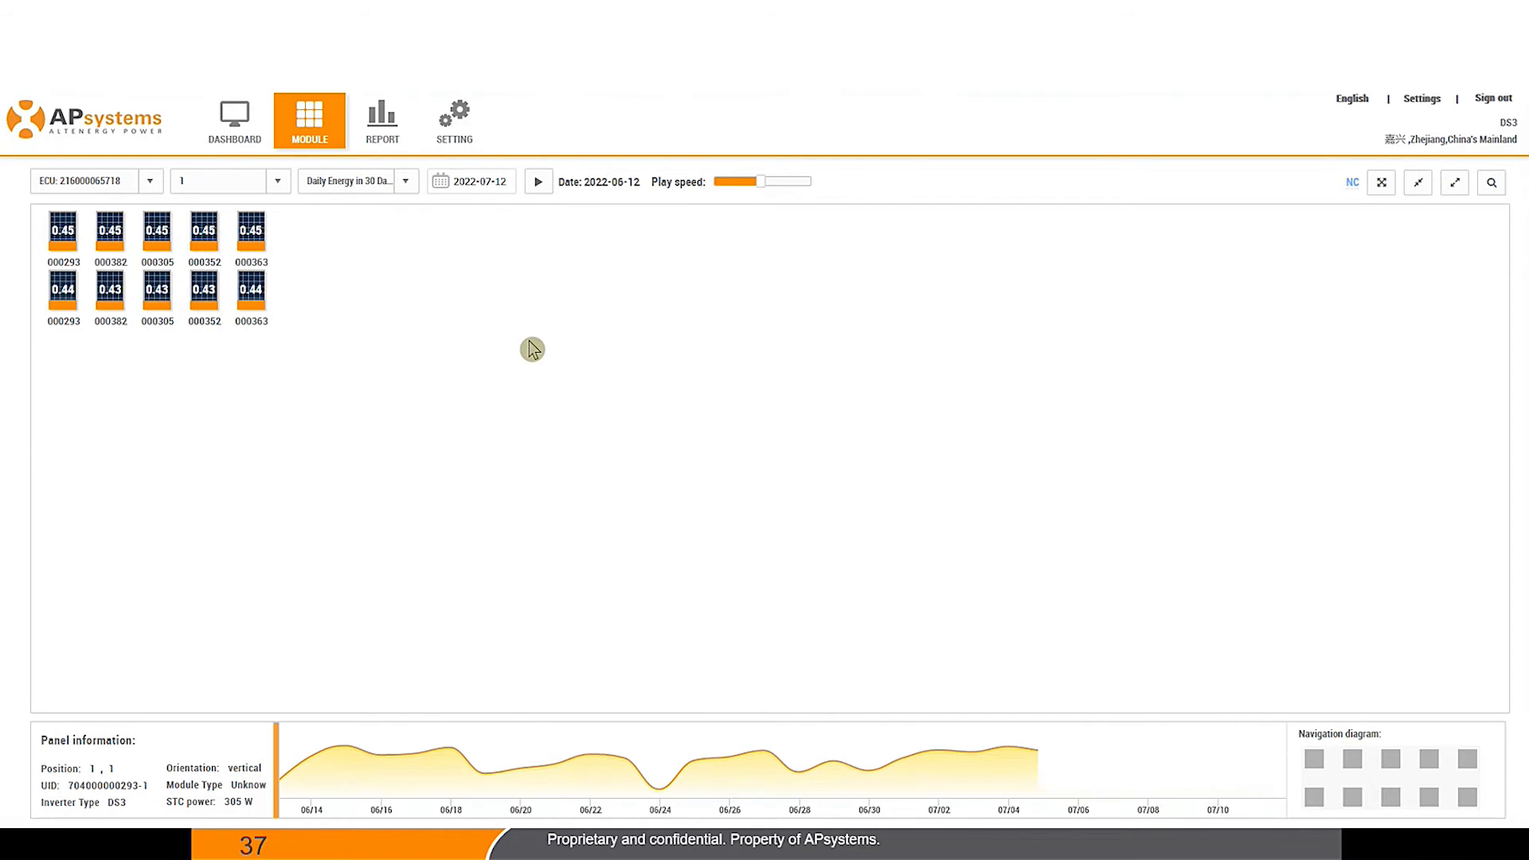
mouse_move(1276, 698)
mouse_down()
mouse_move(366, 727)
mouse_move(1182, 682)
mouse_move(451, 753)
mouse_up()
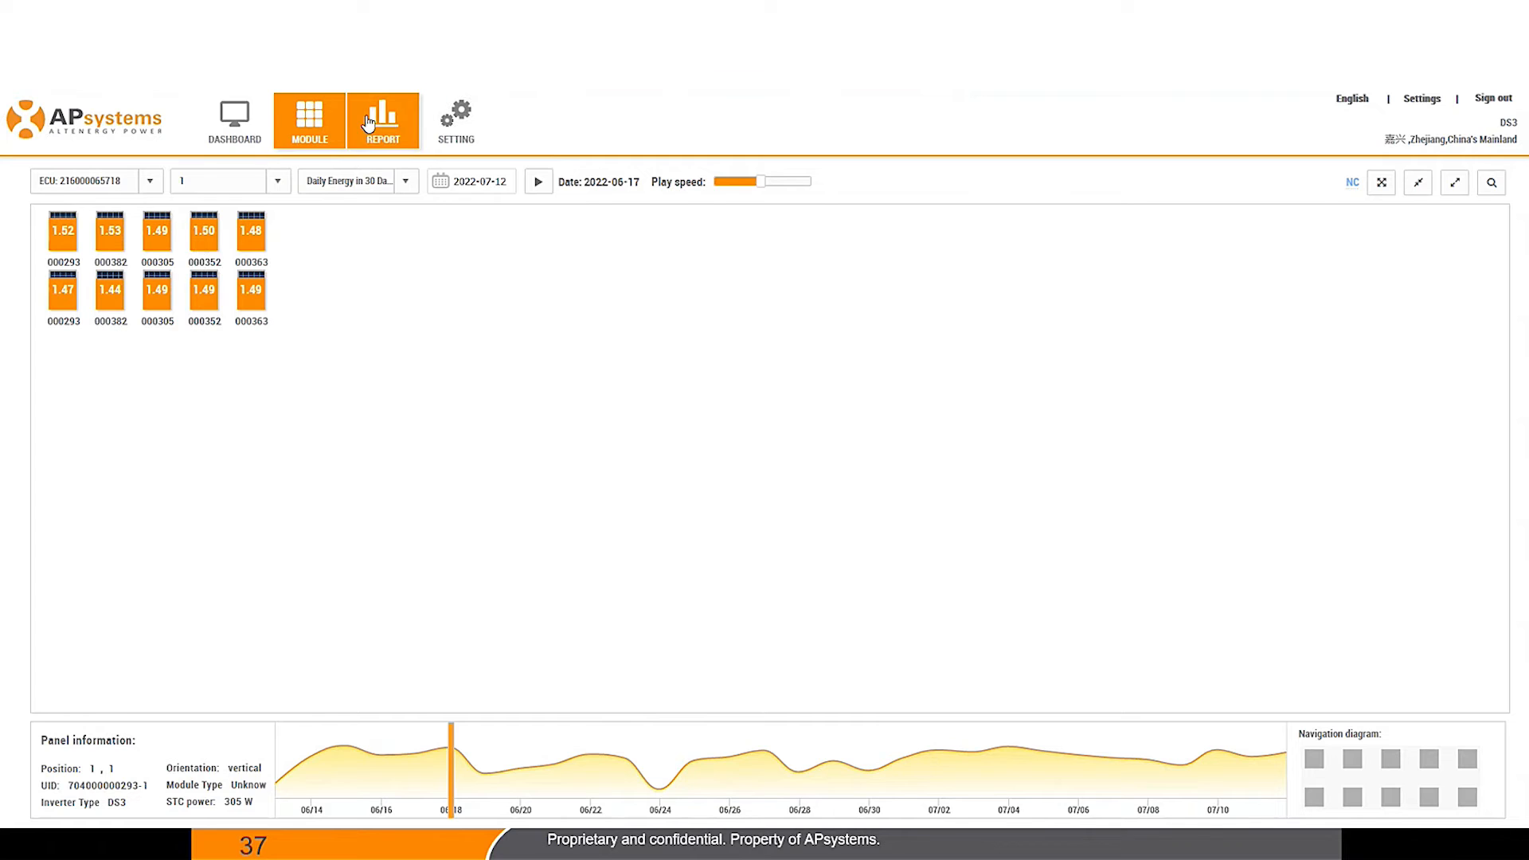
click(368, 144)
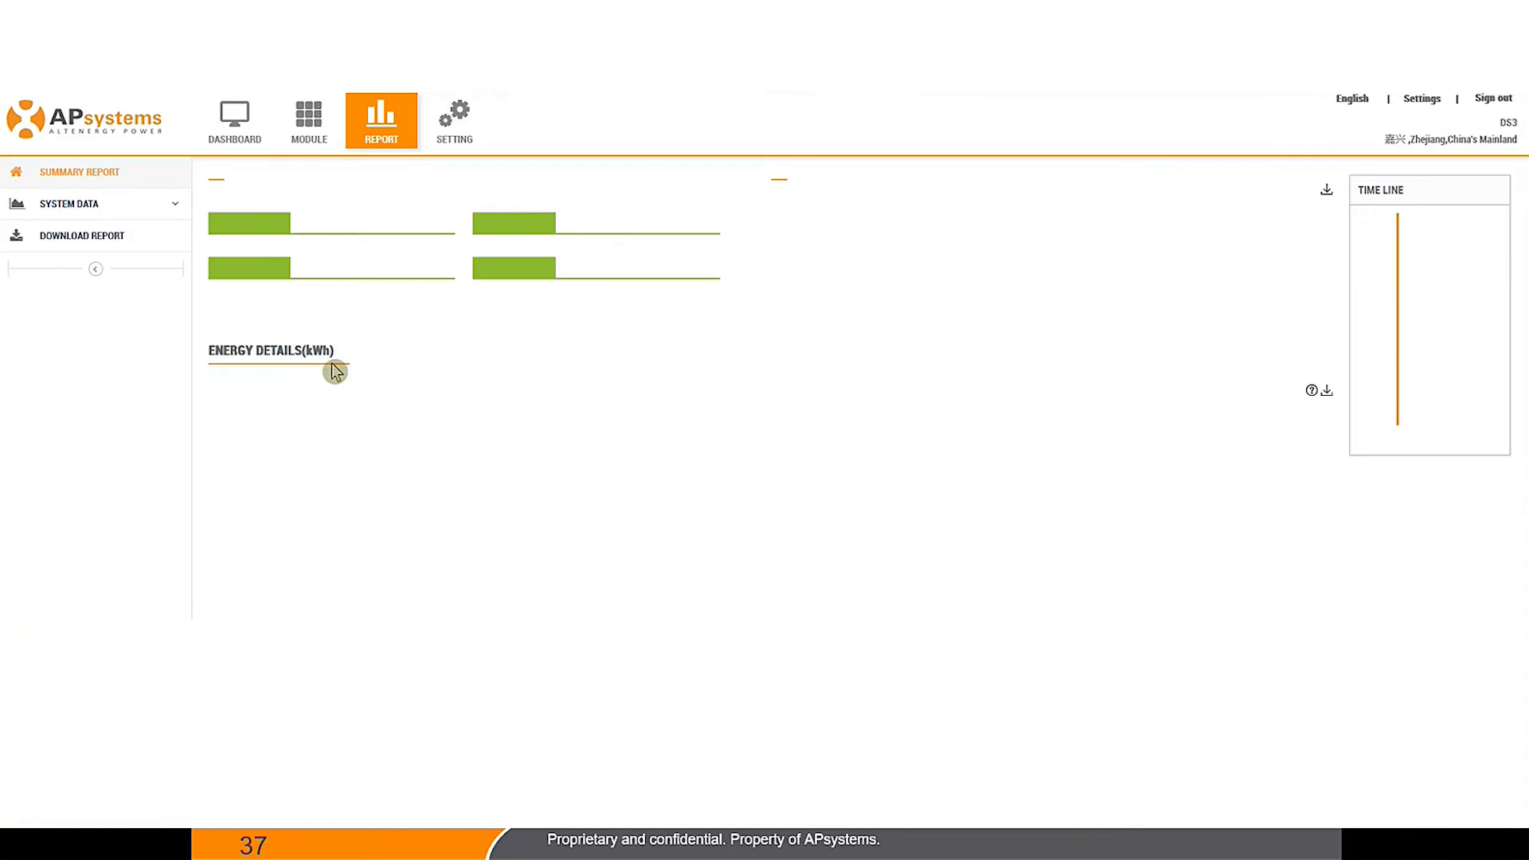
Step: Scroll down the Summary Report to the Every Month Energy table and back up
scroll(685, 494, down, 3)
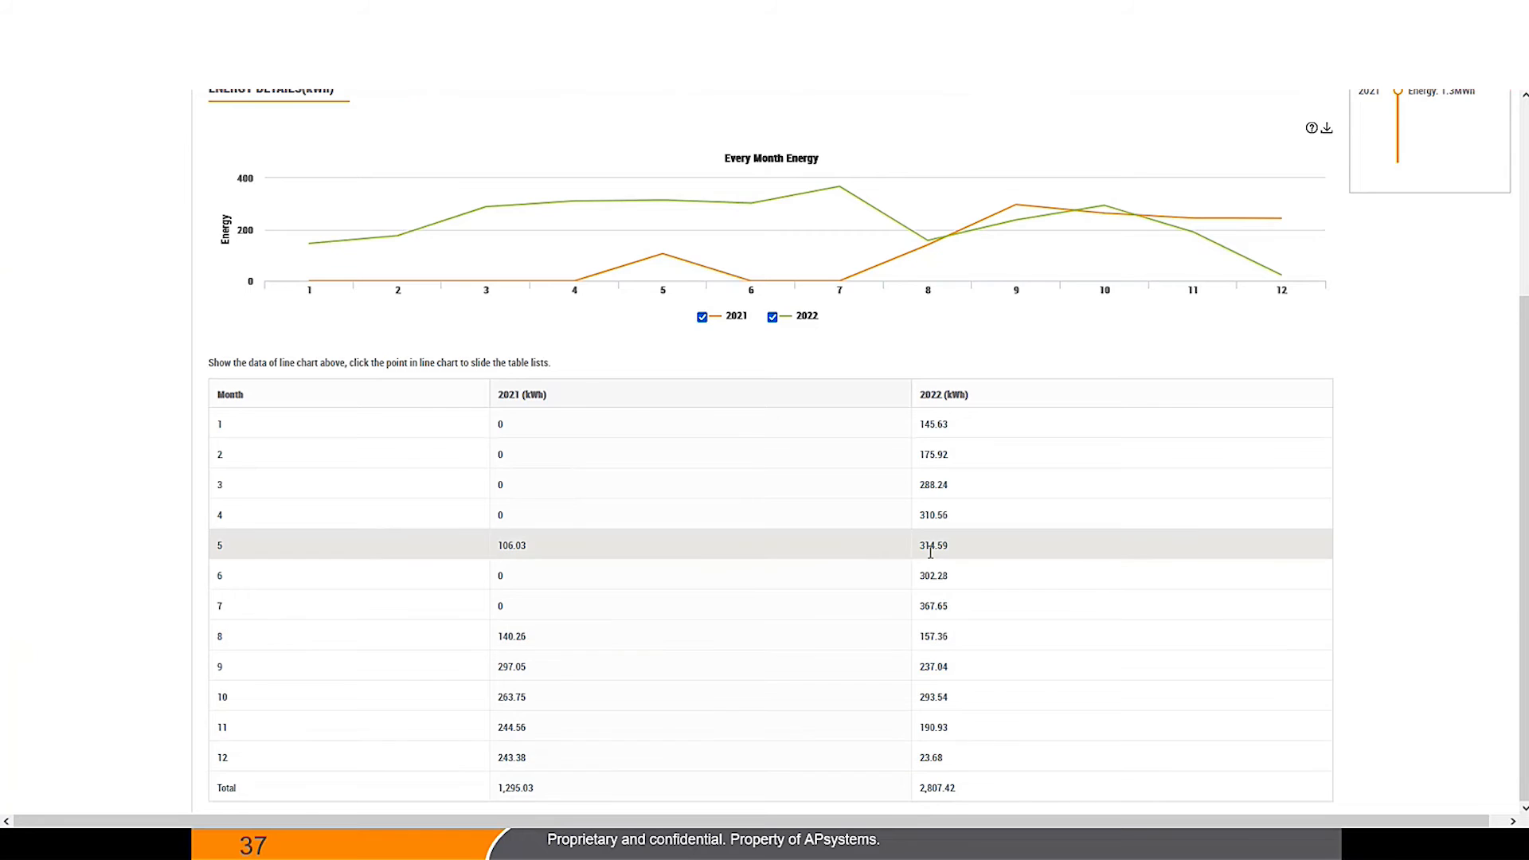
scroll(932, 545, up, 3)
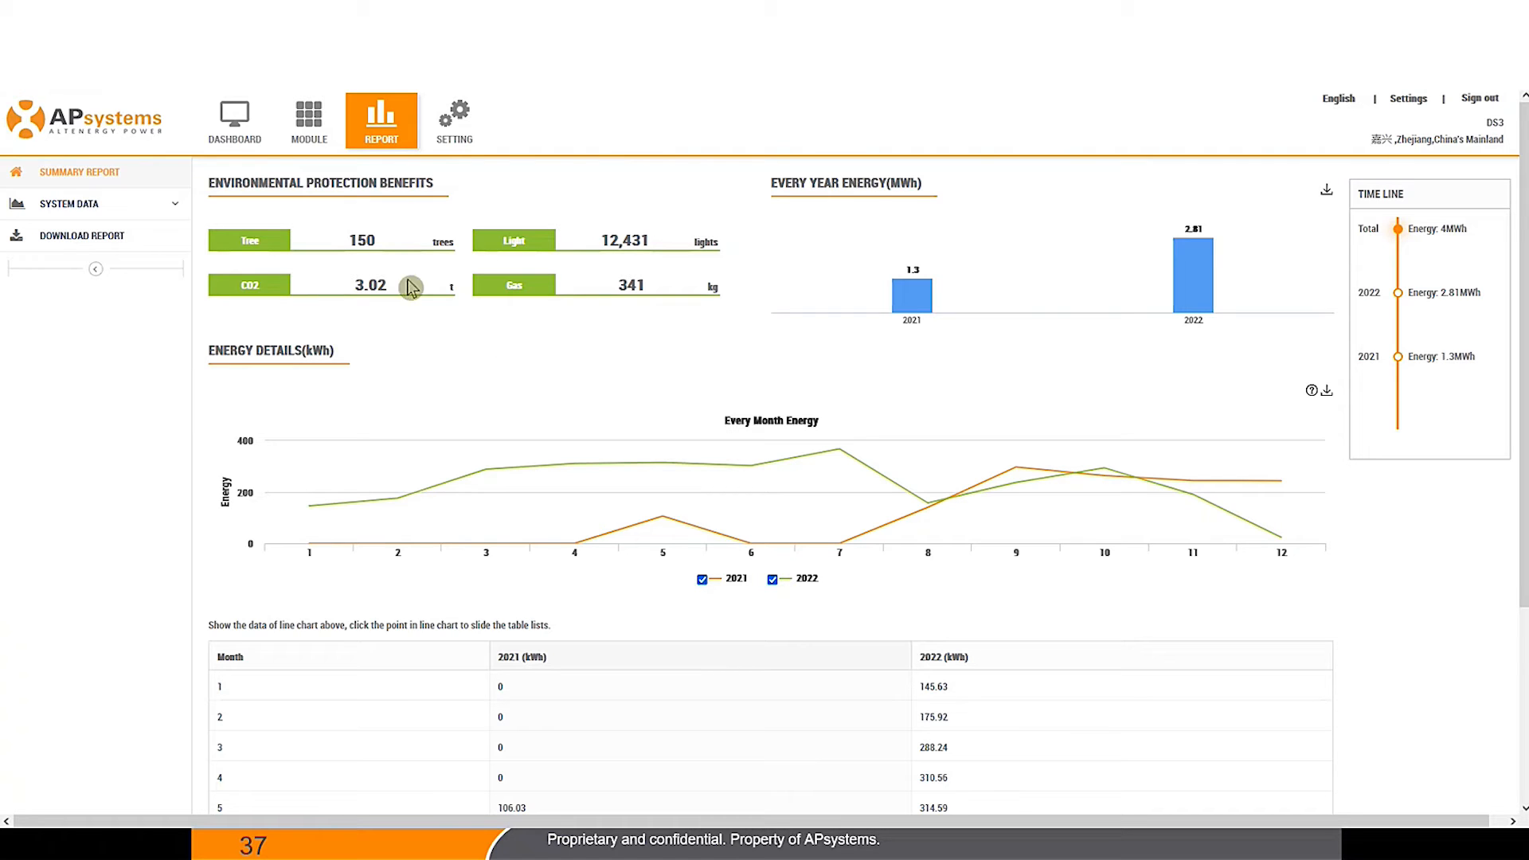
Step: Sign out of the DS3 demo and choose QT2D from the Demo menu
click(1472, 101)
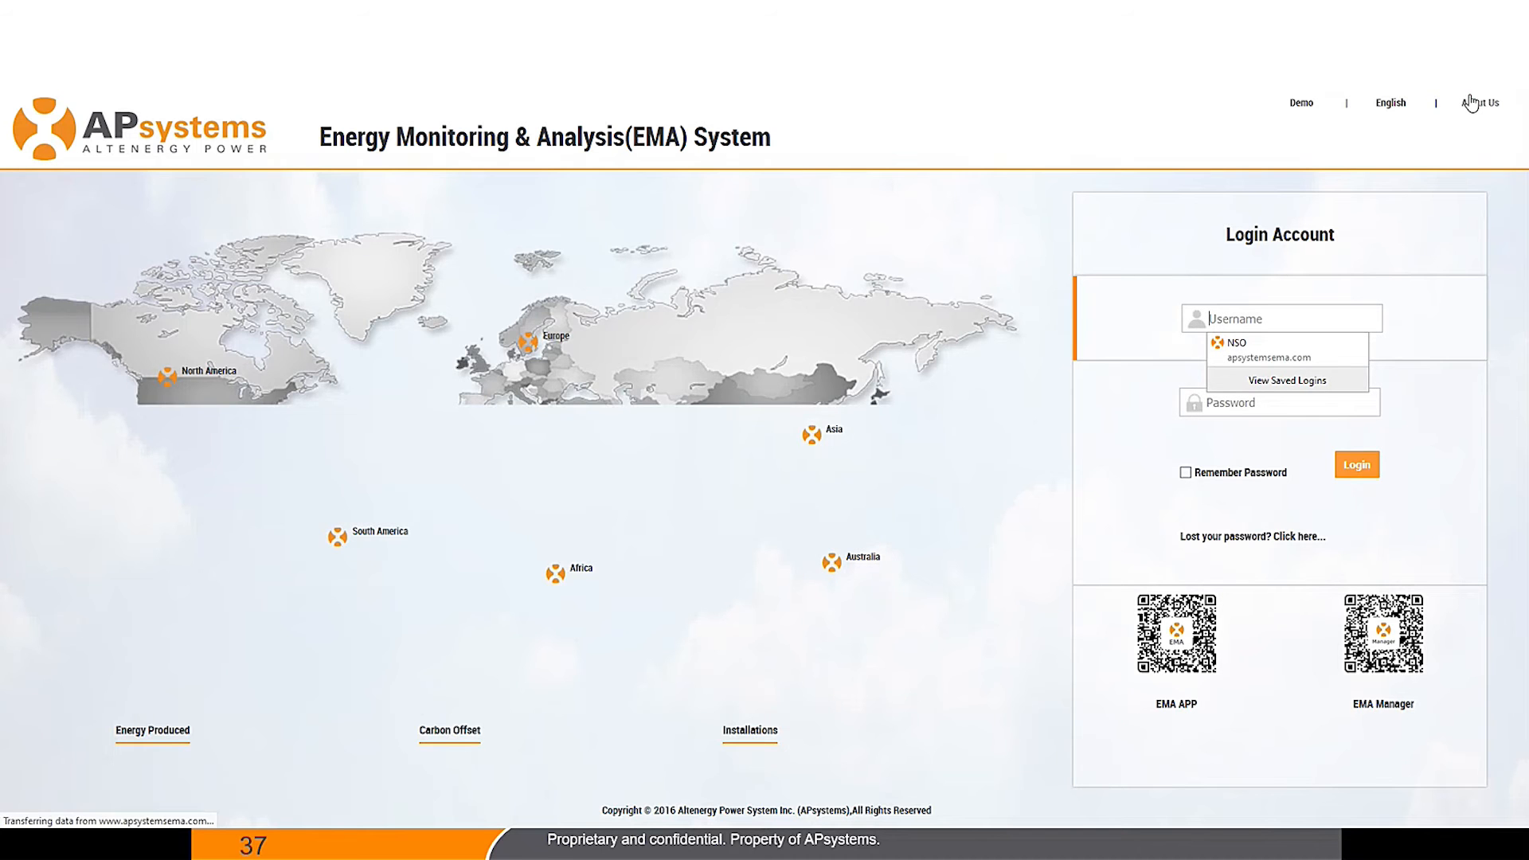
mouse_move(1304, 112)
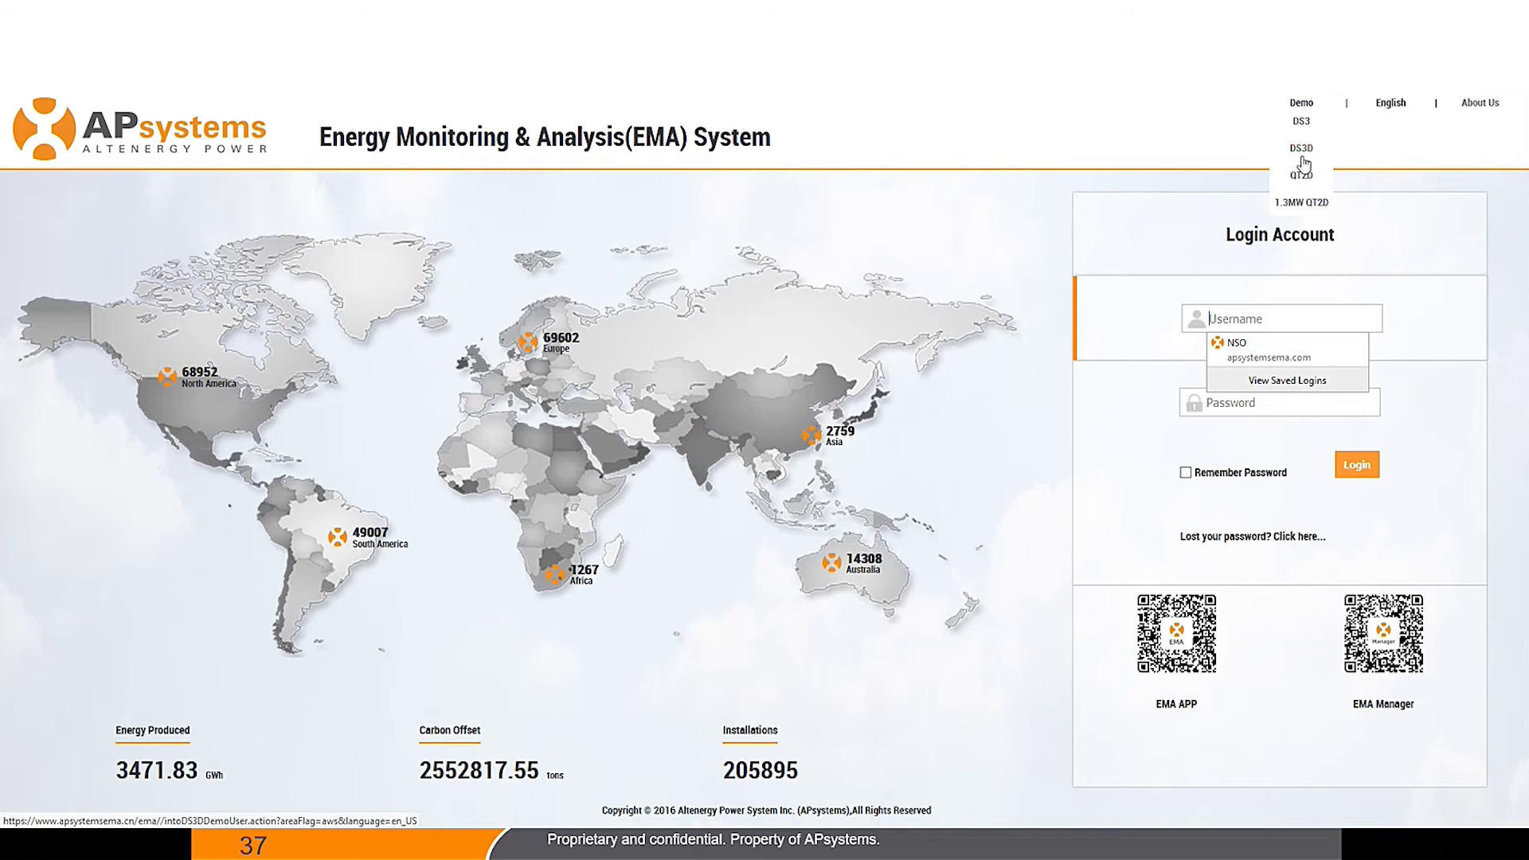
click(1302, 182)
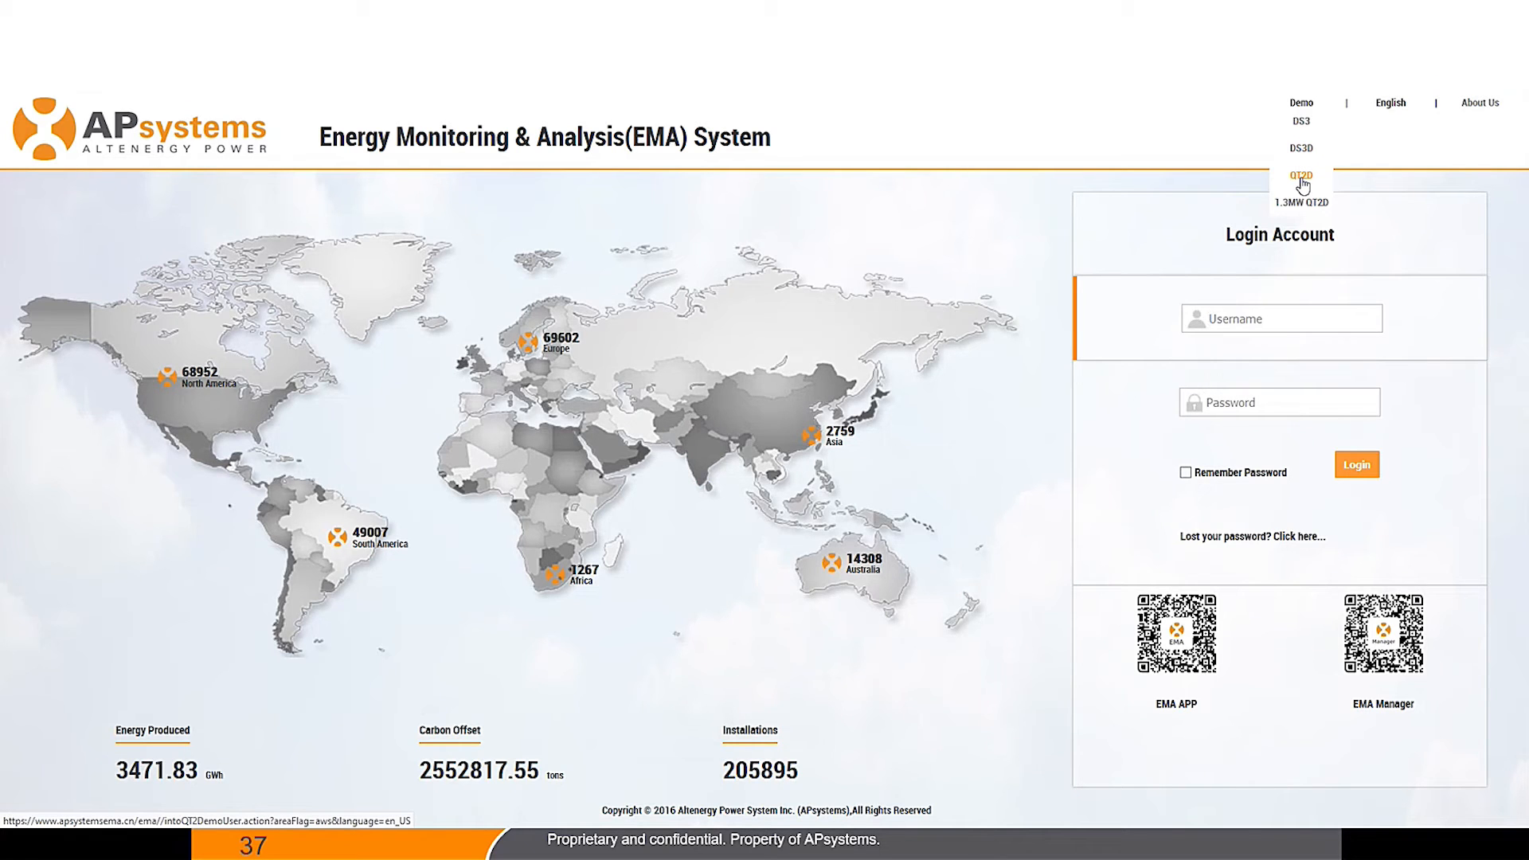
click(1303, 180)
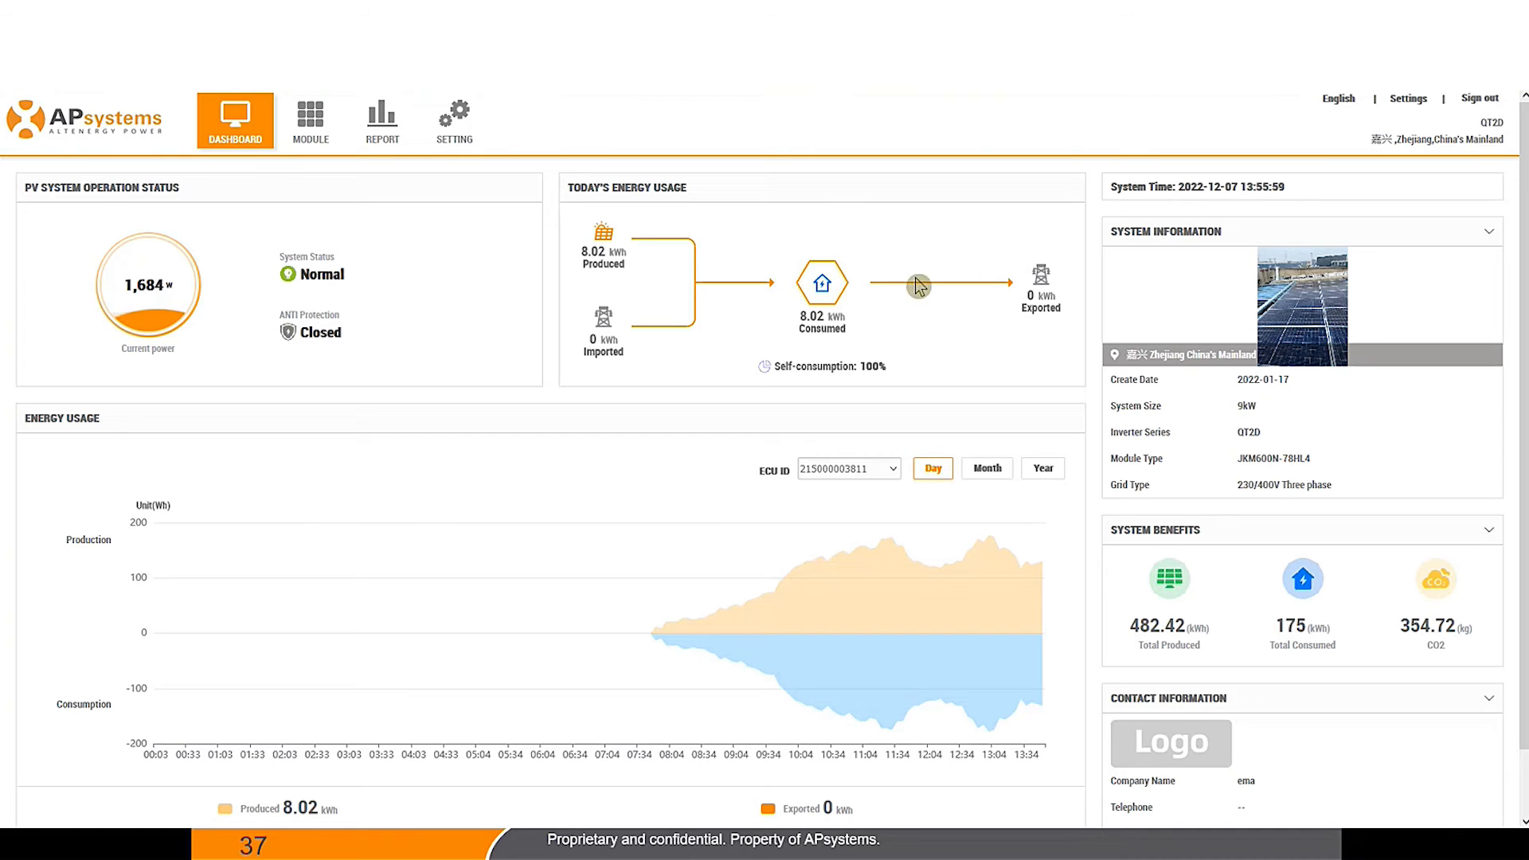
Step: View the enlarged system photo, then switch the Energy Usage chart to Month daily bars
click(1312, 309)
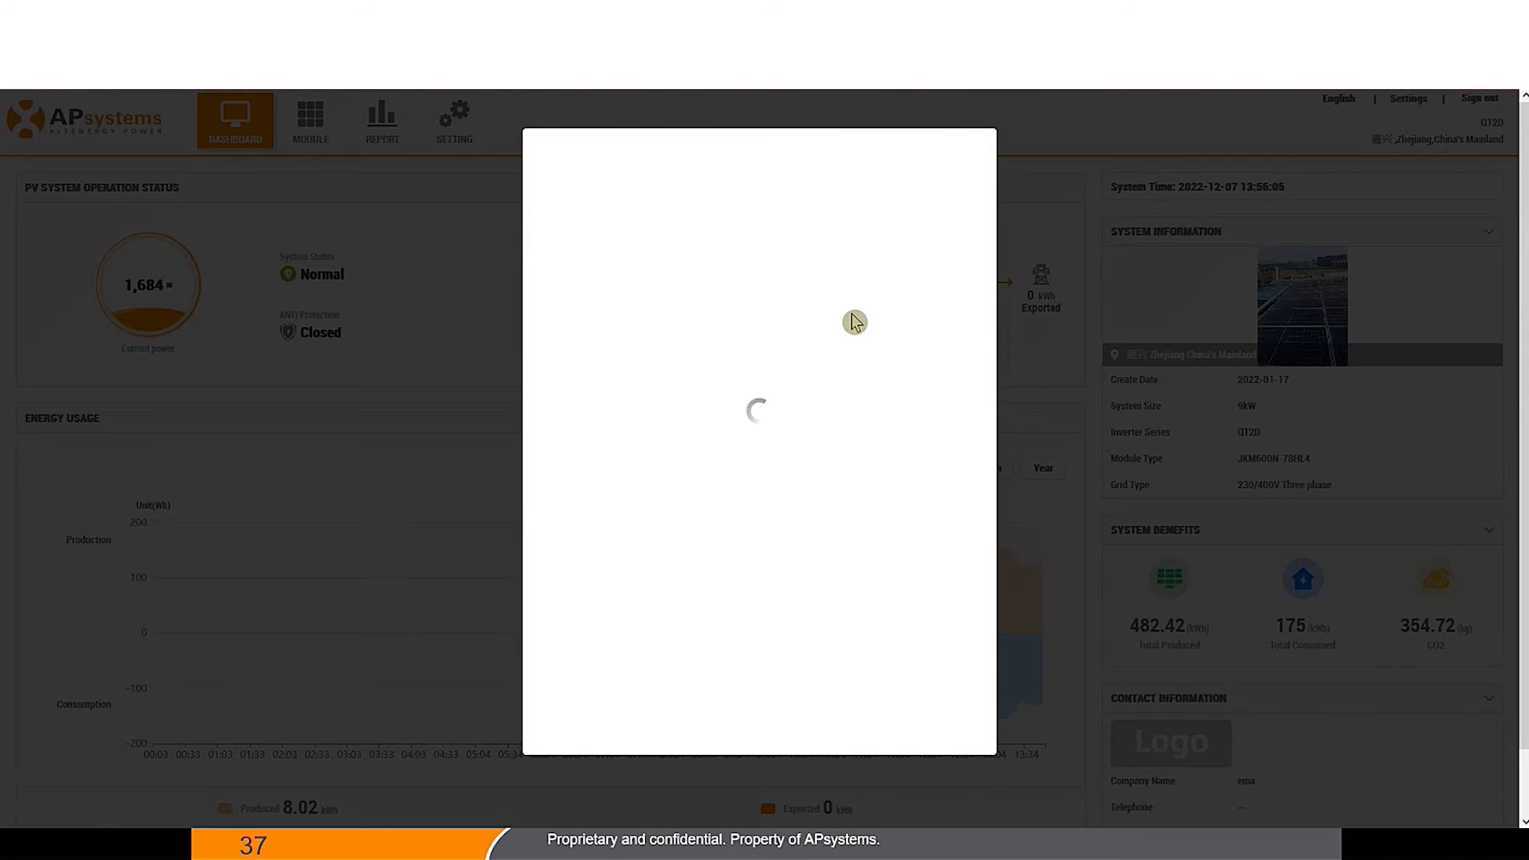
click(1107, 305)
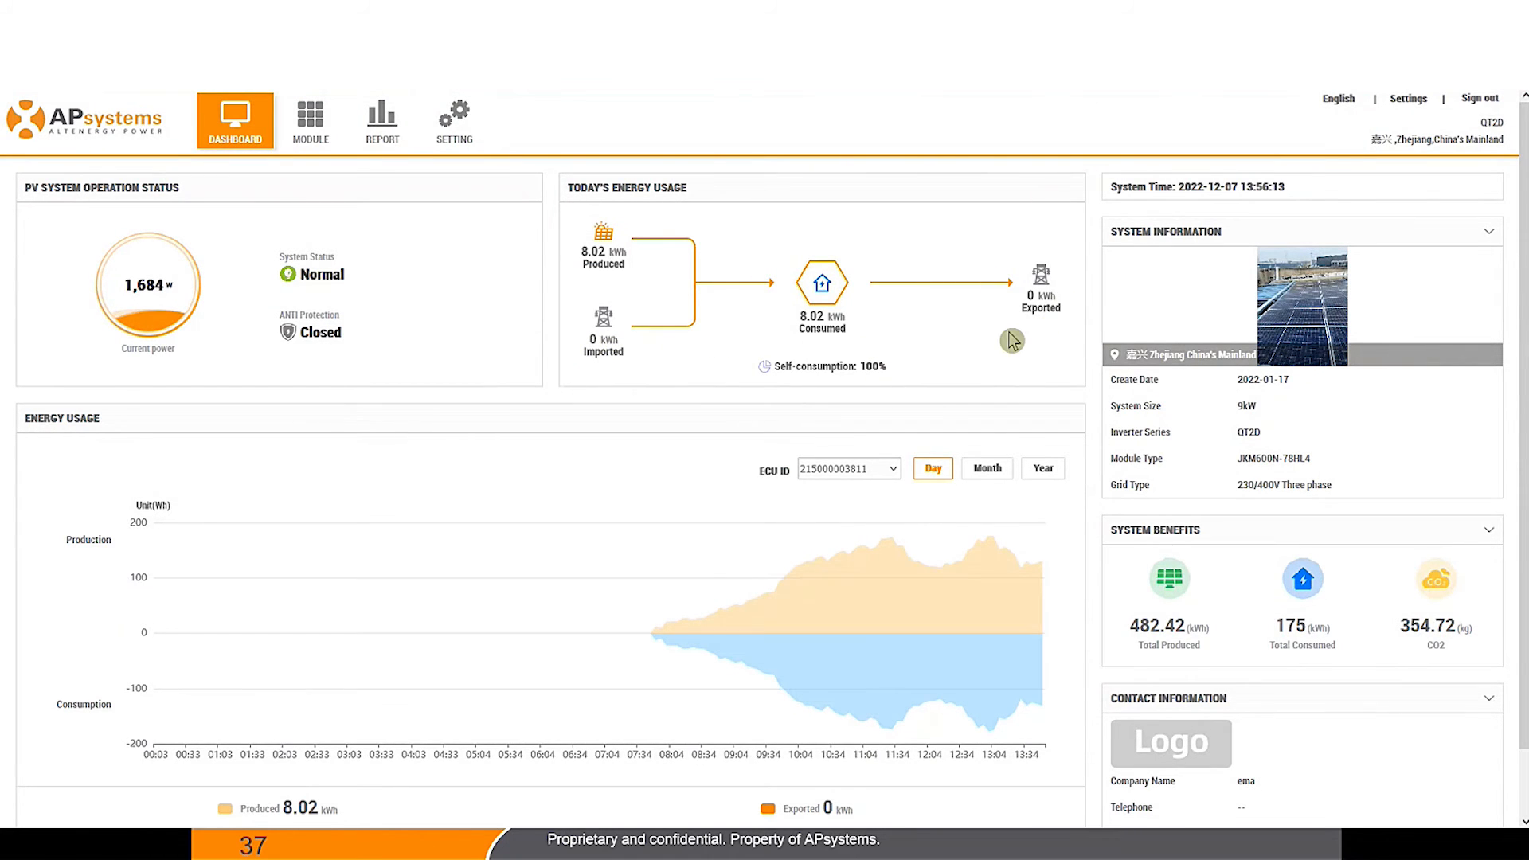
scroll(987, 412, down, 1)
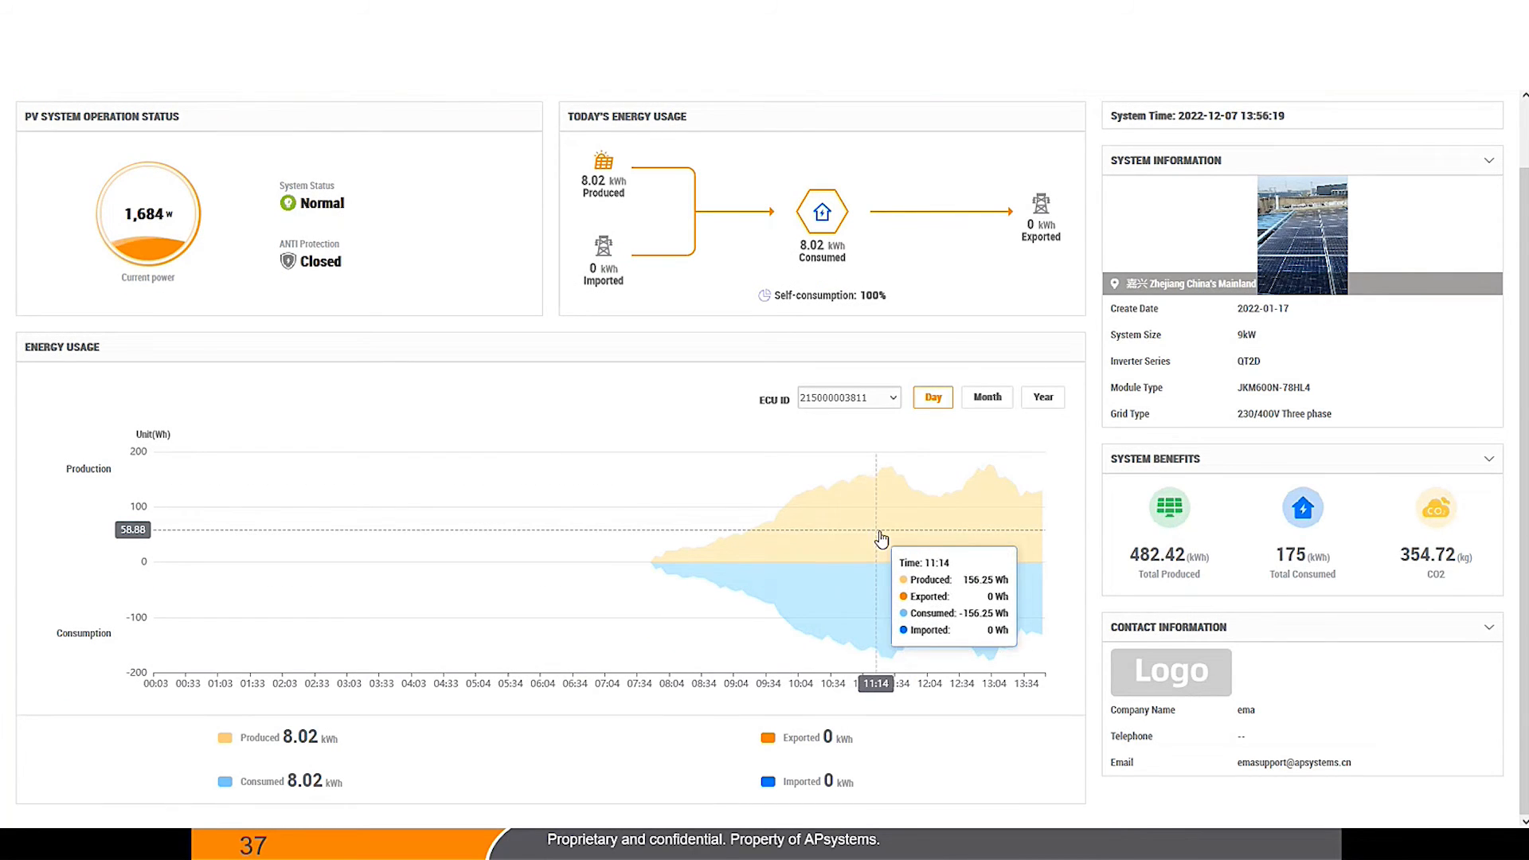
click(783, 341)
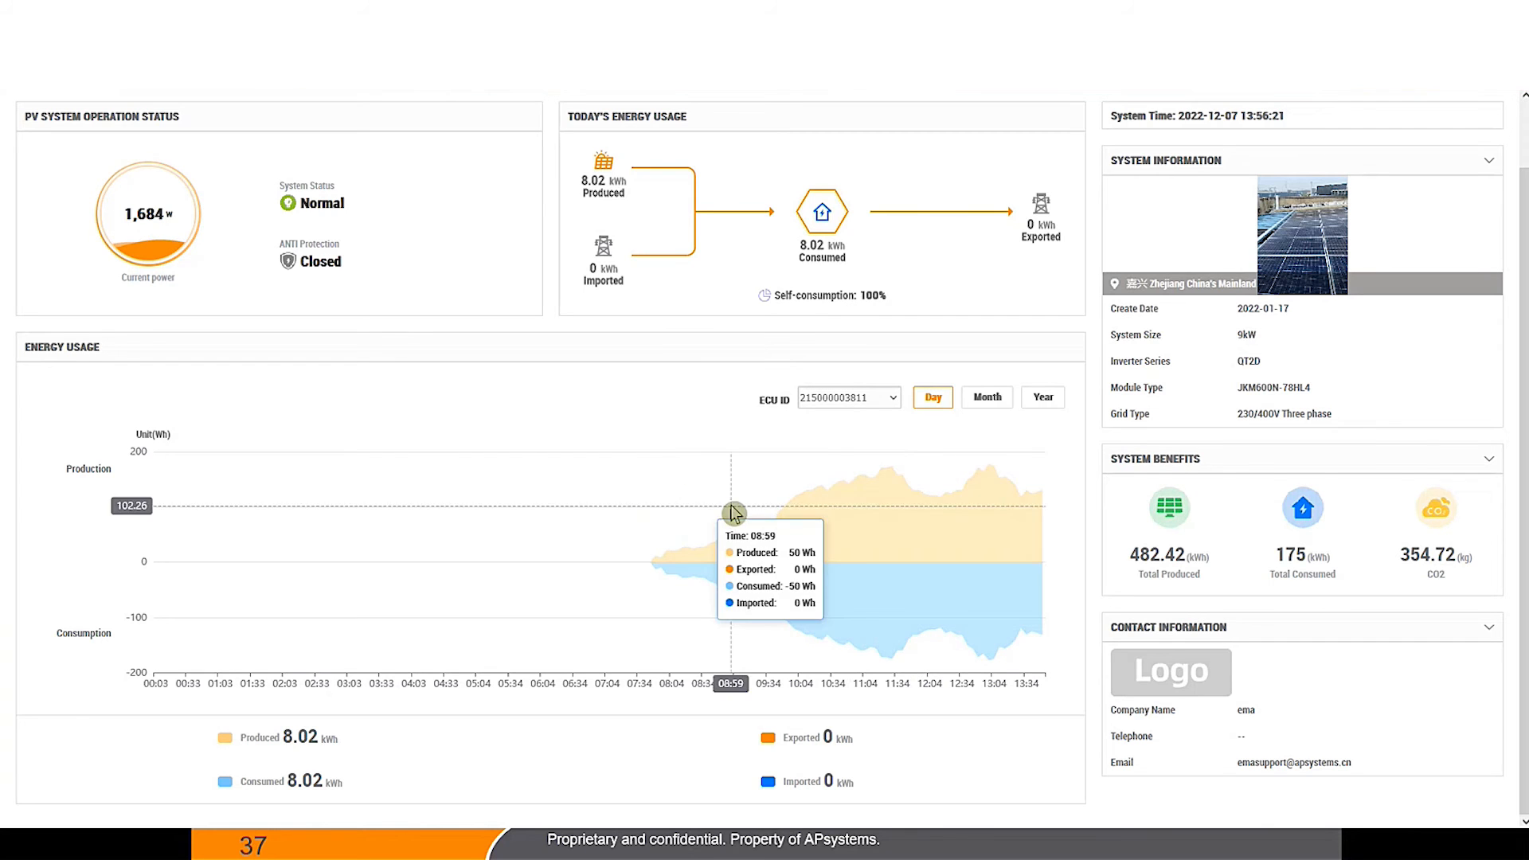
click(985, 398)
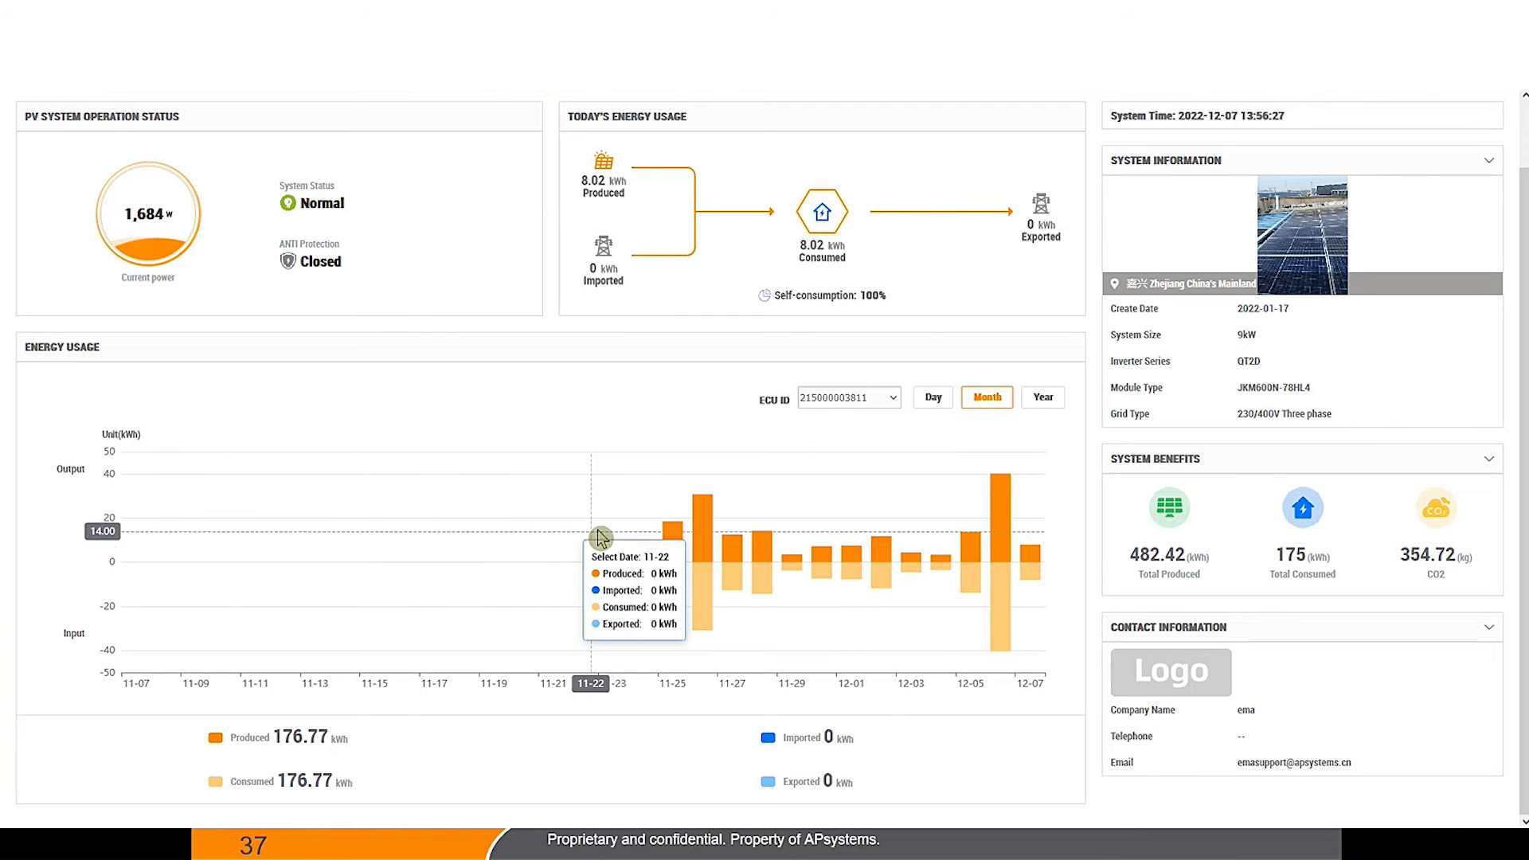
scroll(343, 414, up, 1)
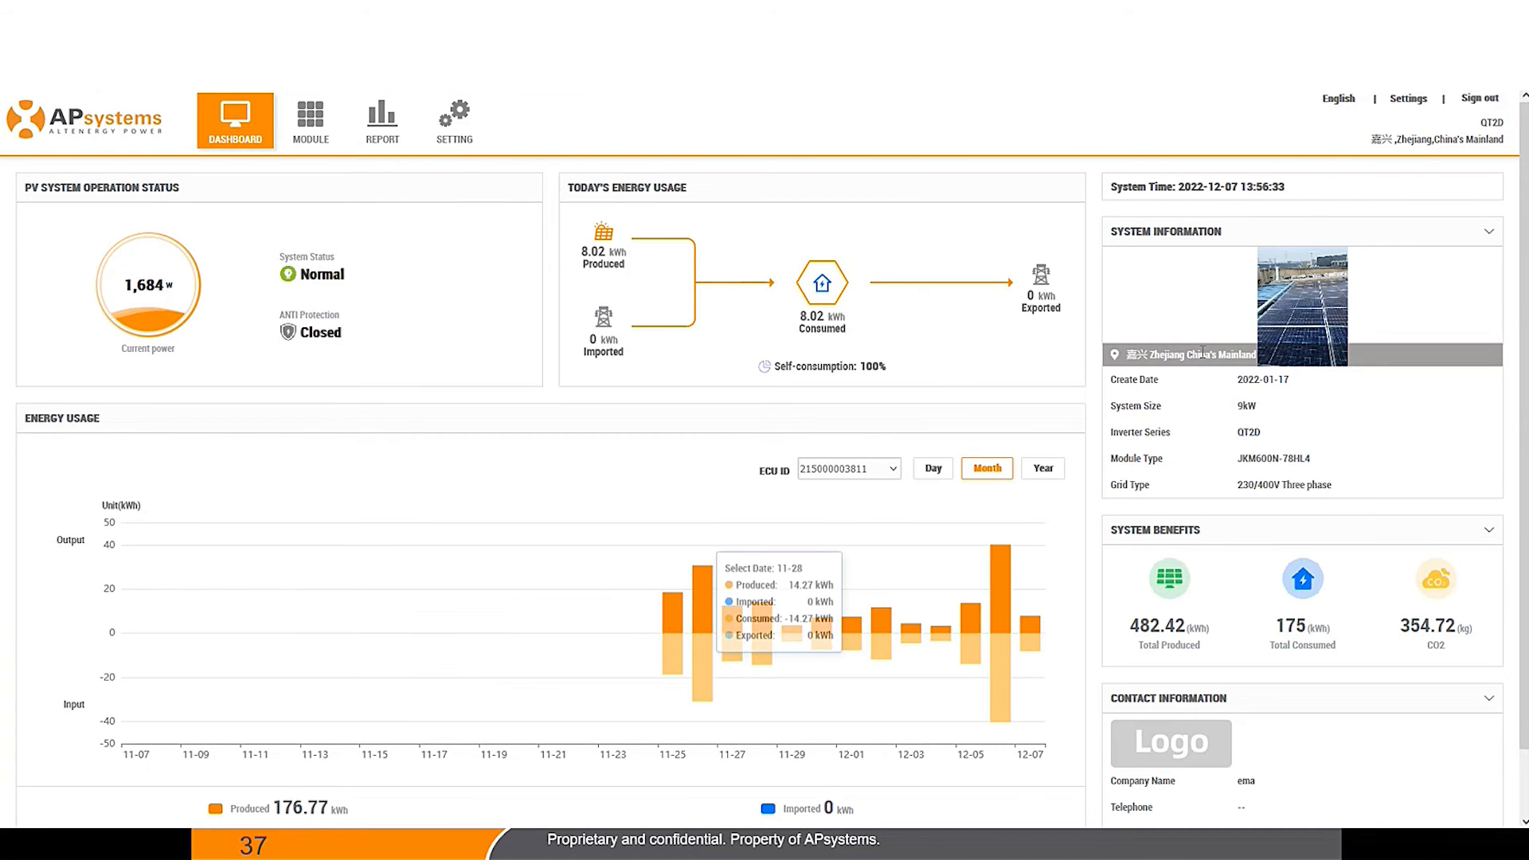
click(1353, 106)
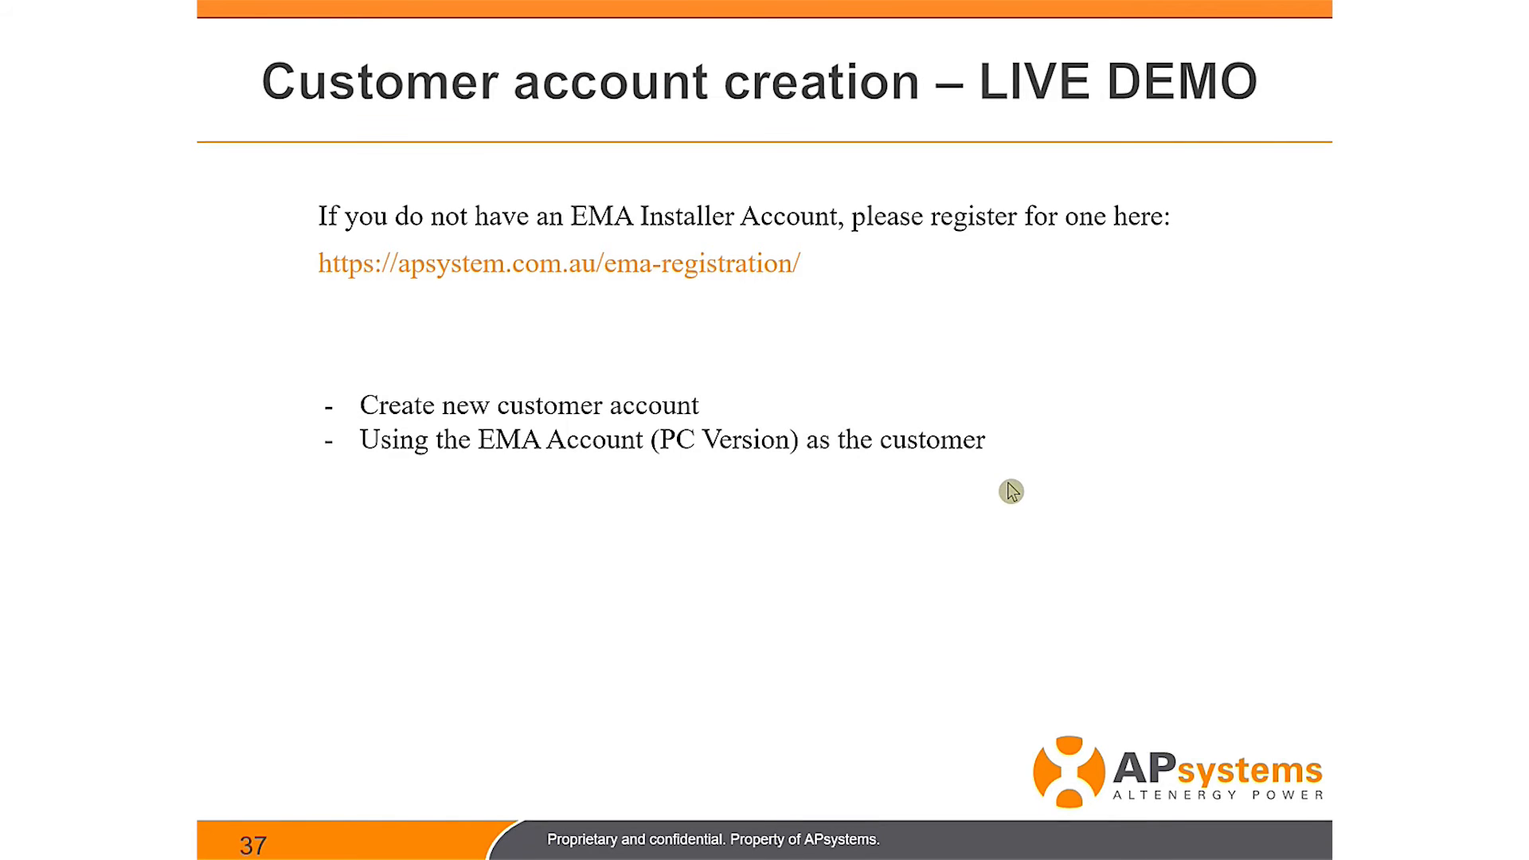
Step: Advance the slideshow from the live demo slide to the Agenda slide
click(936, 453)
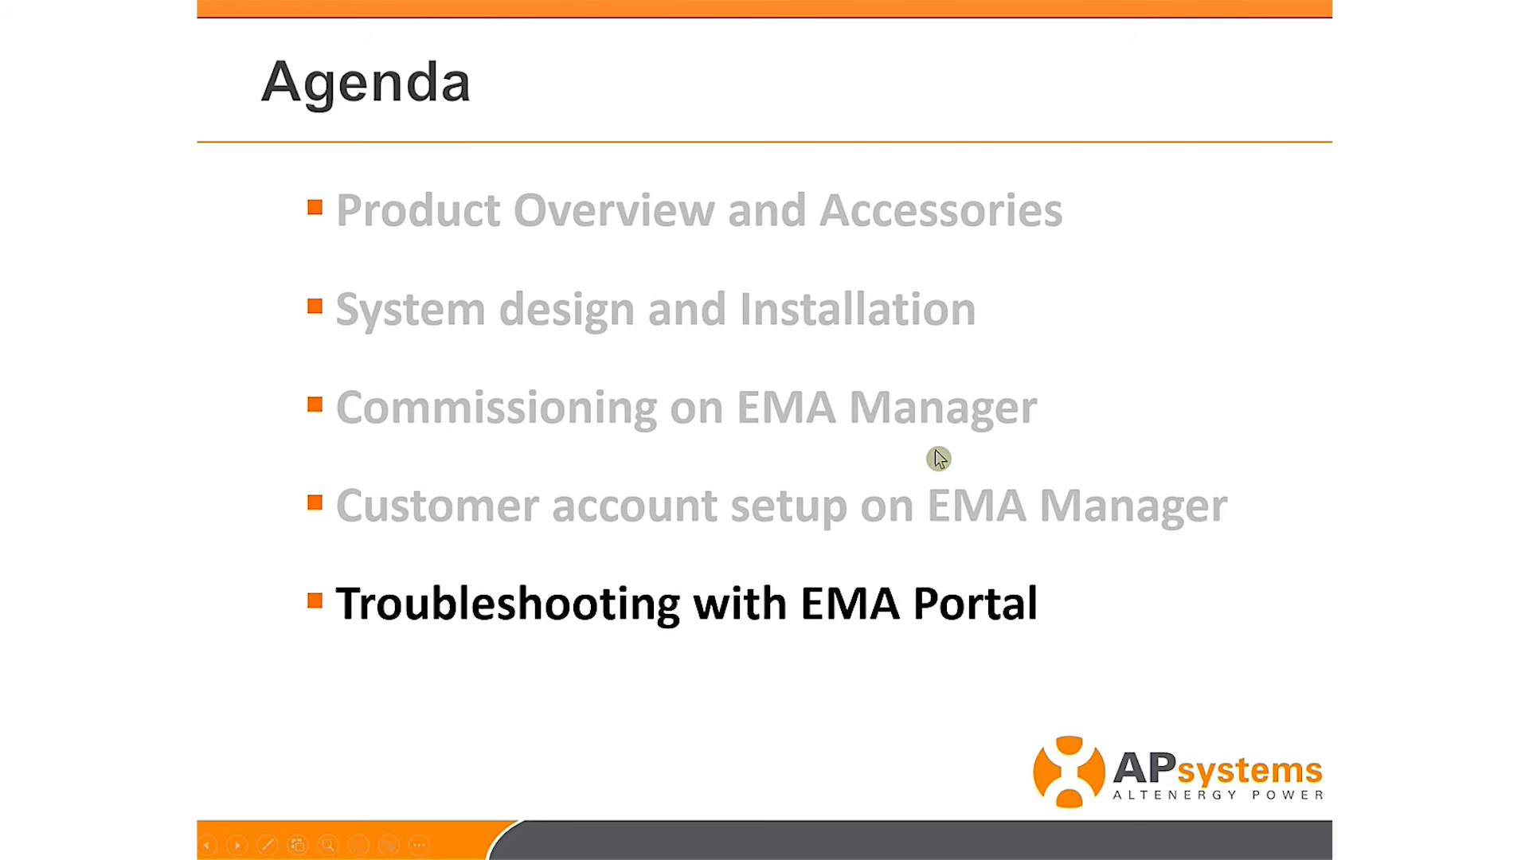
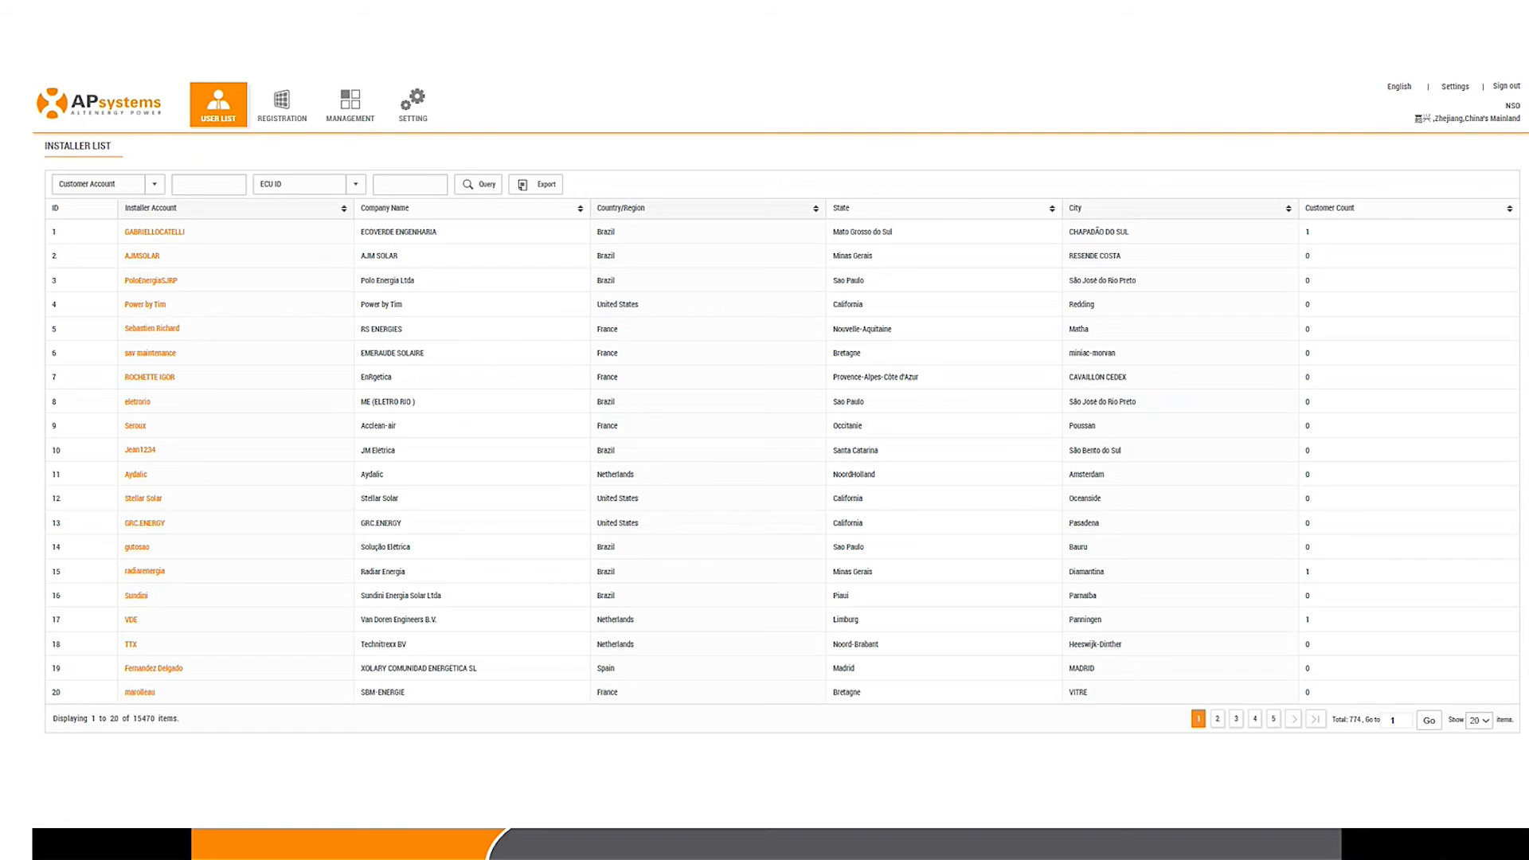
click(391, 184)
click(403, 226)
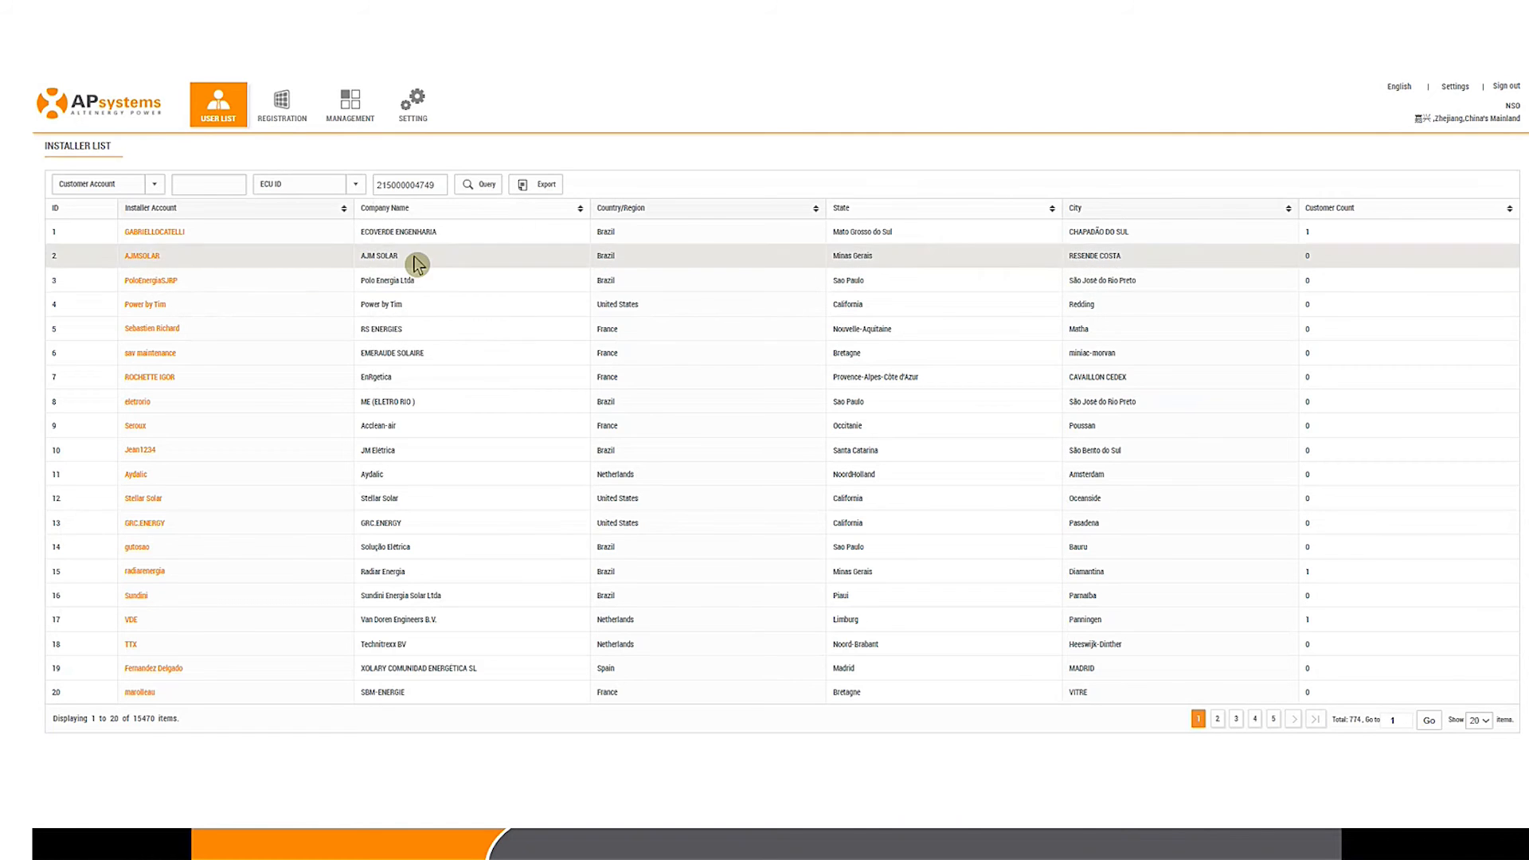
key(Return)
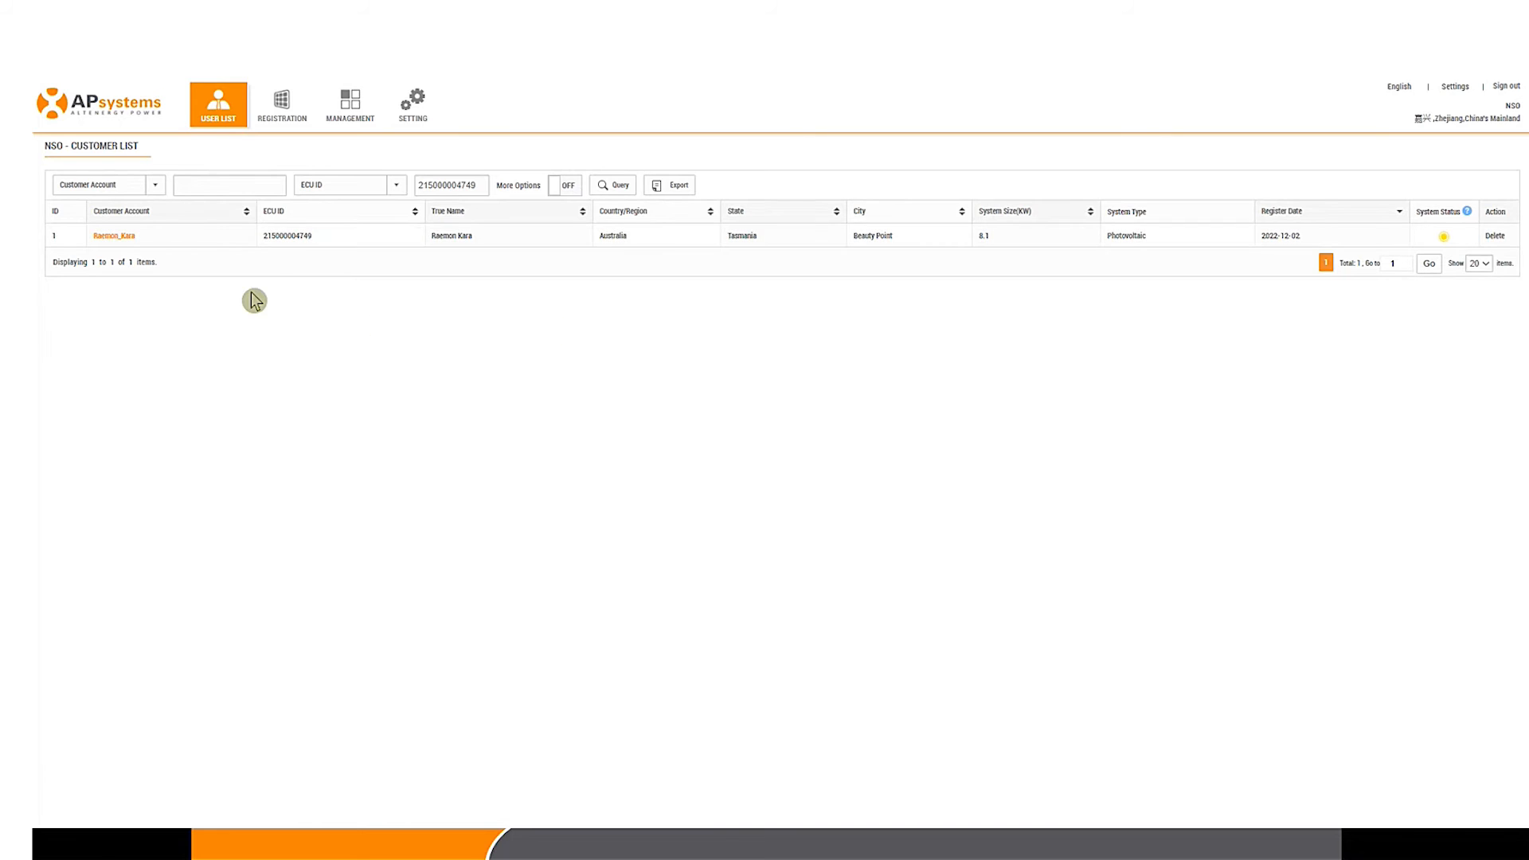
click(111, 237)
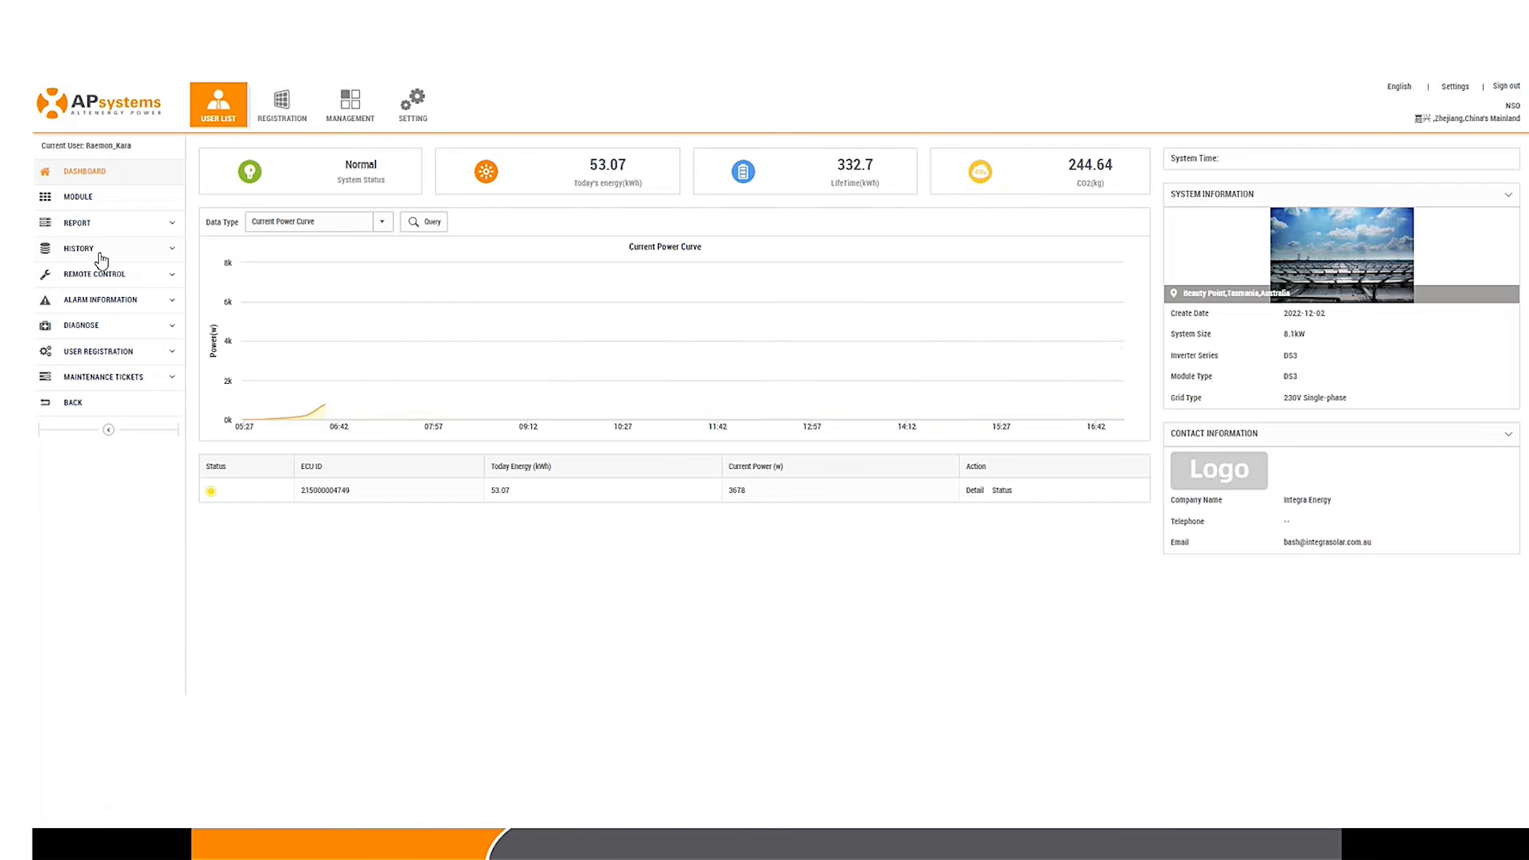
Step: Open the customer's module layout and rewind its timeline to about 08:22
click(86, 201)
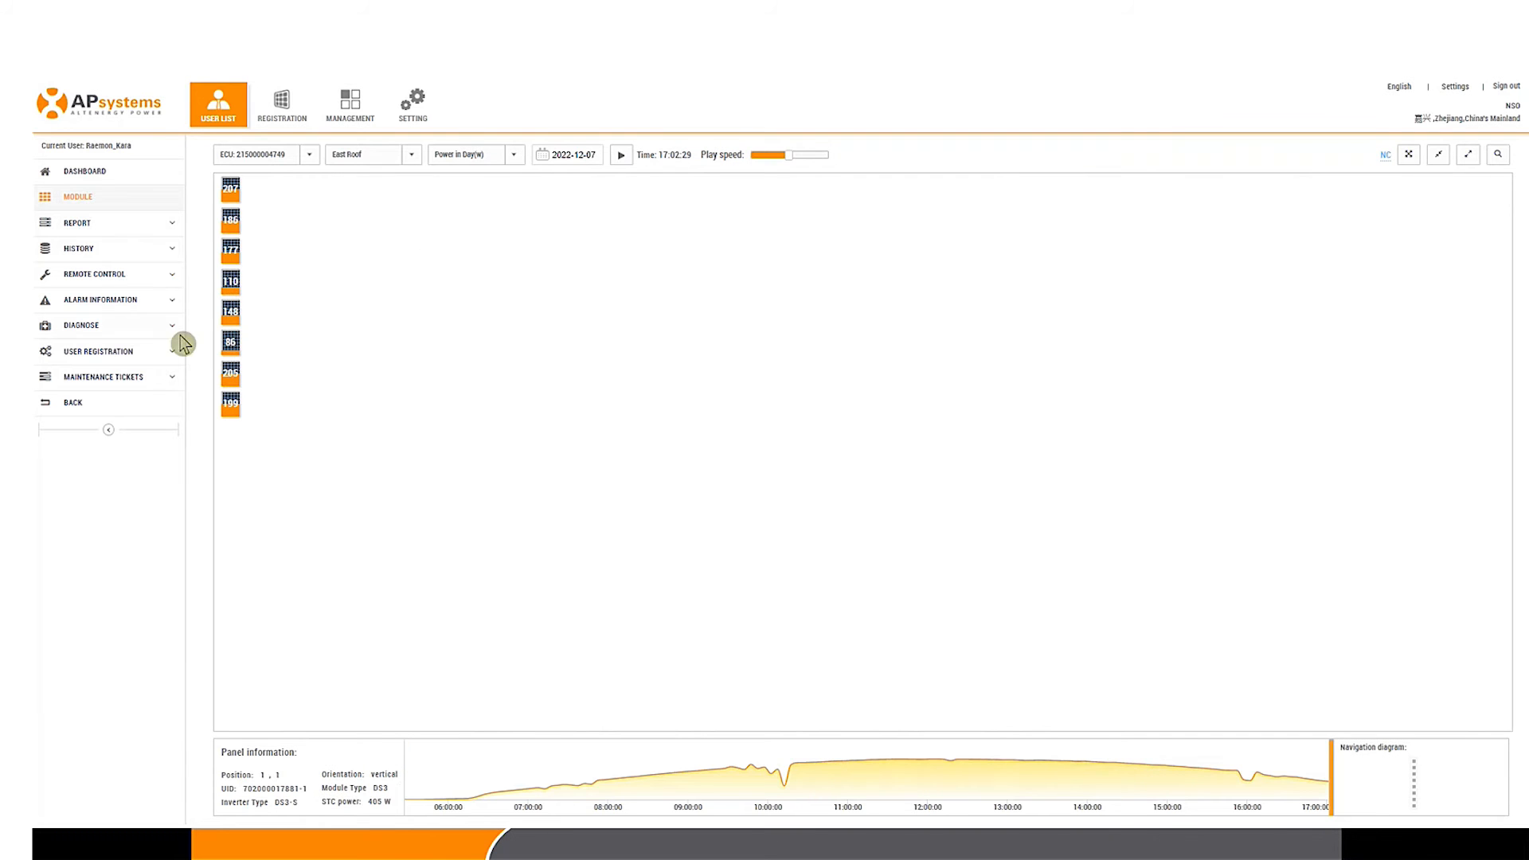
click(1044, 773)
click(1198, 768)
drag(1198, 768, 637, 657)
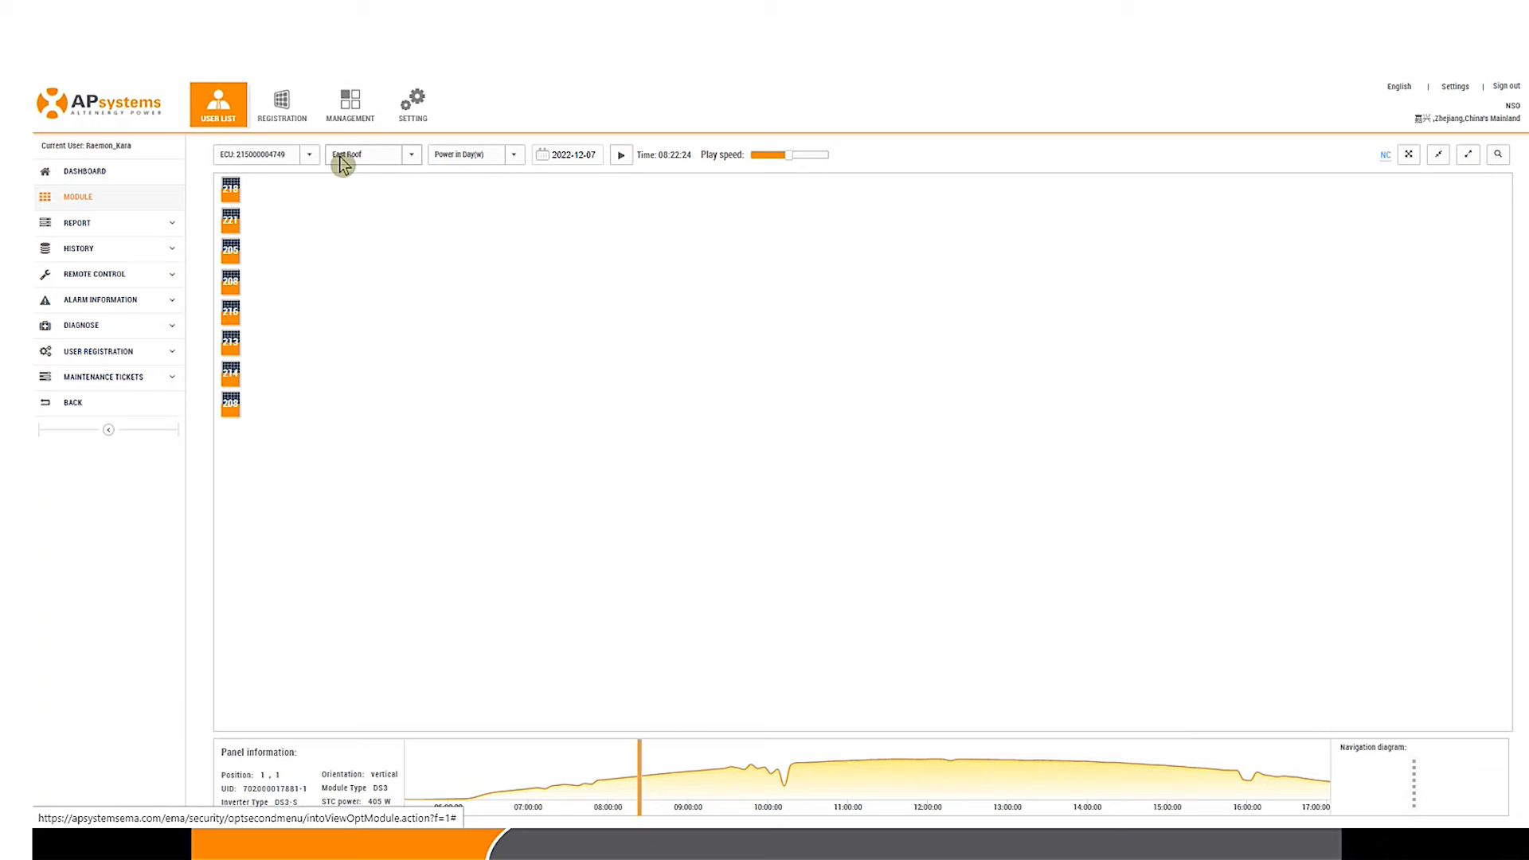
Step: Show the North Roof array at 14:42 and open Detail for the dead panel 018888
click(409, 157)
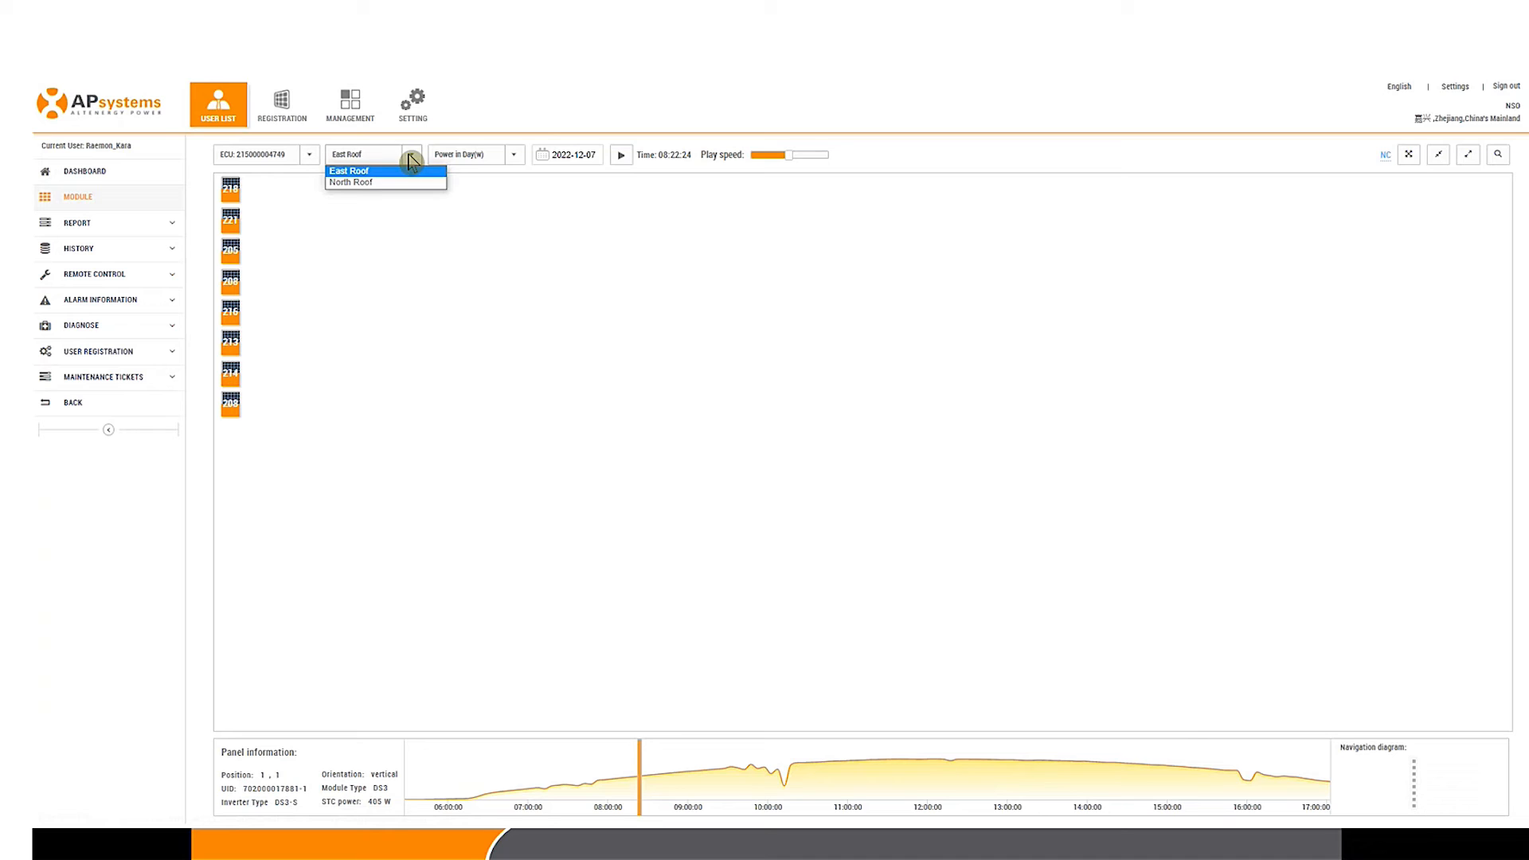
click(363, 185)
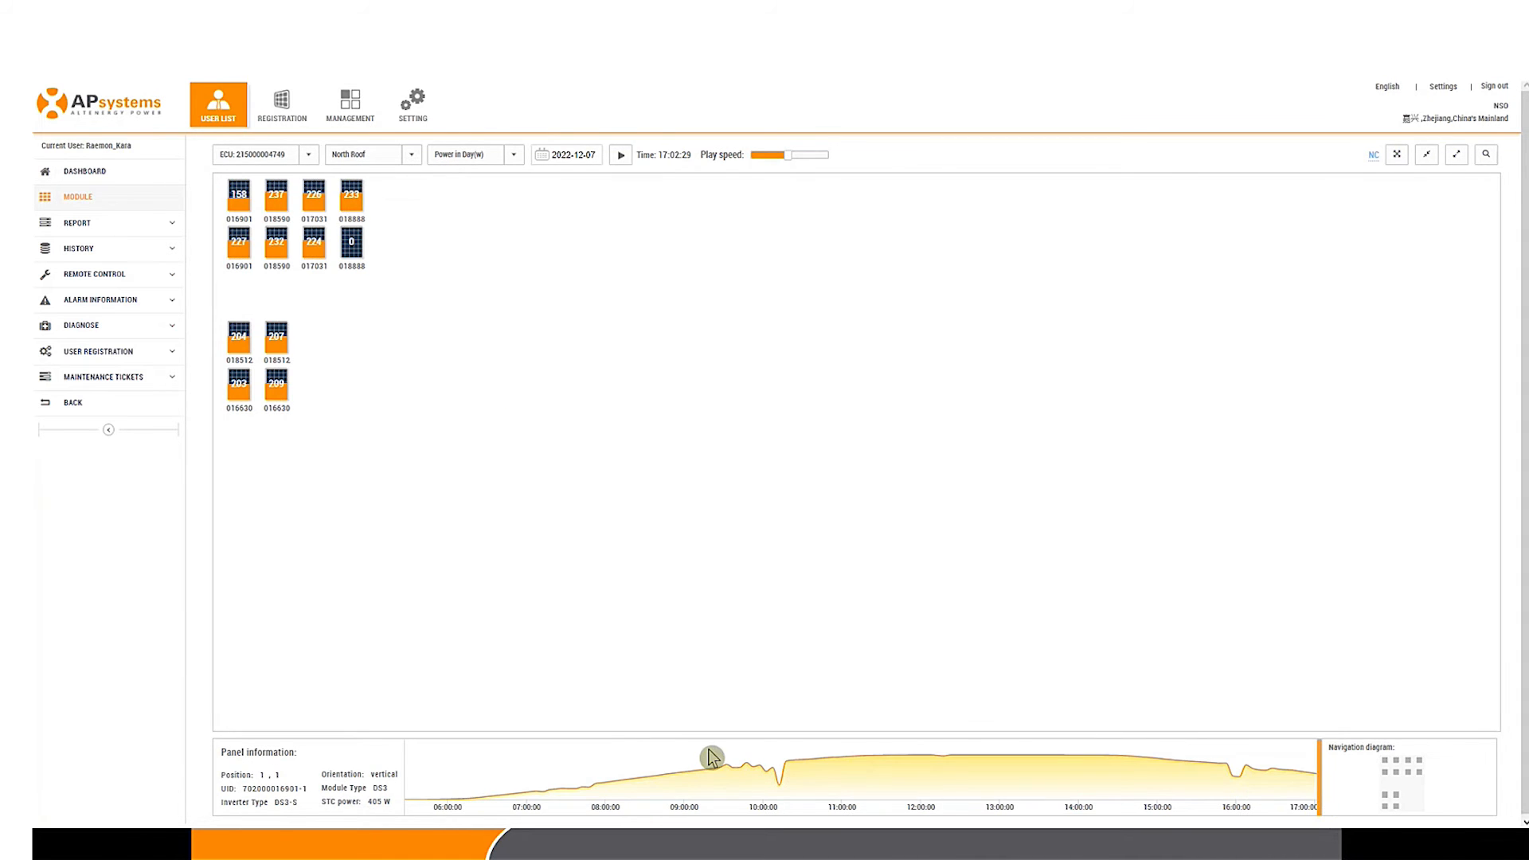
drag(711, 757, 1024, 697)
drag(994, 769, 1135, 779)
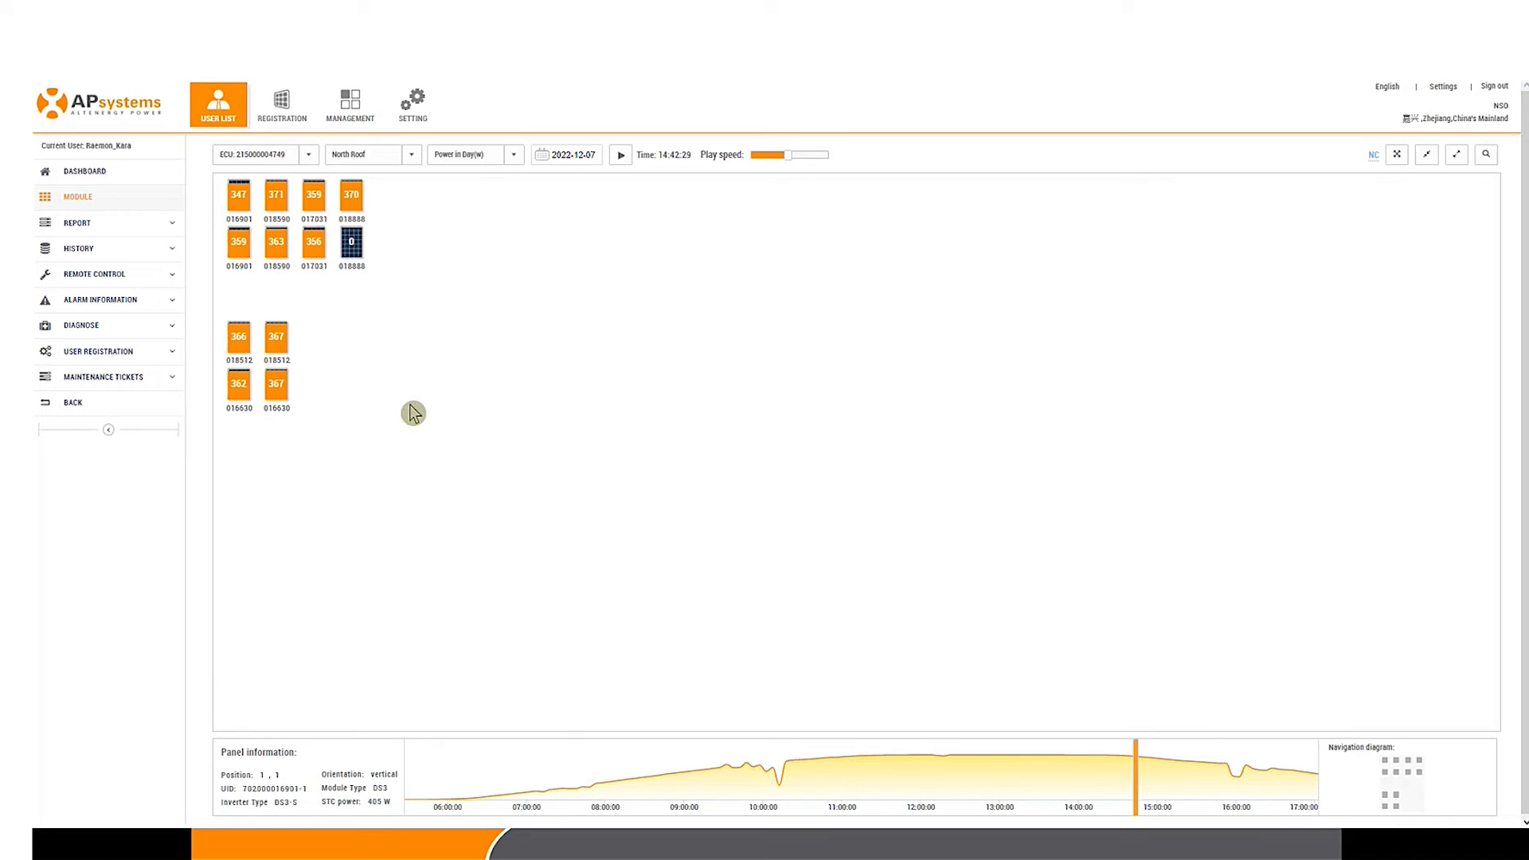
click(356, 252)
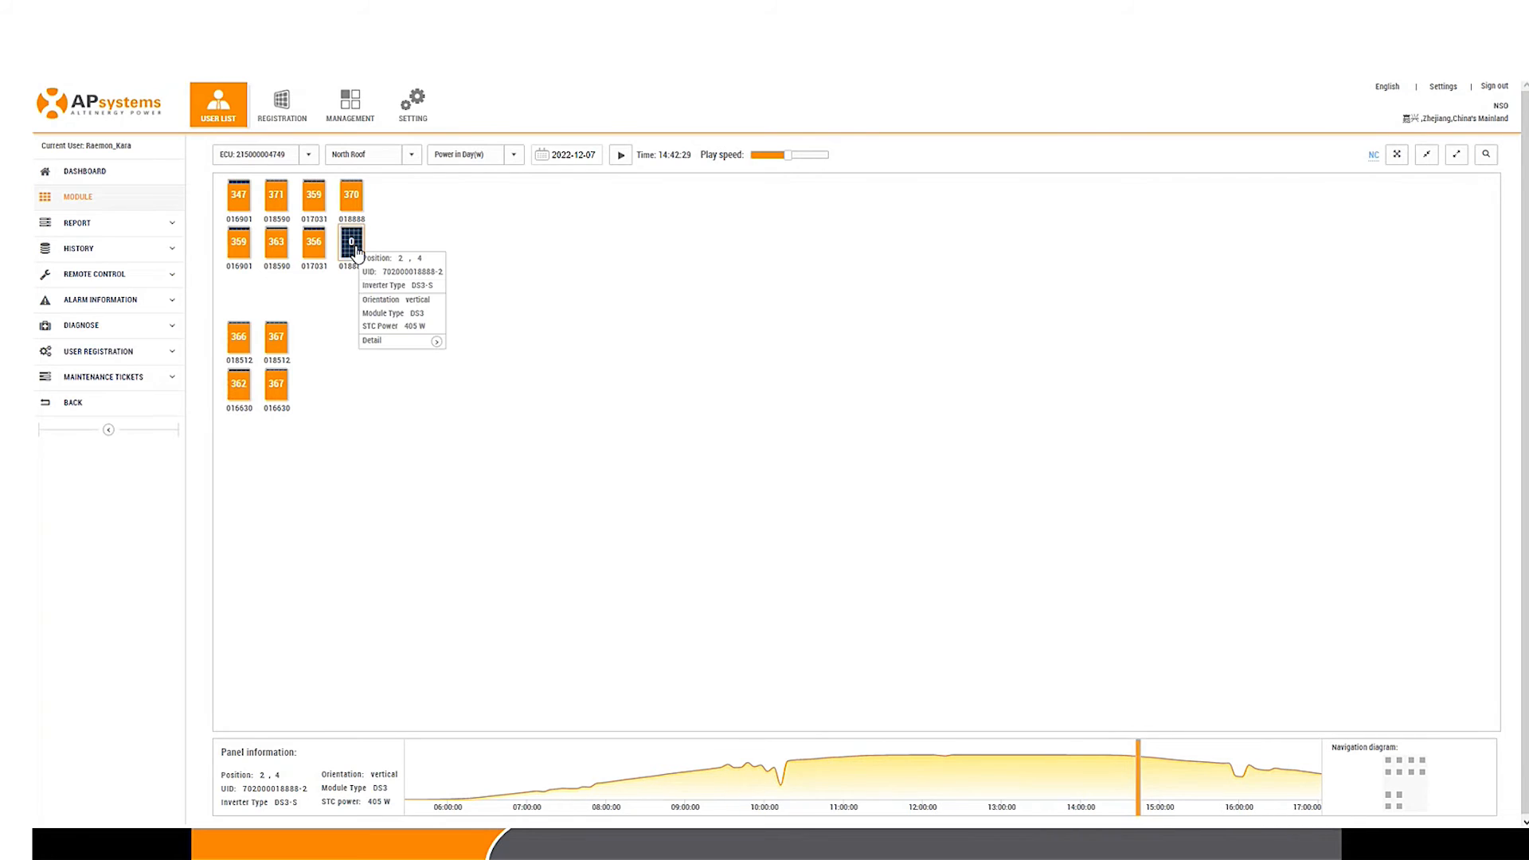
click(440, 349)
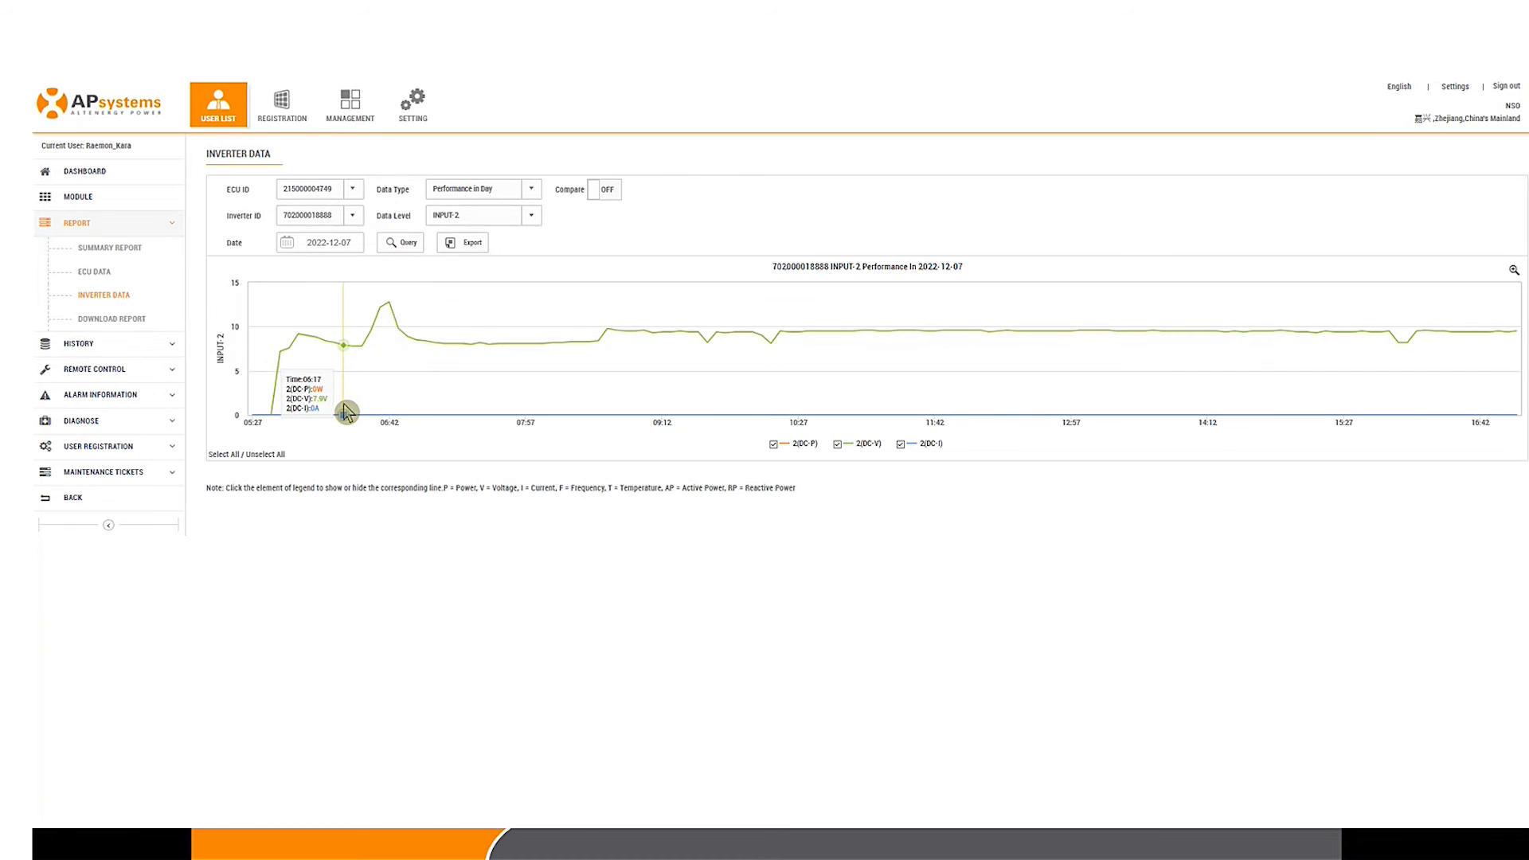
Step: Set Data Level to ALL, clear all series, and plot inputs 1 and 2 DC voltage
click(529, 217)
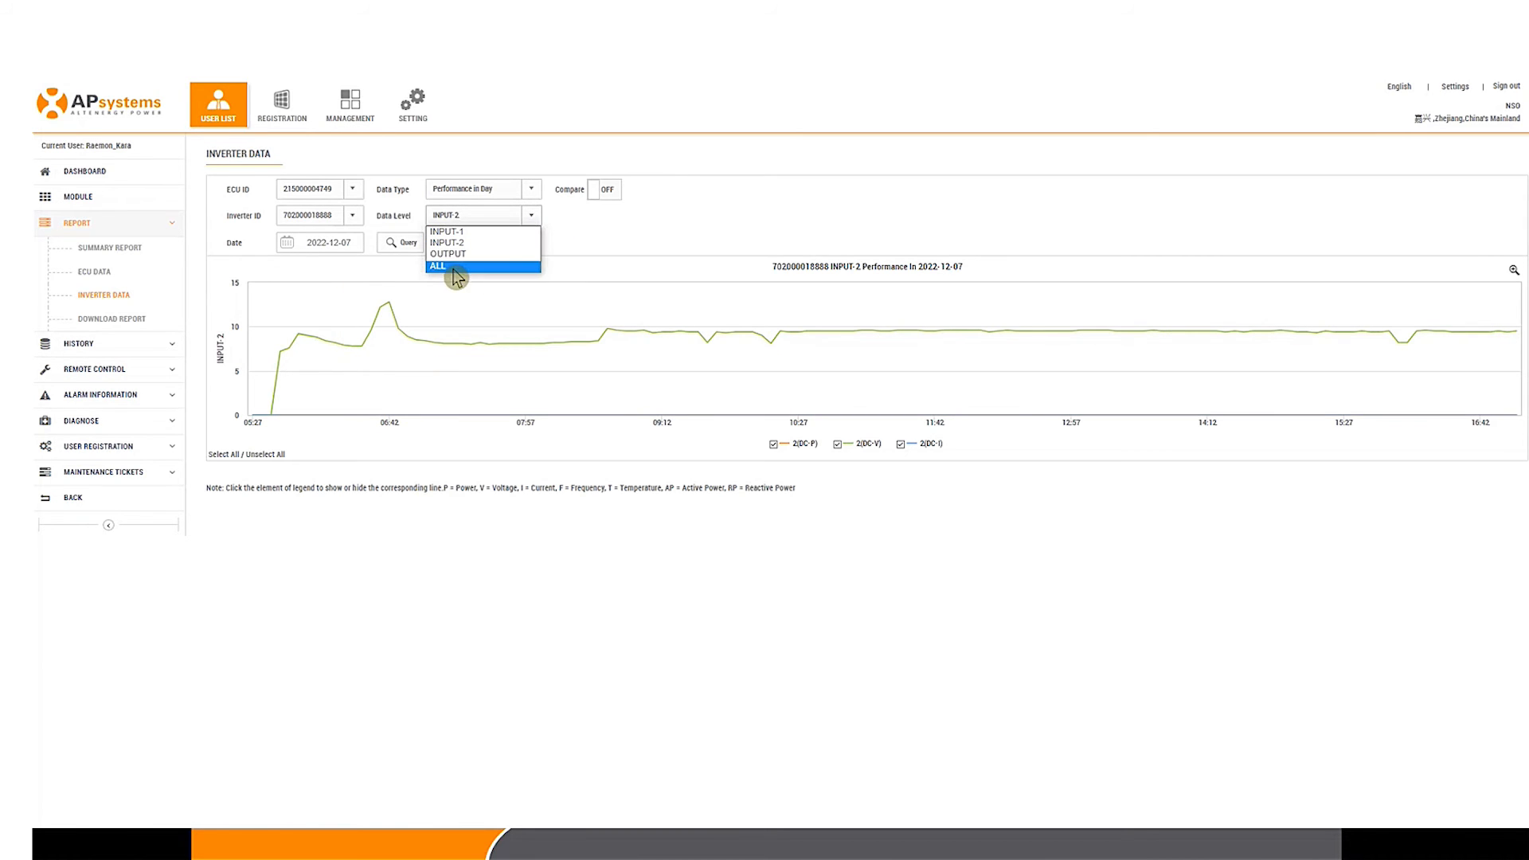
click(456, 270)
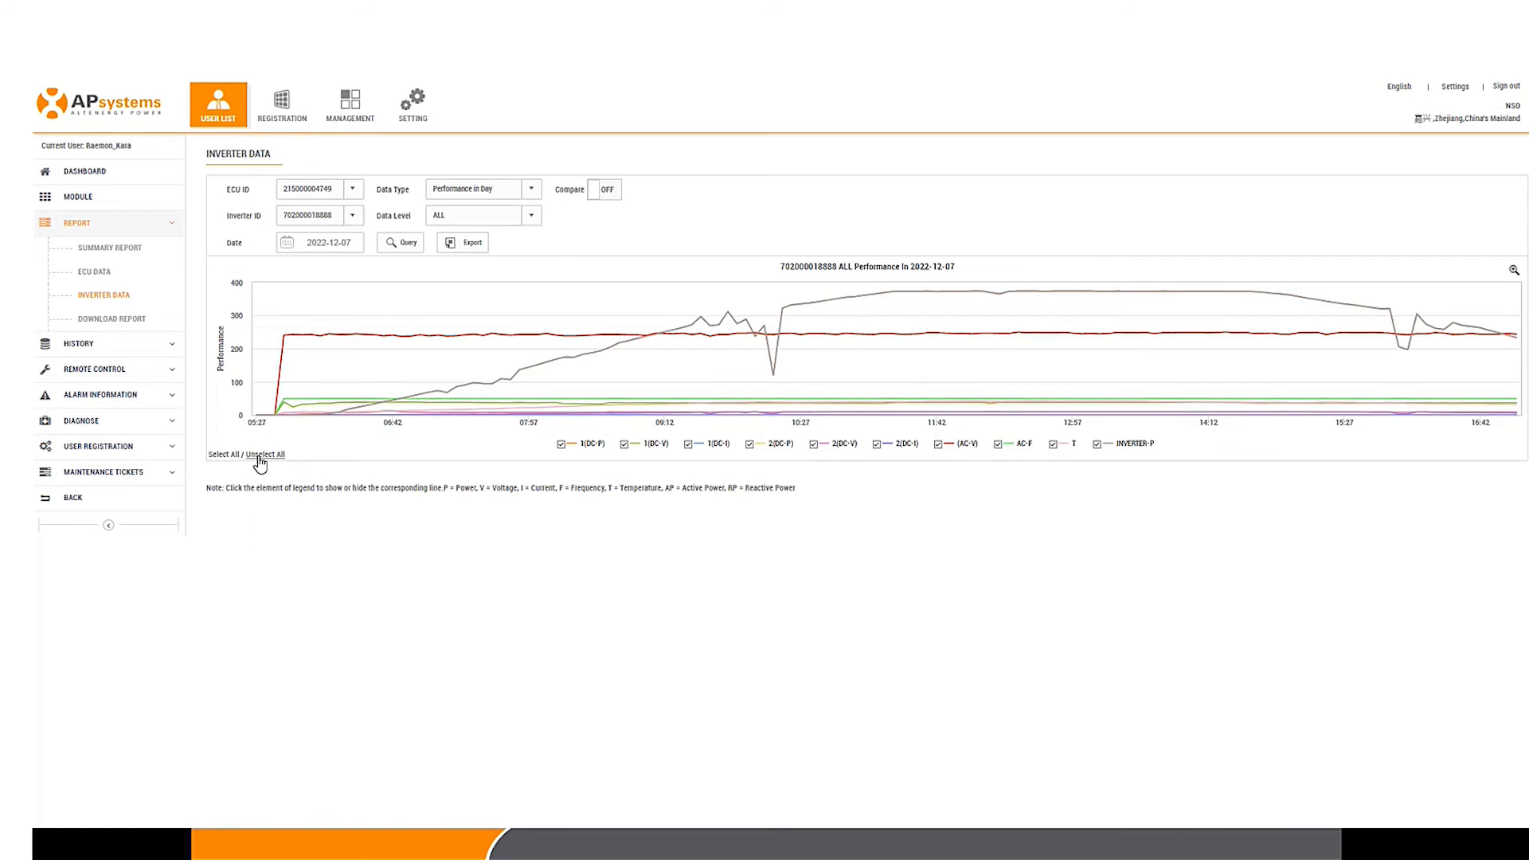
click(261, 455)
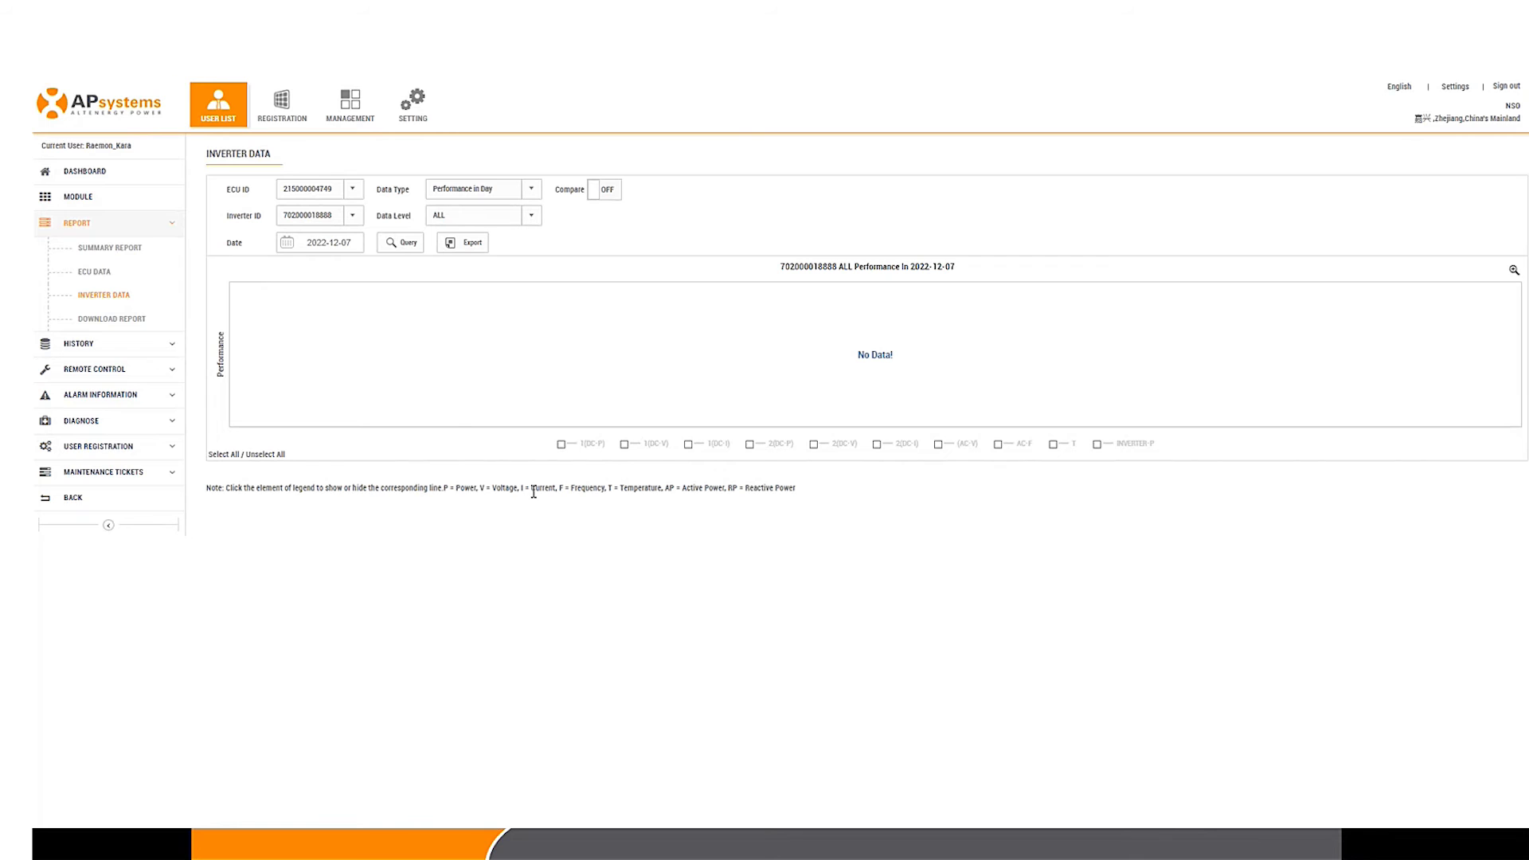
click(626, 445)
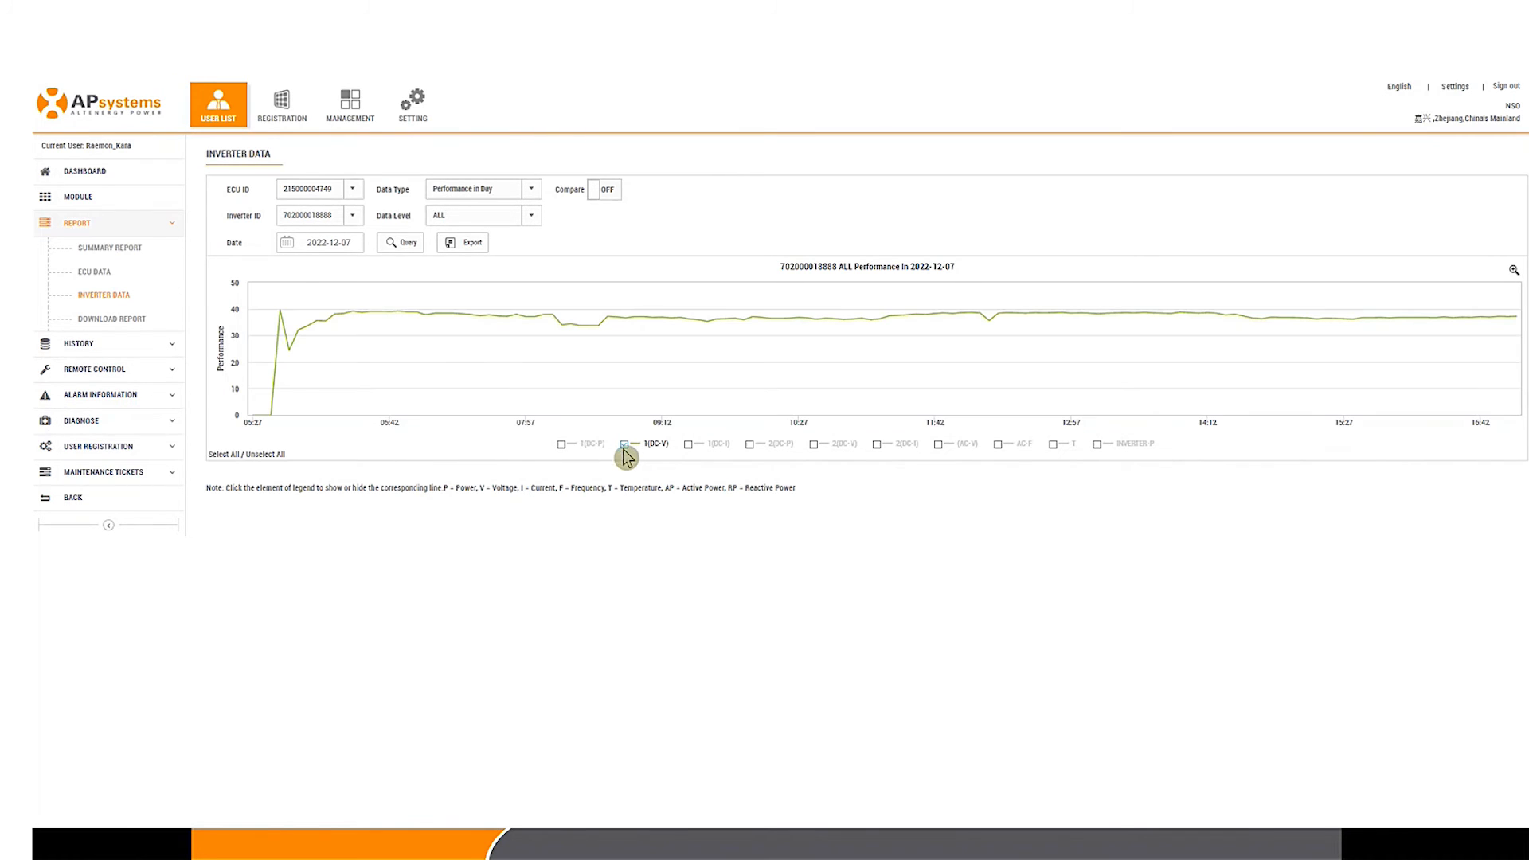
click(814, 444)
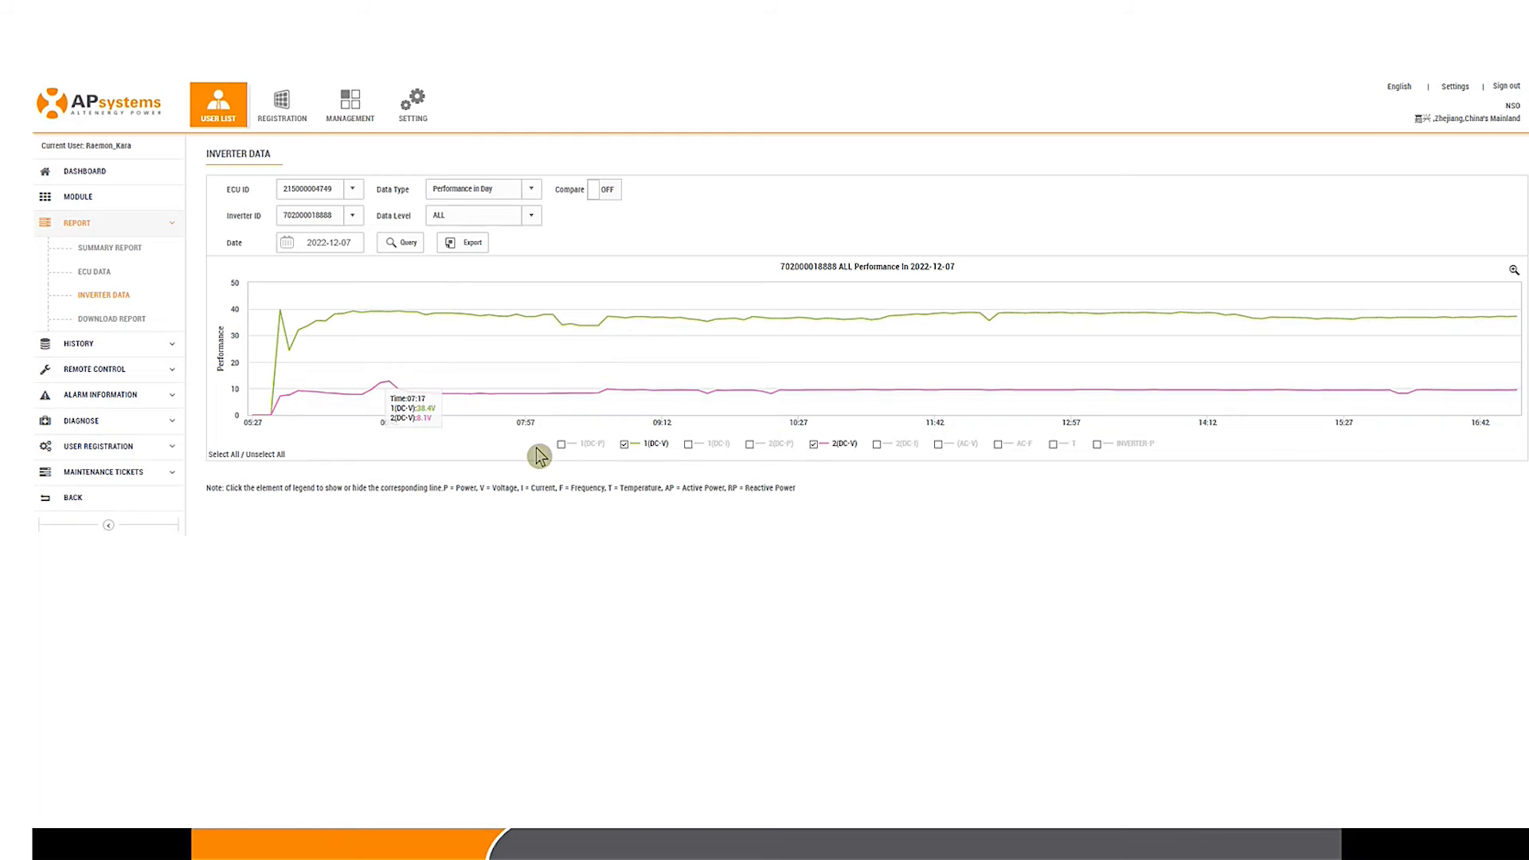
Step: Briefly add and remove the DC power lines for inputs 1 and 2
click(563, 445)
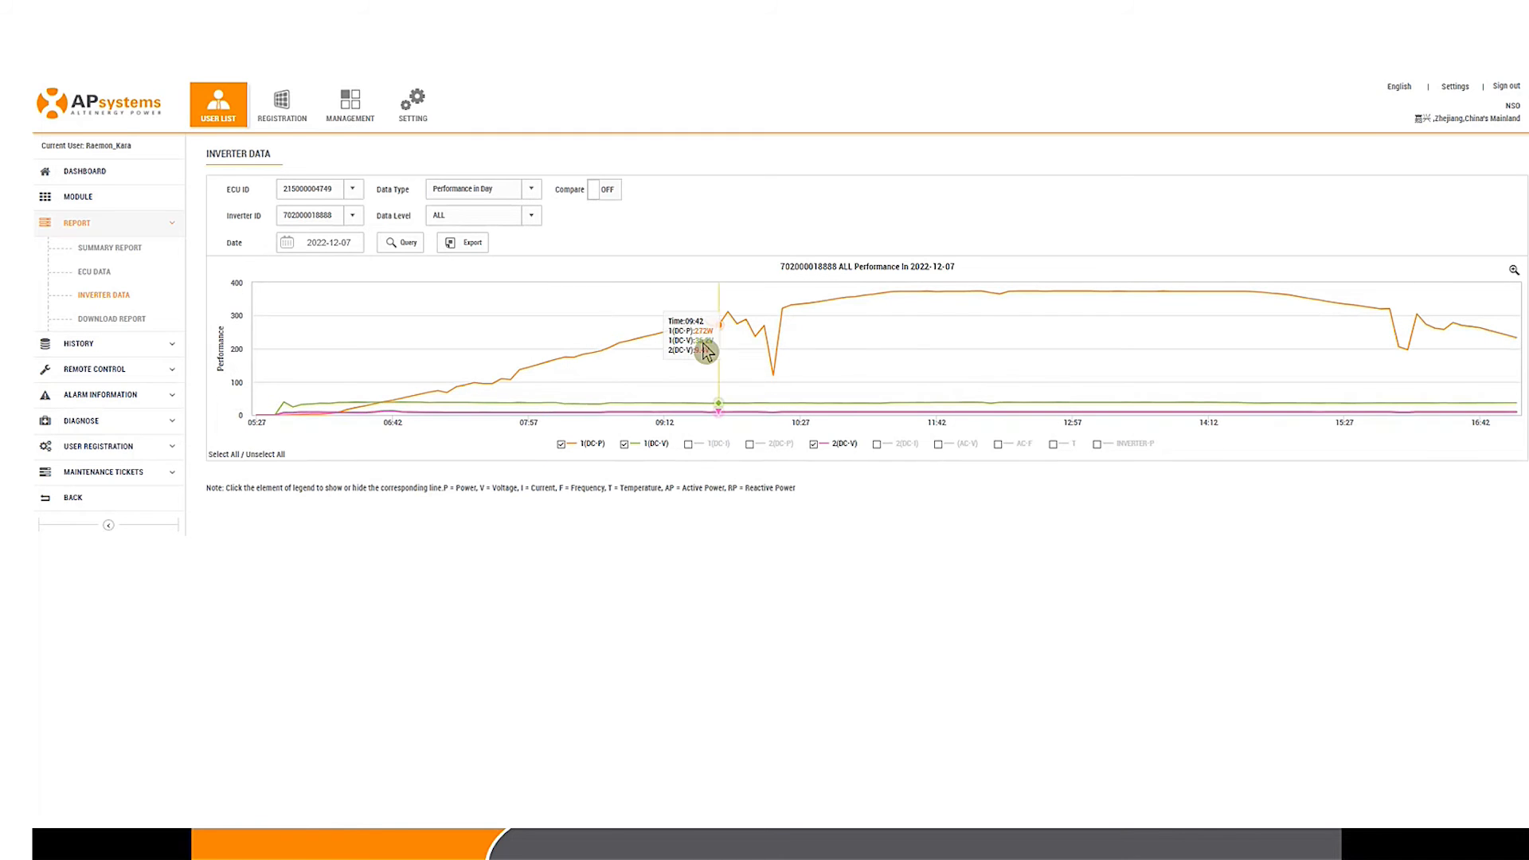
click(562, 445)
click(752, 446)
click(749, 445)
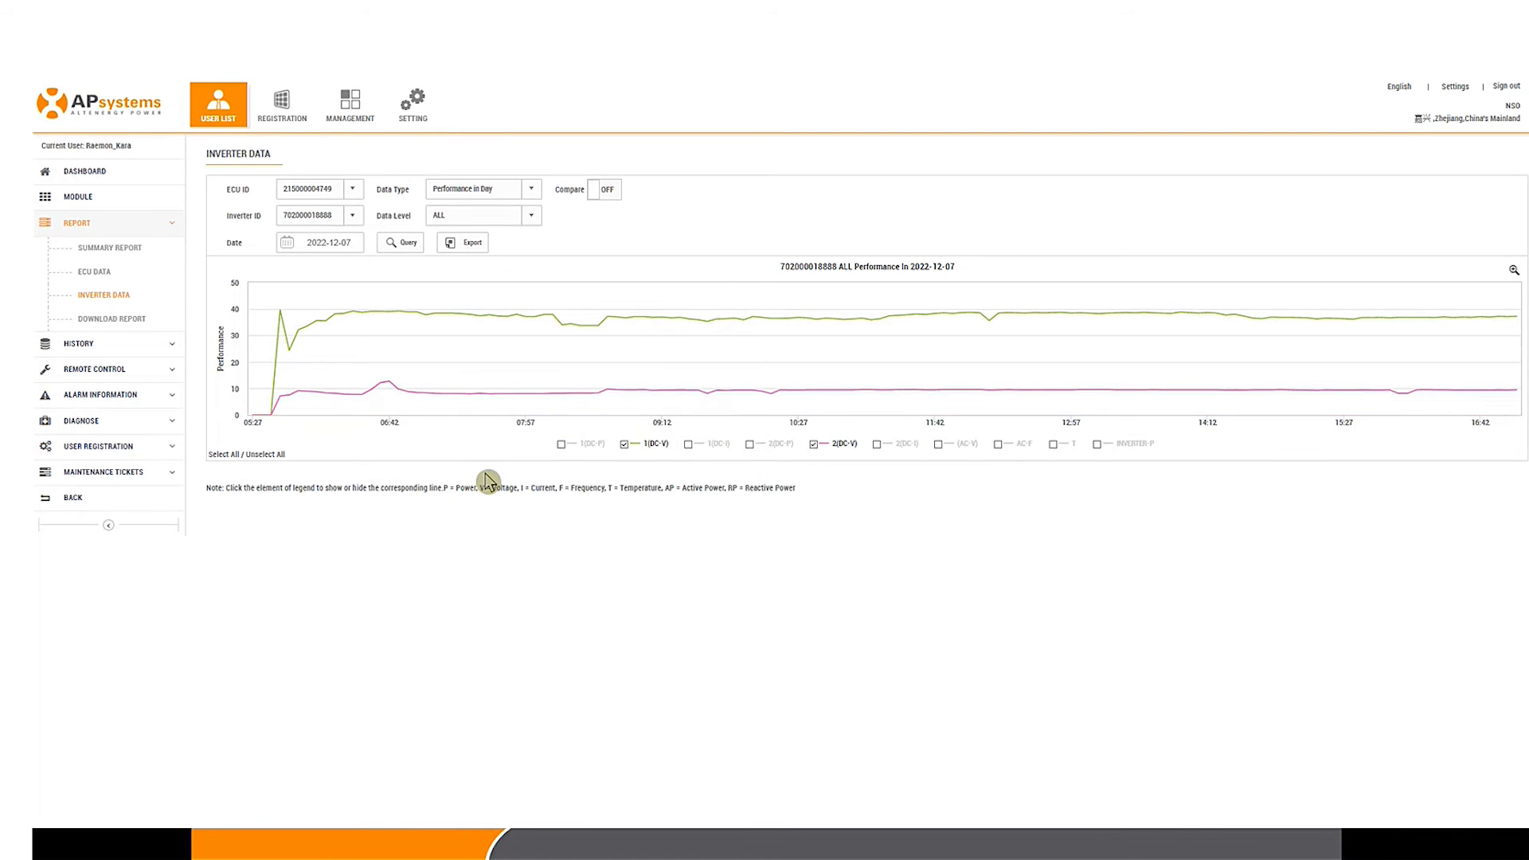
mouse_move(341, 407)
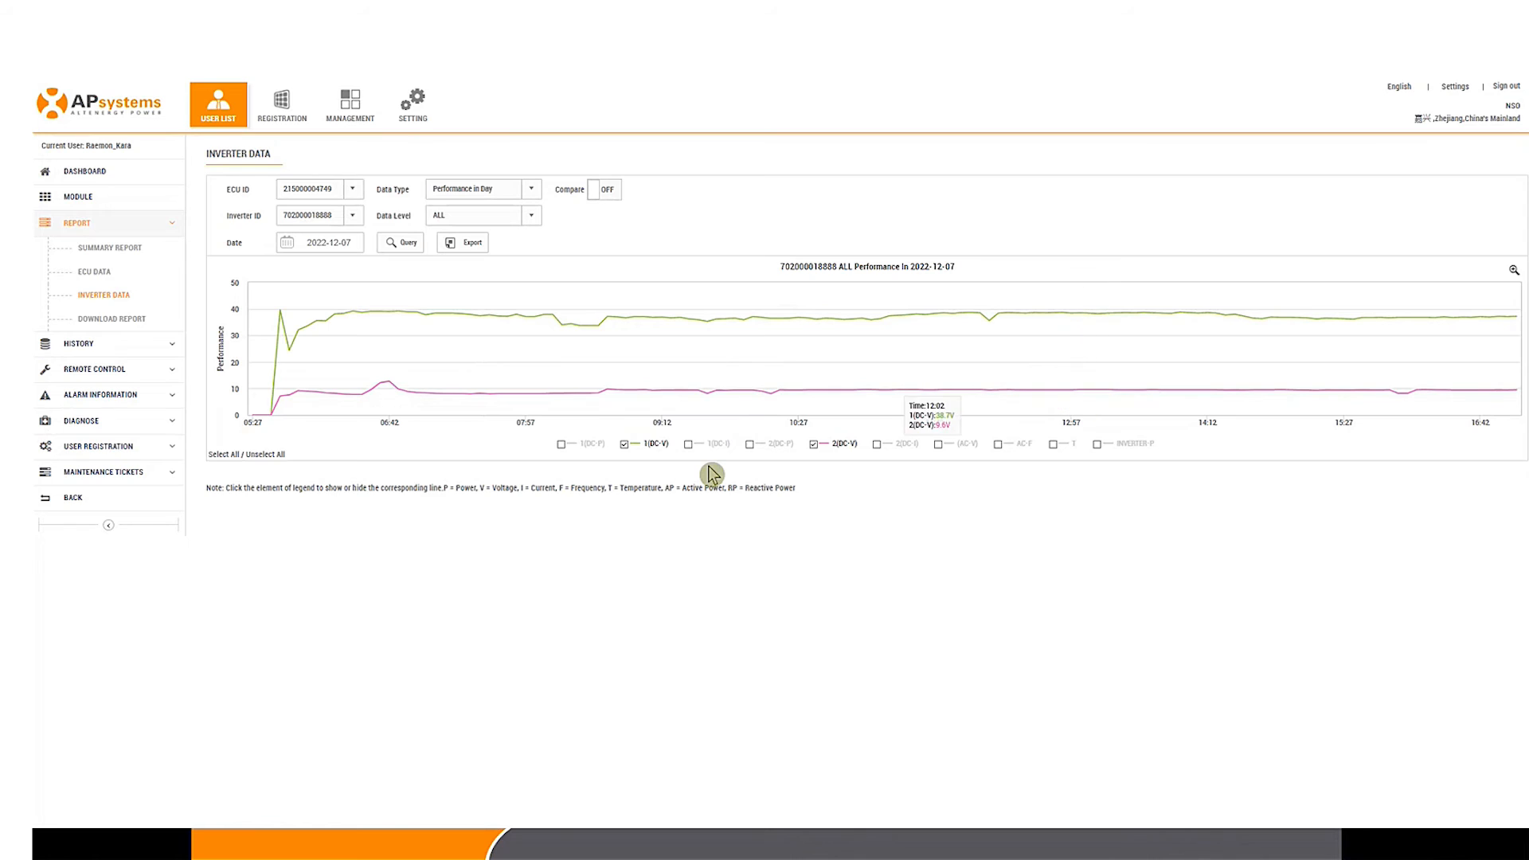
Step: Swap the DC voltage lines for the AC voltage line, then return to the user list
click(626, 445)
click(813, 446)
click(938, 443)
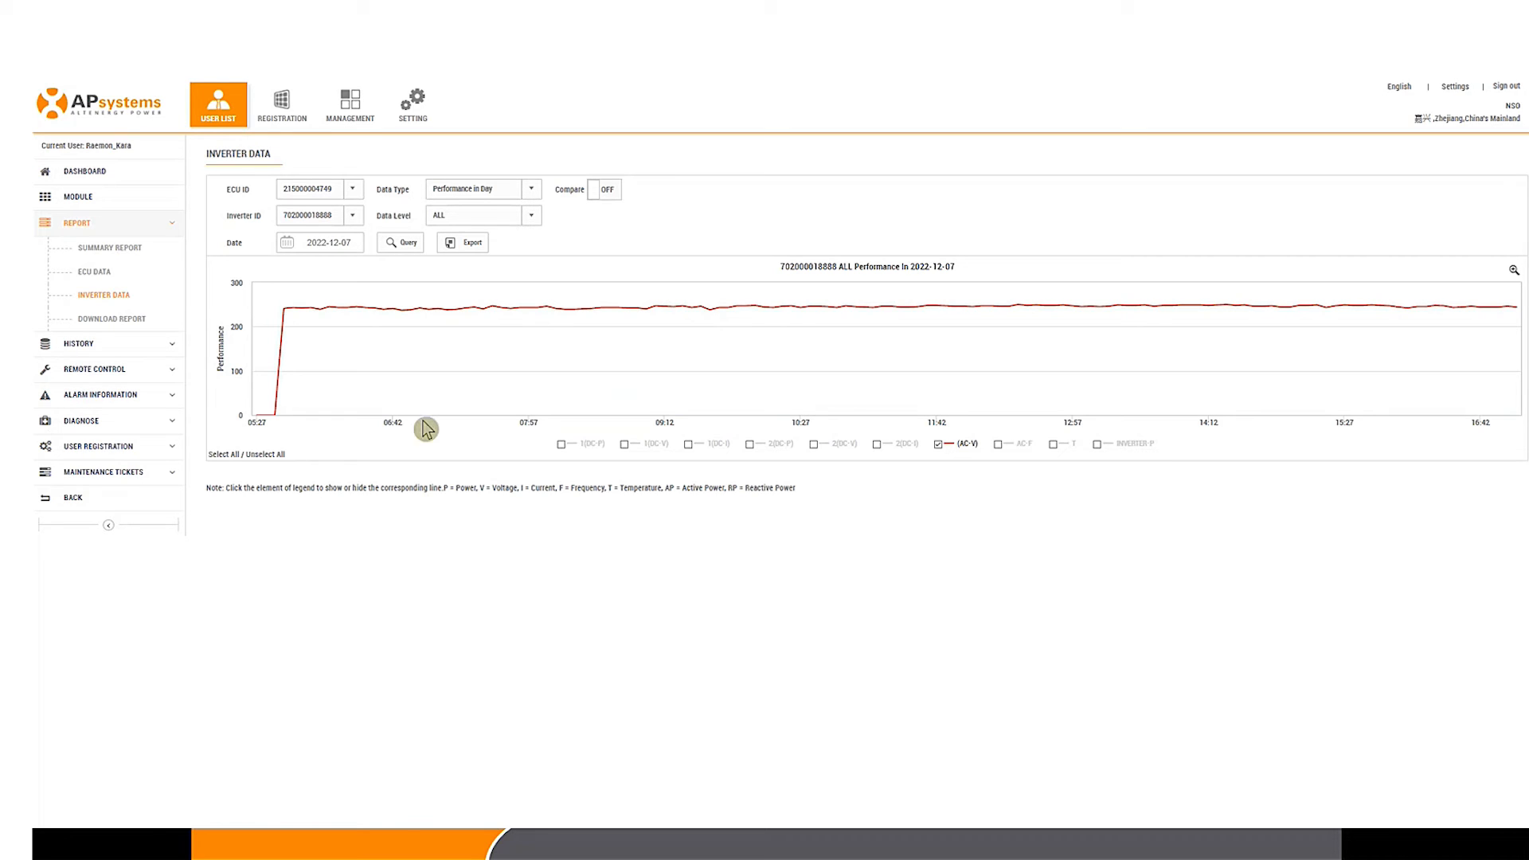
click(211, 132)
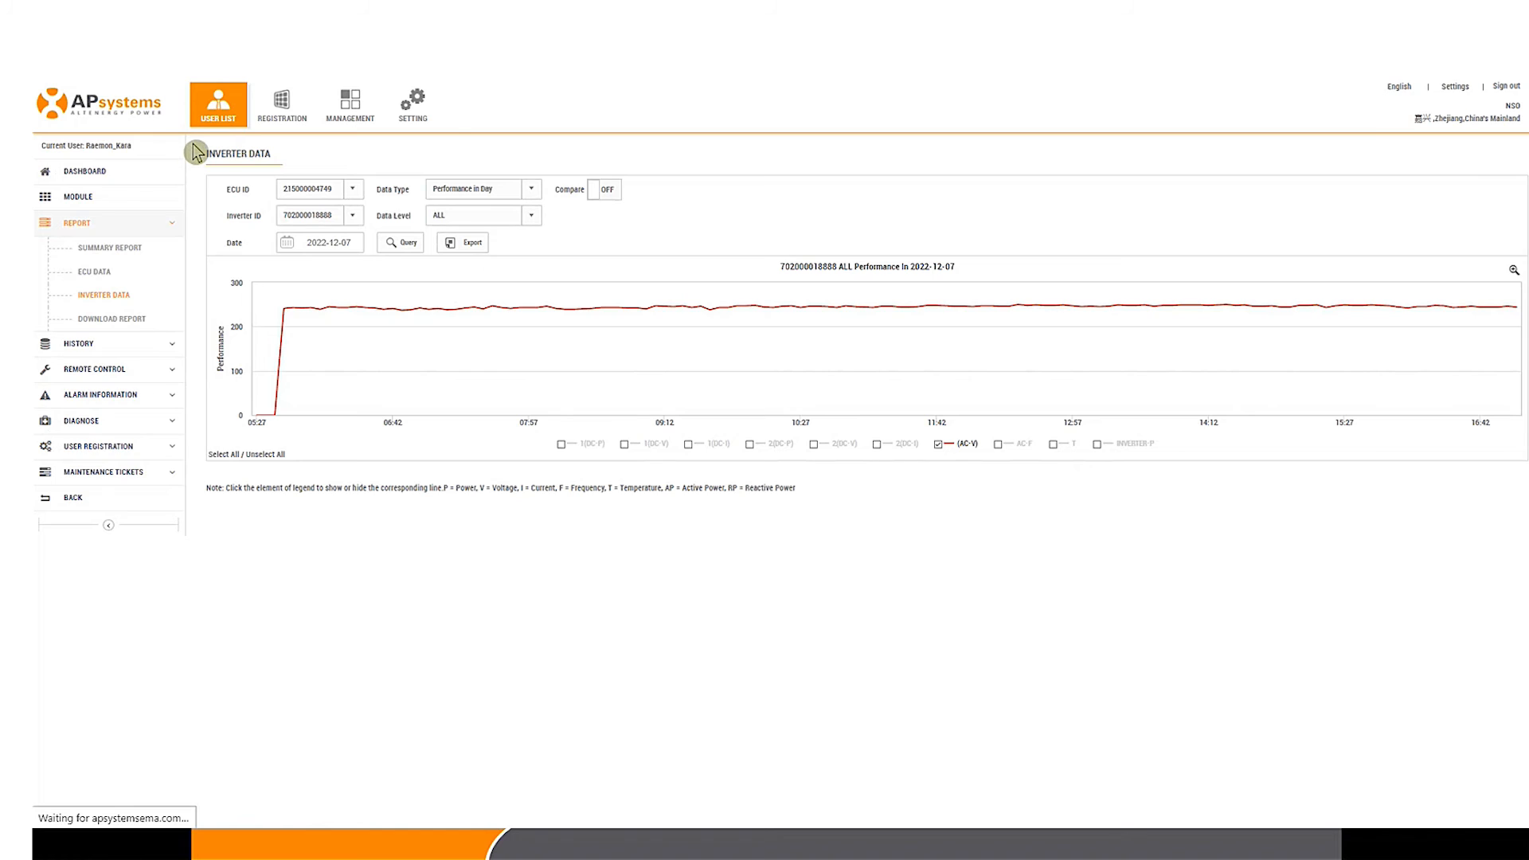
click(383, 184)
click(444, 230)
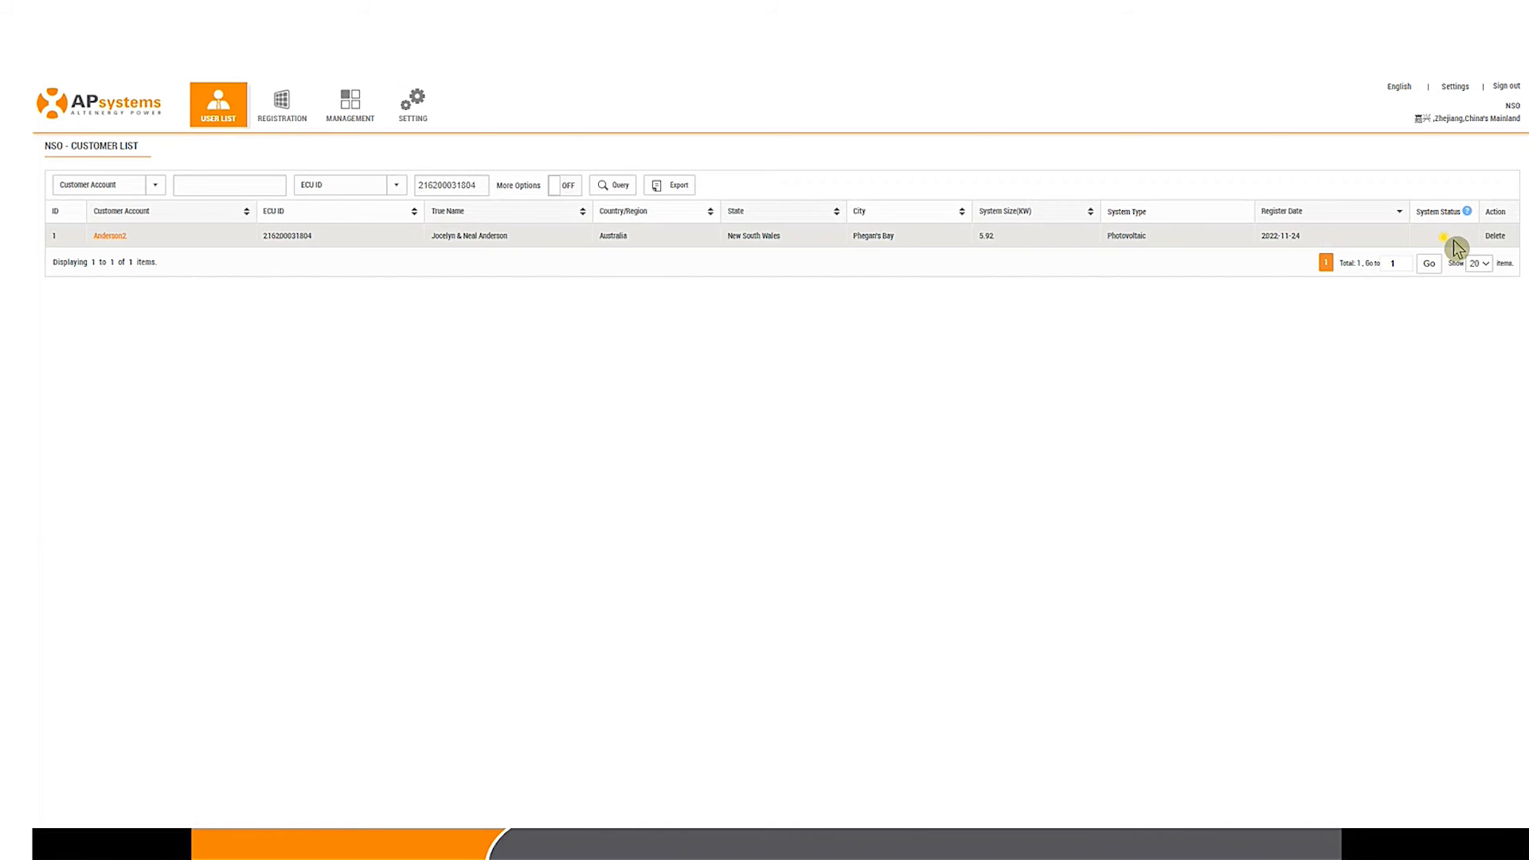
click(109, 236)
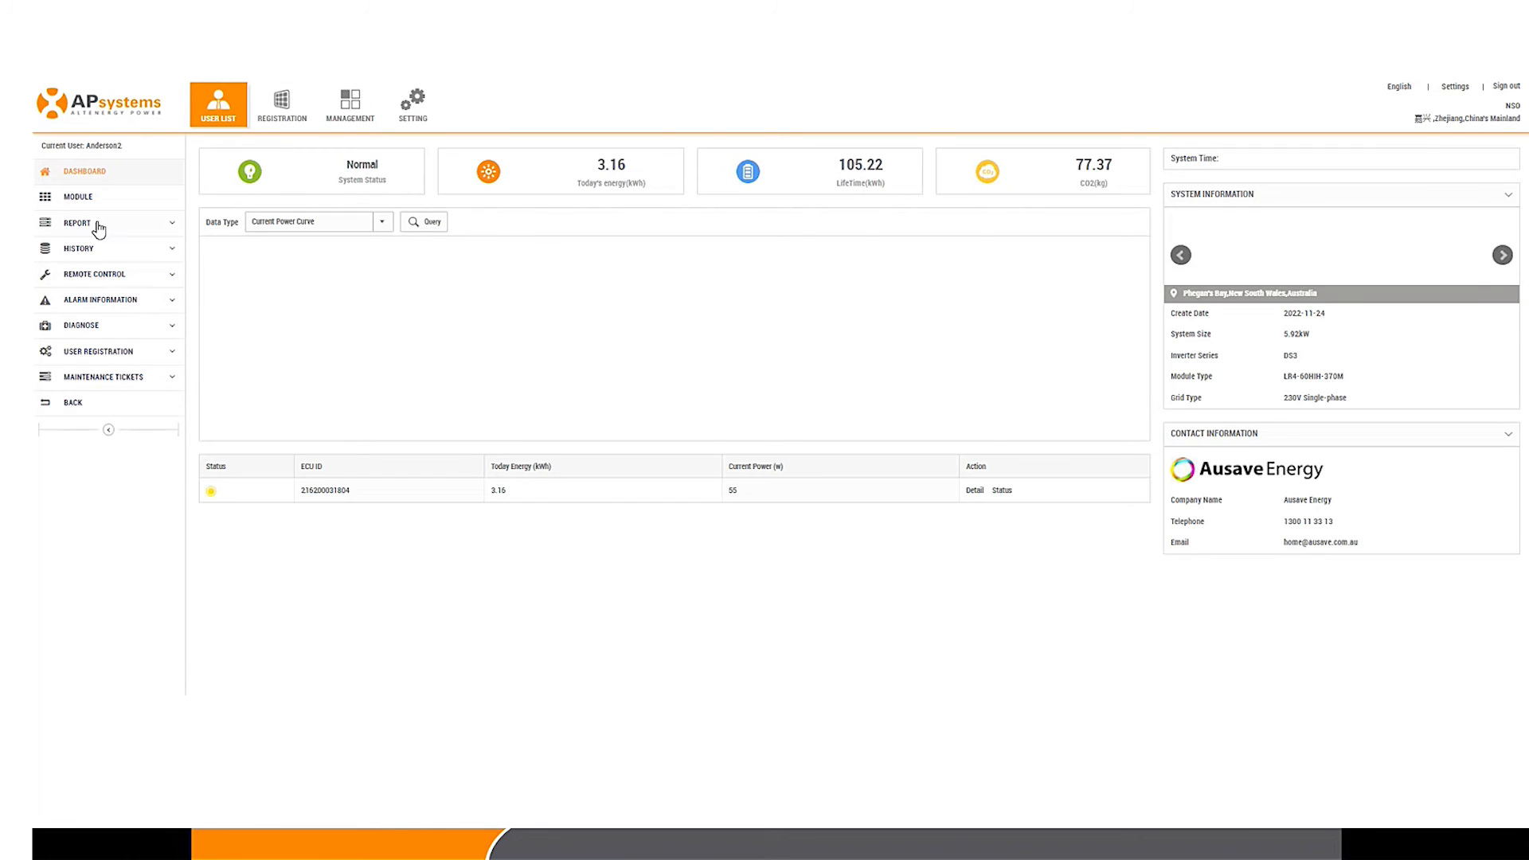
Step: Show the module layout with panel output at about 11:04 on 2022-12-07
click(94, 202)
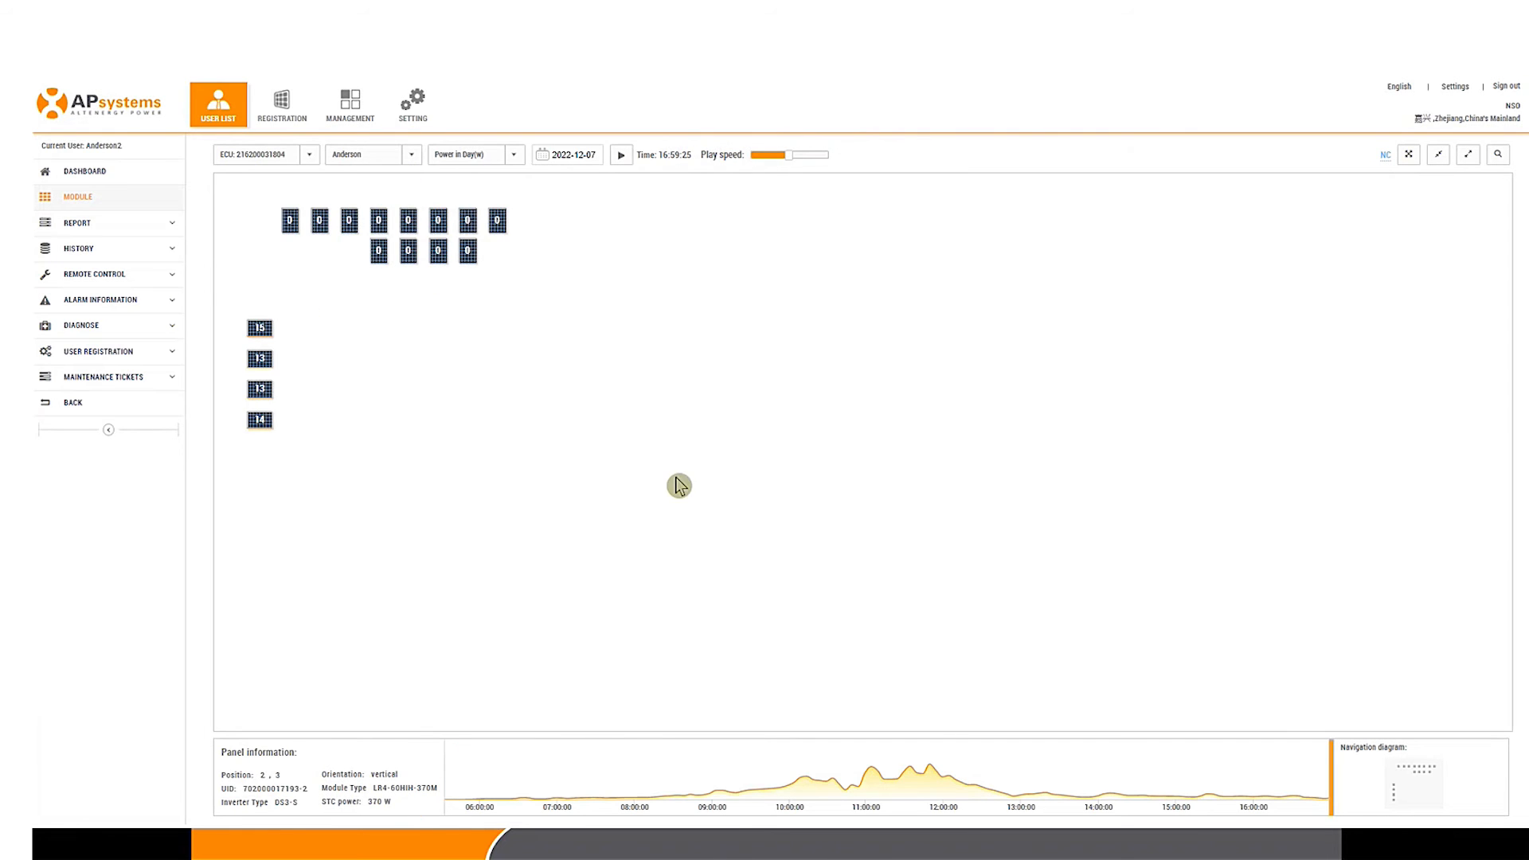
click(595, 156)
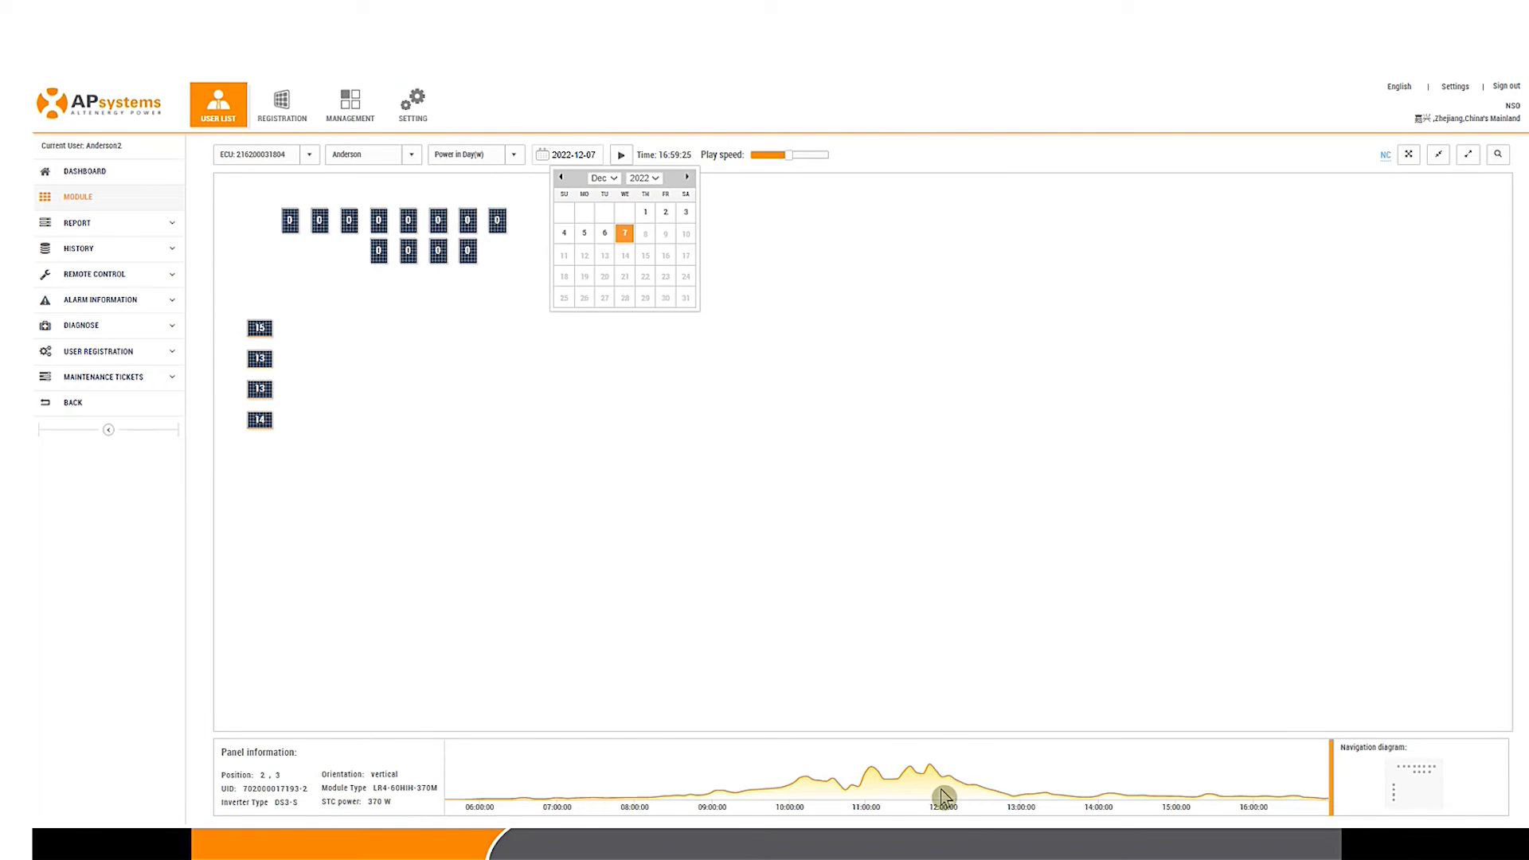
click(892, 774)
click(873, 773)
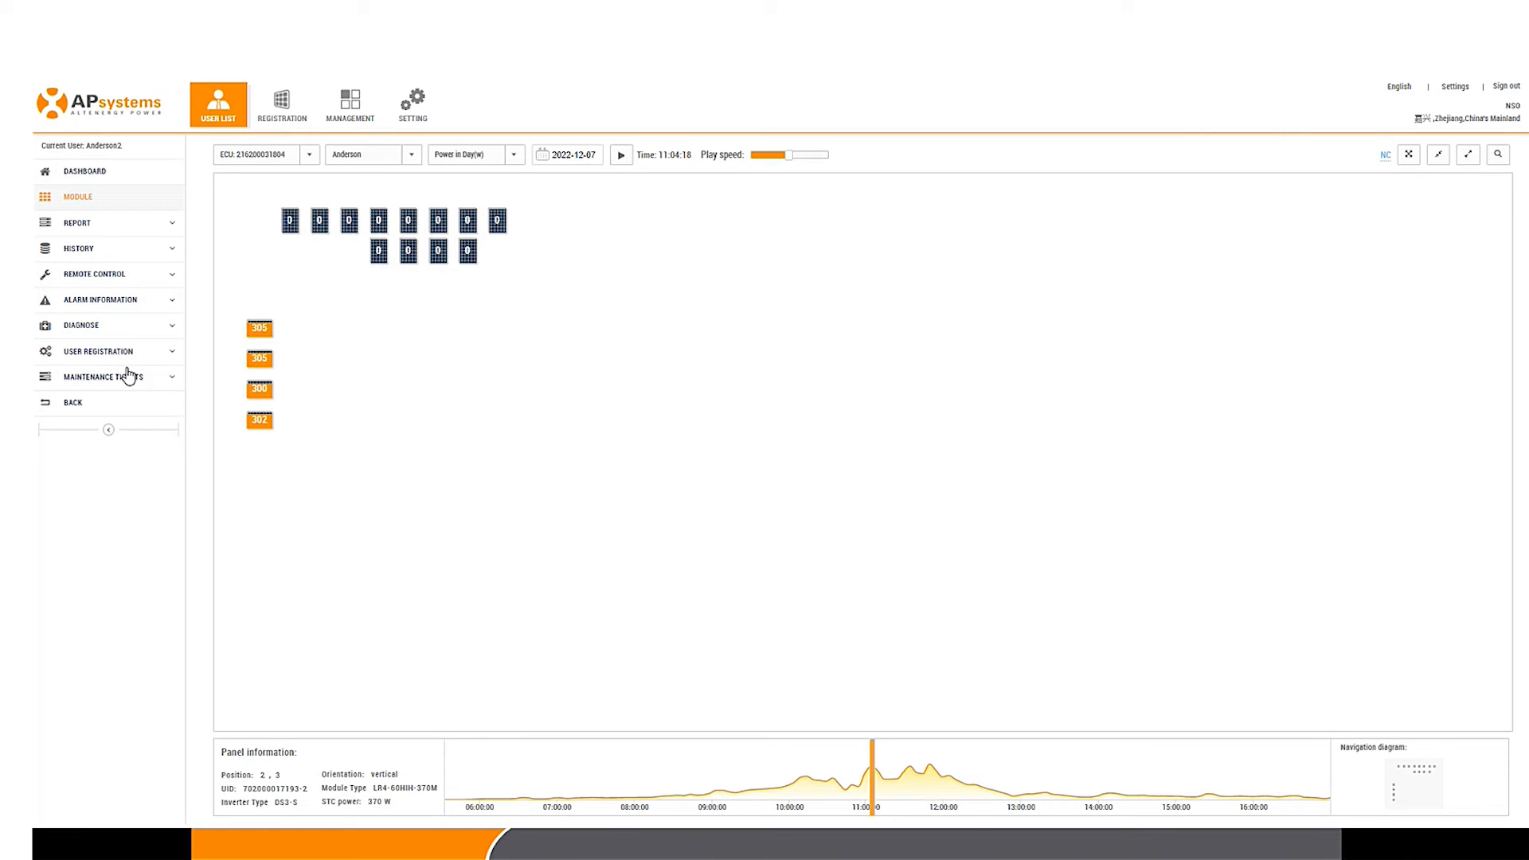
click(126, 327)
click(133, 399)
click(133, 346)
click(128, 302)
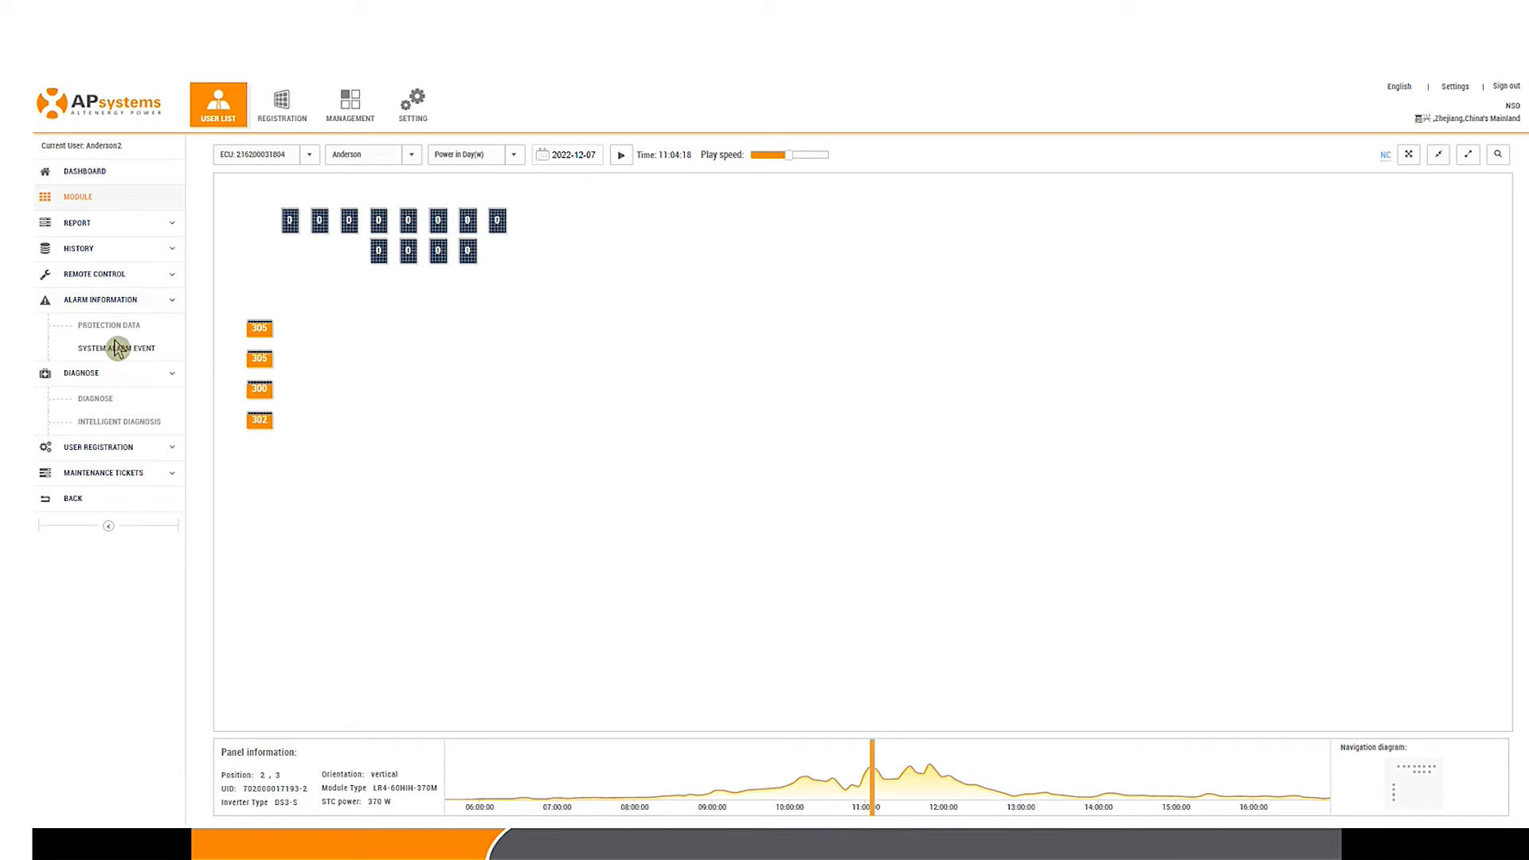
click(149, 328)
click(111, 335)
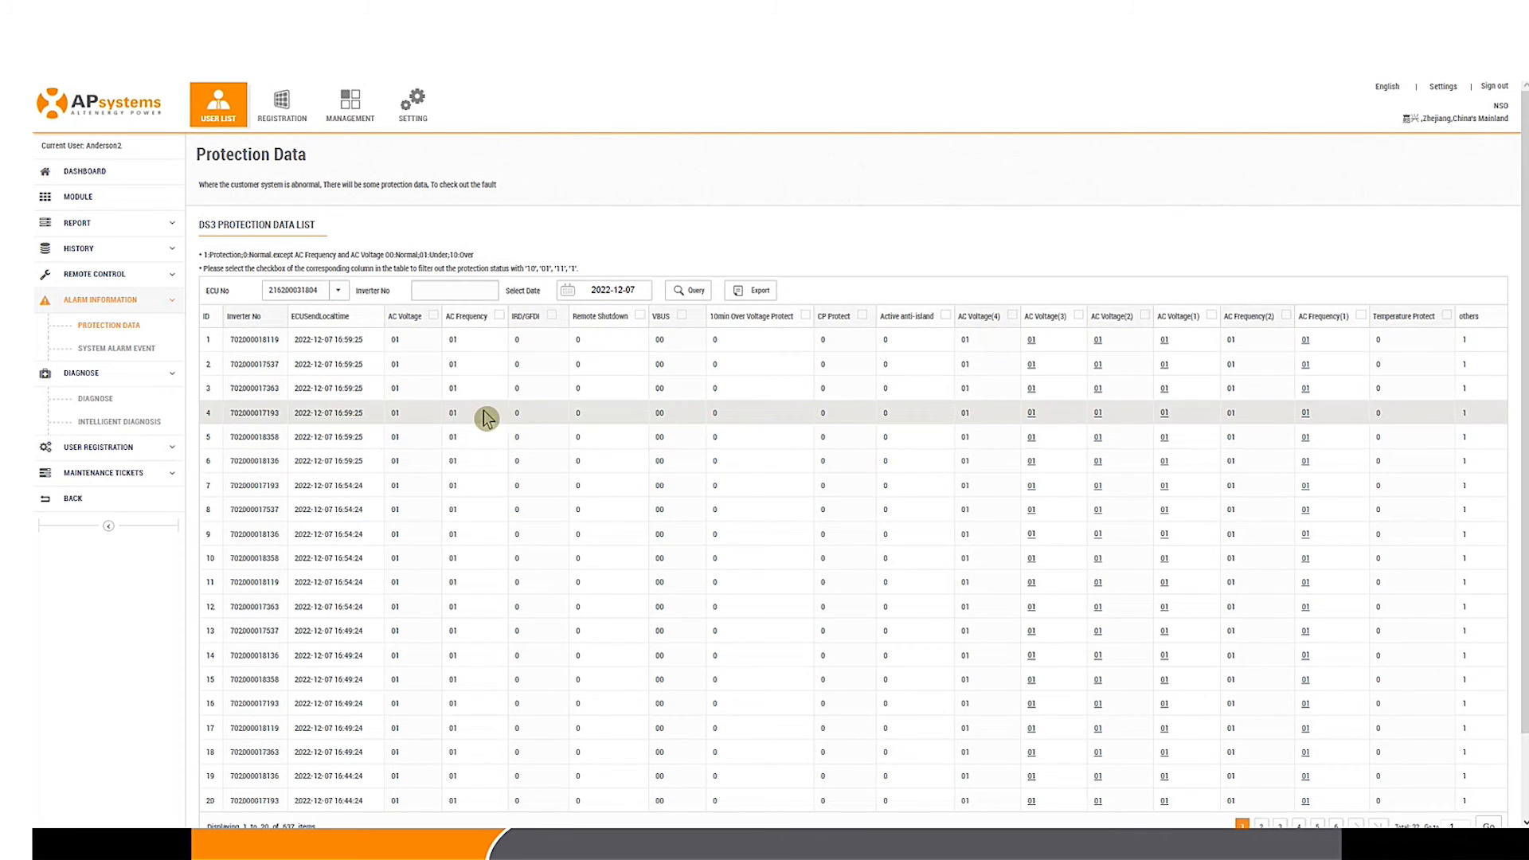
mouse_move(393, 343)
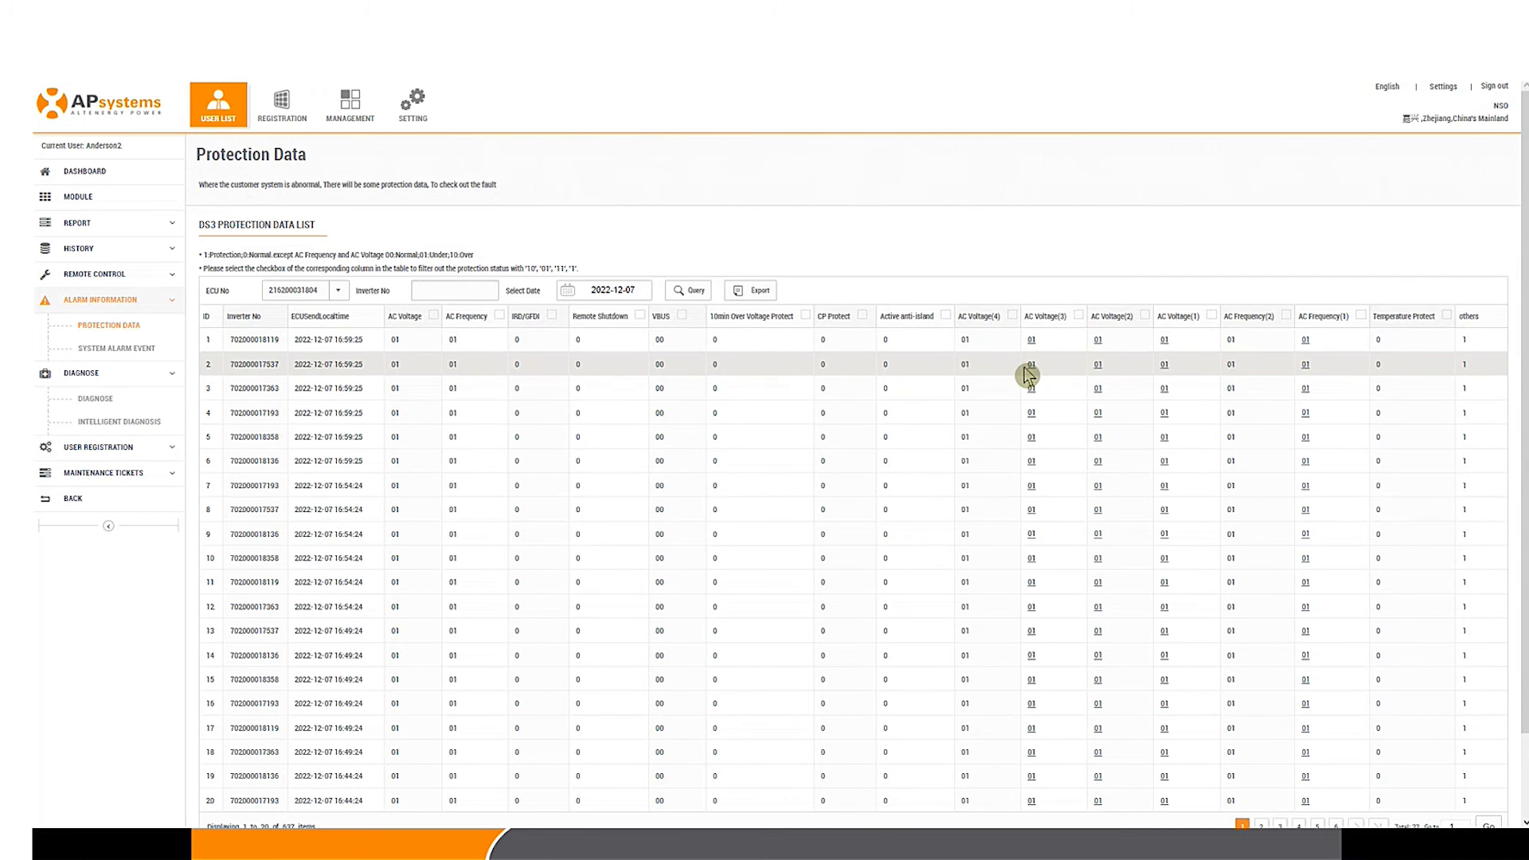
click(103, 208)
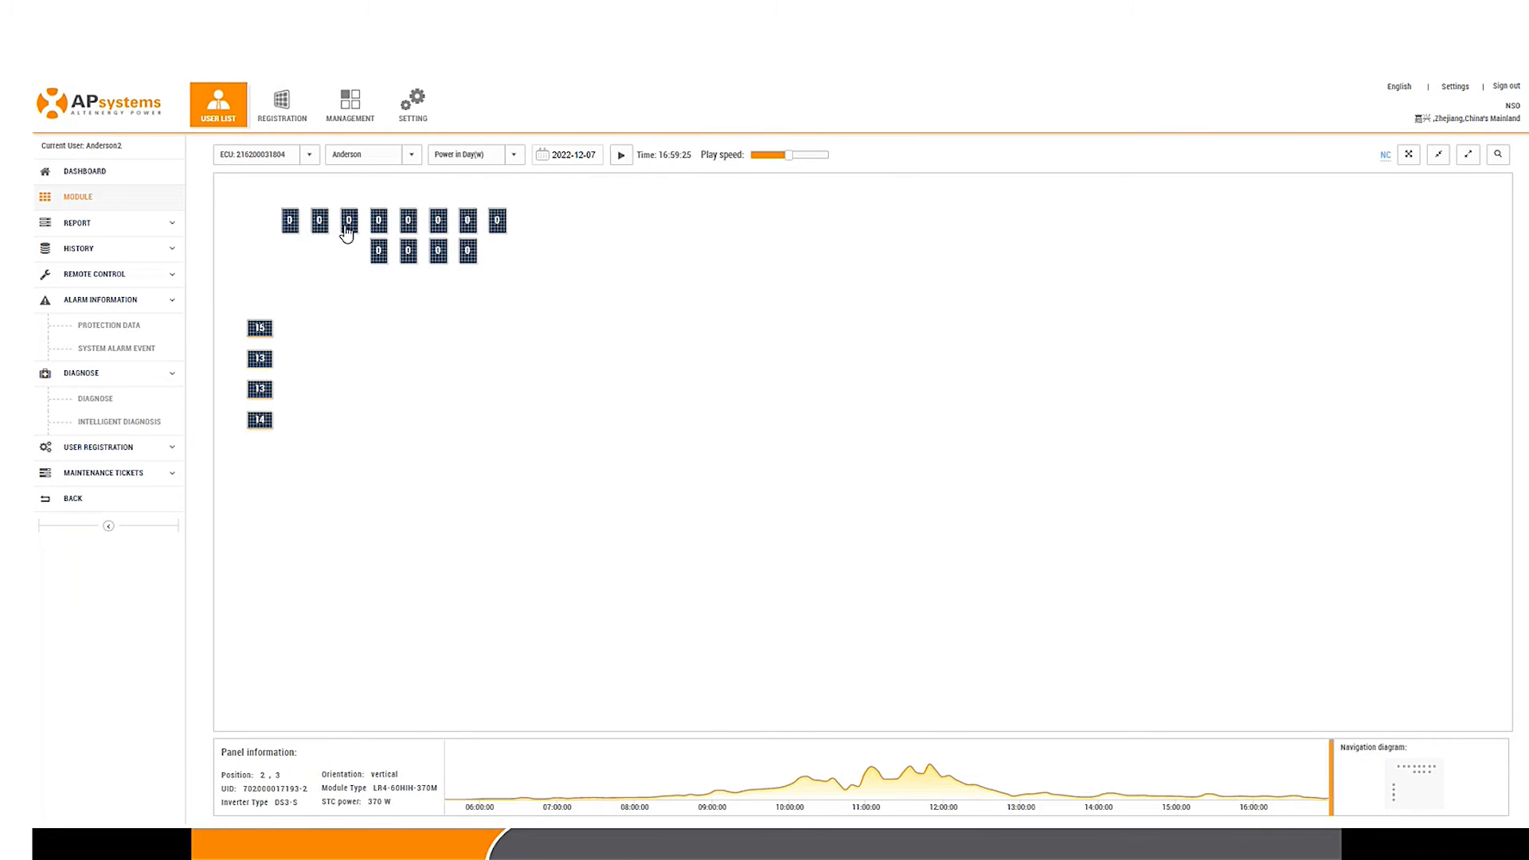
mouse_move(346, 233)
click(456, 326)
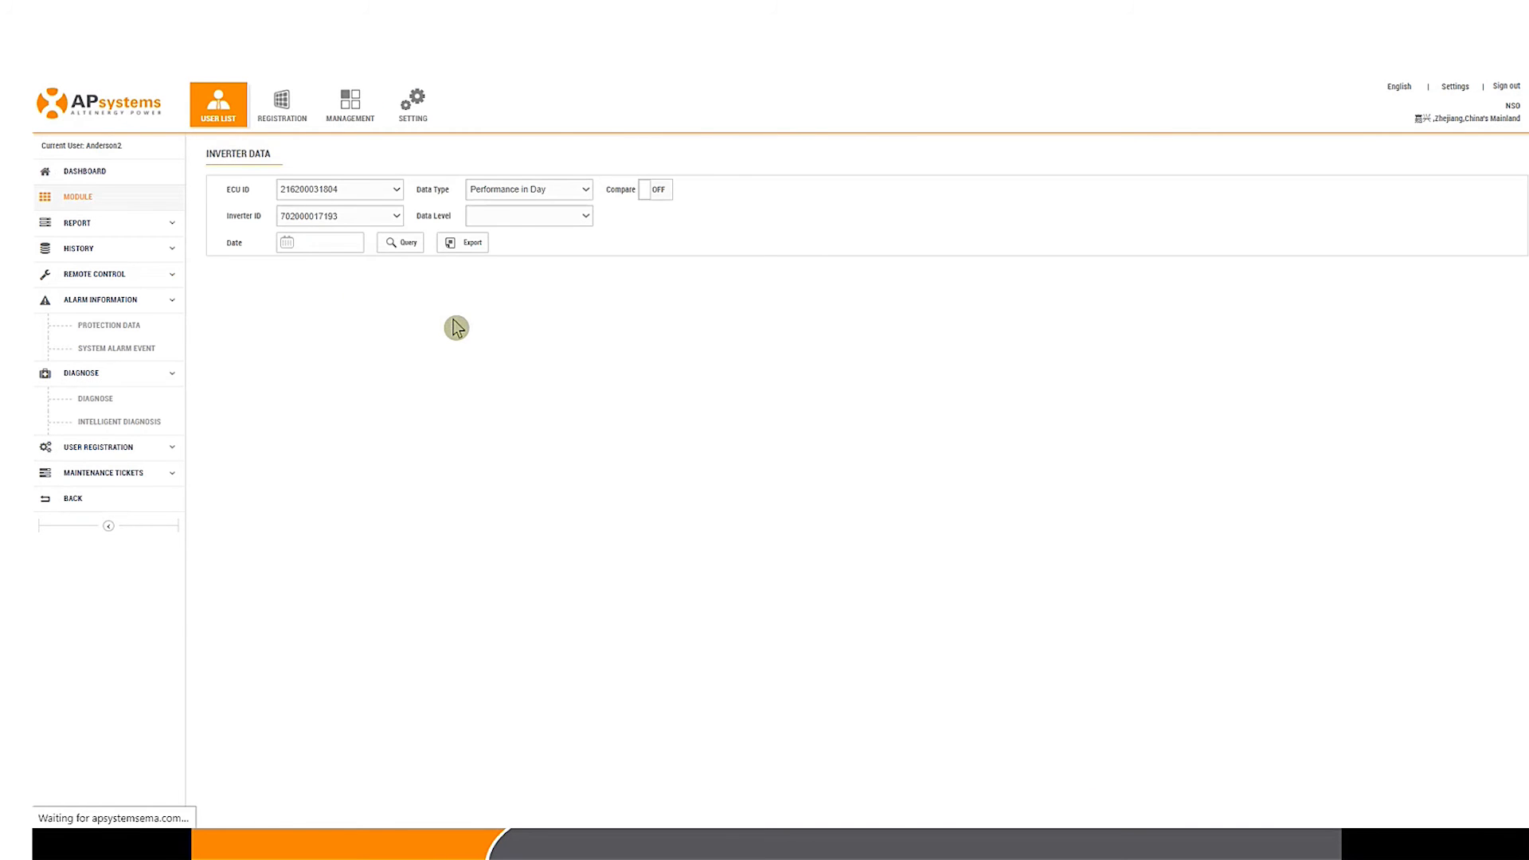
click(515, 222)
click(472, 275)
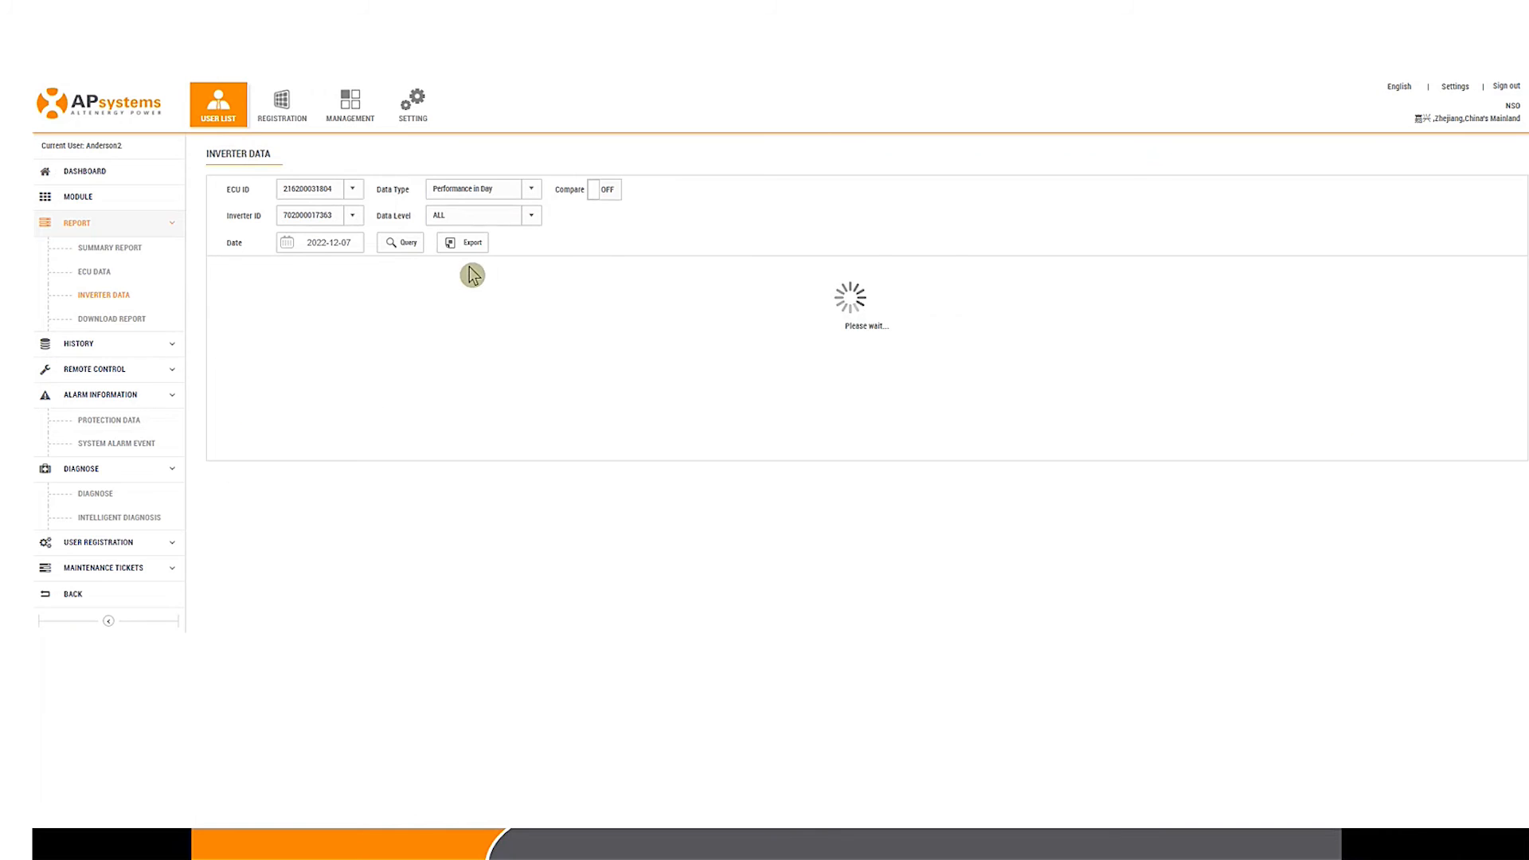
click(264, 454)
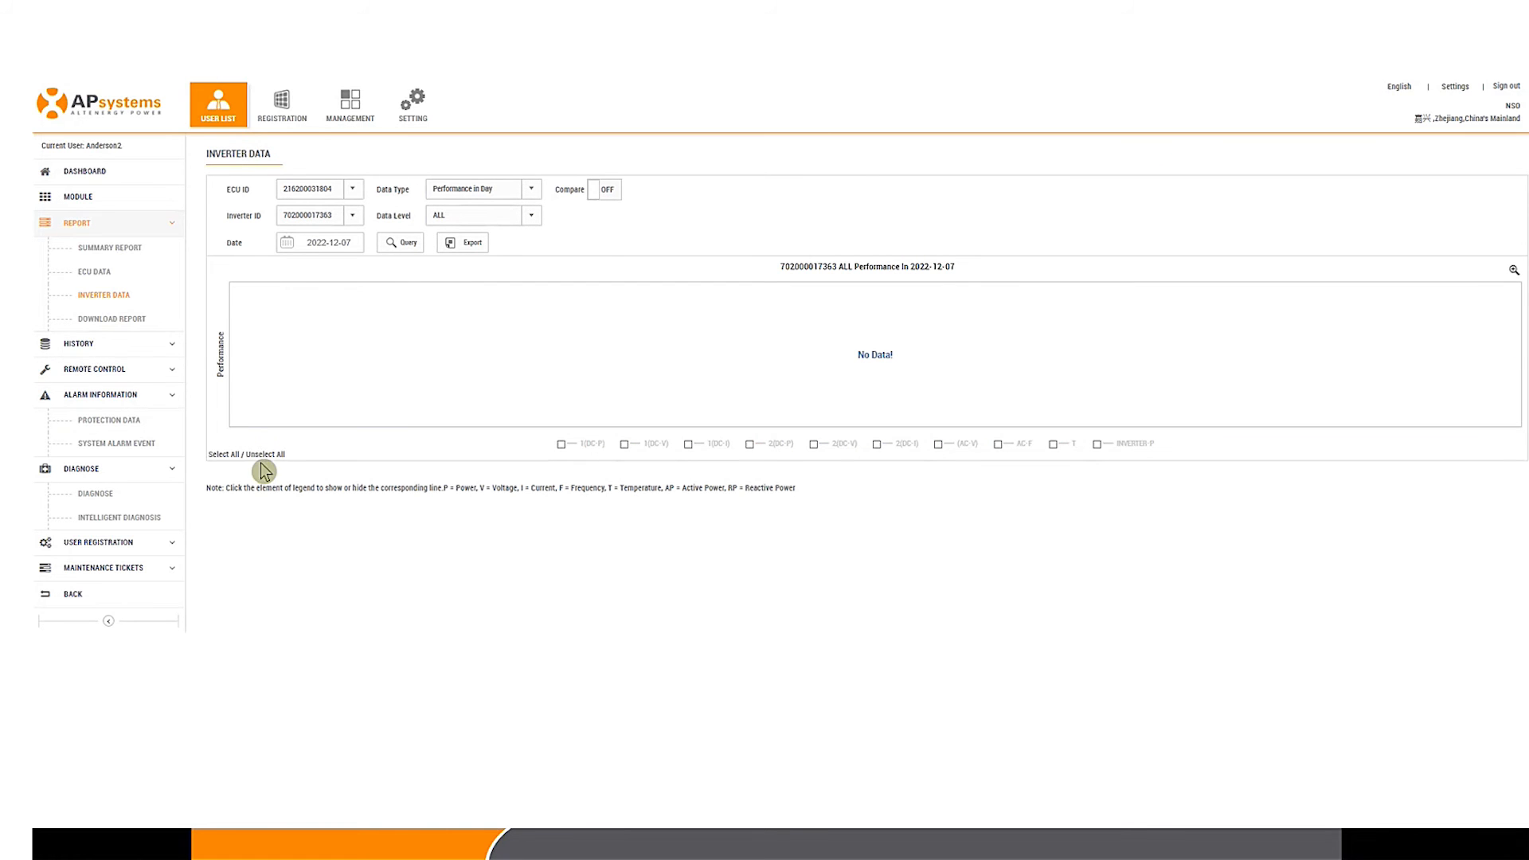
click(938, 445)
mouse_move(422, 371)
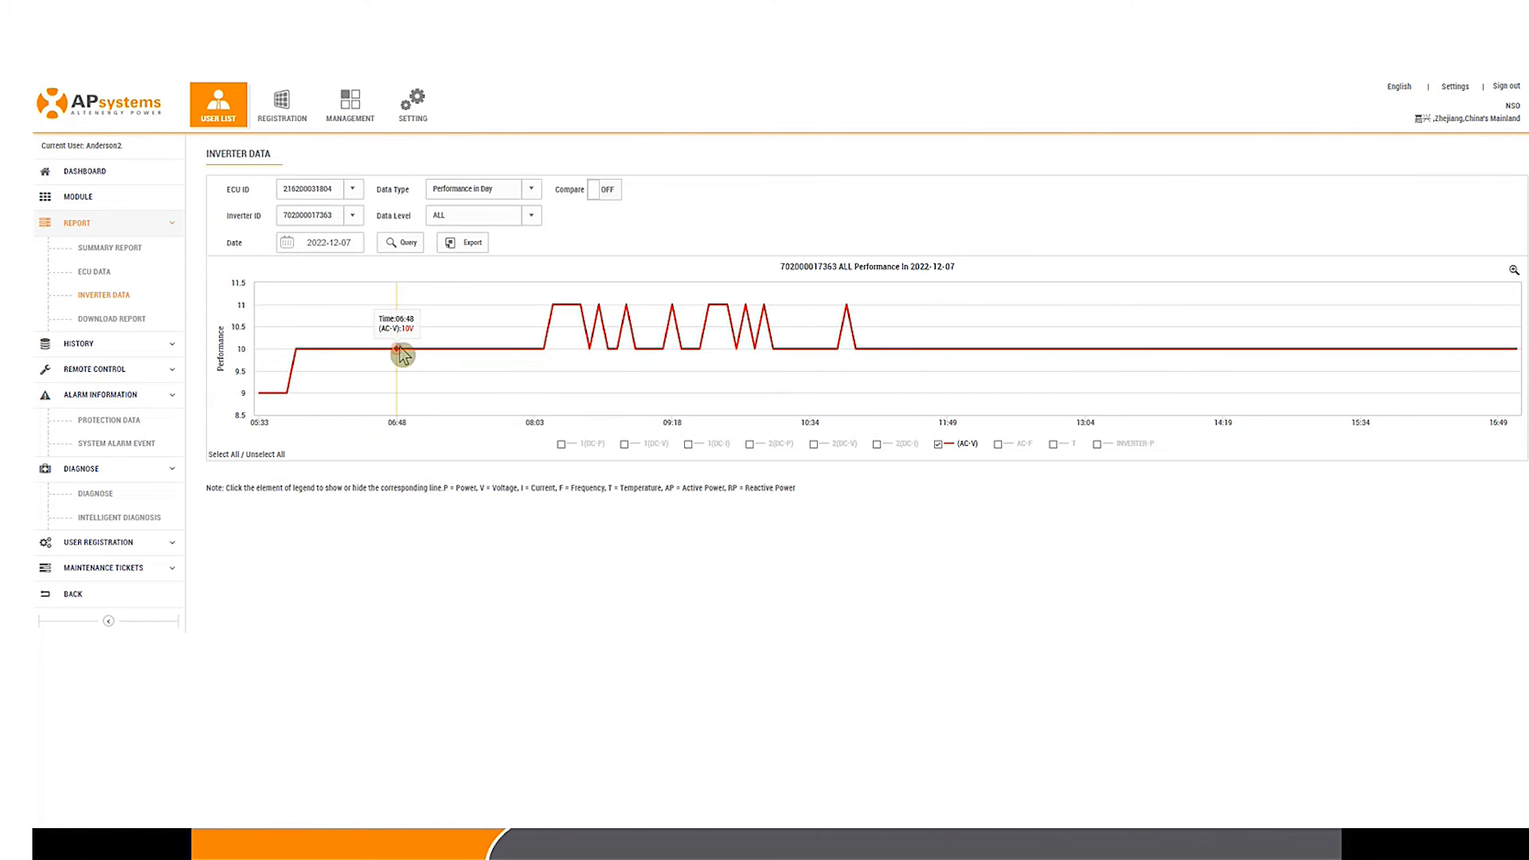
click(77, 196)
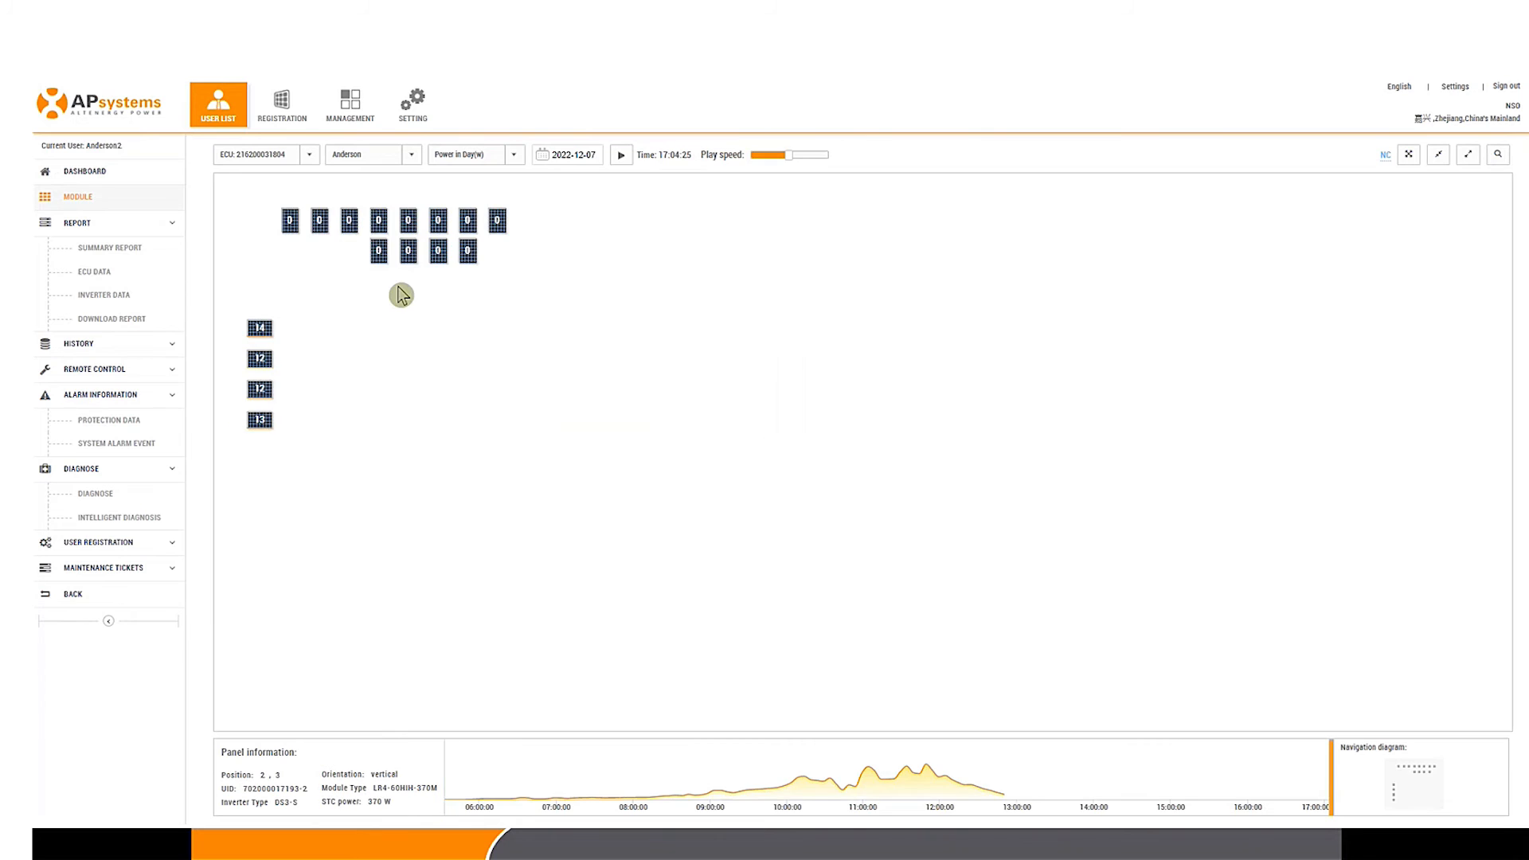
Step: Move the layout timeline to about 11:34, where four panels read 304–310 W
drag(876, 795, 908, 795)
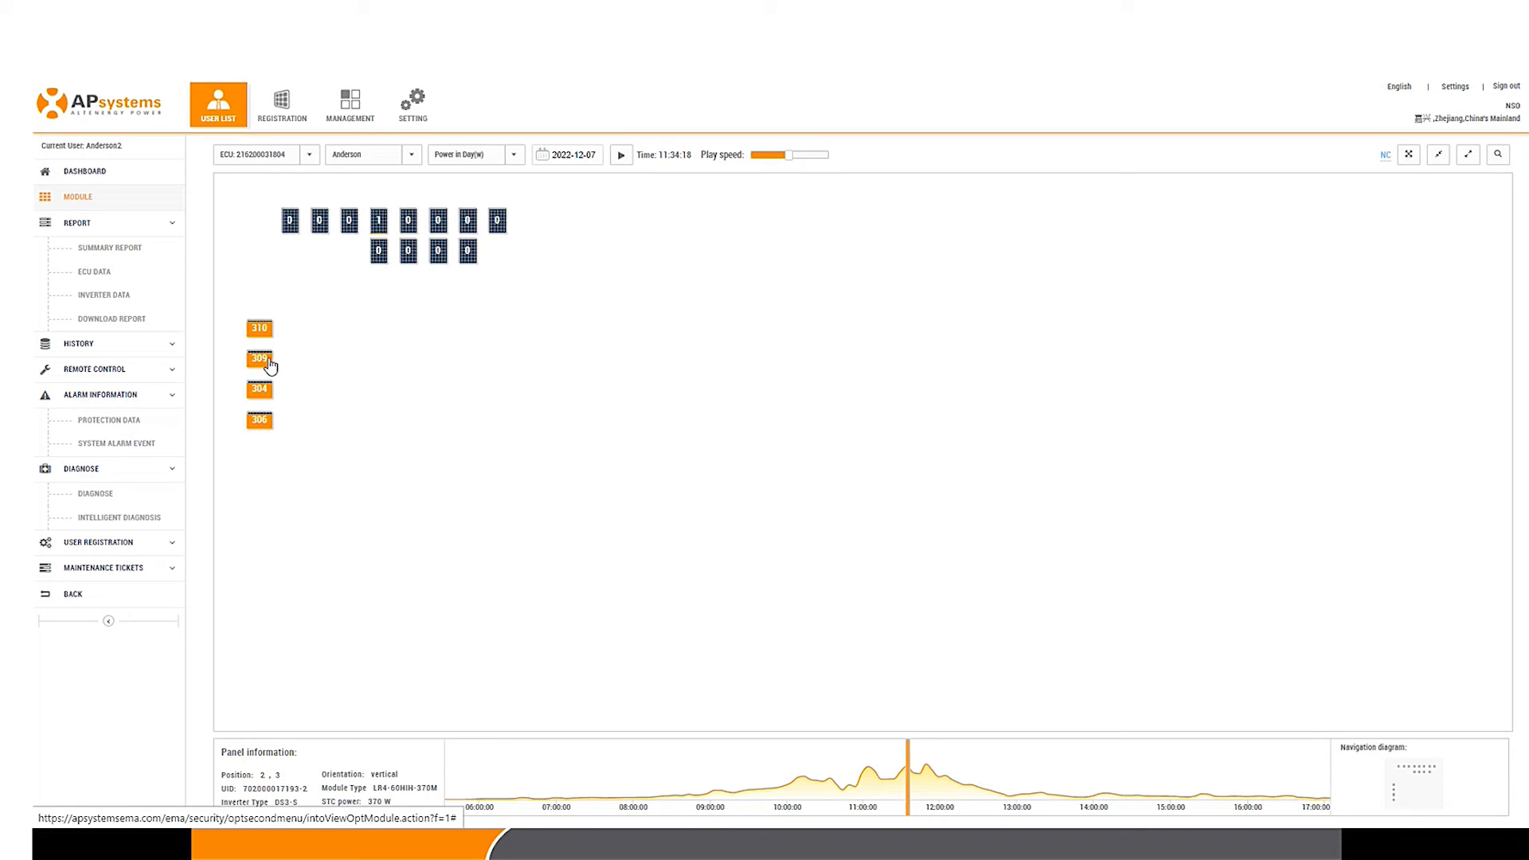
click(260, 329)
click(371, 426)
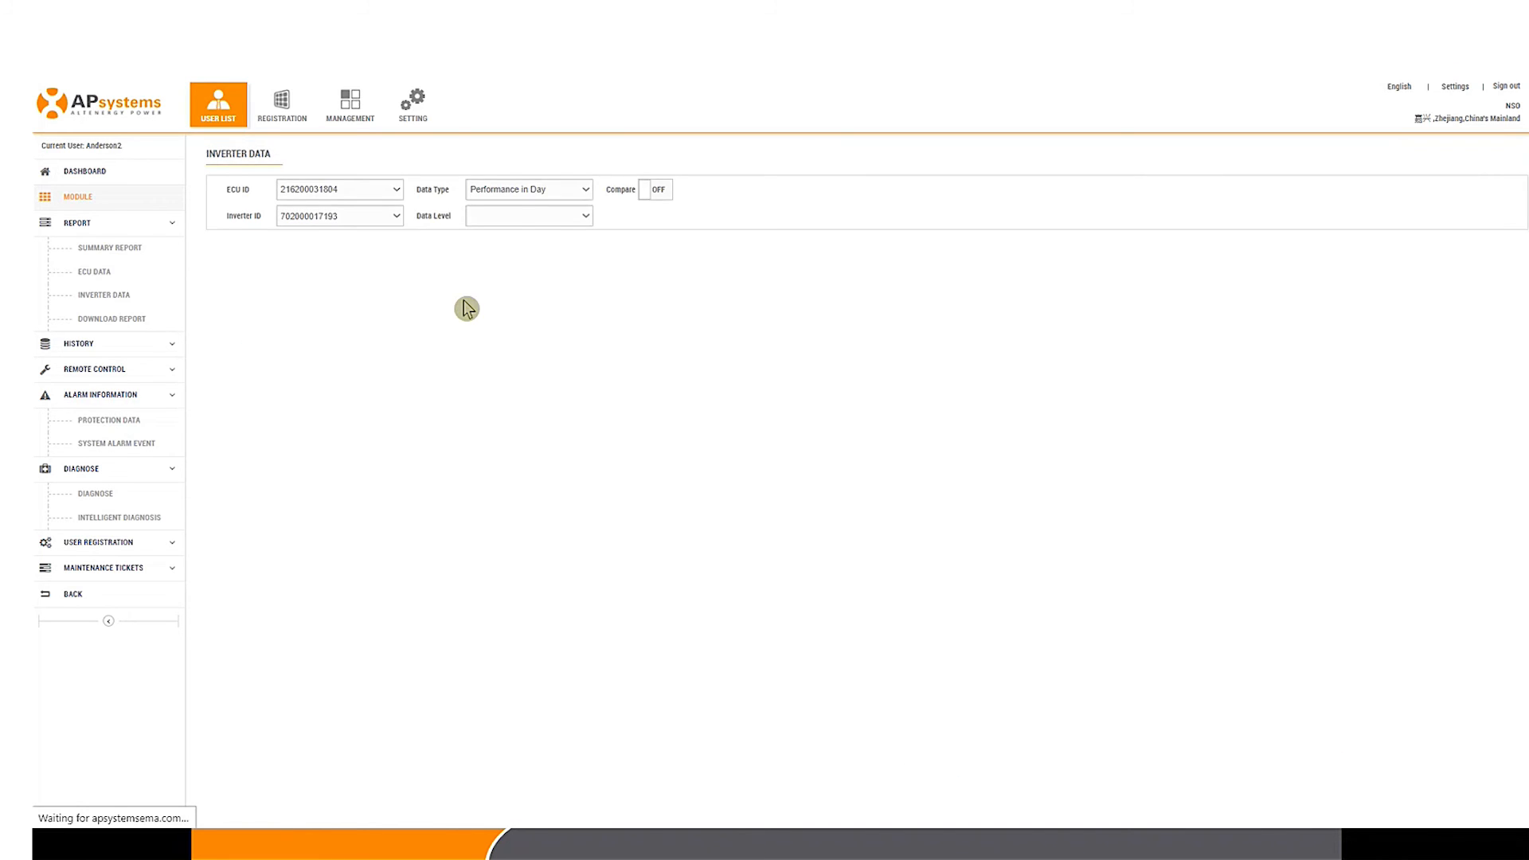
click(533, 220)
click(494, 266)
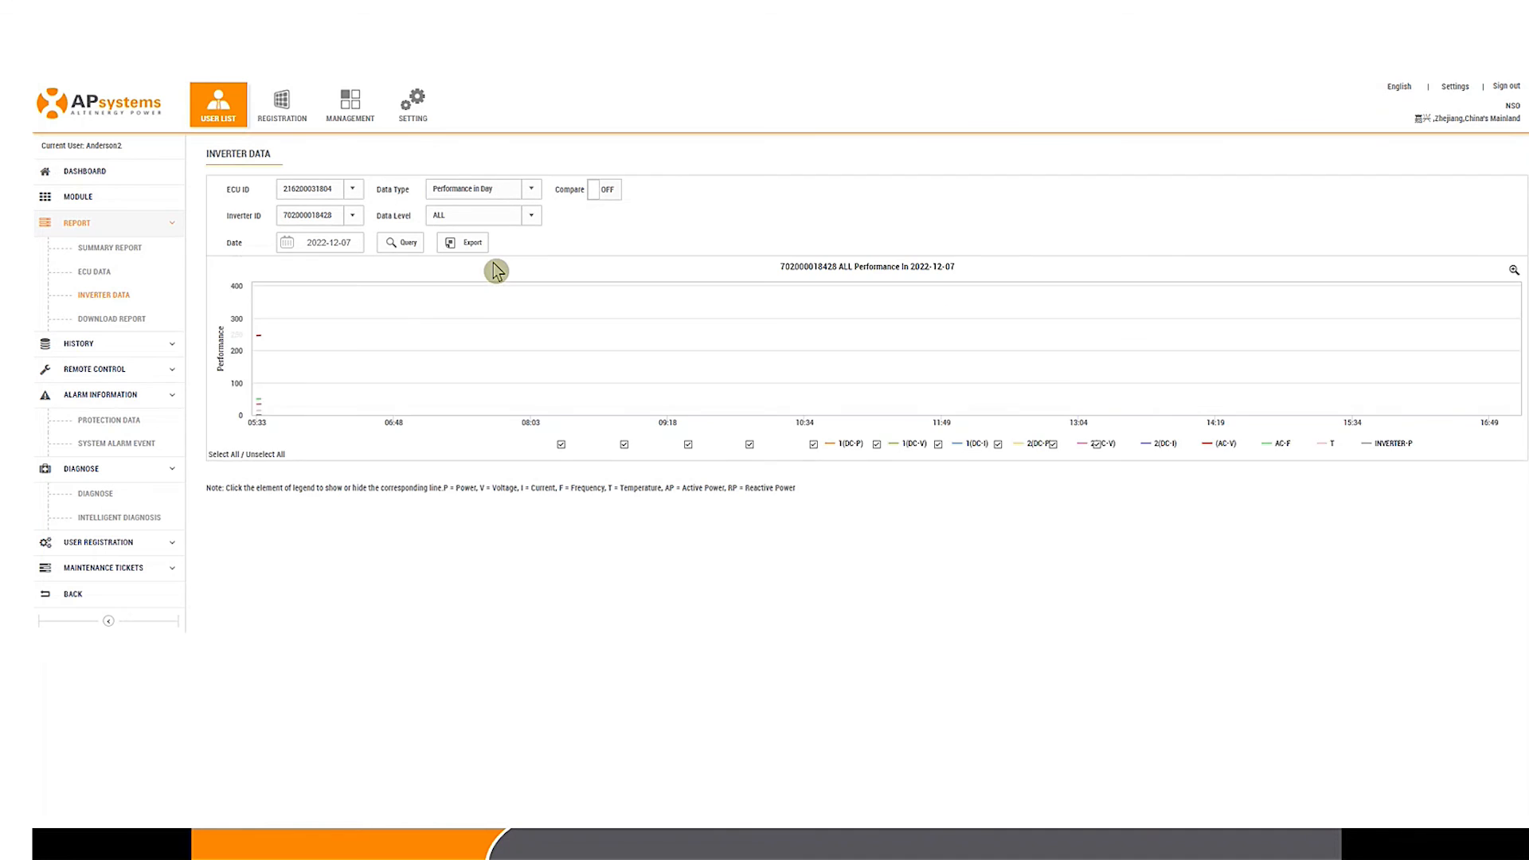
click(267, 455)
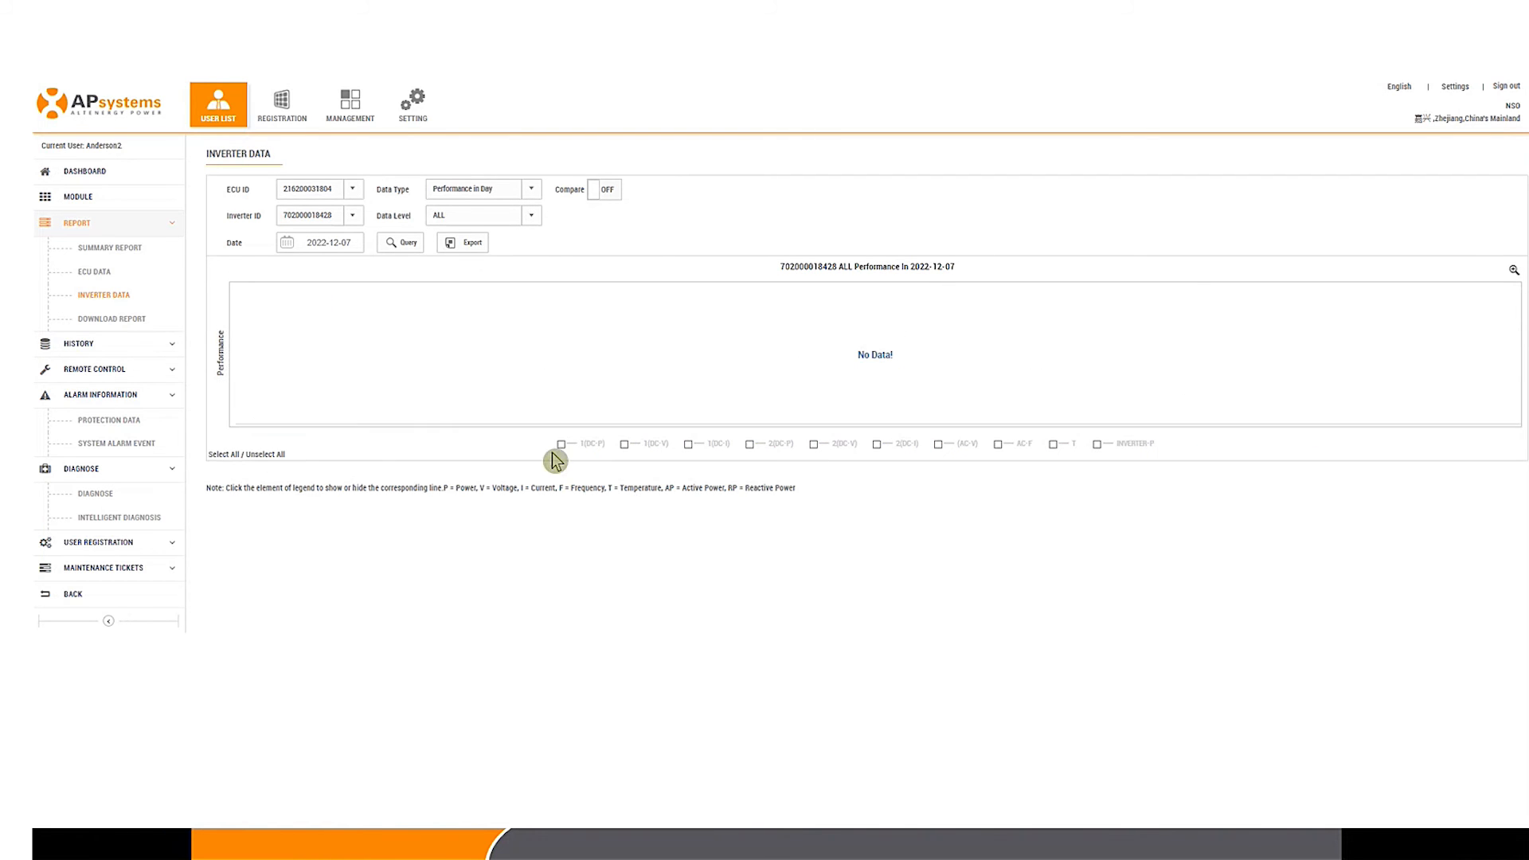
click(940, 444)
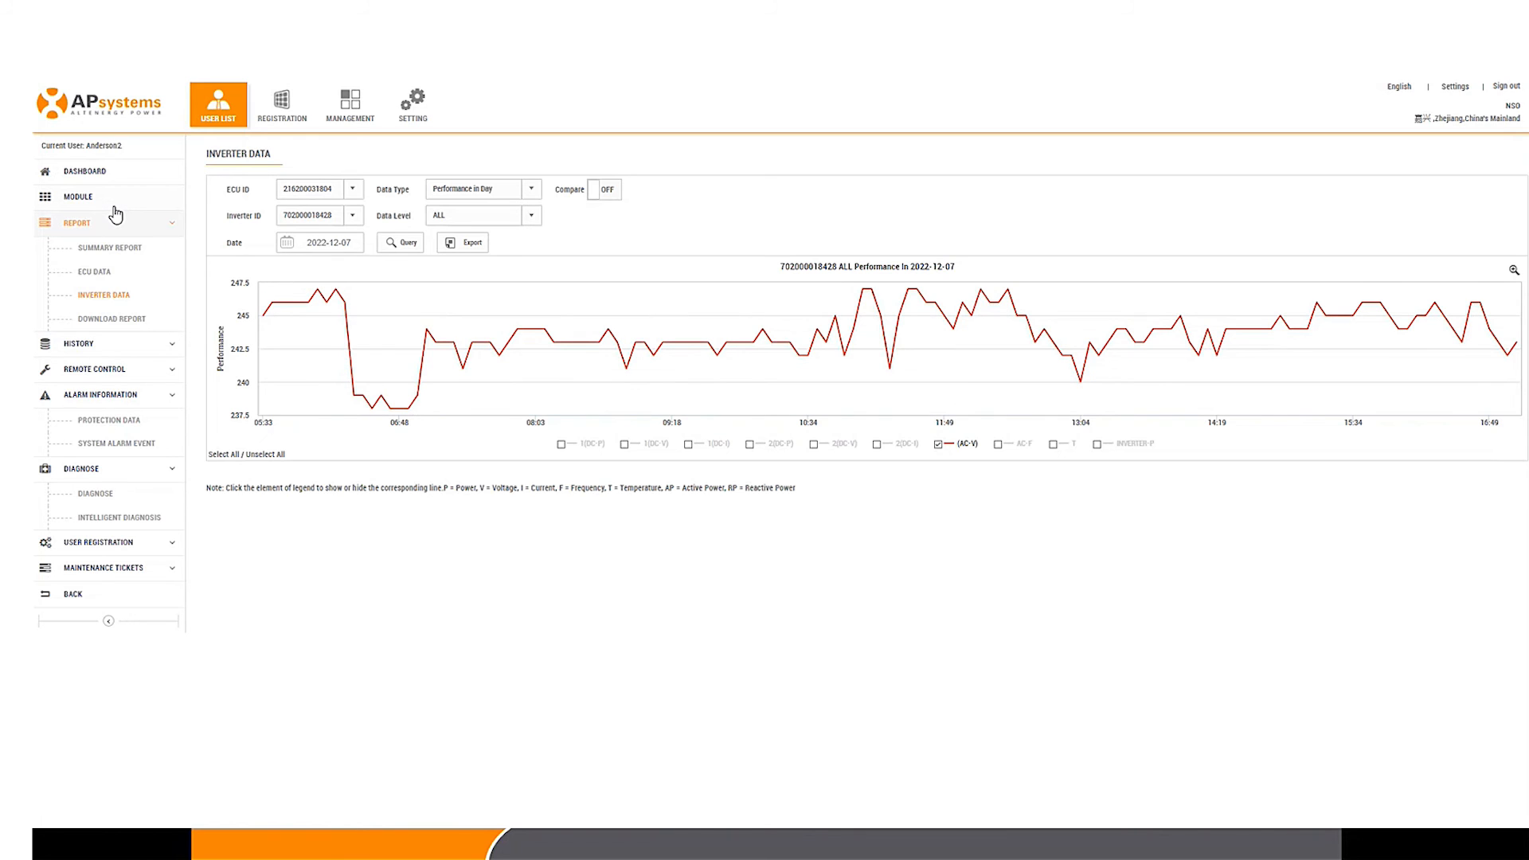
click(113, 205)
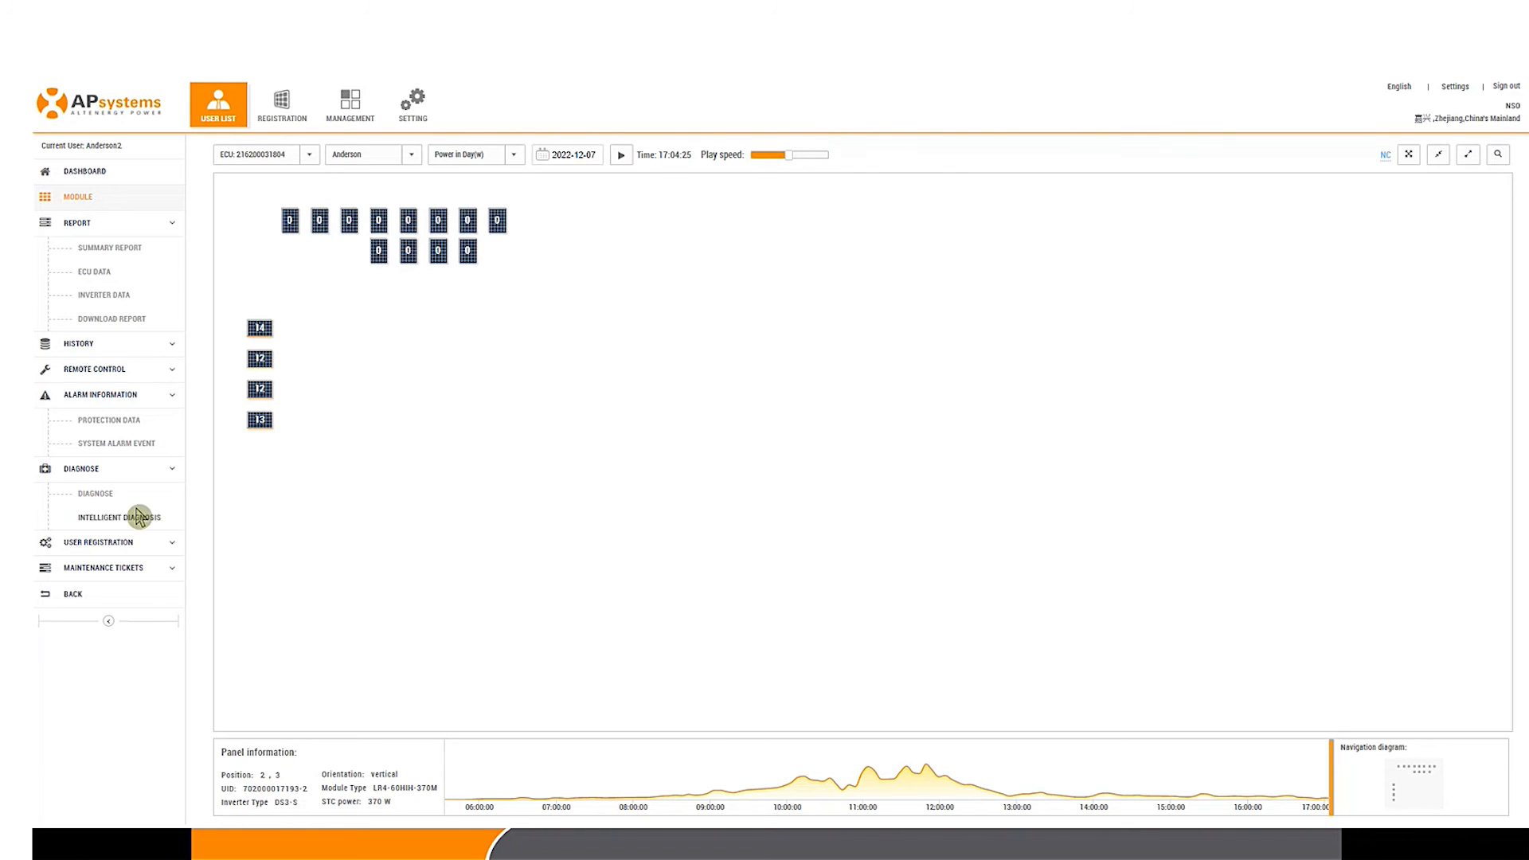
Step: Open Diagnose and review the Registered Inverter Working Status table for all 16 inverters
click(95, 495)
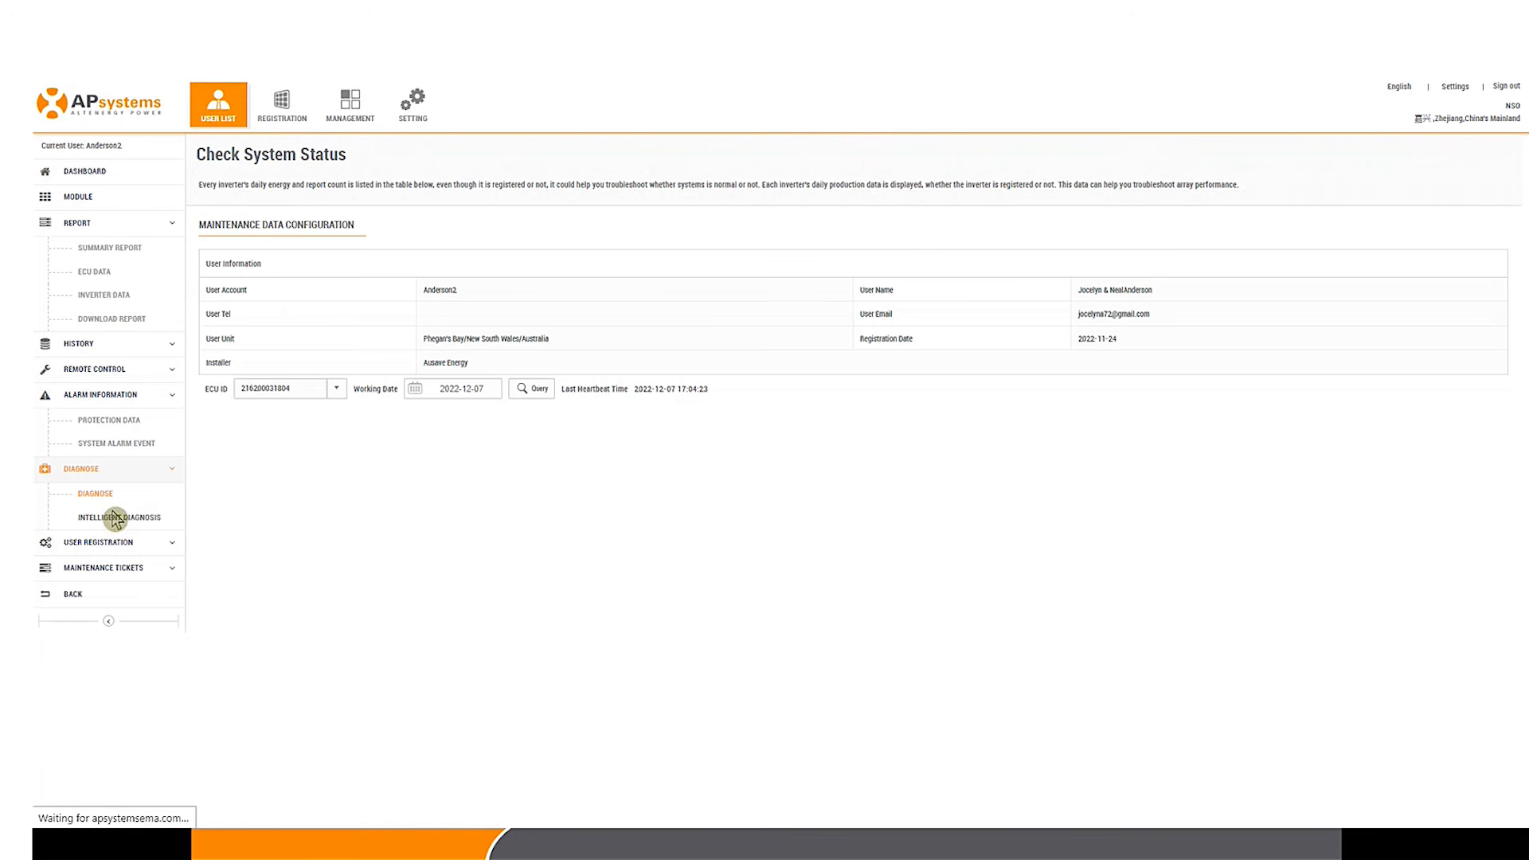
scroll(721, 585, down, 1)
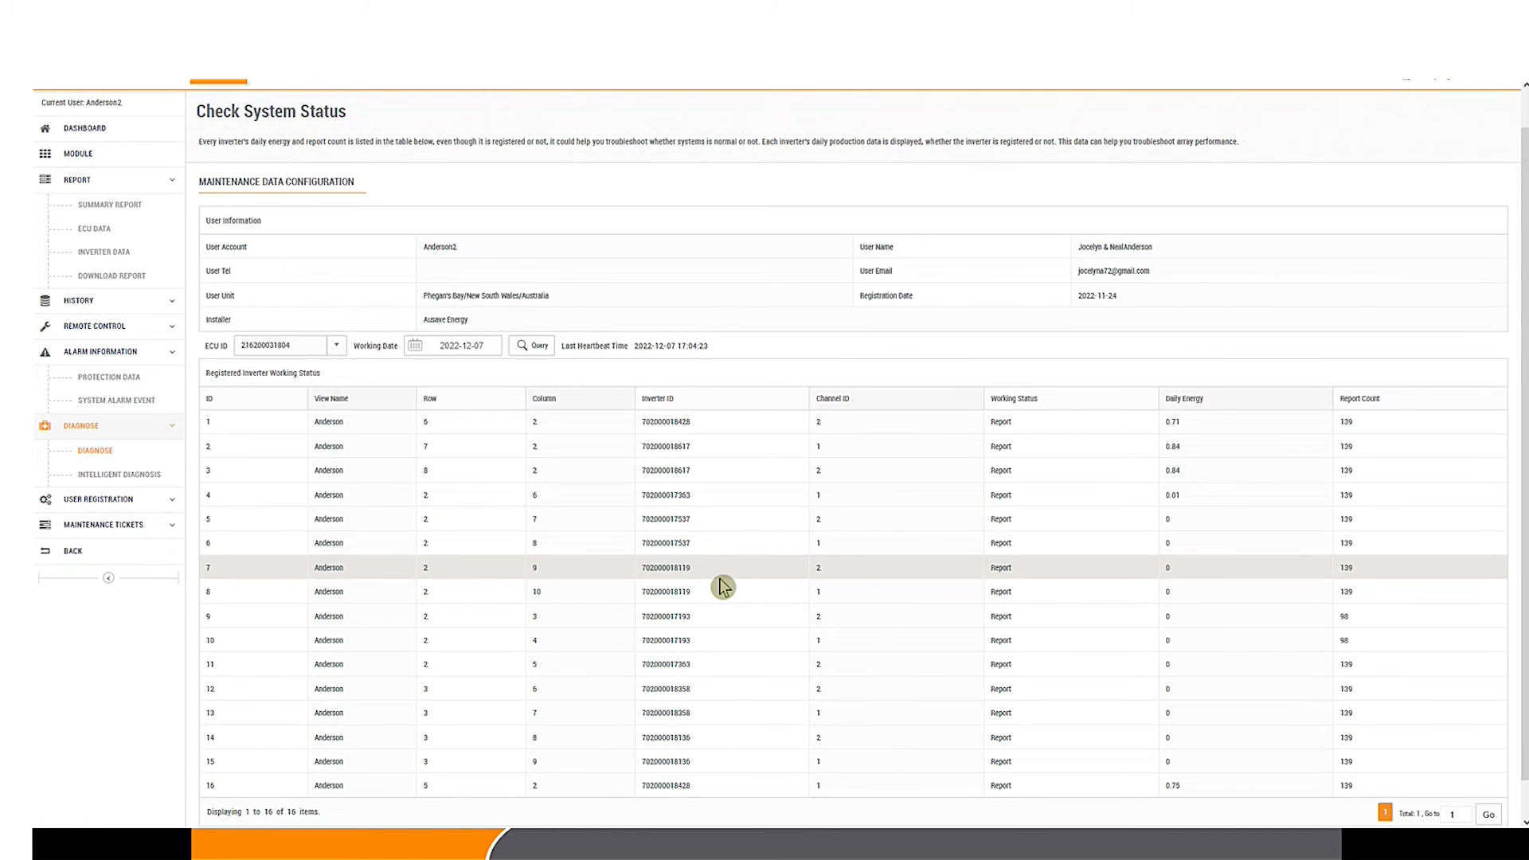
scroll(1434, 363, down, 1)
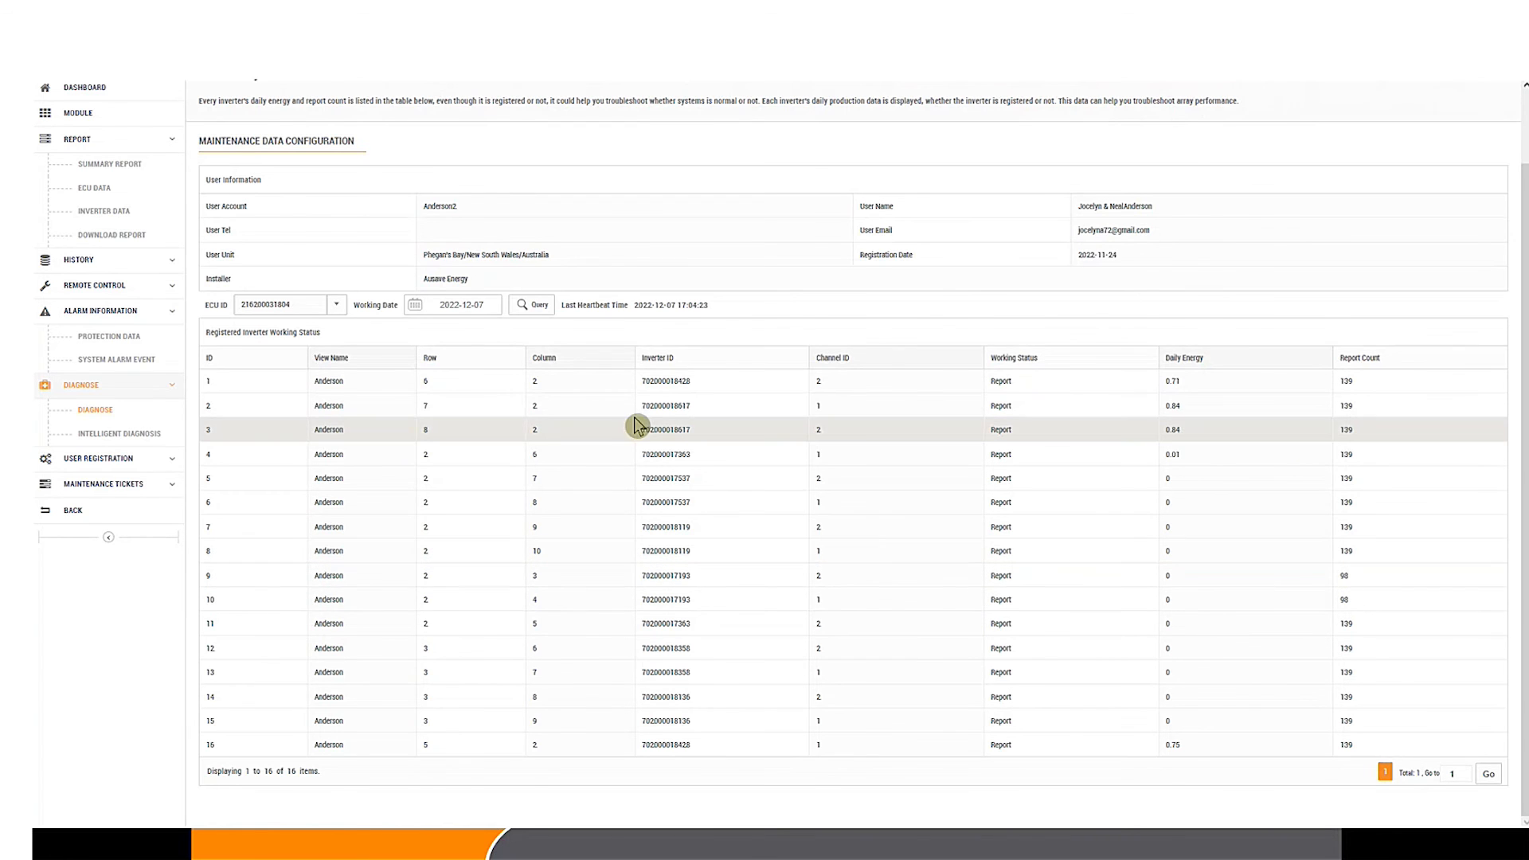
scroll(558, 427, up, 1)
Step: Open inverter data for the panel at position 3,7 and set Data Level to ALL
click(92, 204)
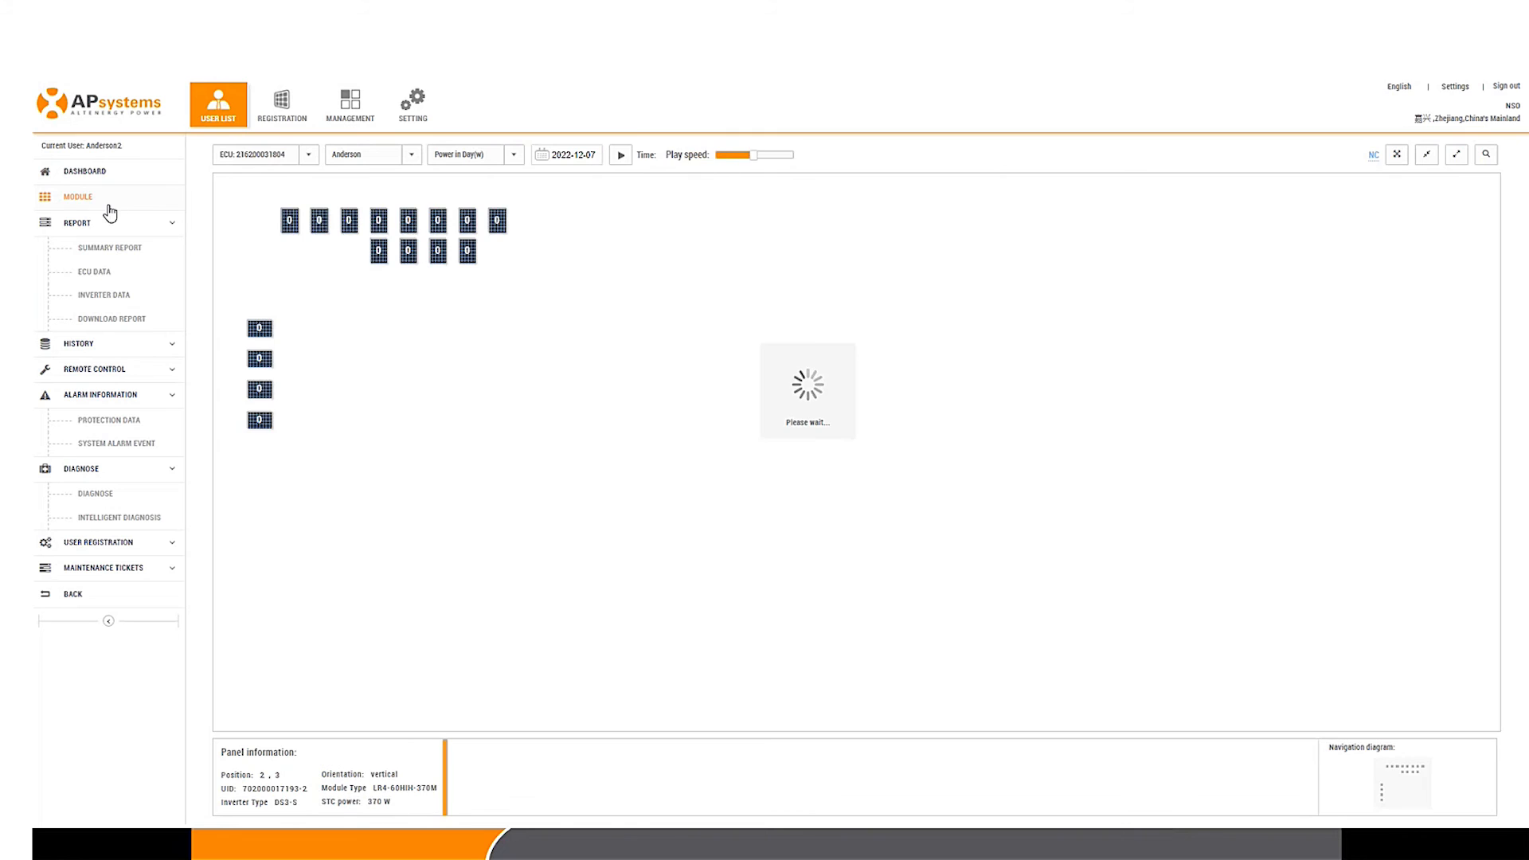
click(414, 263)
click(516, 347)
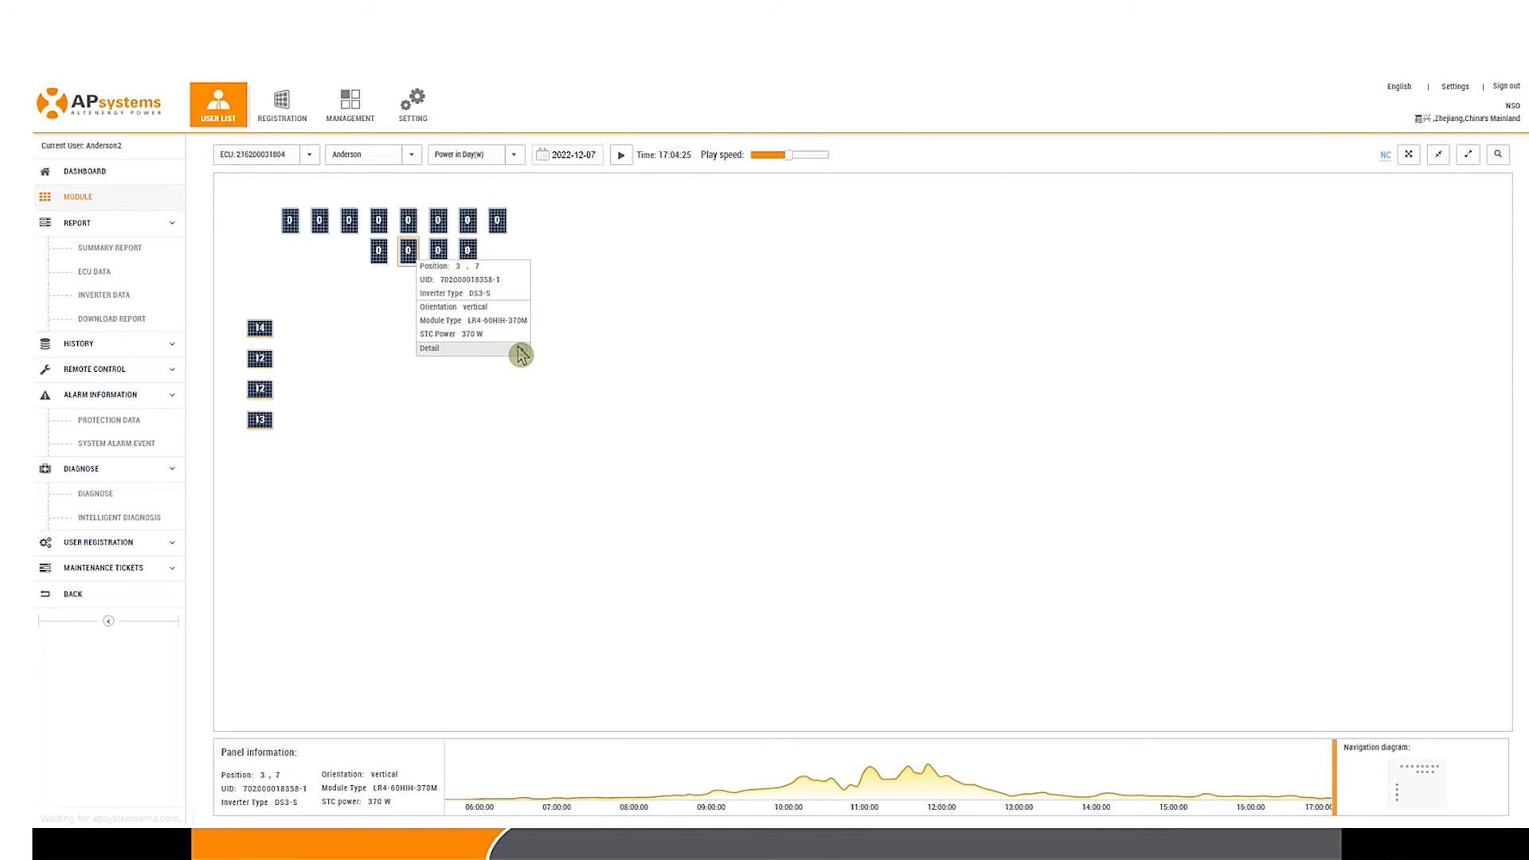
click(529, 216)
click(482, 266)
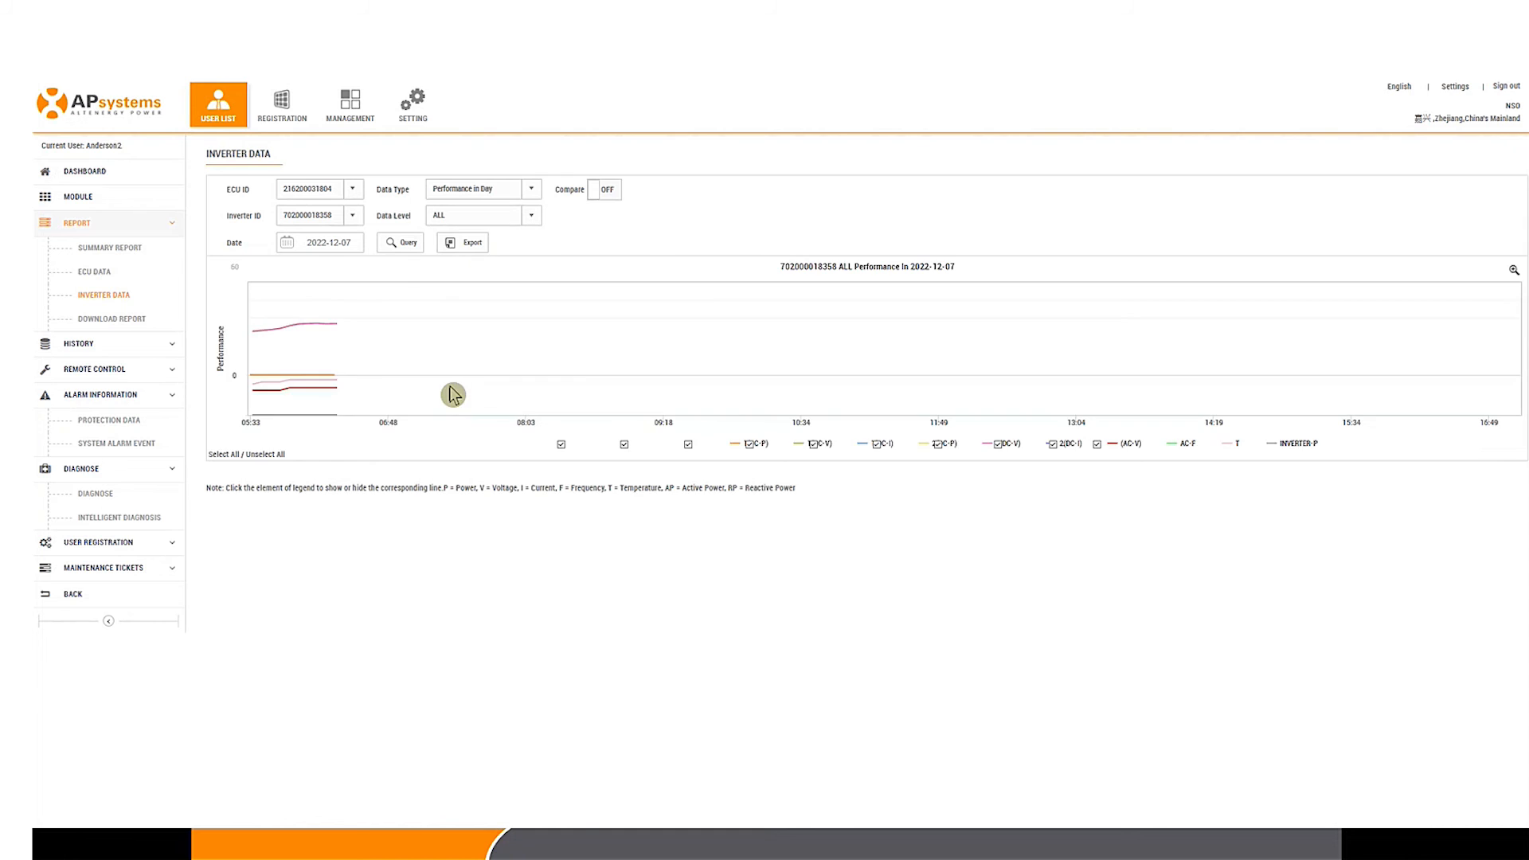
Step: Clear all series and plot only the input 1 and input 2 DC voltage lines
click(268, 455)
click(560, 446)
click(561, 444)
click(625, 444)
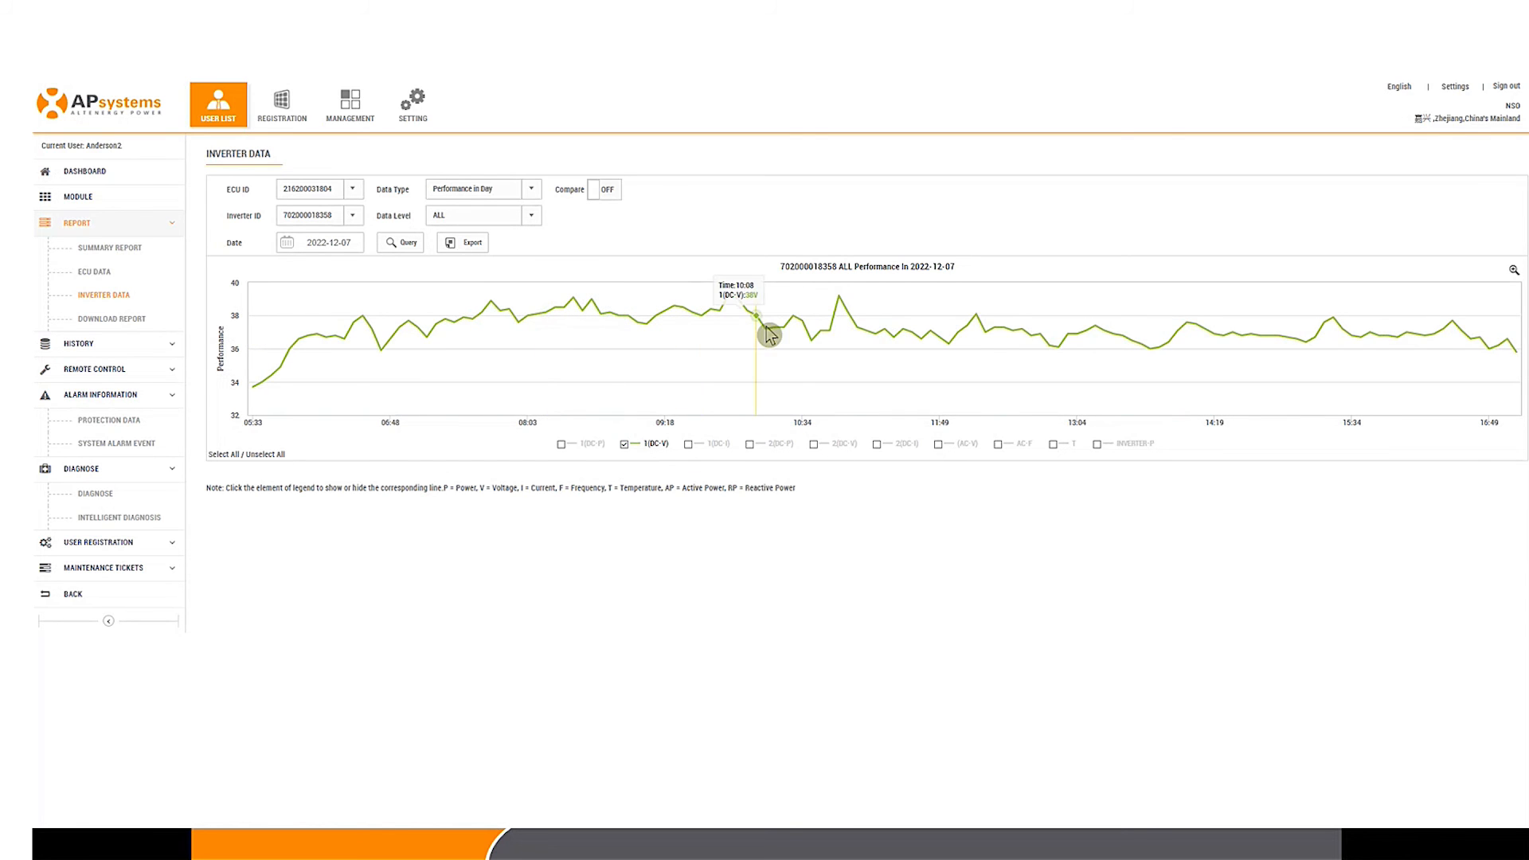
click(813, 445)
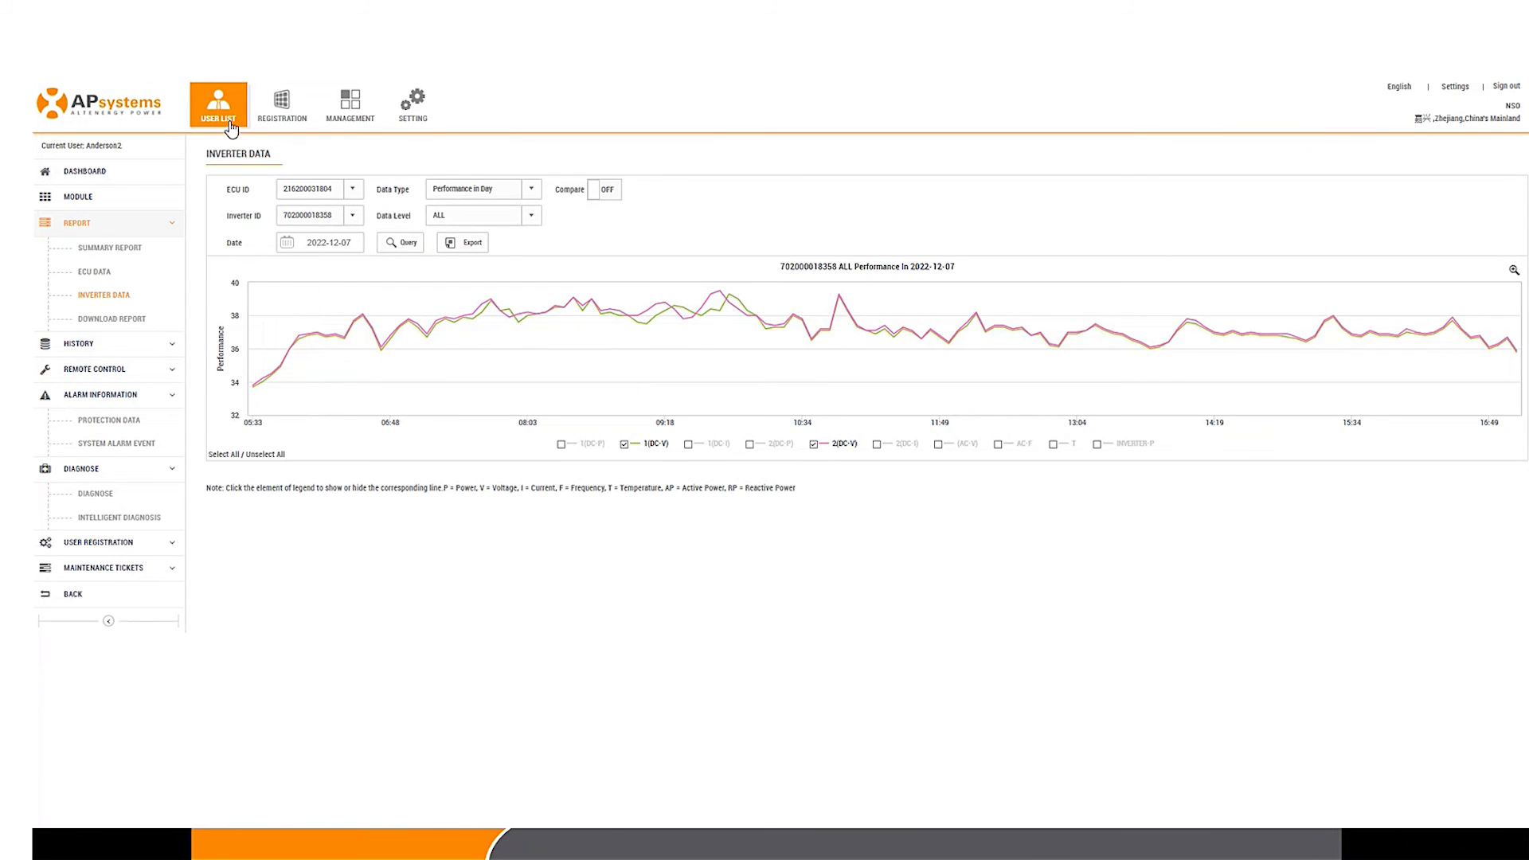
drag(231, 126, 194, 516)
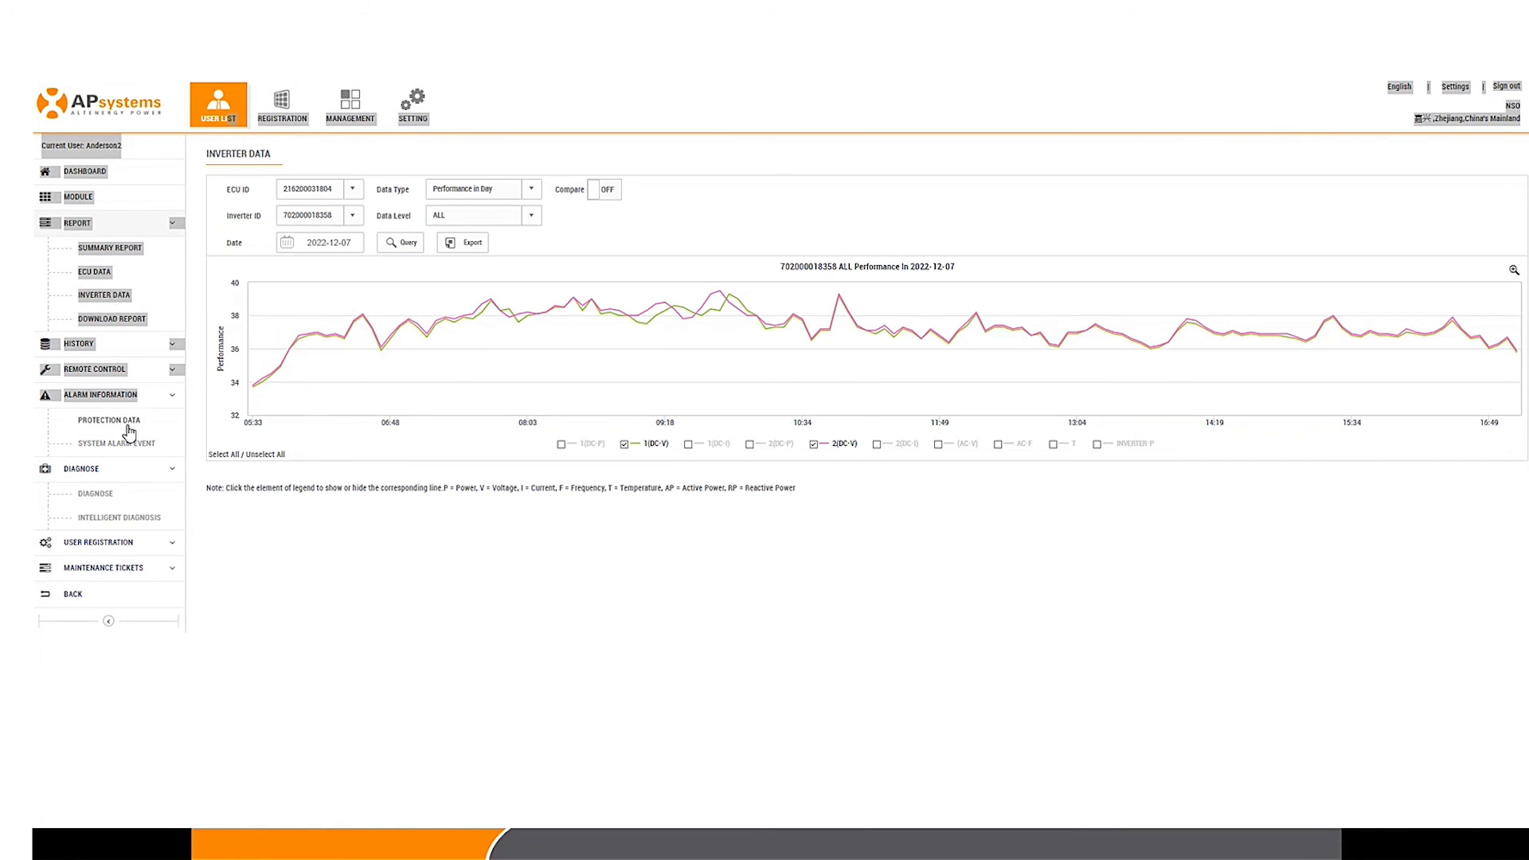
click(95, 369)
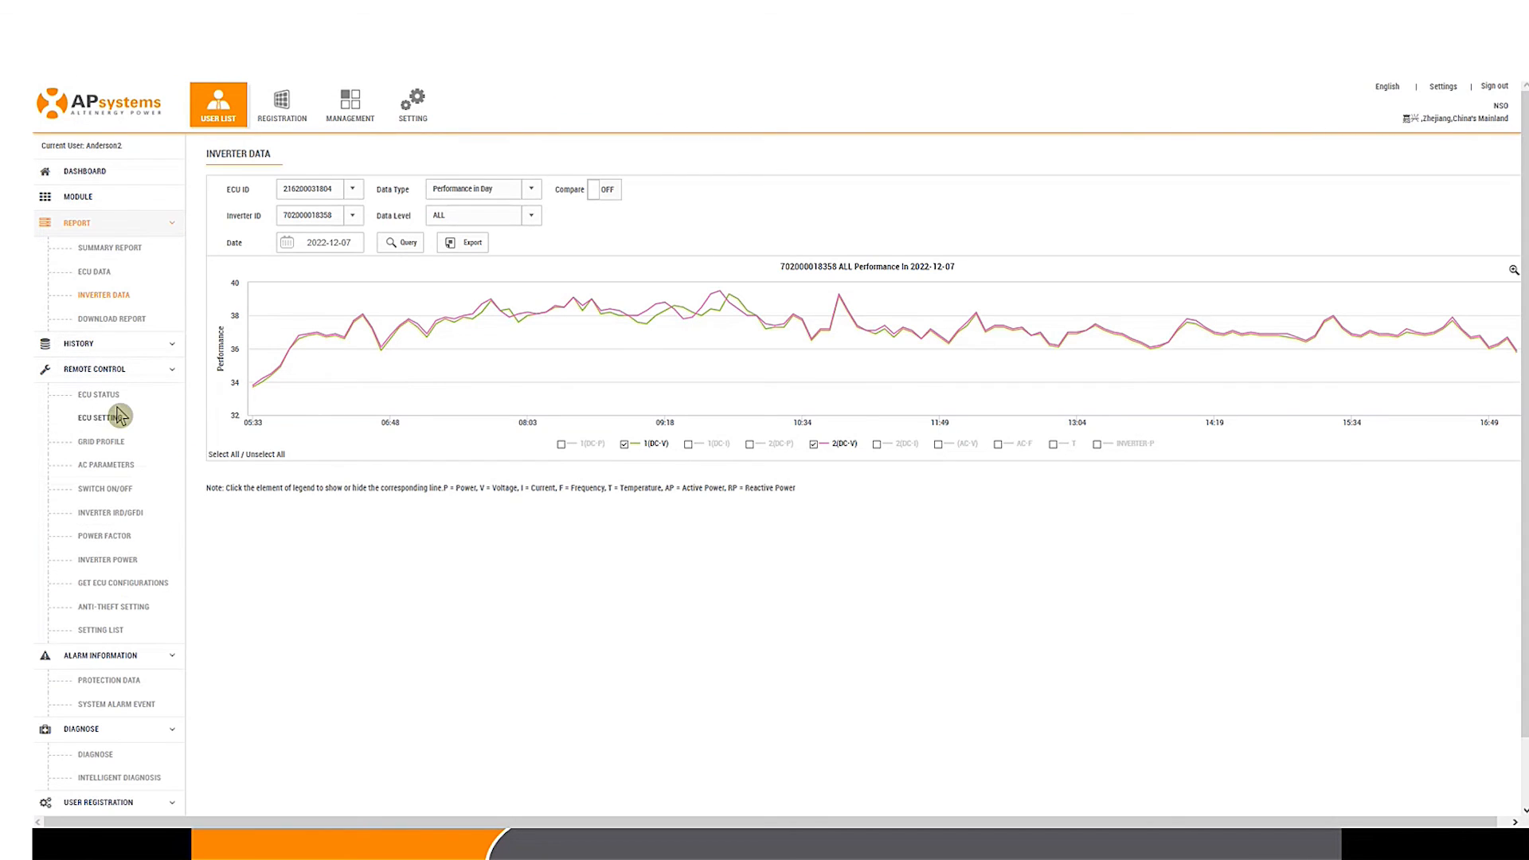
click(101, 419)
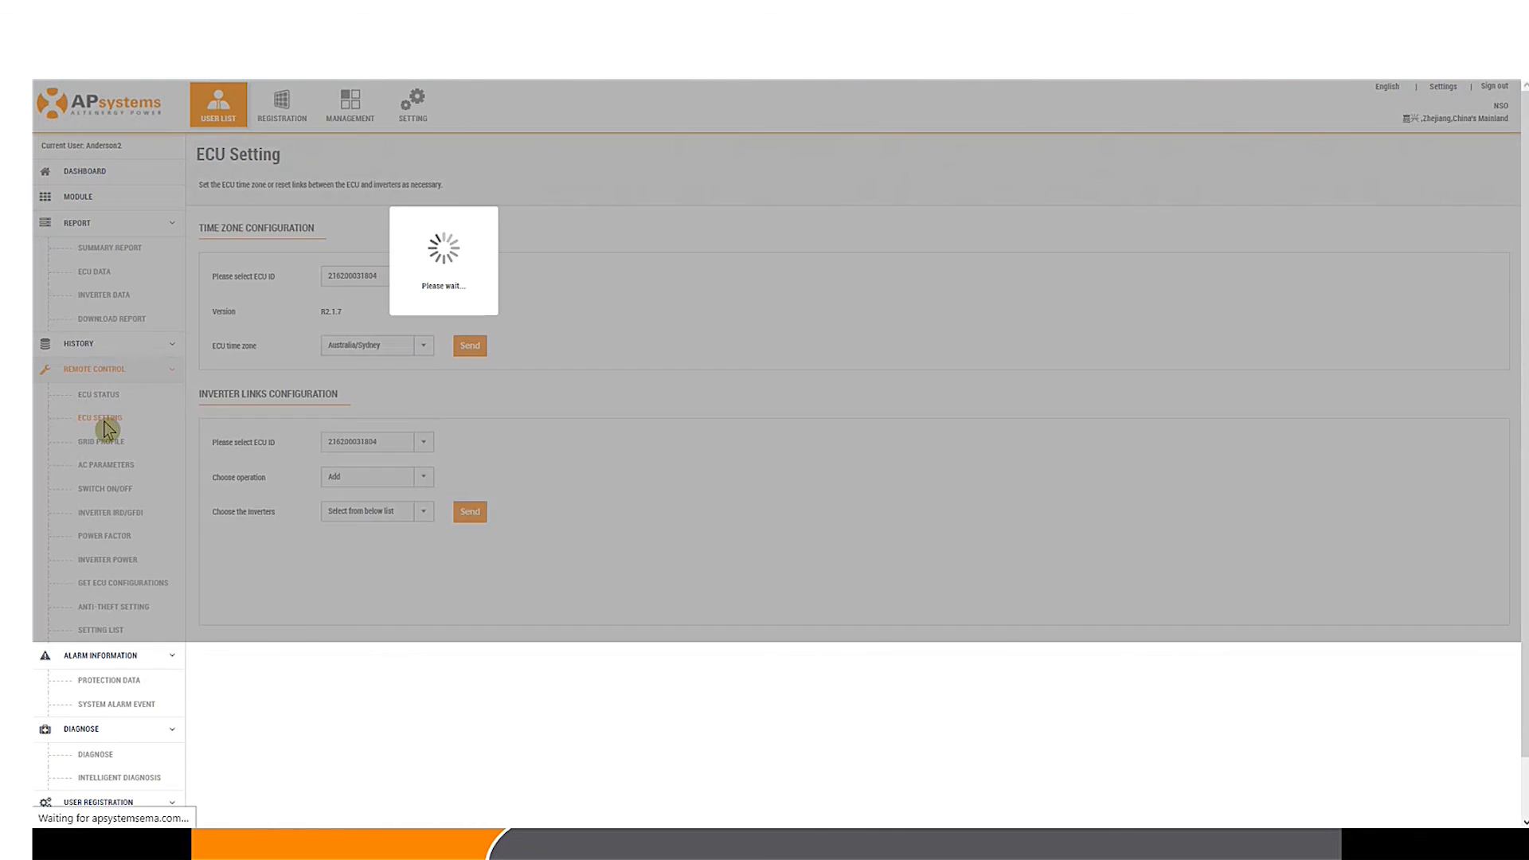
scroll(617, 497, down, 2)
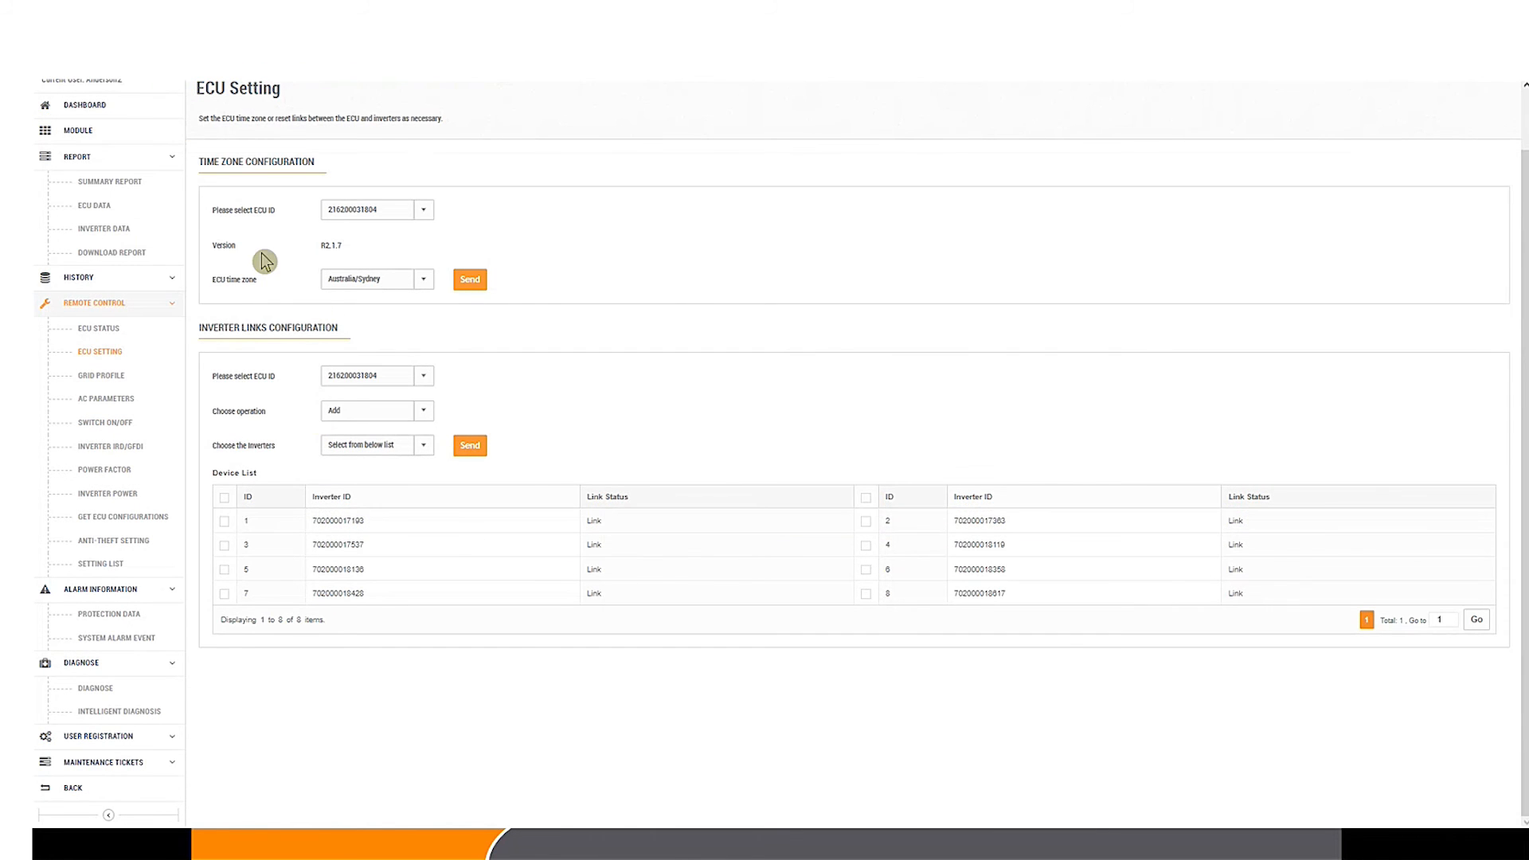
Step: Point out the inverters' Link status, then tick both header checkboxes to select all eight inverters
double_click(607, 521)
double_click(610, 545)
double_click(613, 570)
double_click(587, 599)
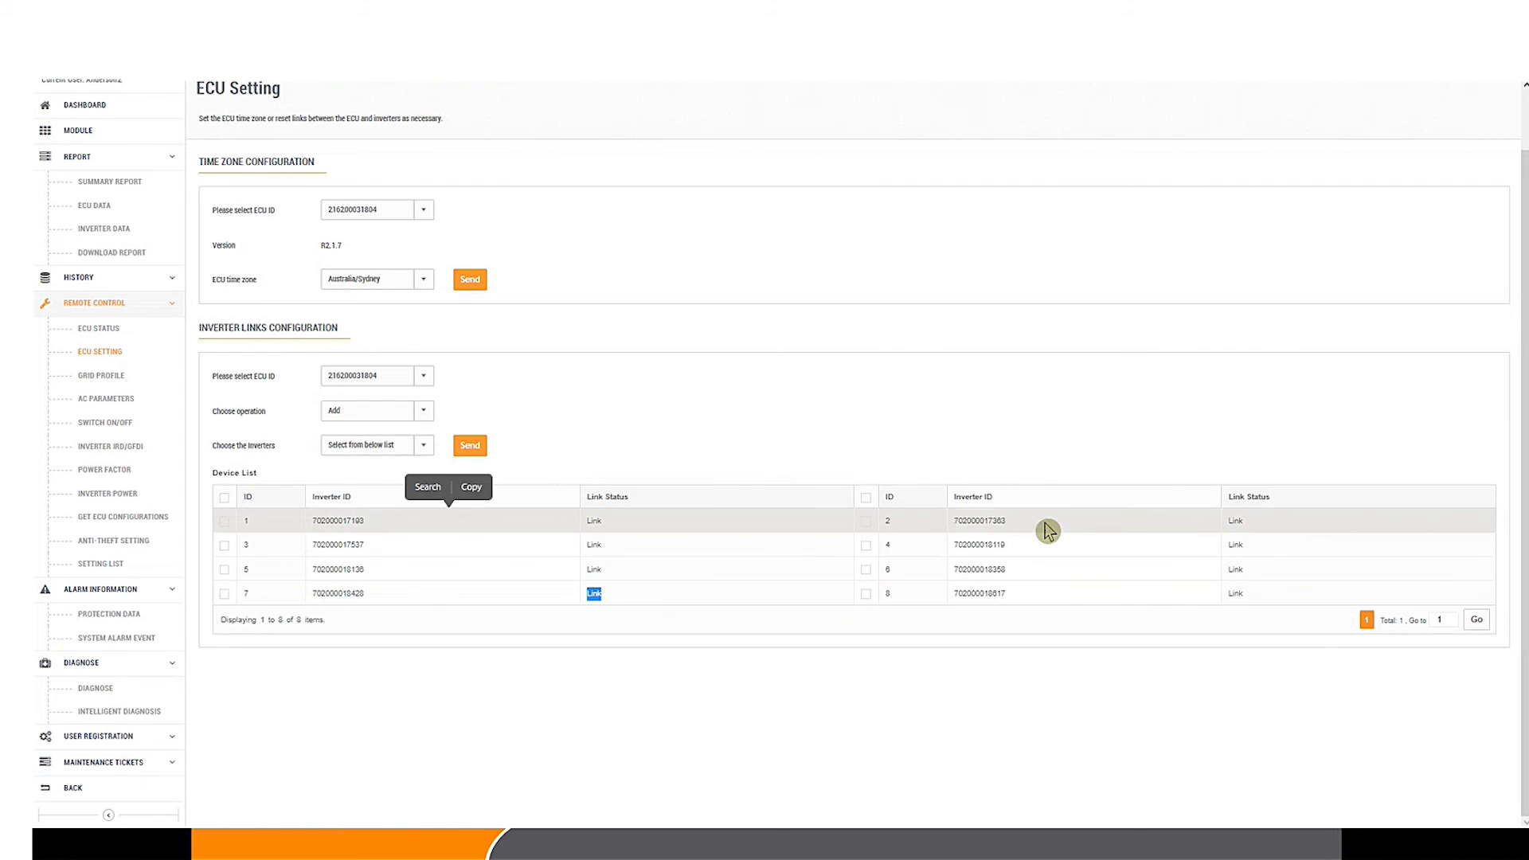
double_click(1267, 522)
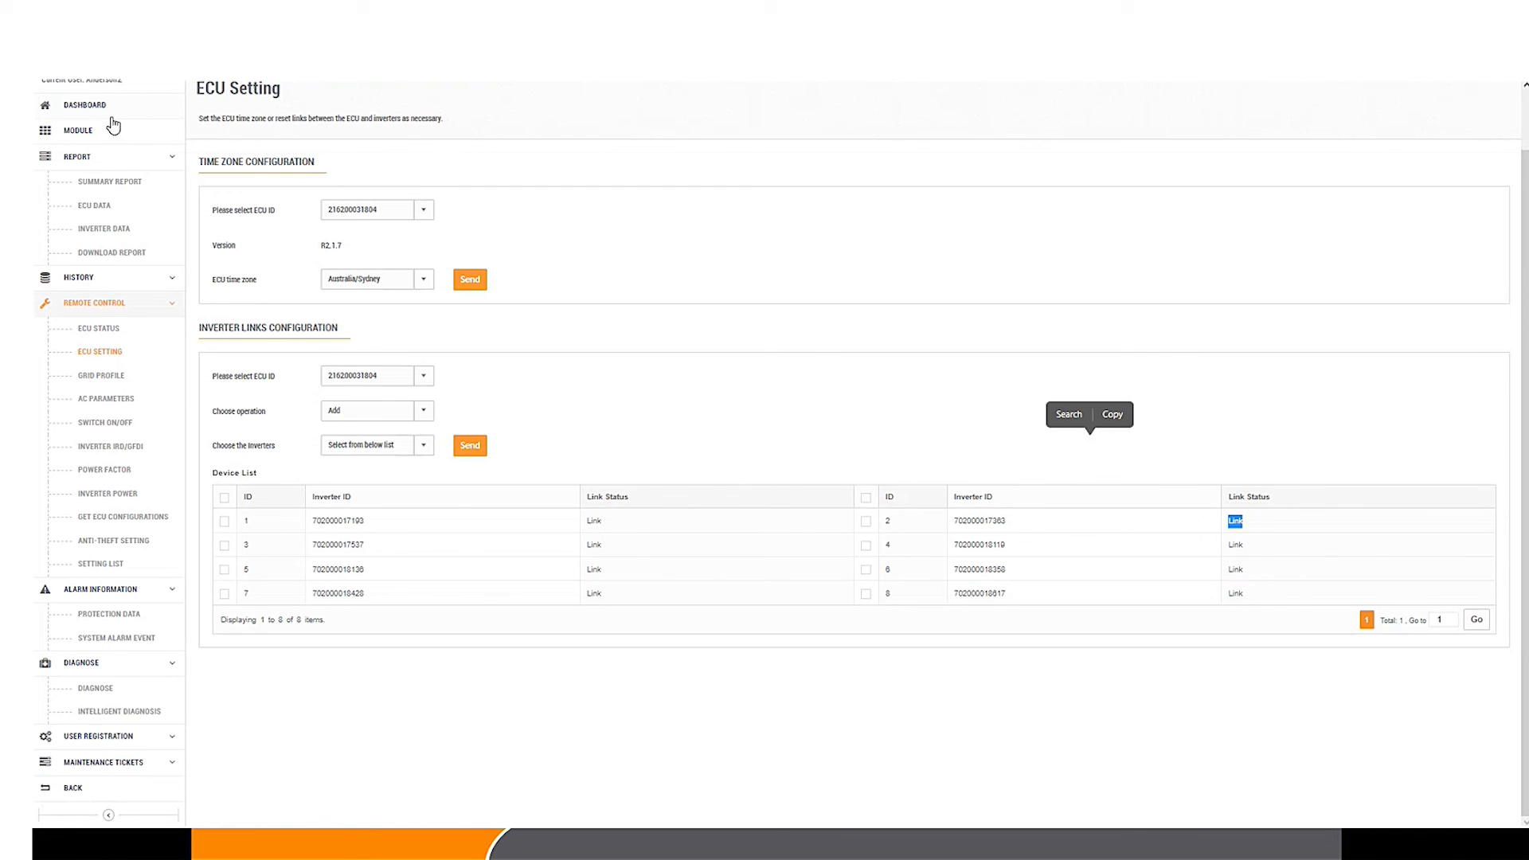
click(226, 498)
click(866, 498)
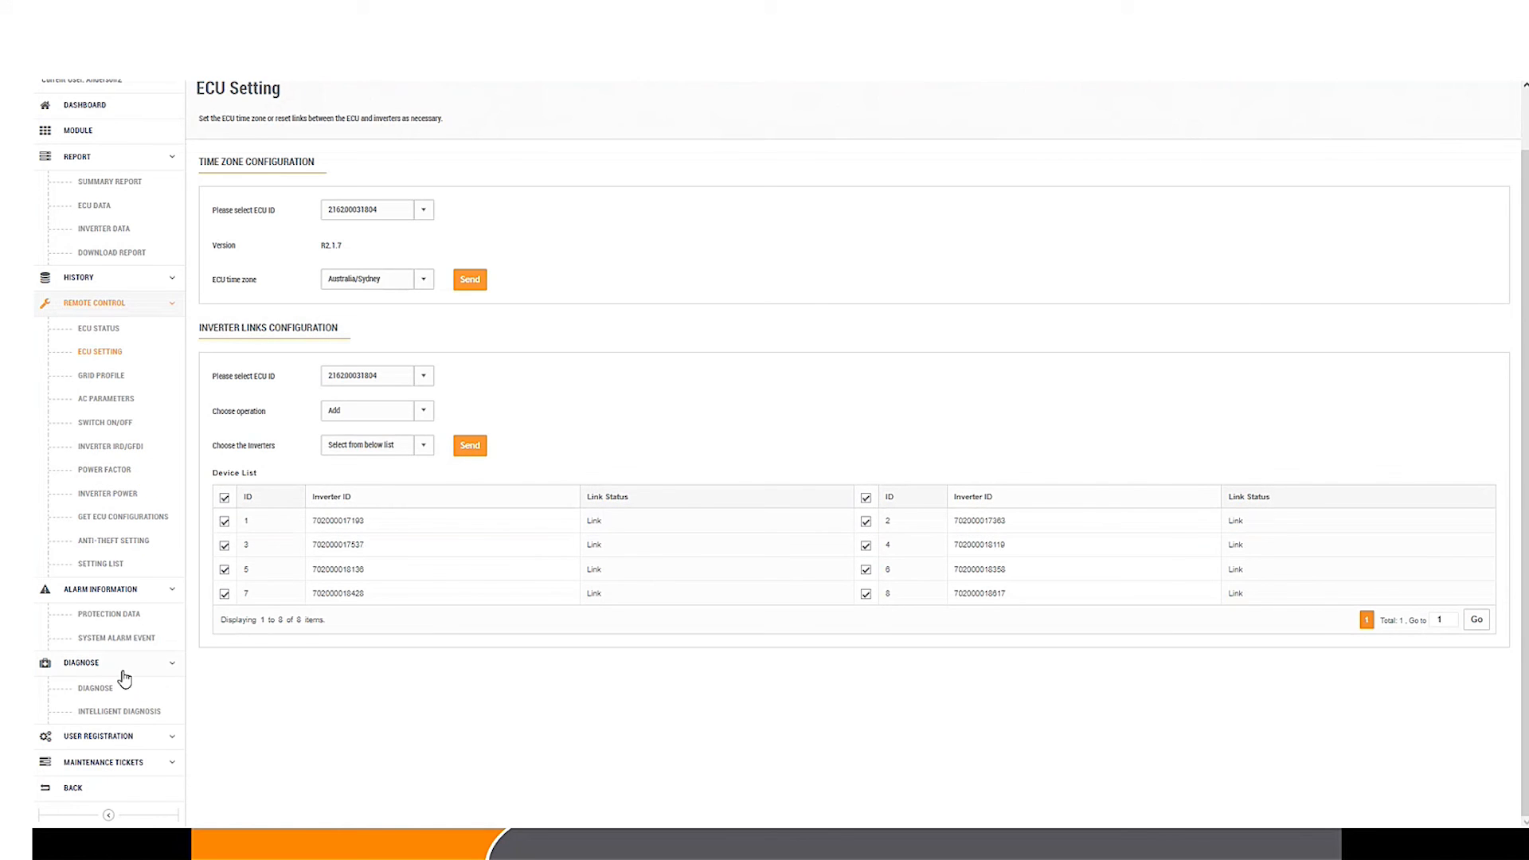
Step: Check the system status and point out the last heartbeat time, then return to the Installer List
click(109, 694)
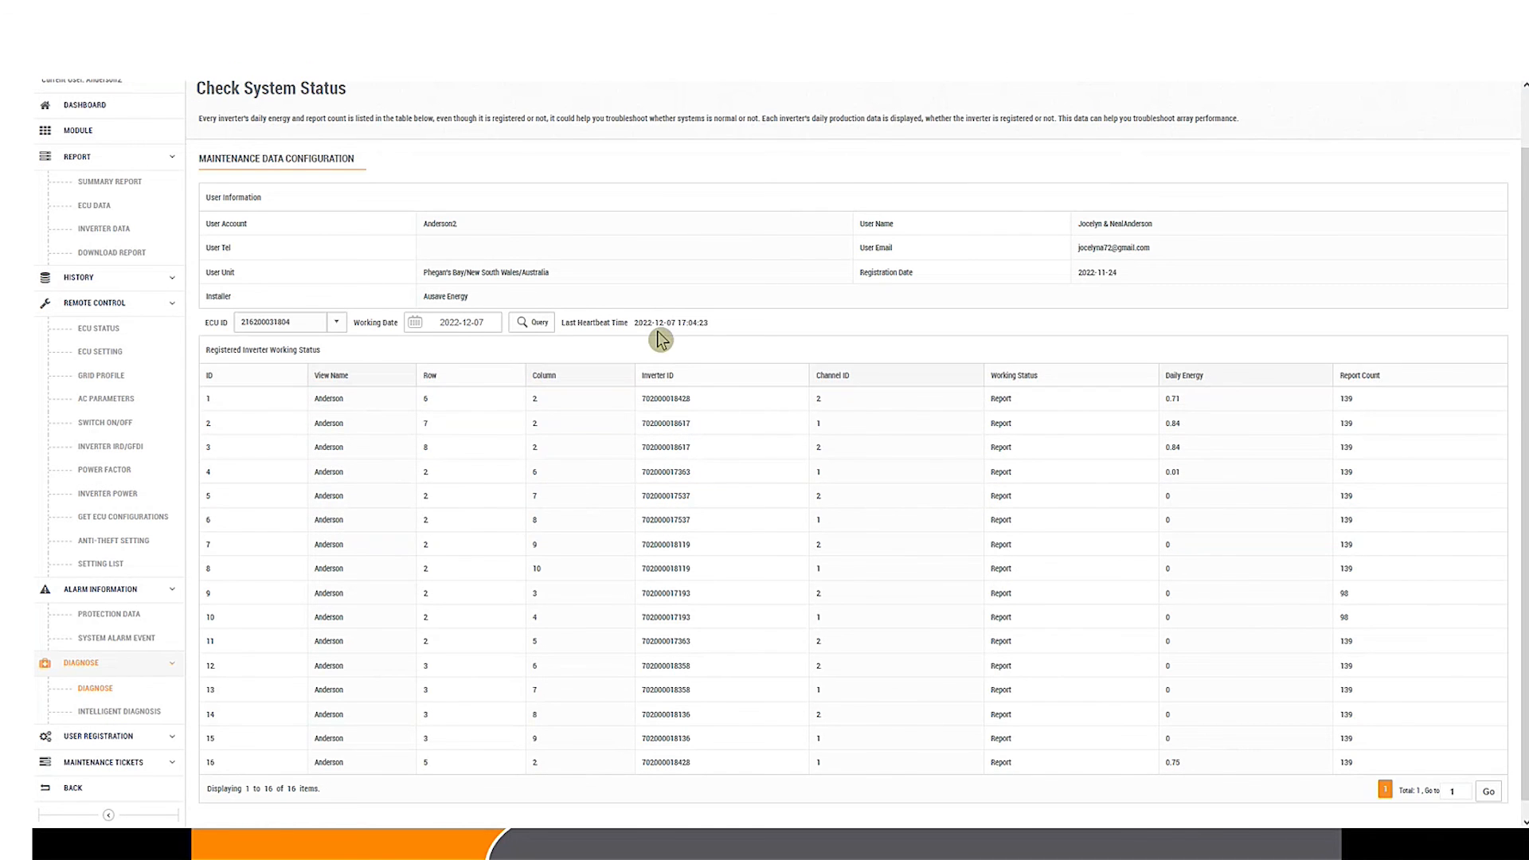
mouse_move(640, 324)
mouse_down()
mouse_move(725, 330)
mouse_move(625, 323)
mouse_up()
click(725, 330)
click(694, 322)
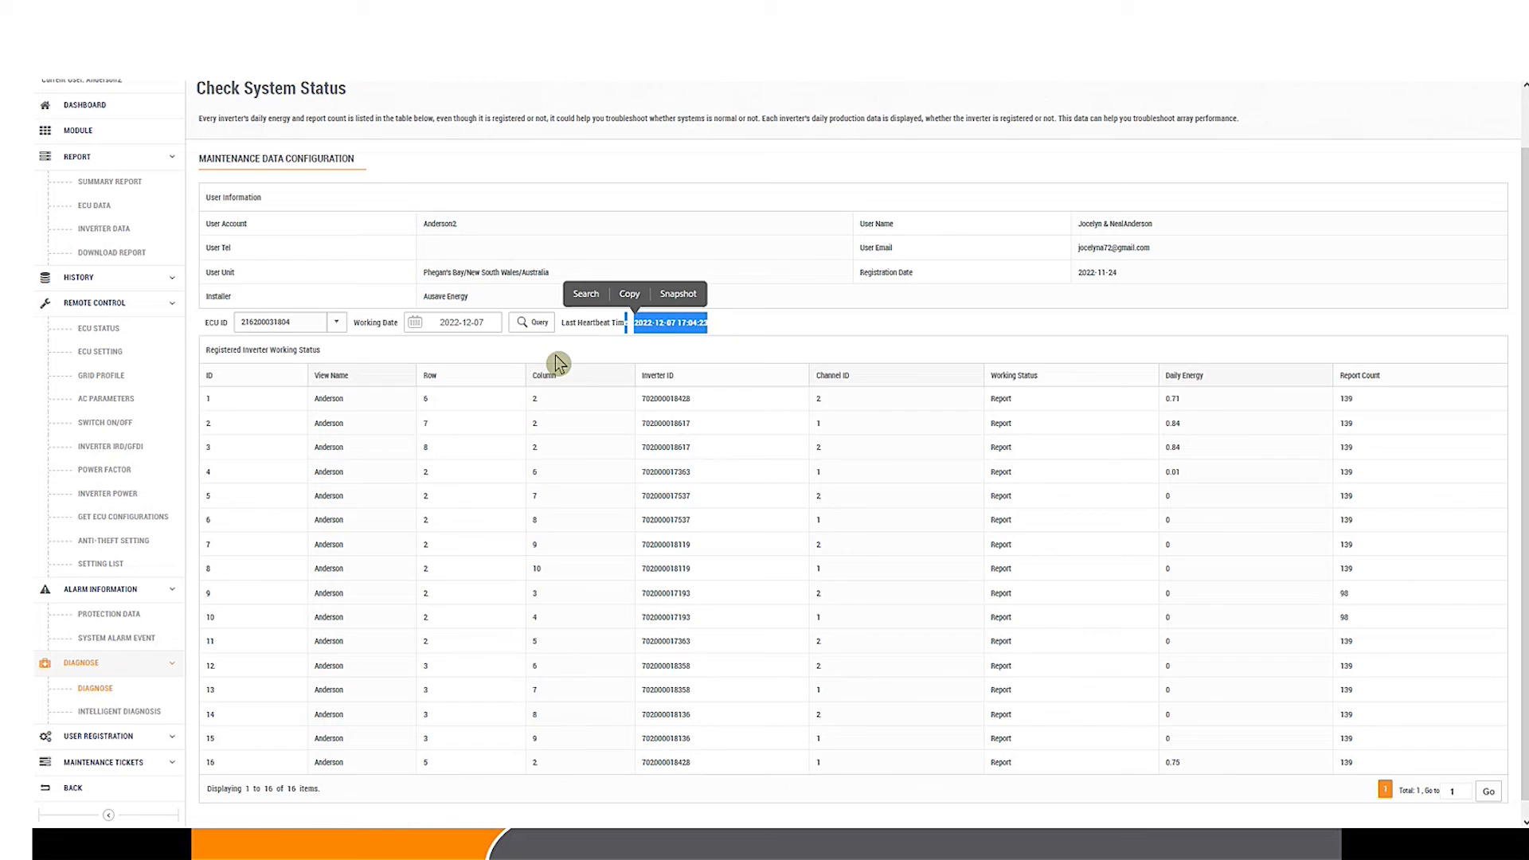
scroll(556, 355, up, 1)
click(234, 120)
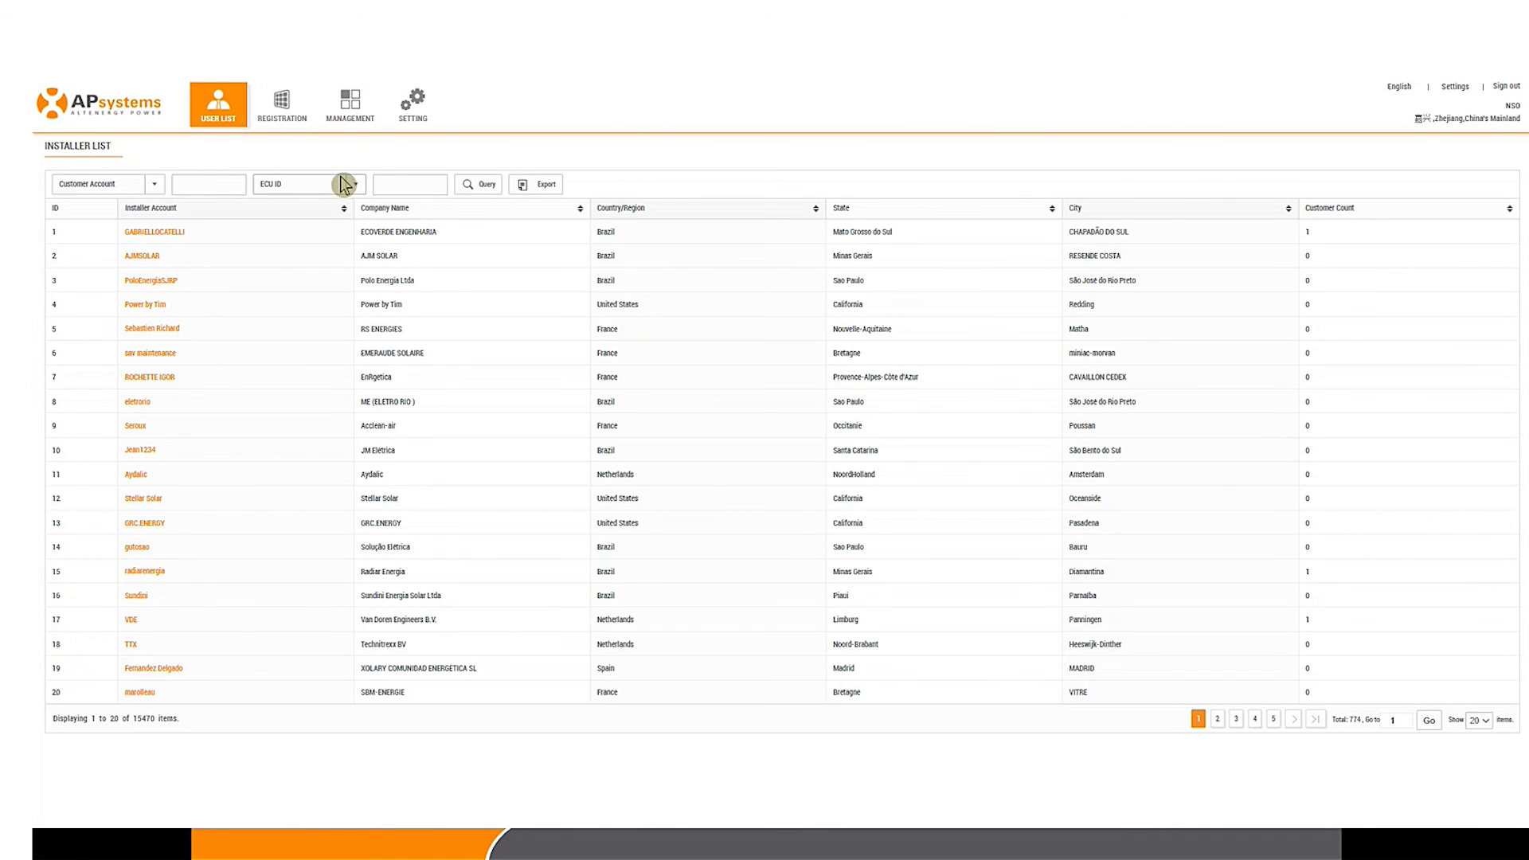
click(390, 183)
click(468, 188)
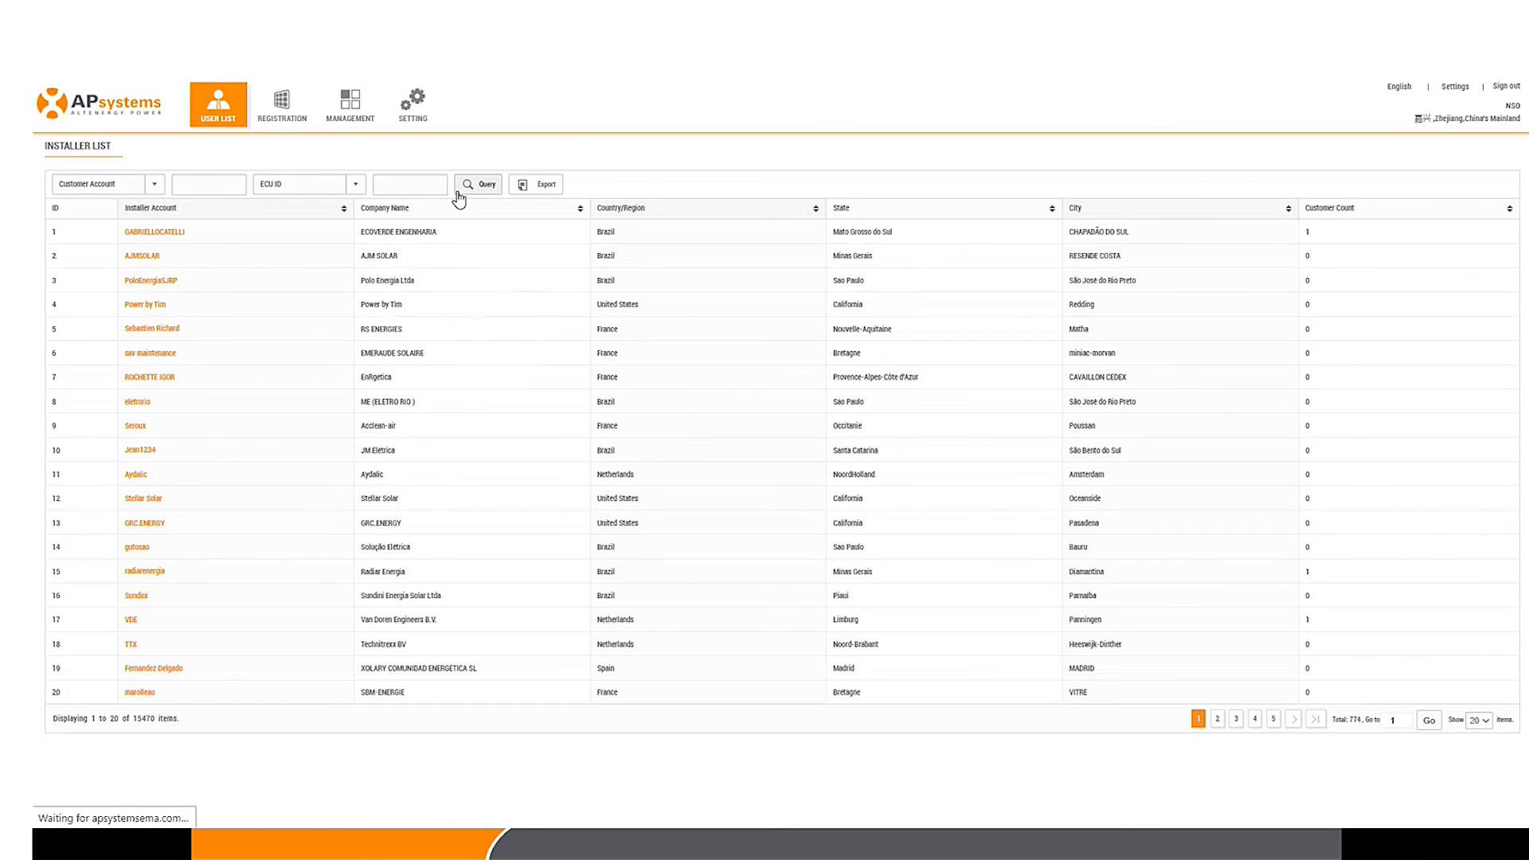
click(570, 188)
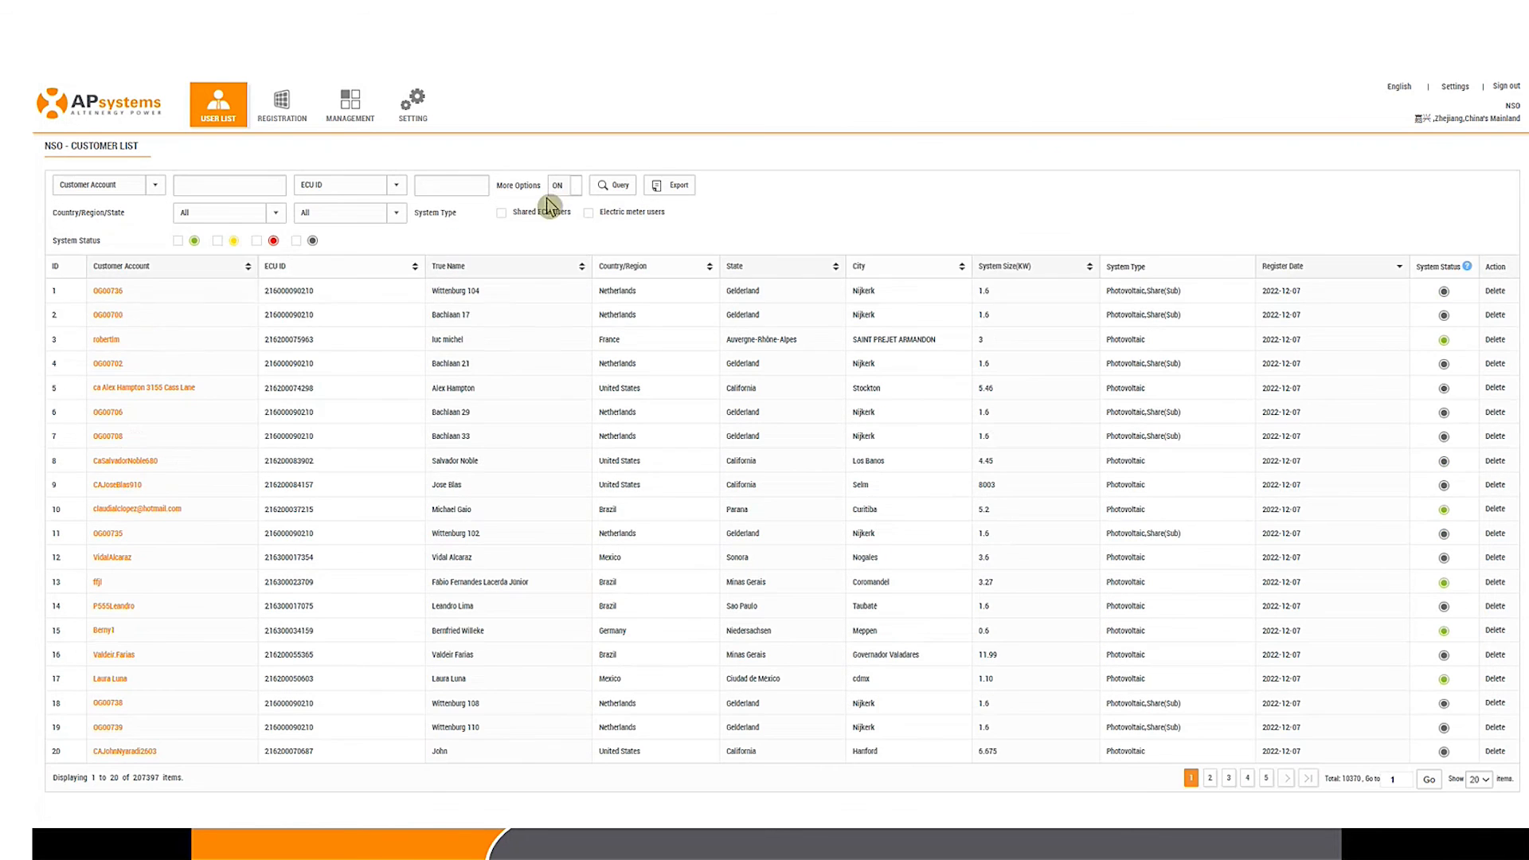
click(272, 214)
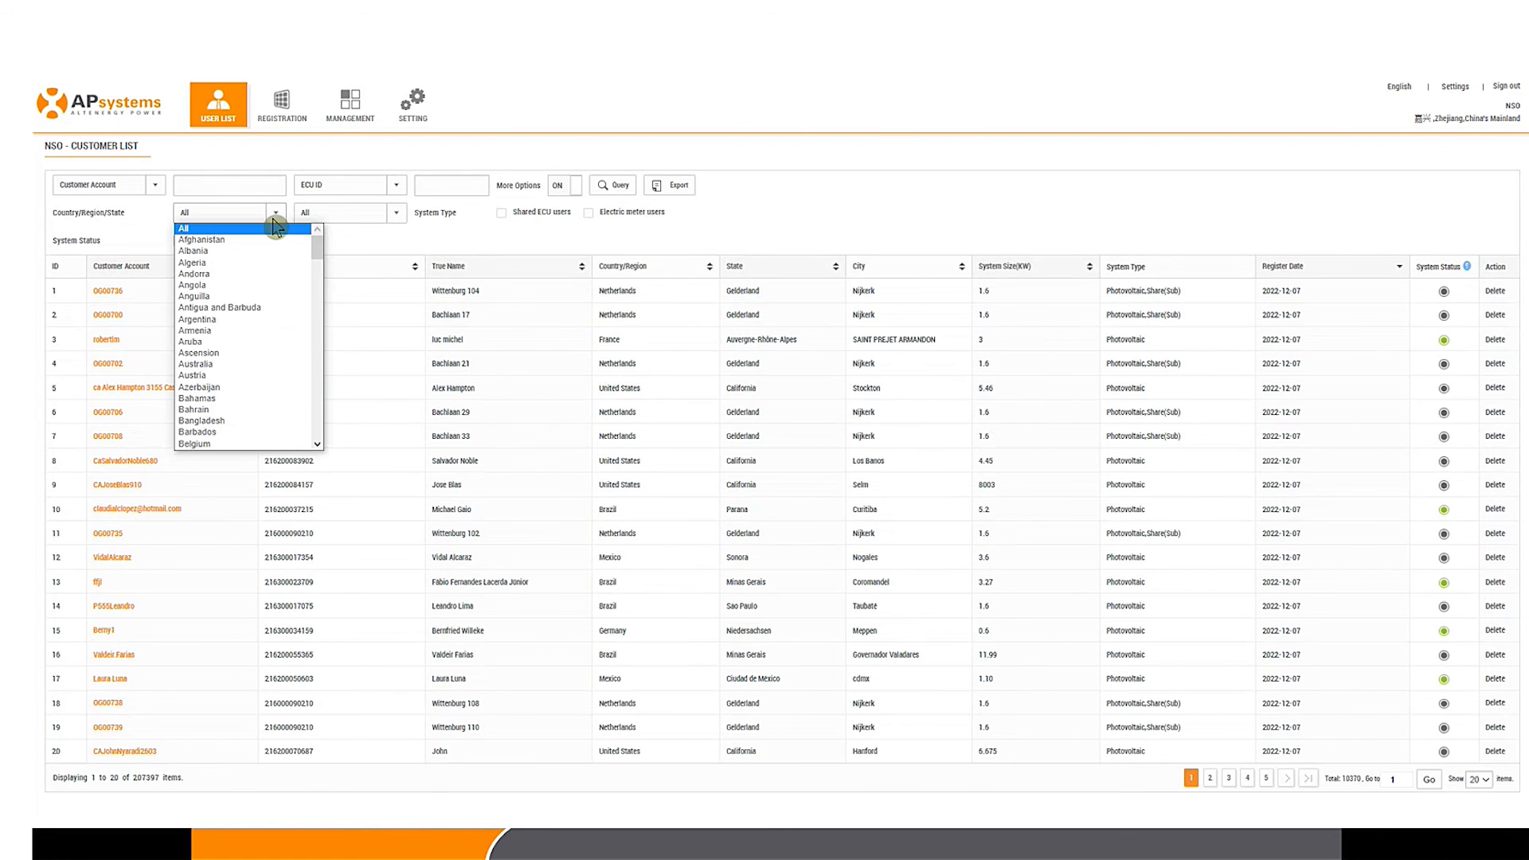
click(228, 365)
click(611, 187)
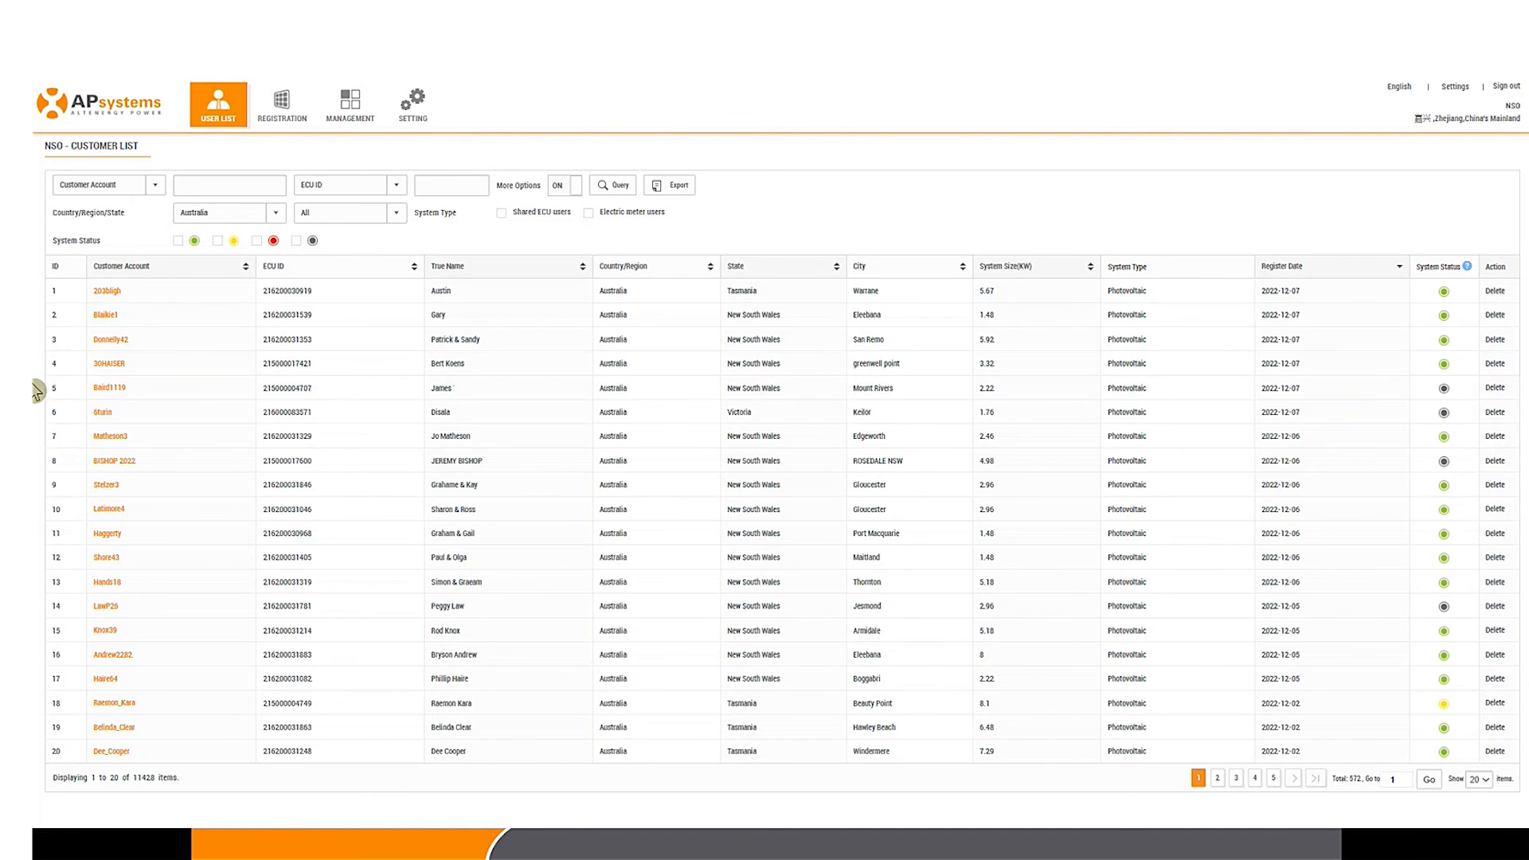
click(110, 389)
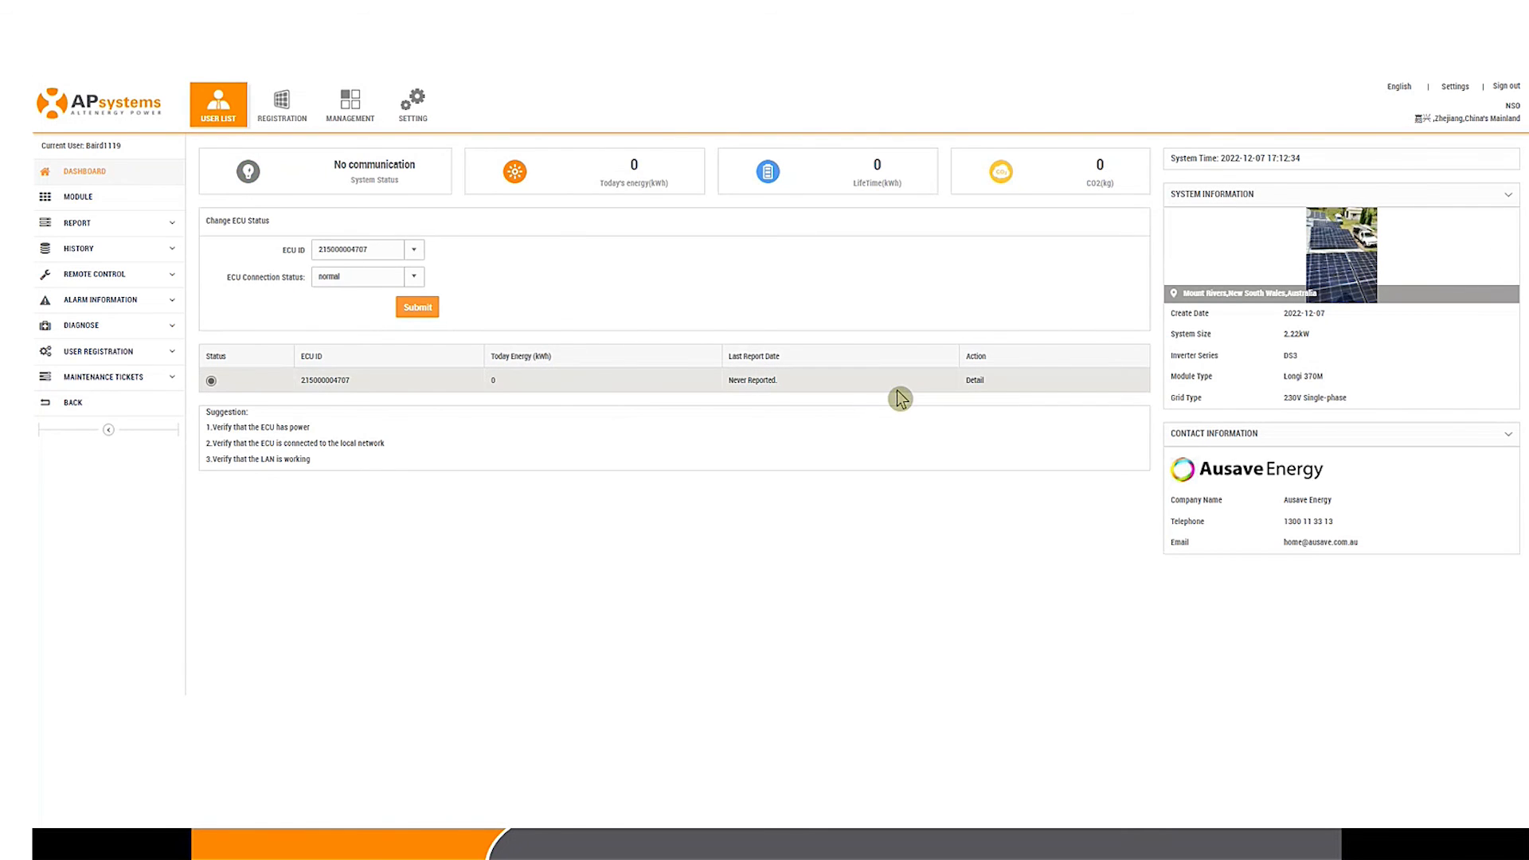
Step: Review the status table showing all six inverters not reporting, then open the 2022-12-07 module layout
click(125, 331)
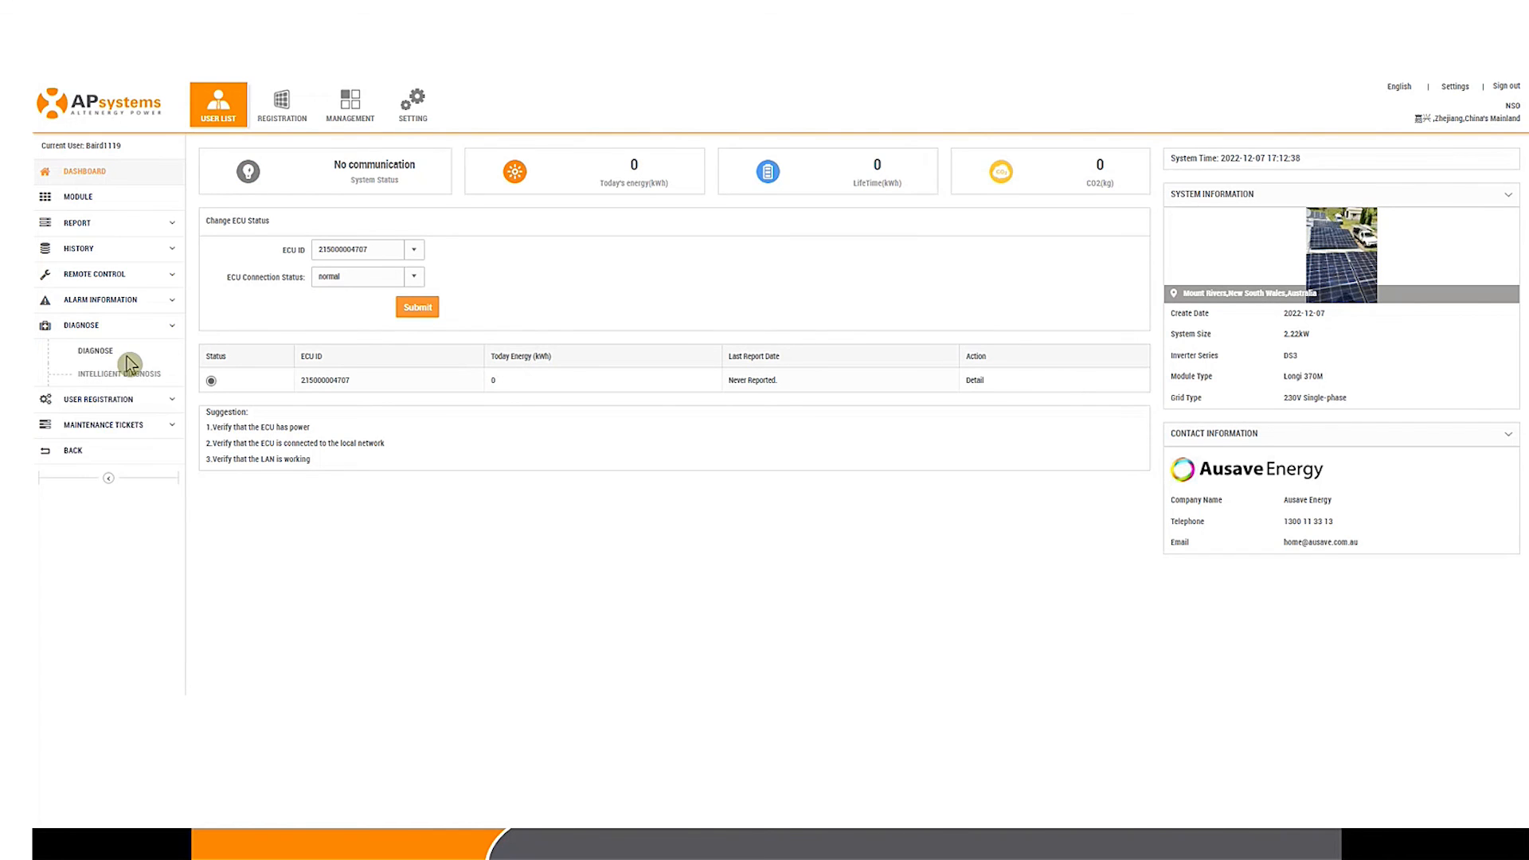
click(97, 351)
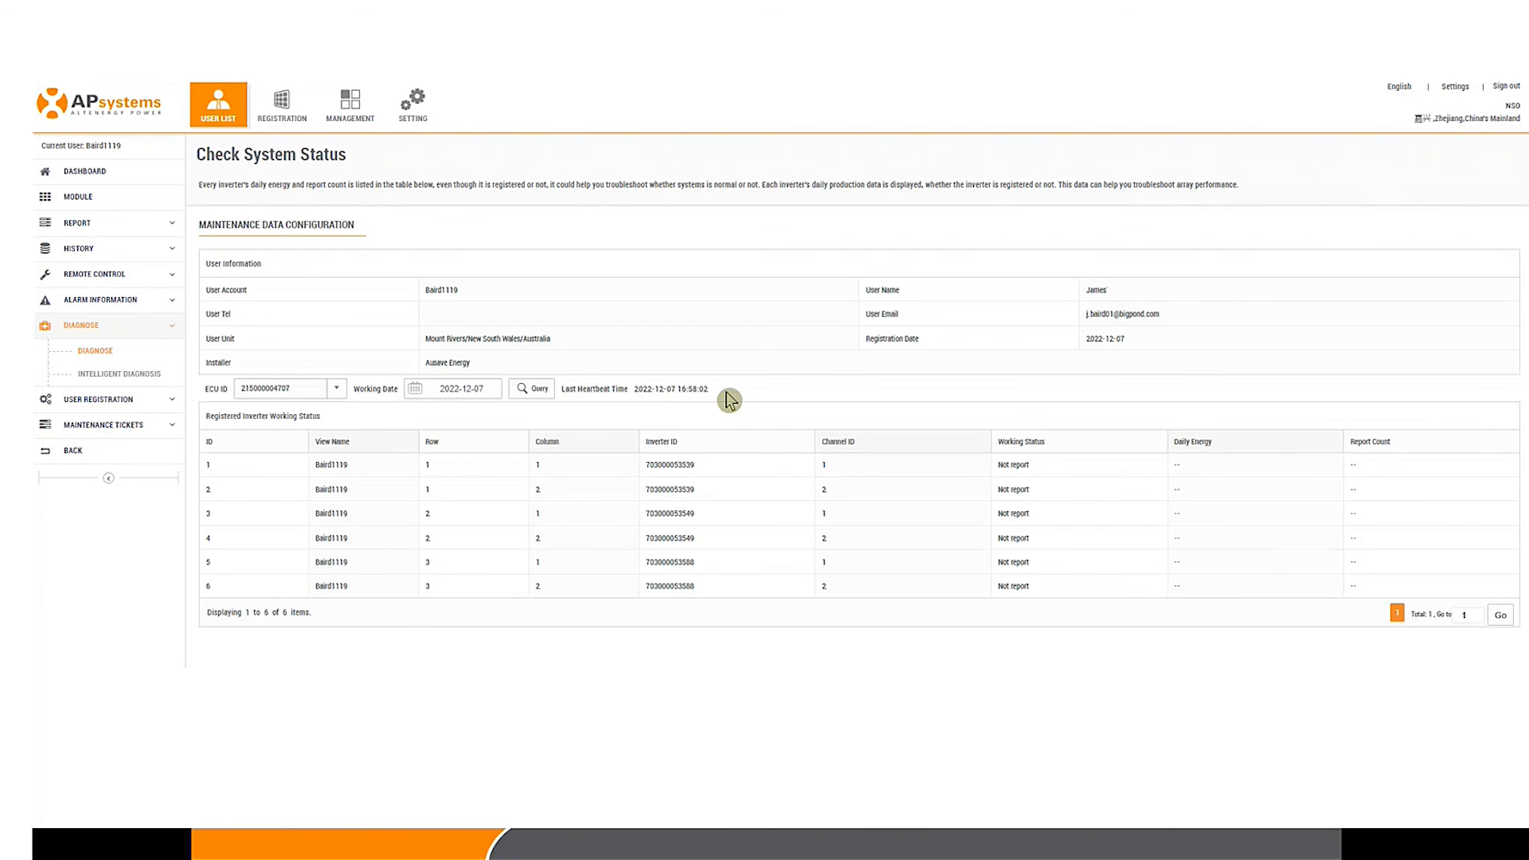
drag(712, 391, 661, 390)
click(739, 396)
drag(564, 390, 714, 396)
click(671, 388)
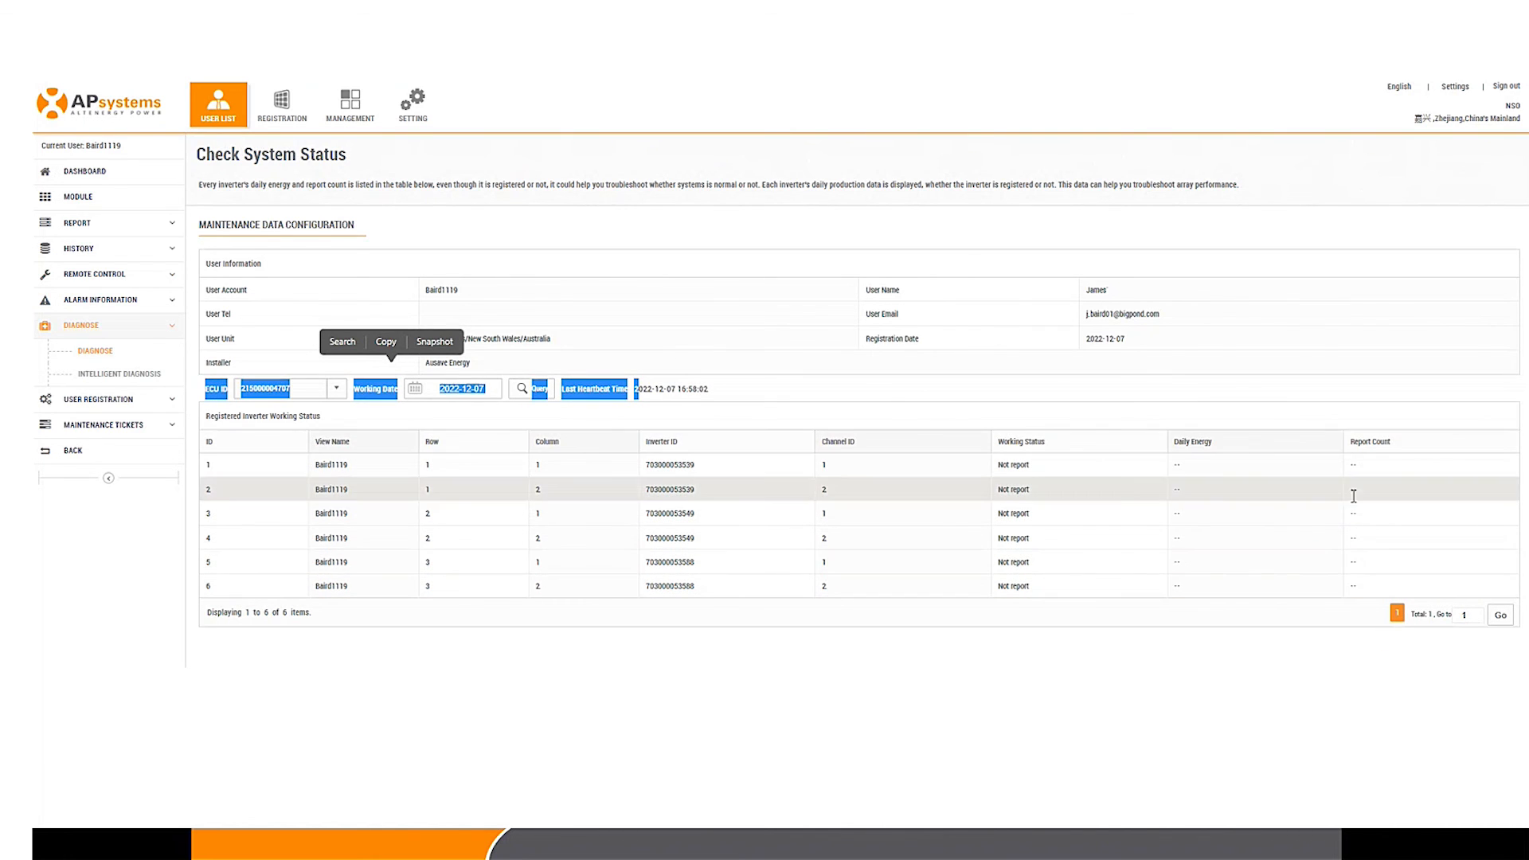
click(69, 196)
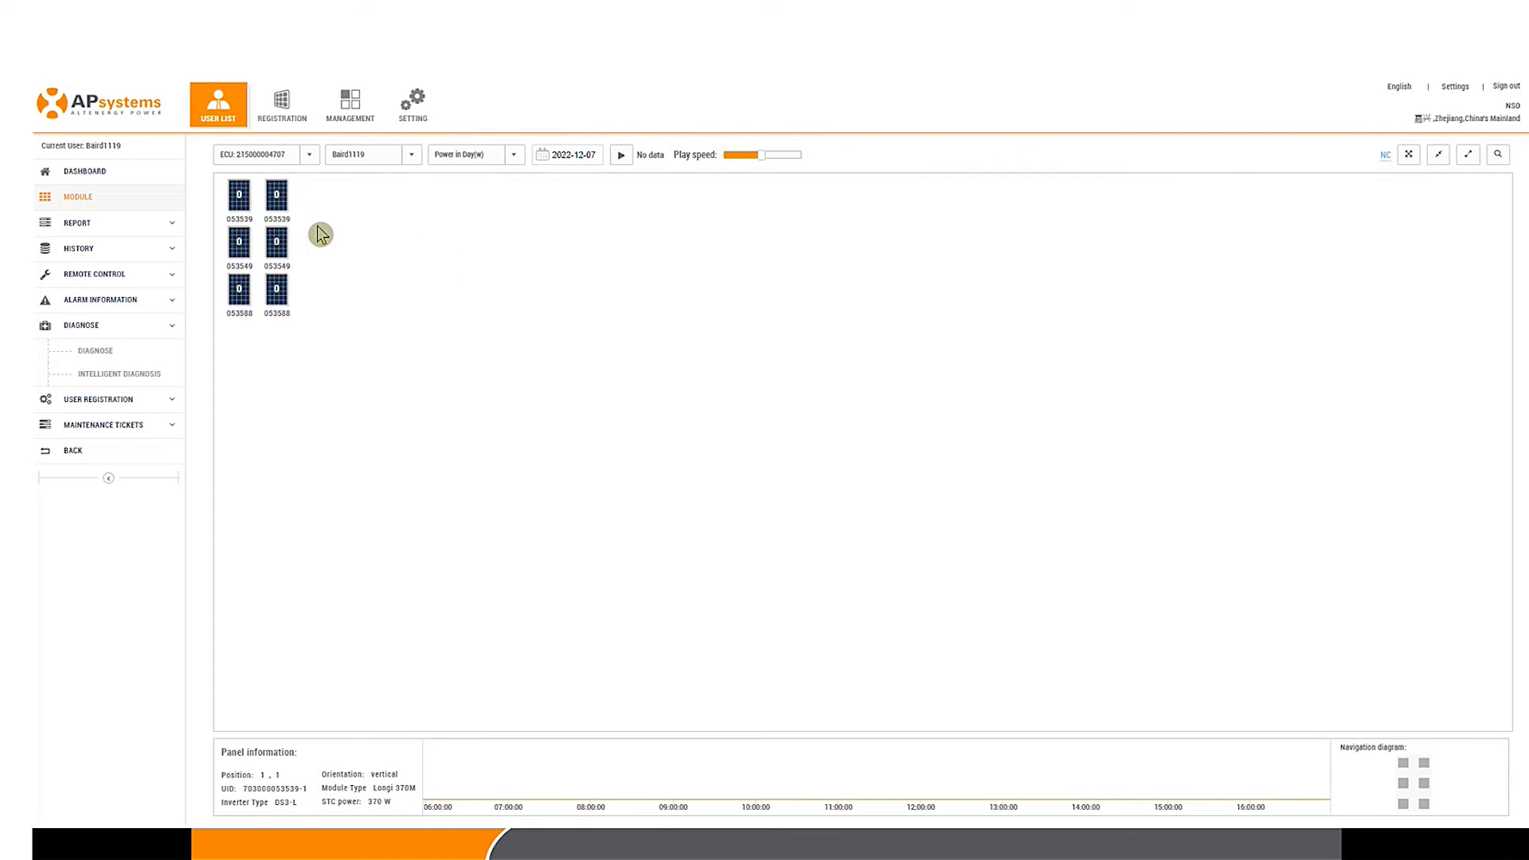
click(140, 278)
click(99, 325)
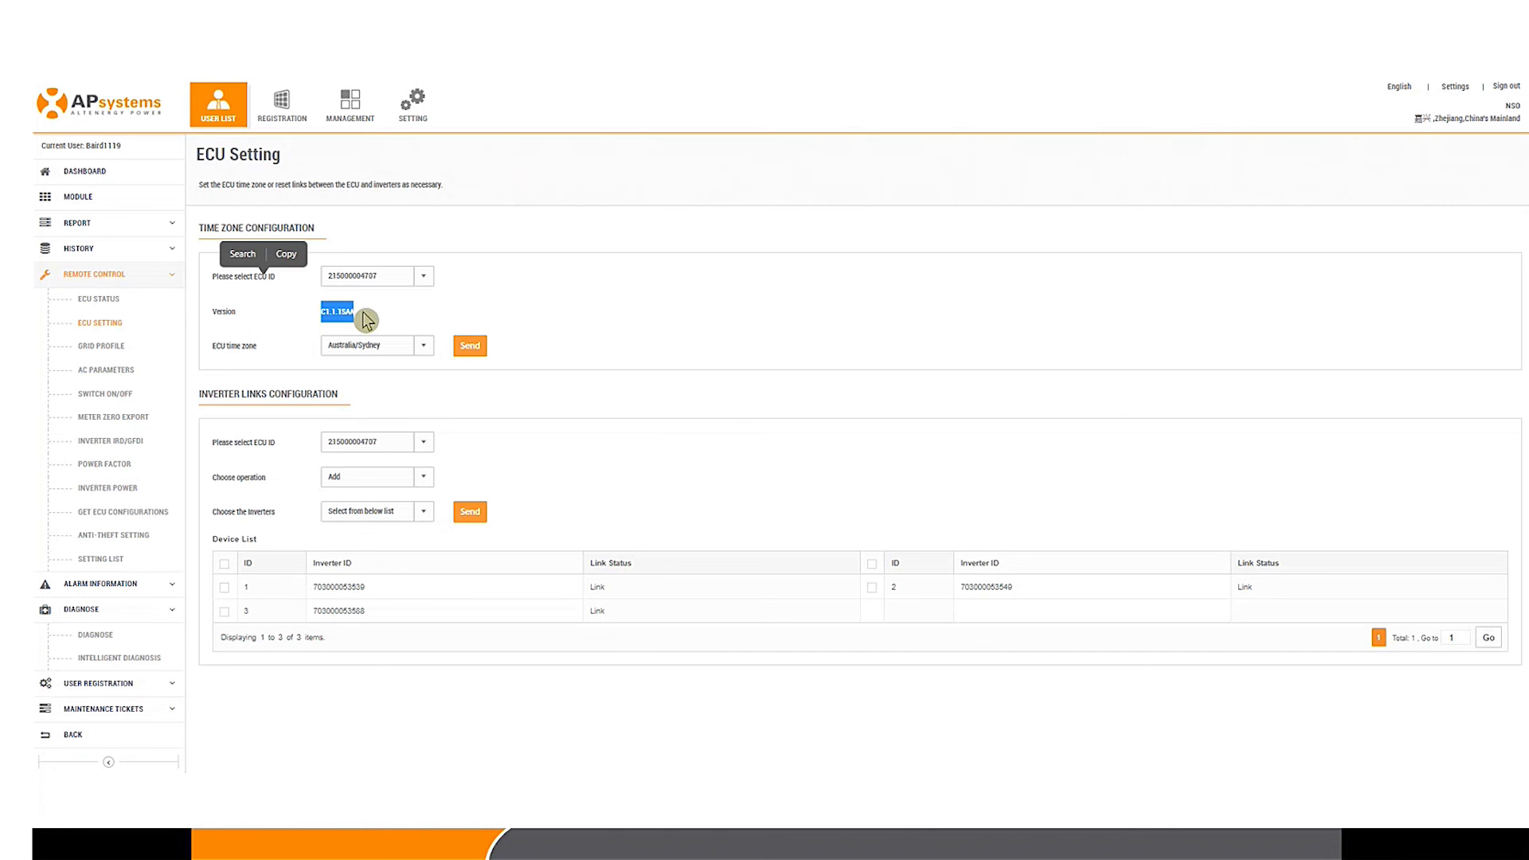
click(362, 317)
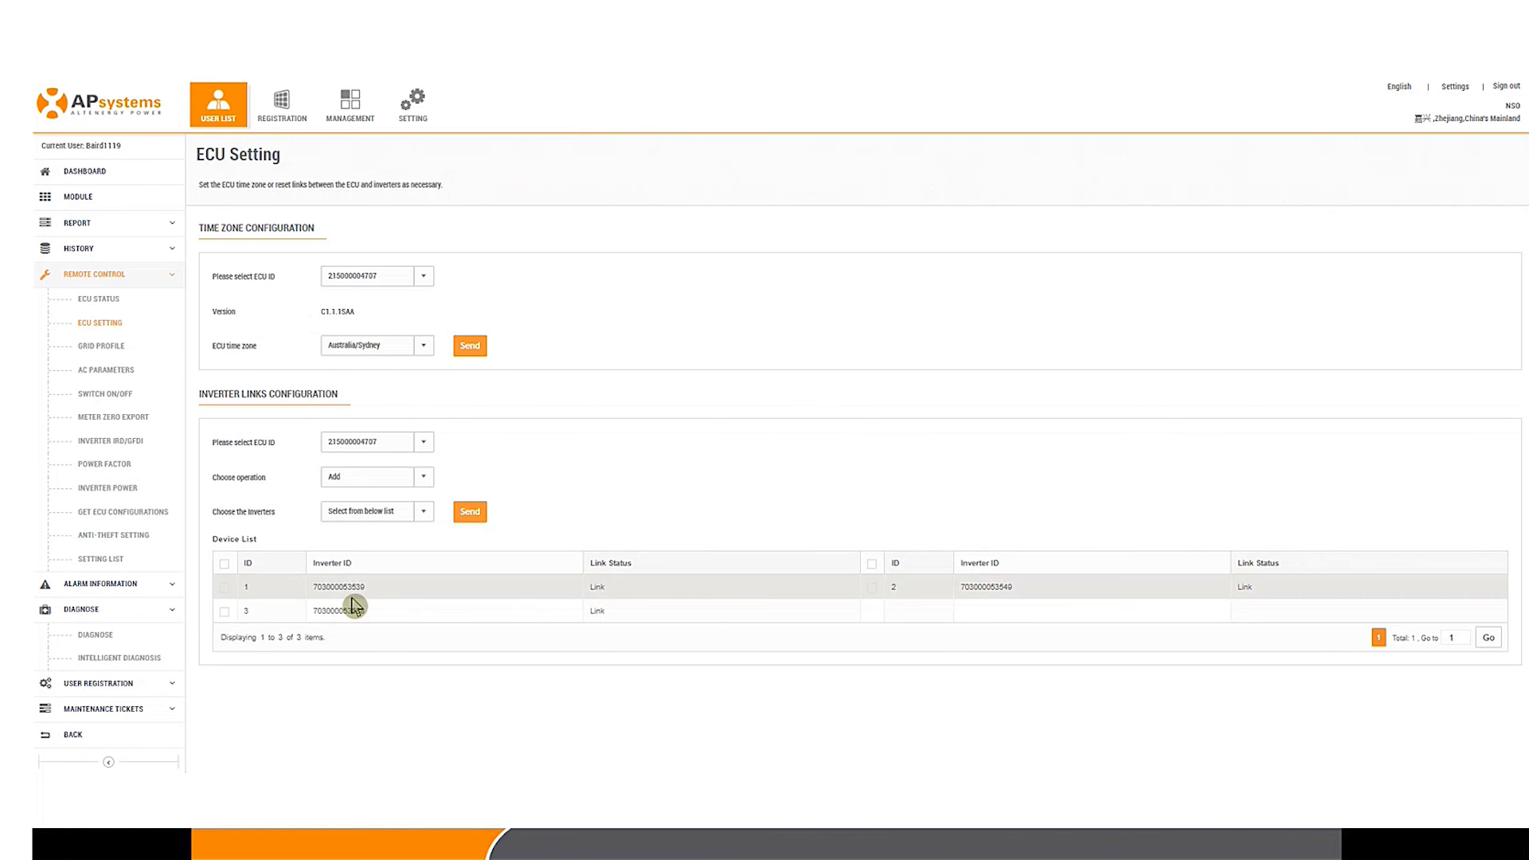
drag(349, 314, 357, 314)
click(352, 317)
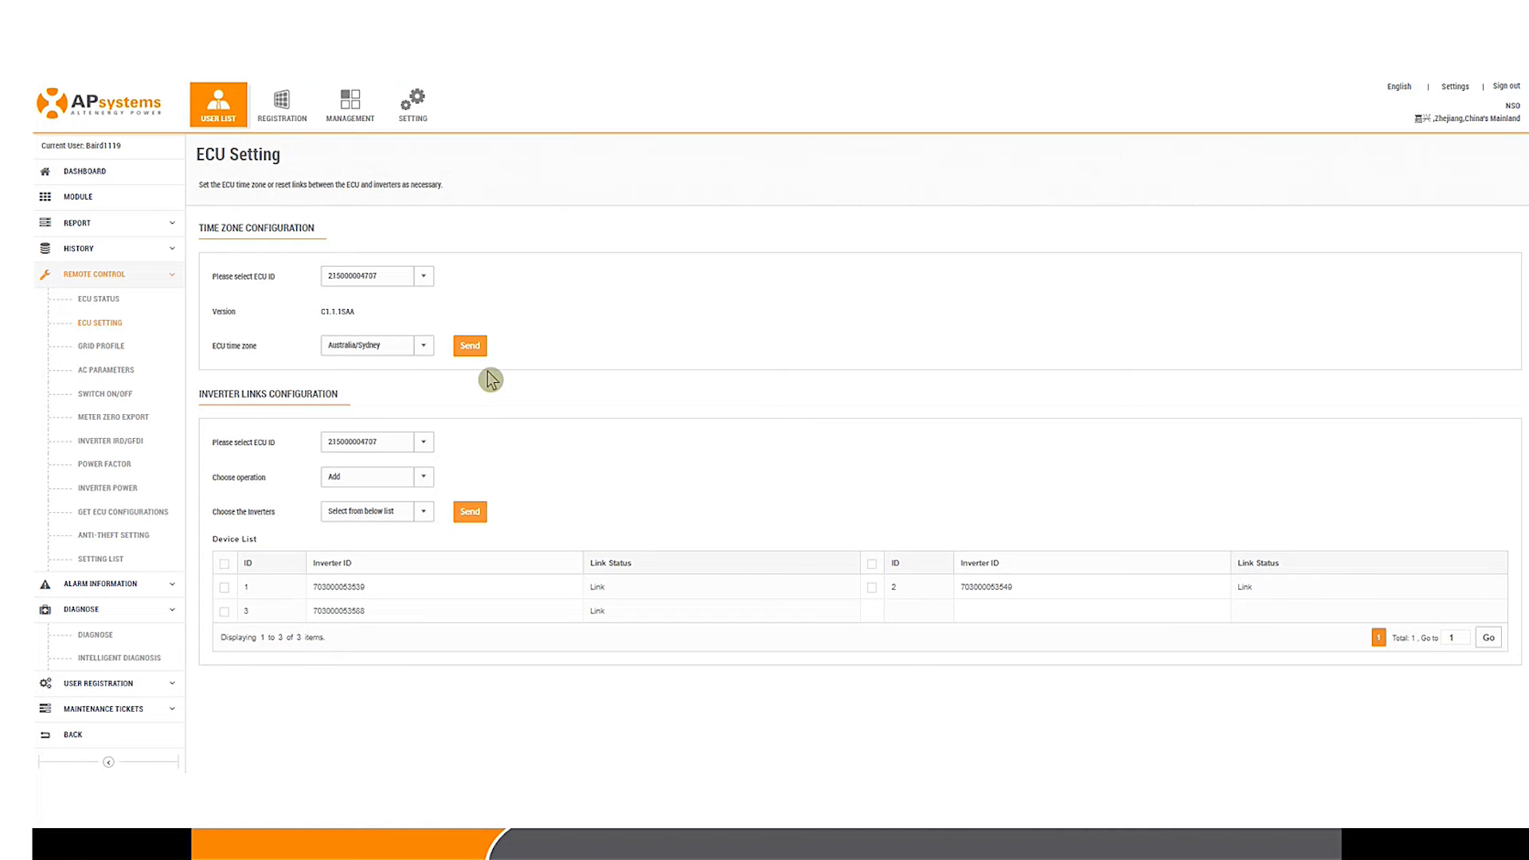
click(78, 198)
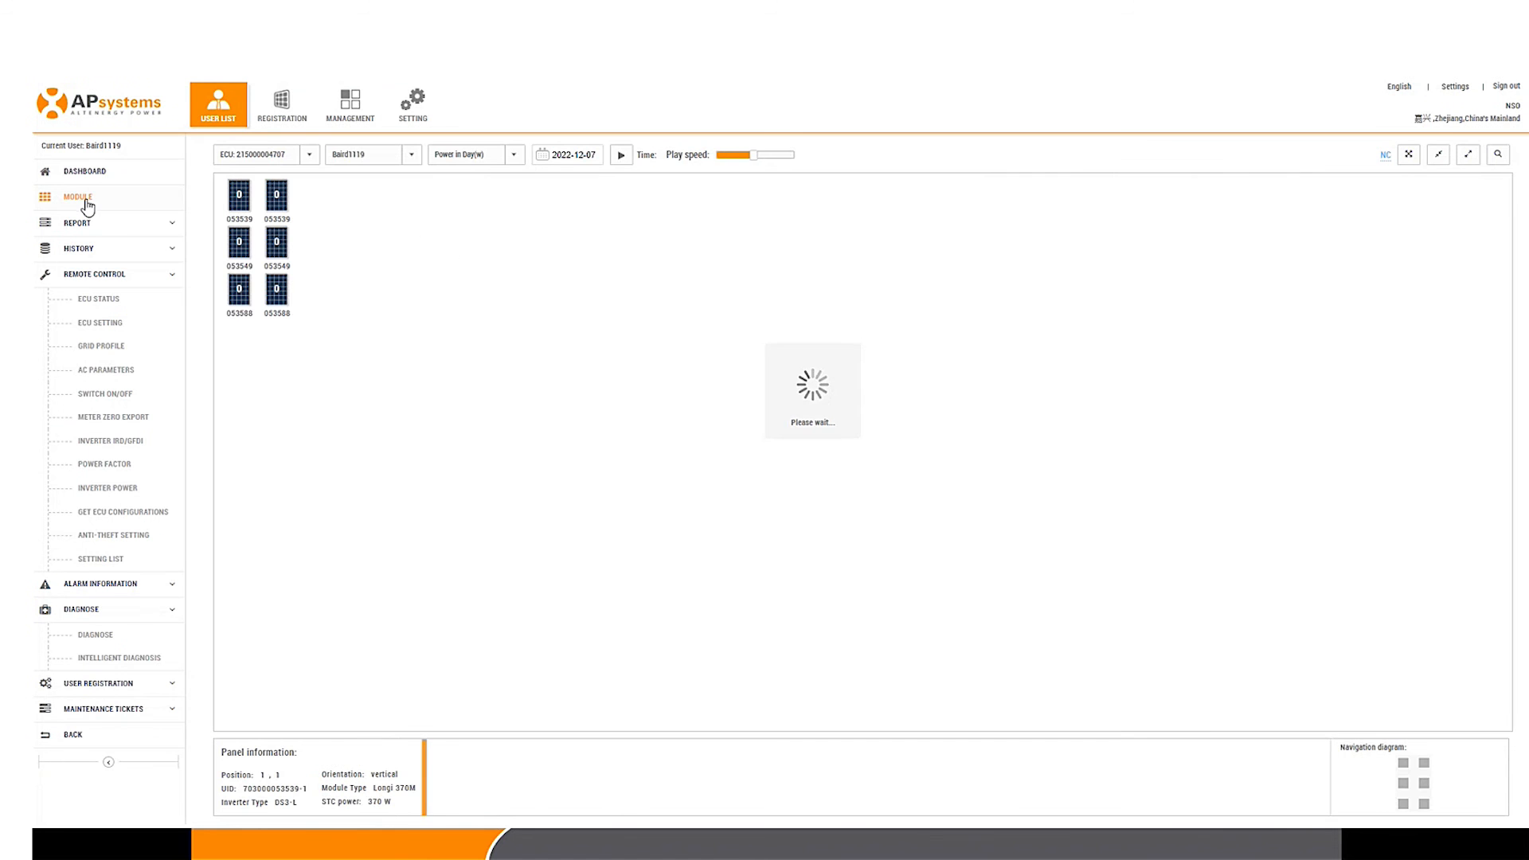
click(118, 177)
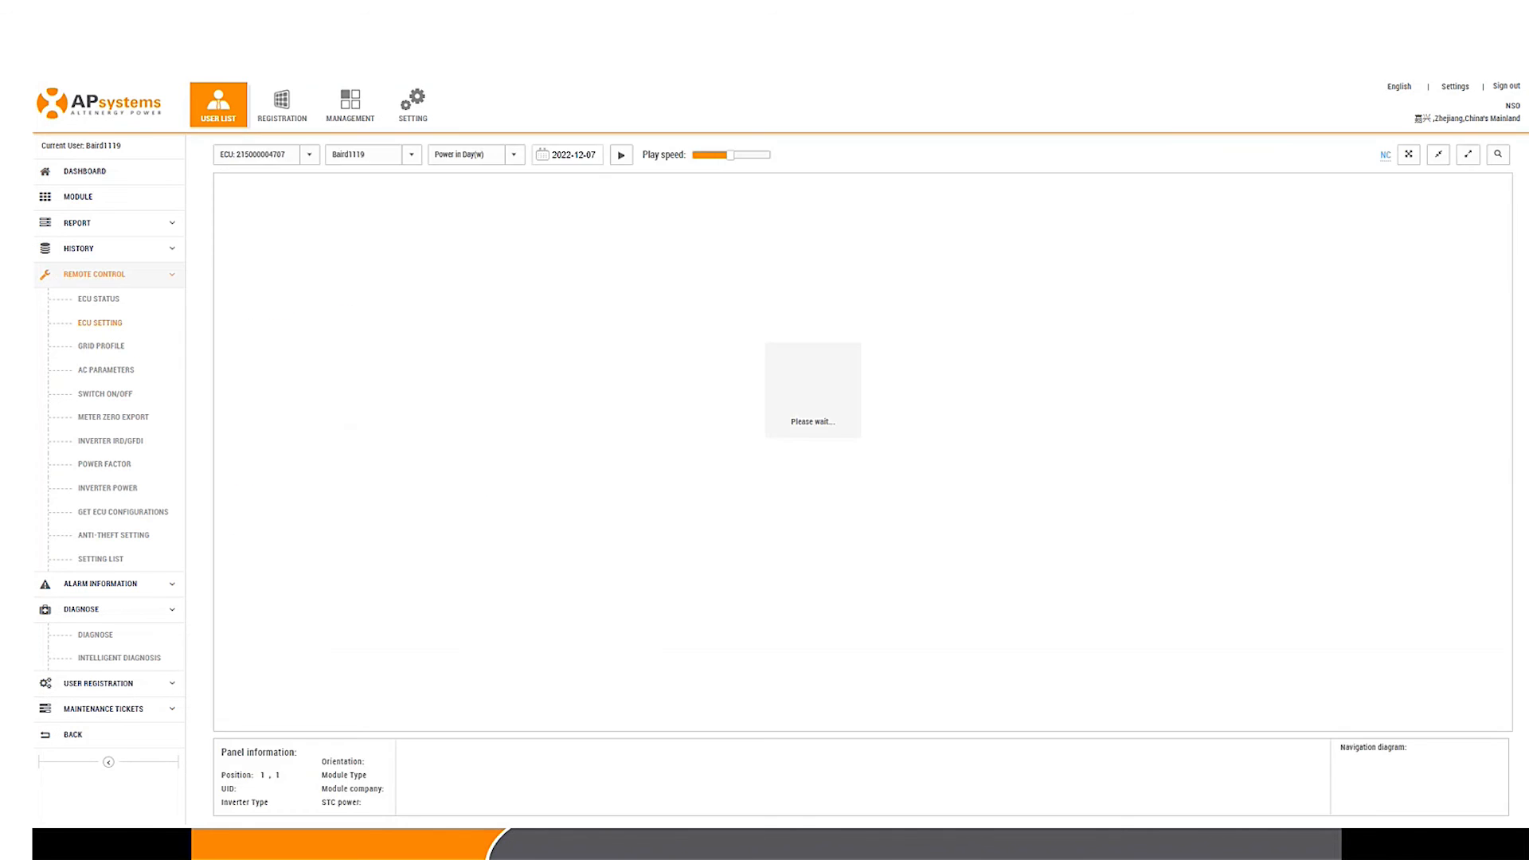
click(95, 635)
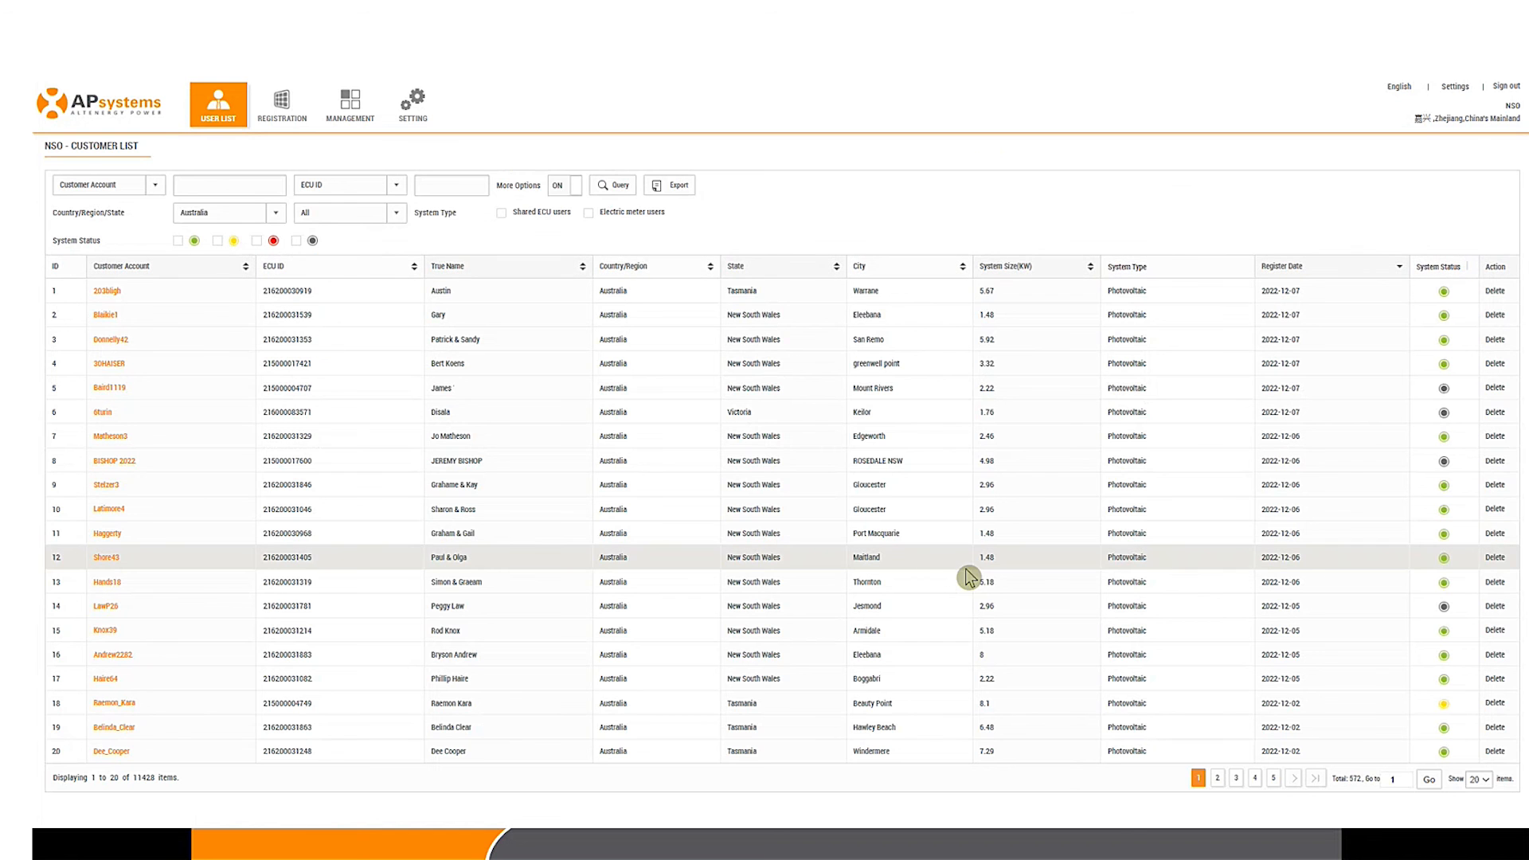
click(103, 609)
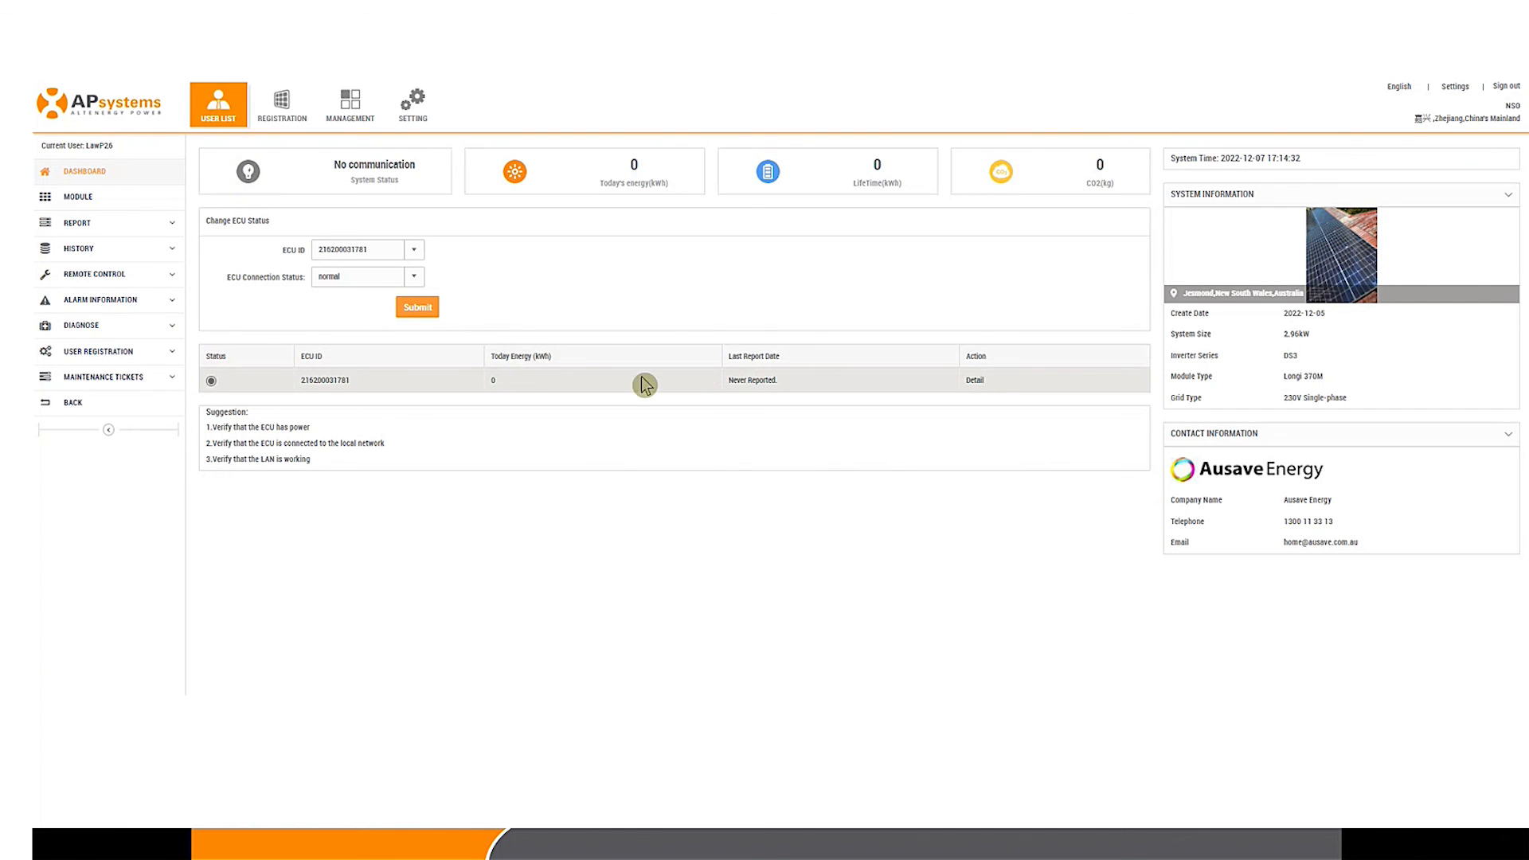
click(103, 326)
click(89, 353)
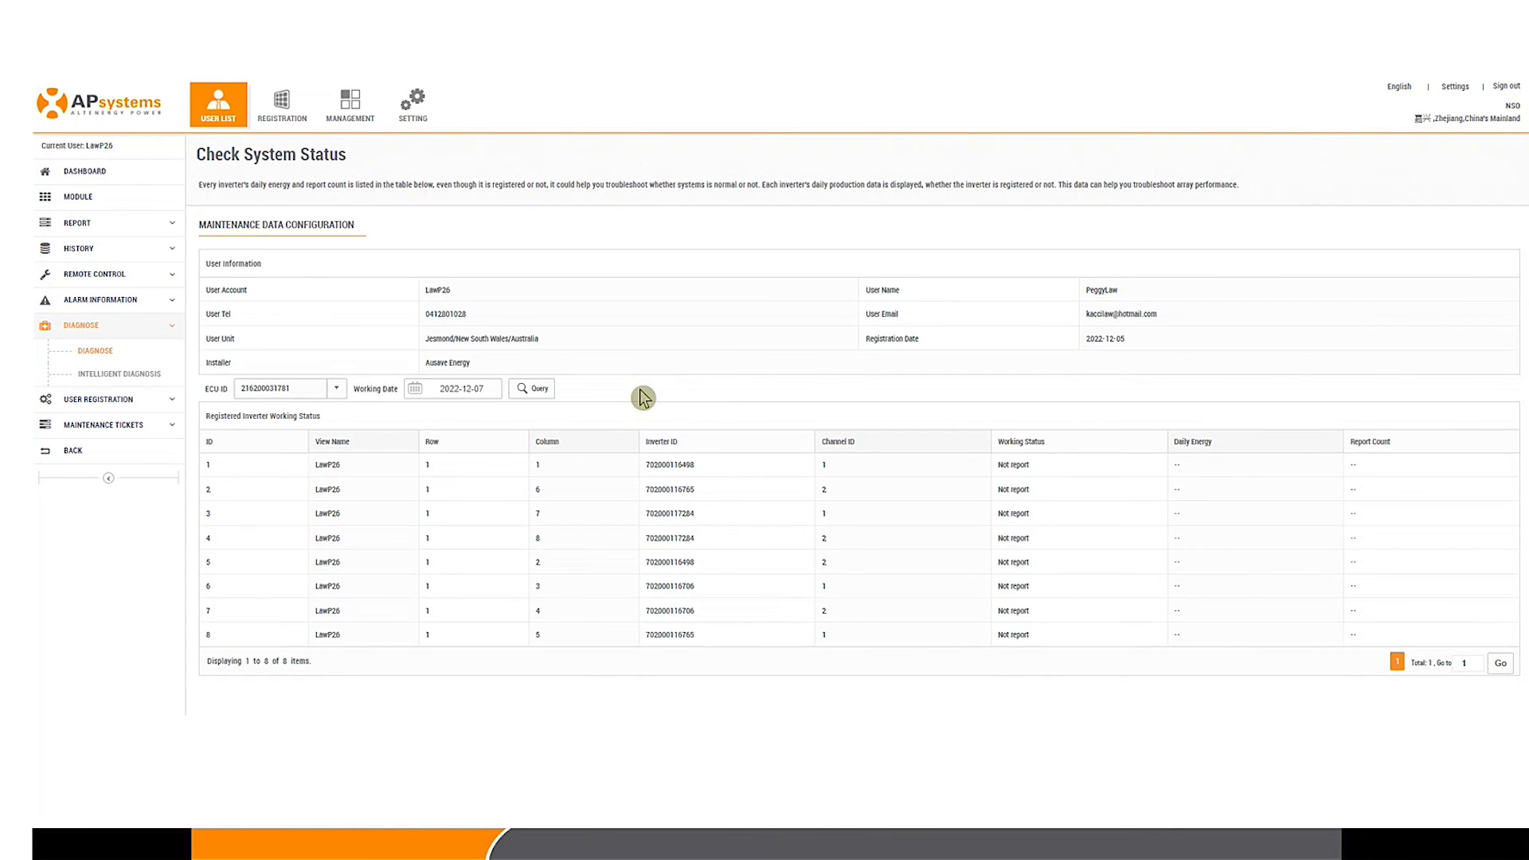
click(106, 201)
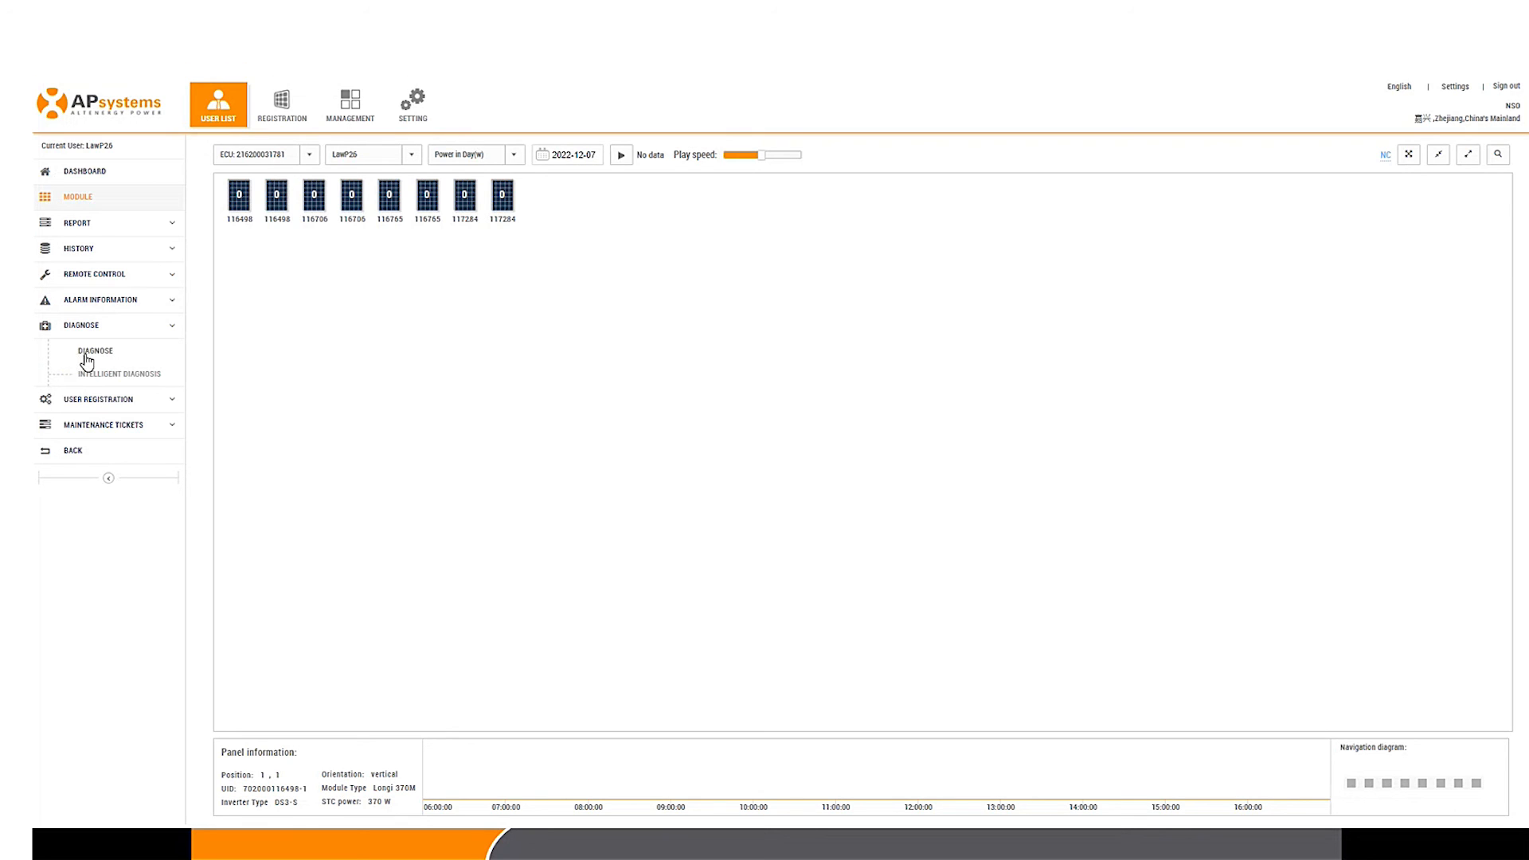
Step: Reload the system status check, then advance the presentation to the 'Other APsystems Resources' slide
click(87, 360)
click(73, 354)
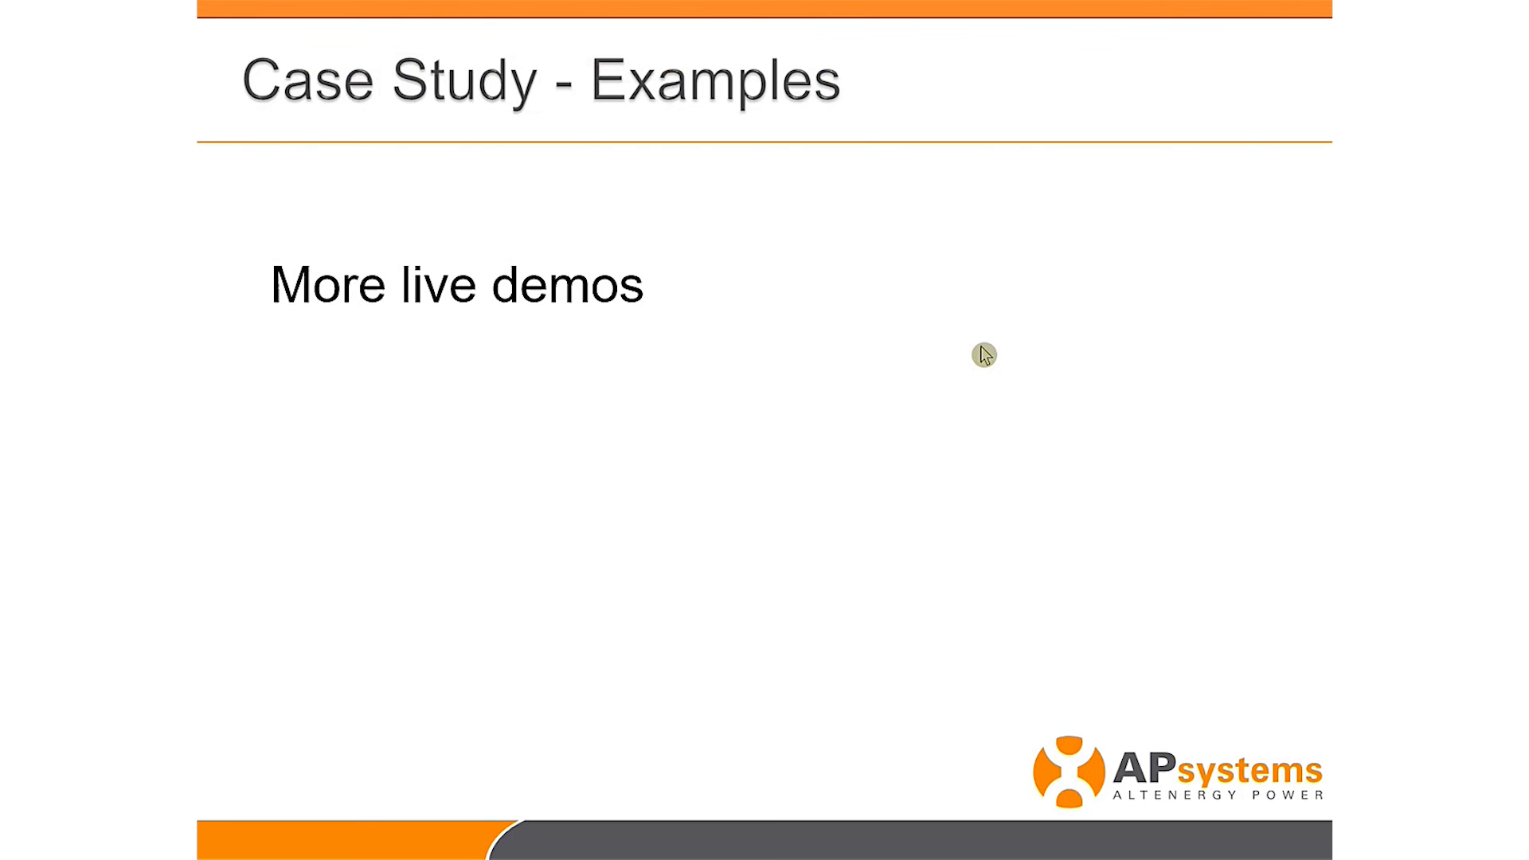
click(984, 354)
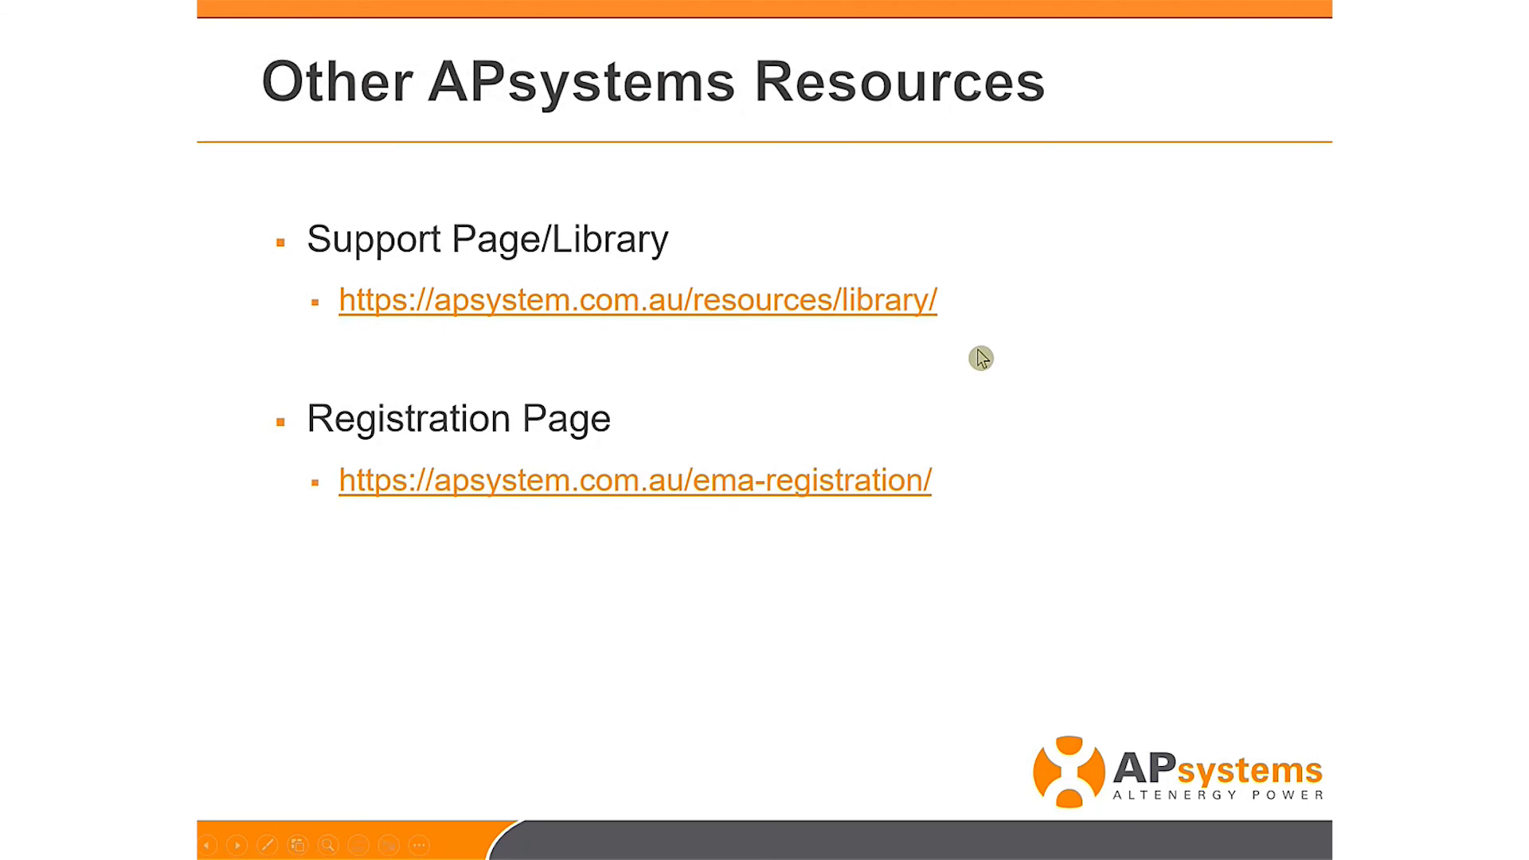